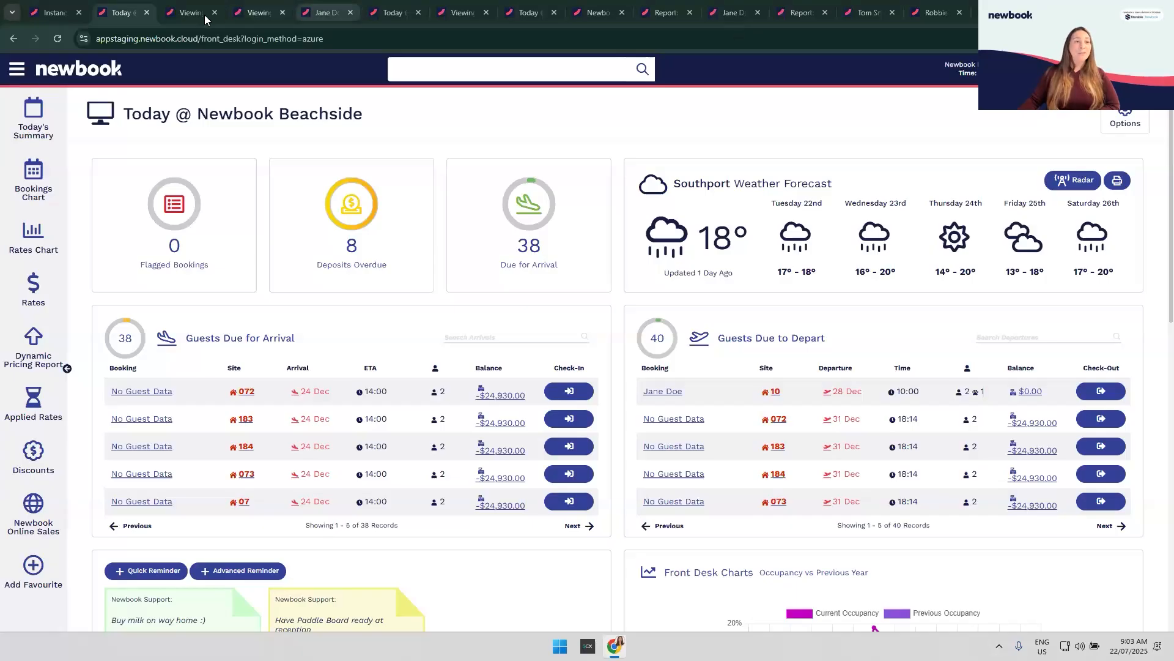
Step: Bring up the family reunion booking and scroll through its five client accounts at $0.00 CR
left_click(184, 17)
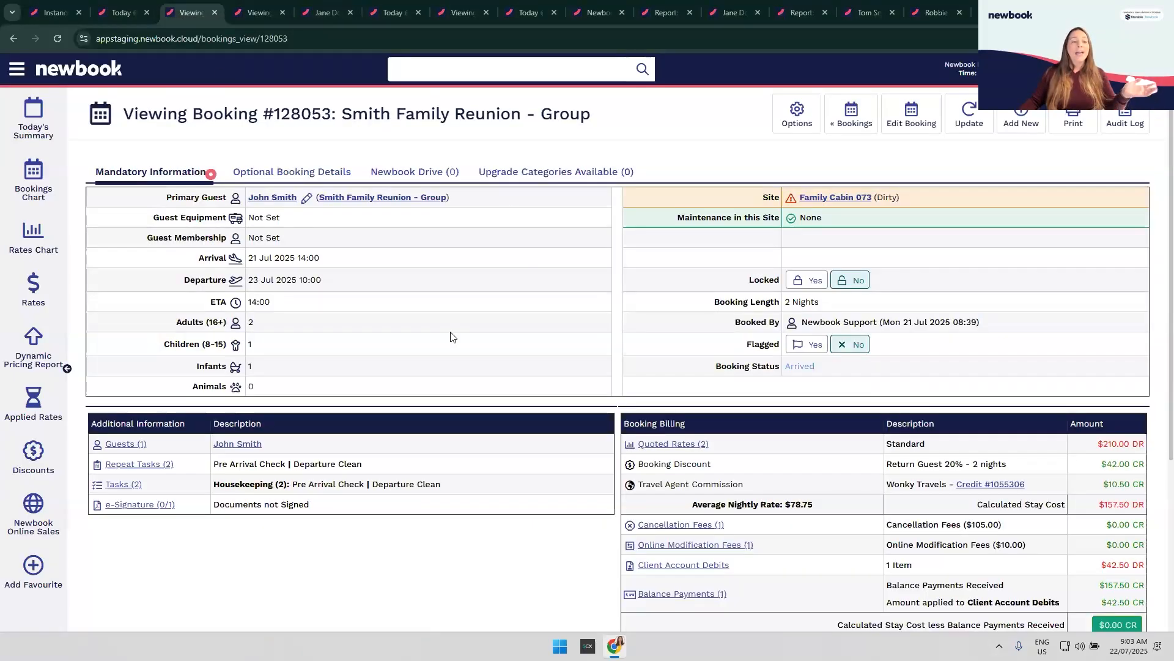
scroll(451, 337, "down", 3)
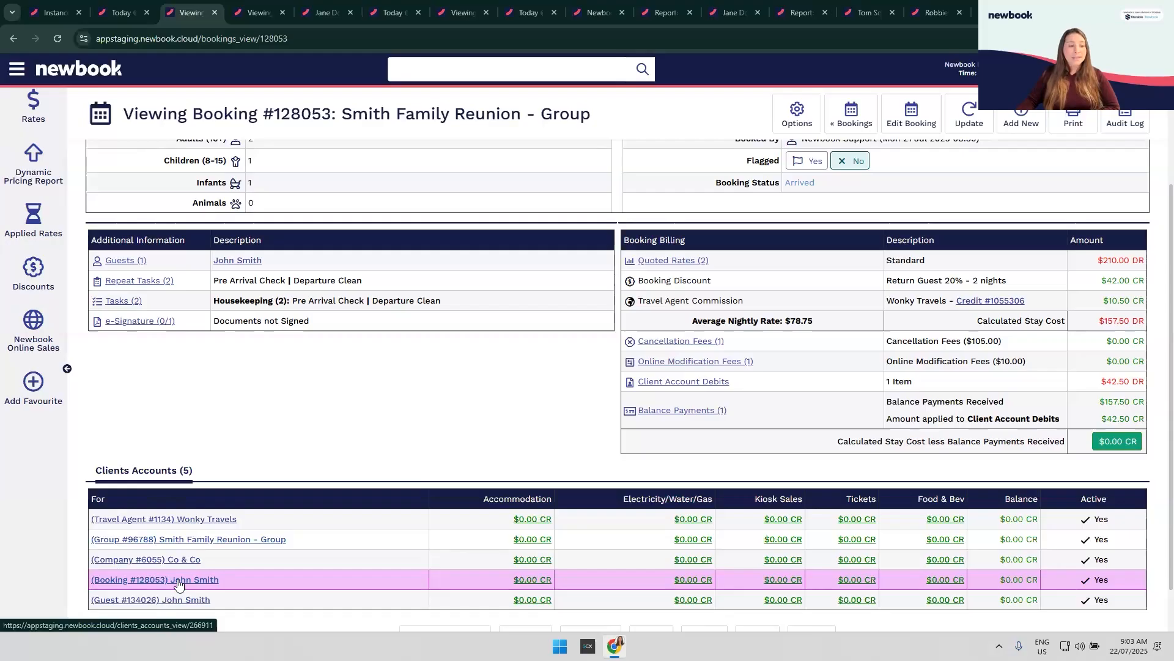
scroll(178, 584, "up", 3)
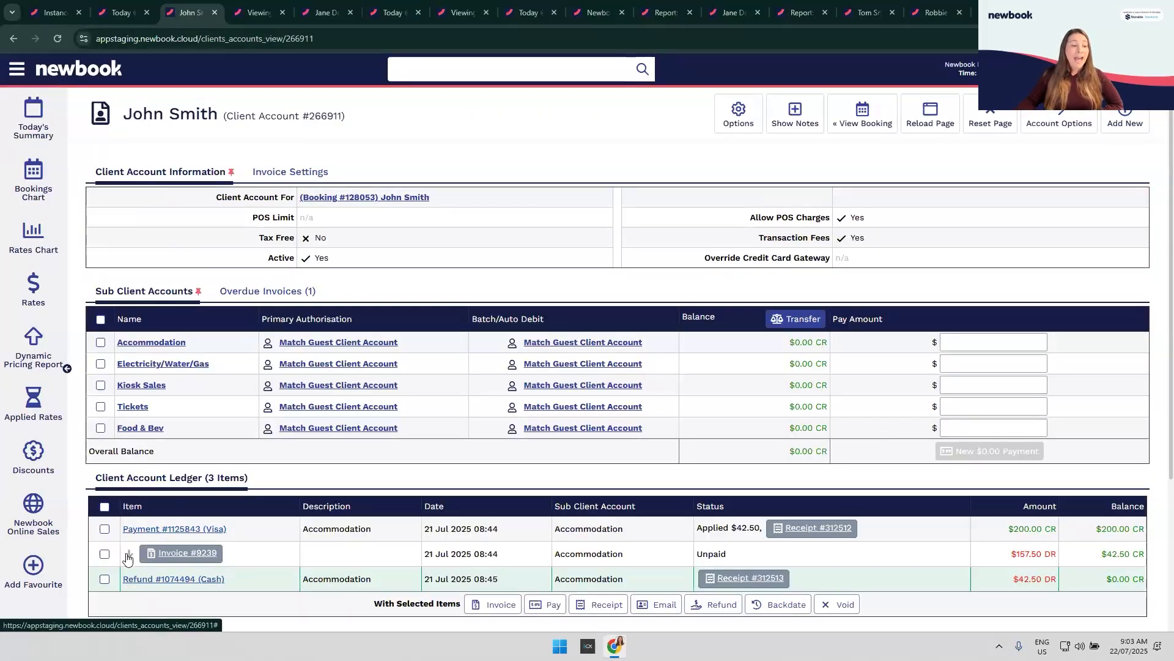
Step: Expand the unpaid invoice in the Client Account Ledger to review its charges and credits
left_click(161, 567)
scroll(156, 554, "down", 2)
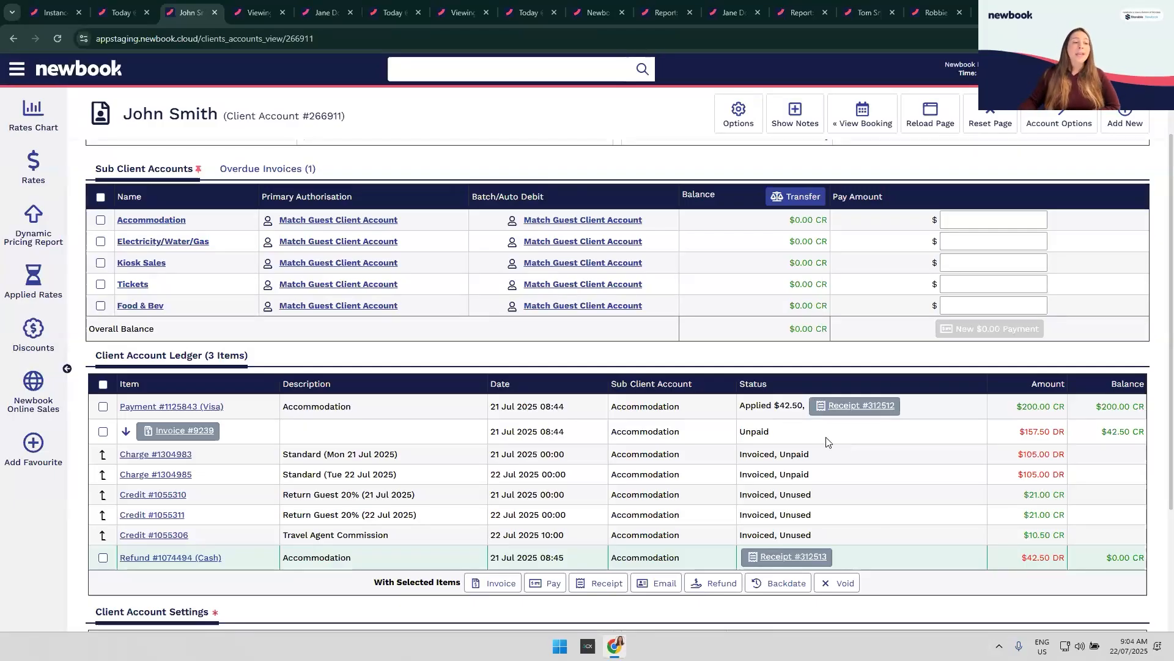
scroll(806, 396, "up", 2)
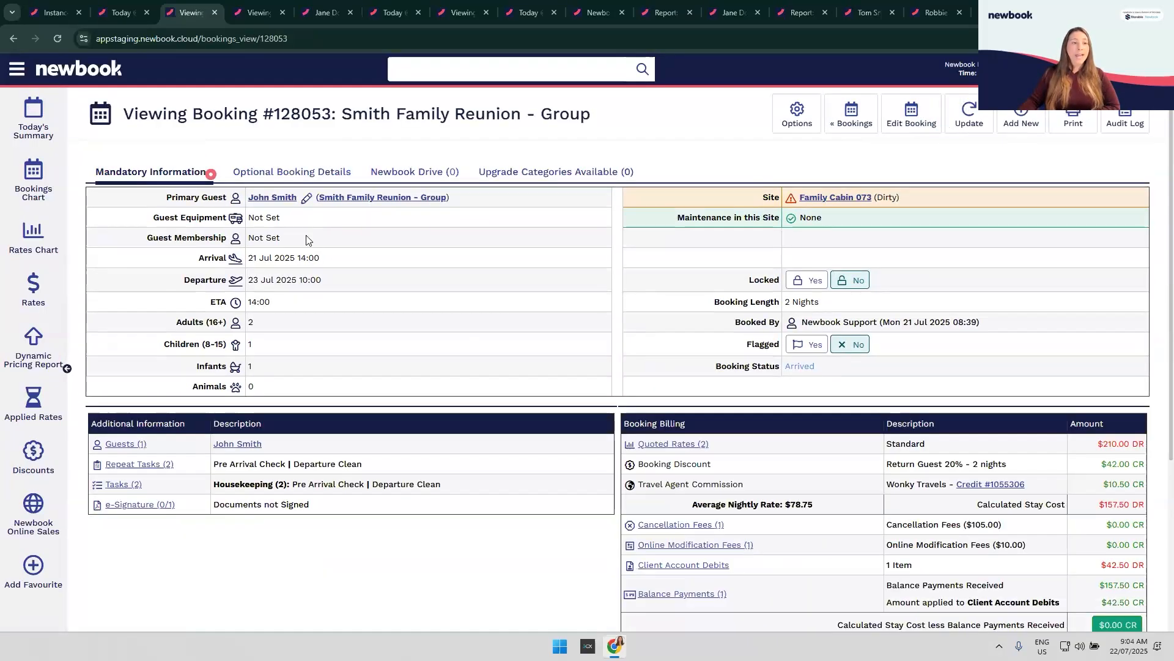
scroll(352, 265, "down", 3)
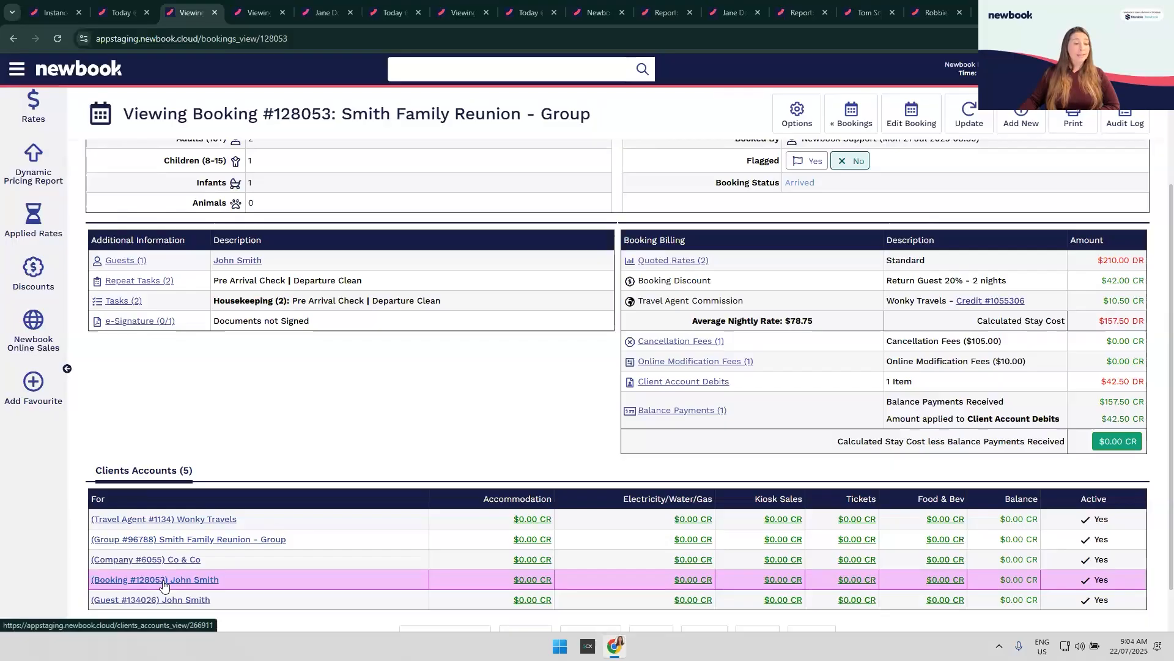
scroll(397, 403, "up", 1)
scroll(396, 400, "up", 3)
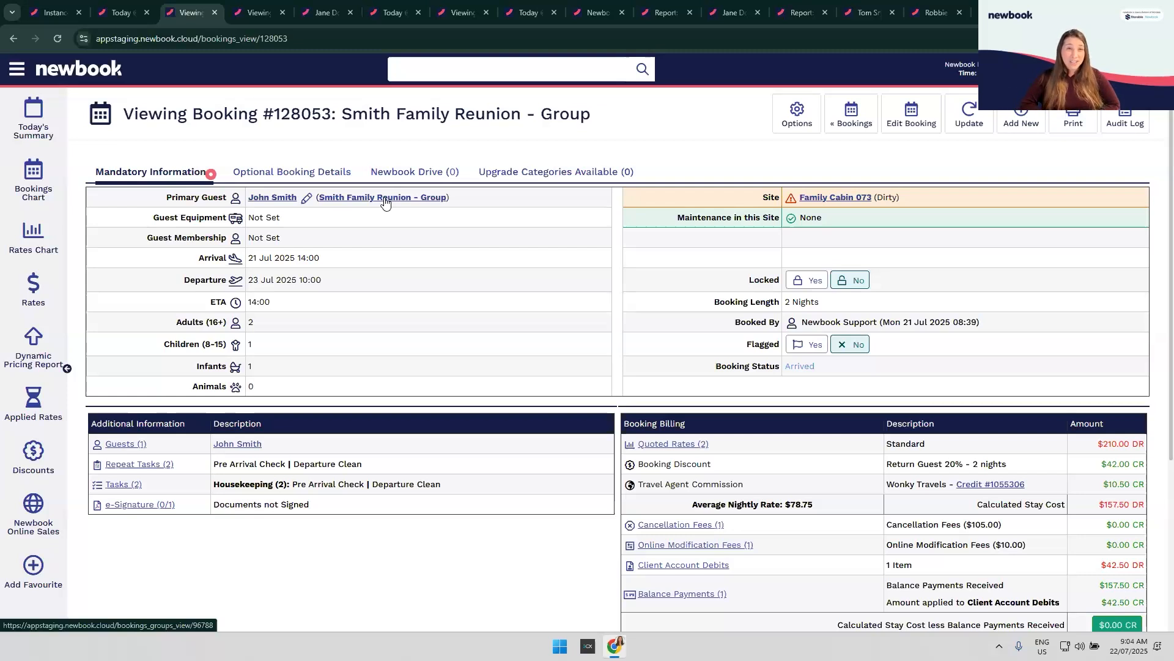
scroll(406, 261, "down", 3)
Step: Open the family reunion group from the Primary Guest link and review Cabins 073 and 072
scroll(404, 213, "up", 3)
left_click(398, 198)
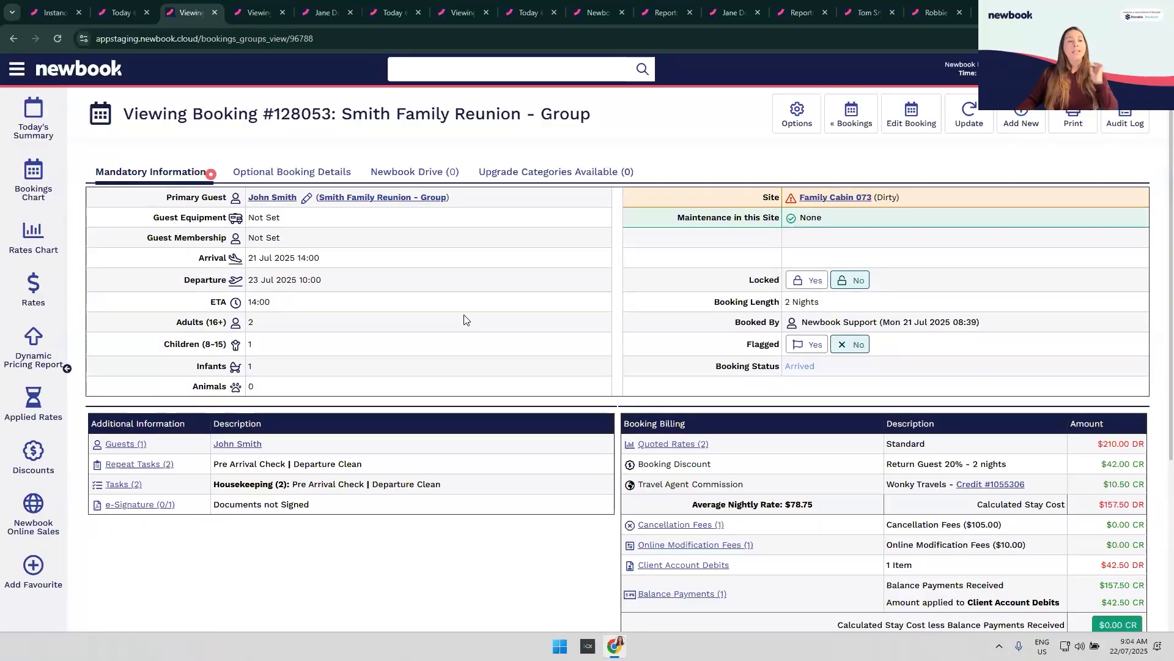
scroll(465, 338, "down", 2)
scroll(131, 431, "up", 1)
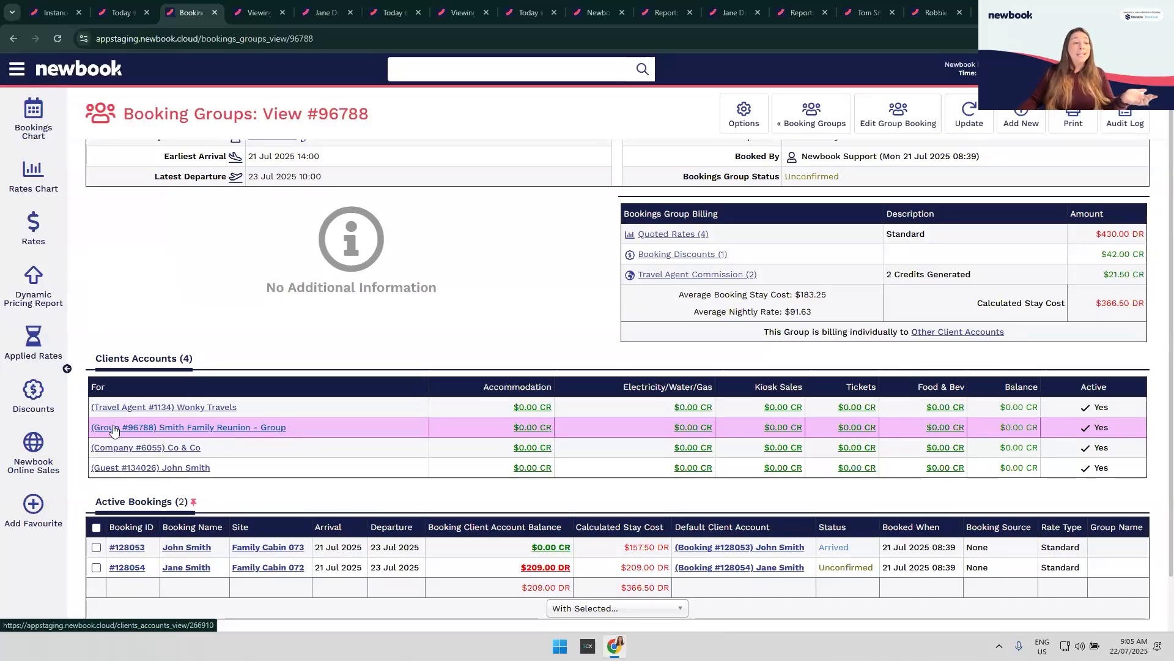
scroll(220, 317, "up", 1)
scroll(221, 316, "up", 1)
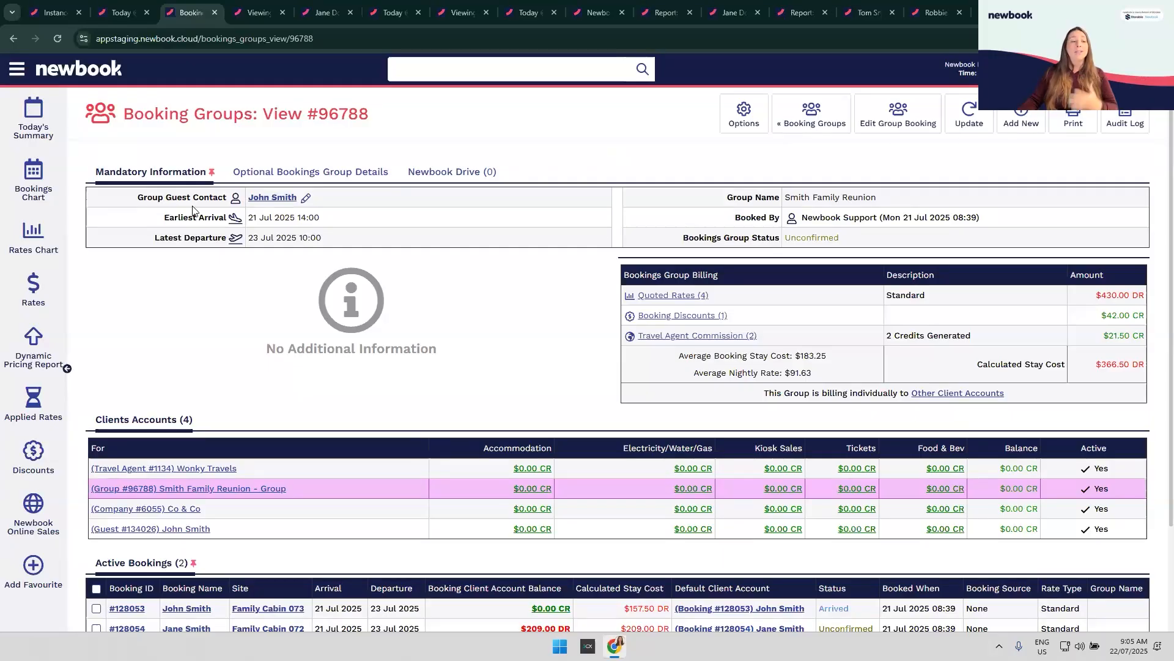
scroll(195, 215, "down", 1)
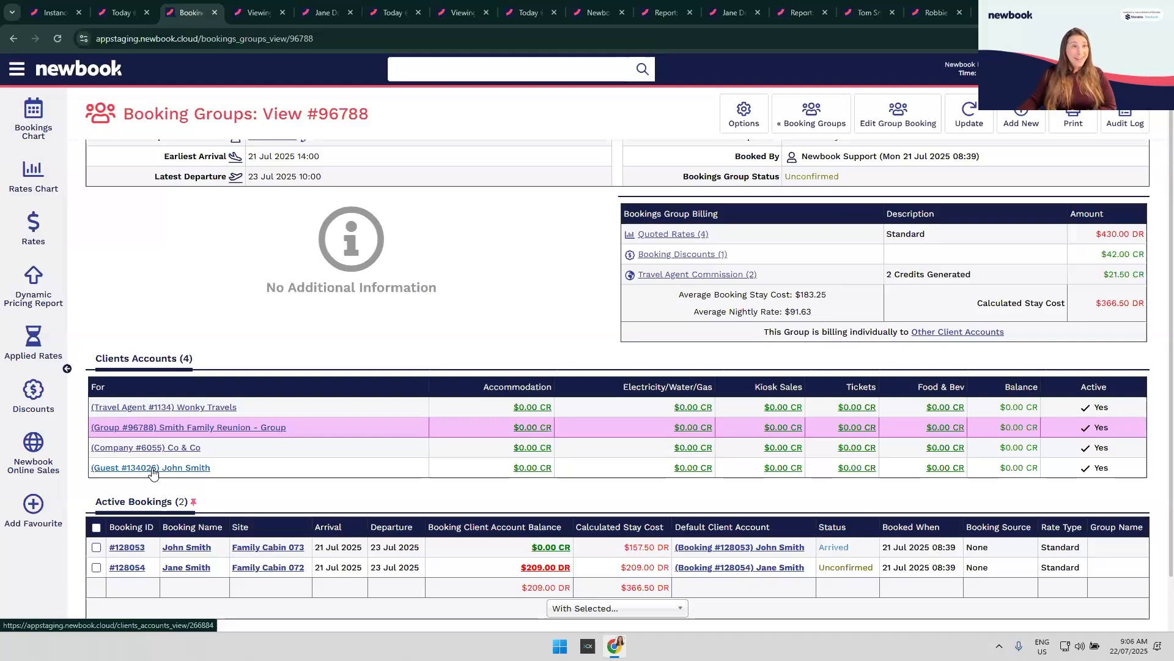
Step: Find Cash Account via the menu search 'cash', open it in a new tab, and view it
left_click(18, 72)
type("cash")
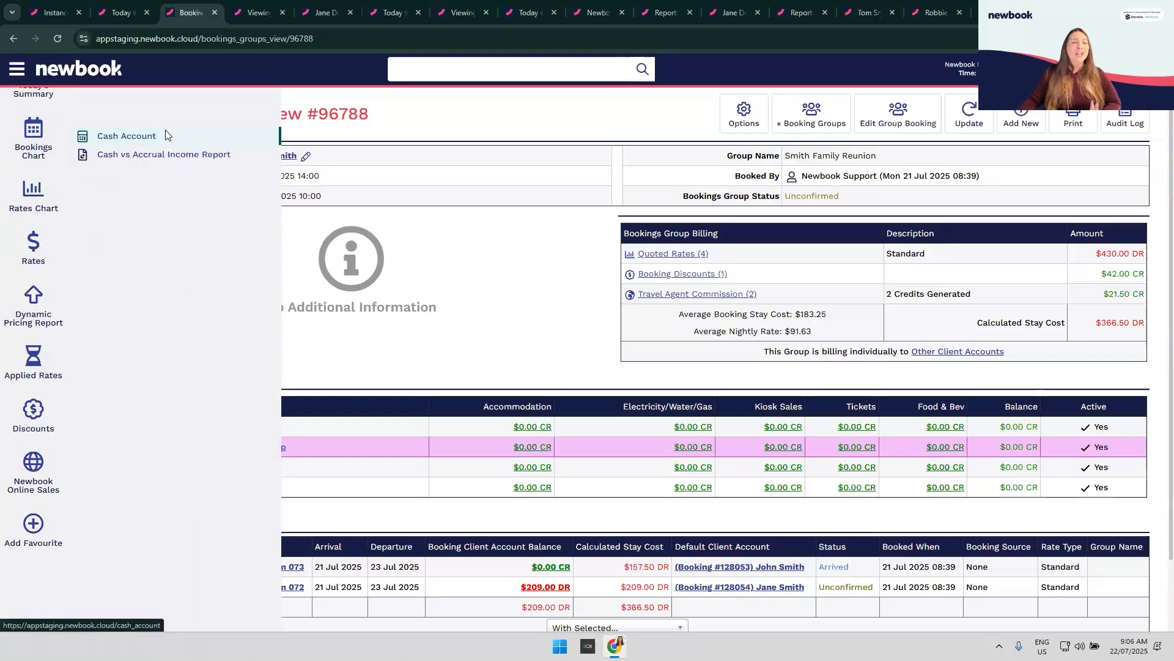
middle_click(166, 130)
left_click(238, 19)
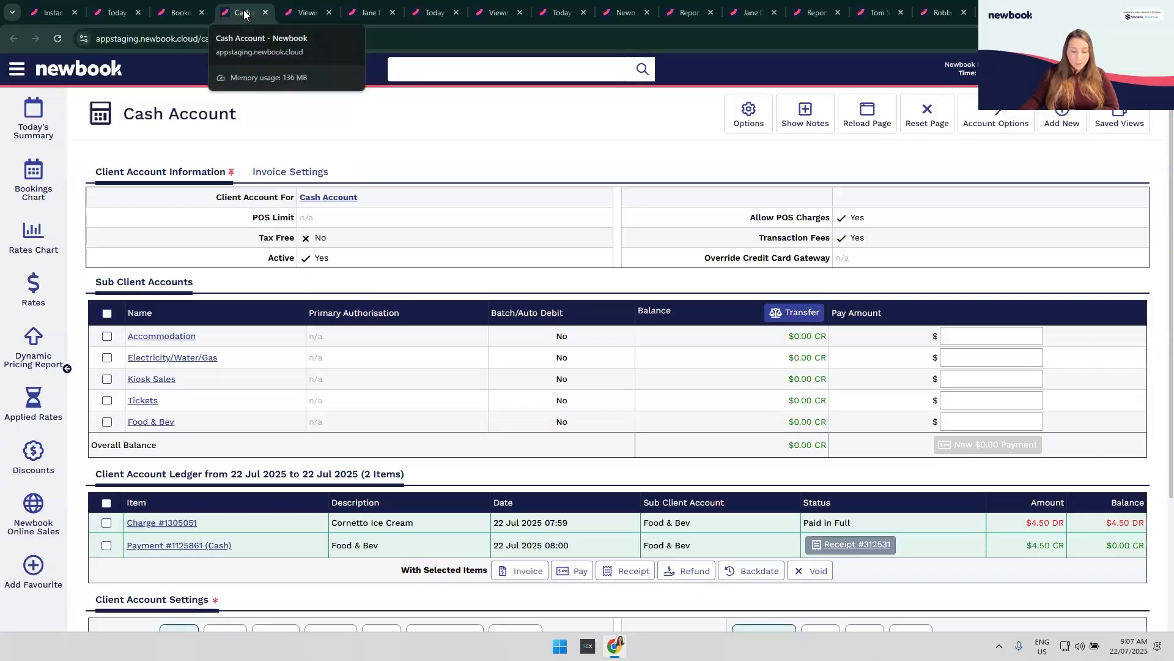
Step: Close the Cash Account tab to return to the family reunion group page
left_click(265, 12)
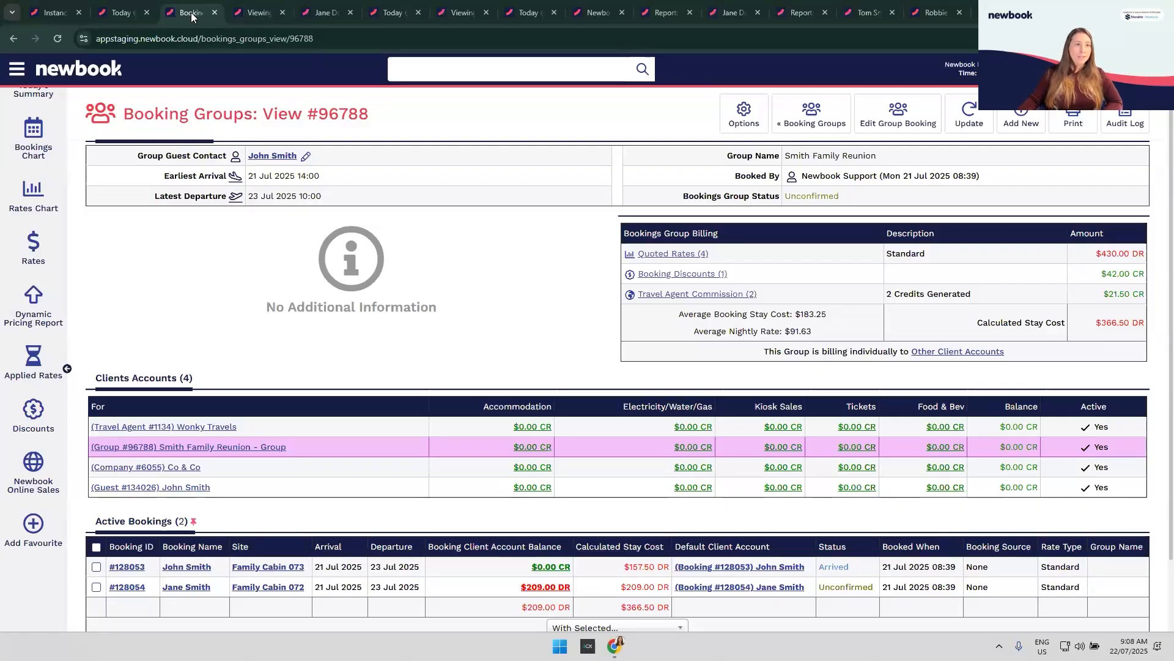
Step: Close the Booking Groups tab and start the $250.00 deposit payment for Luxury Cabin 04
left_click(214, 12)
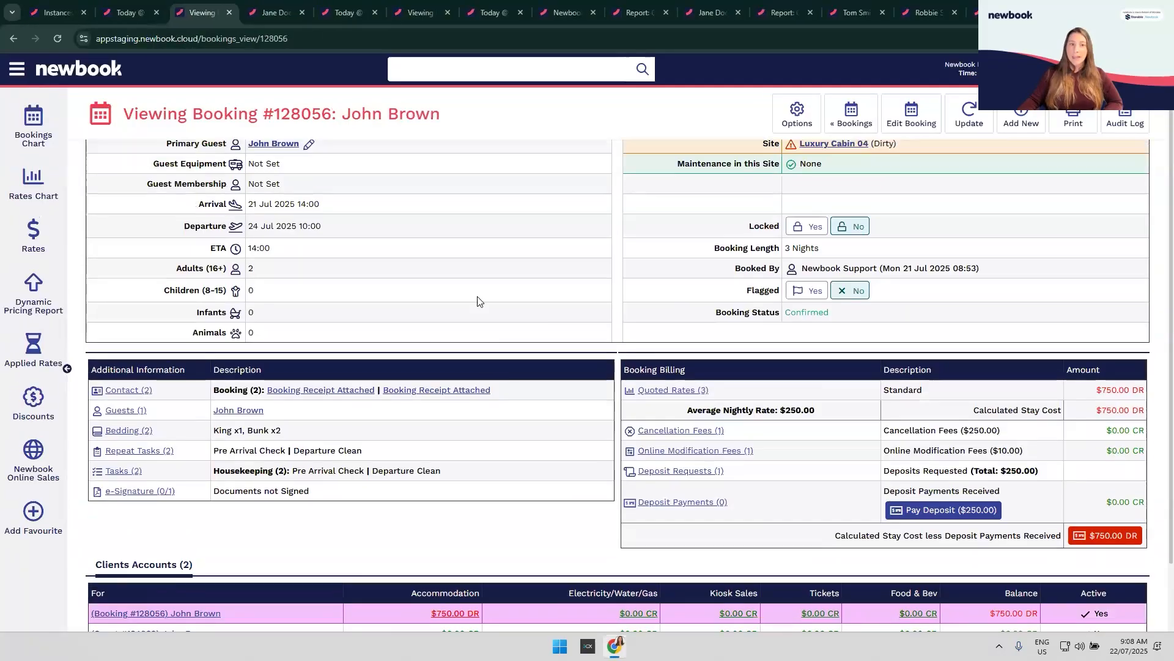
scroll(478, 301, "up", 2)
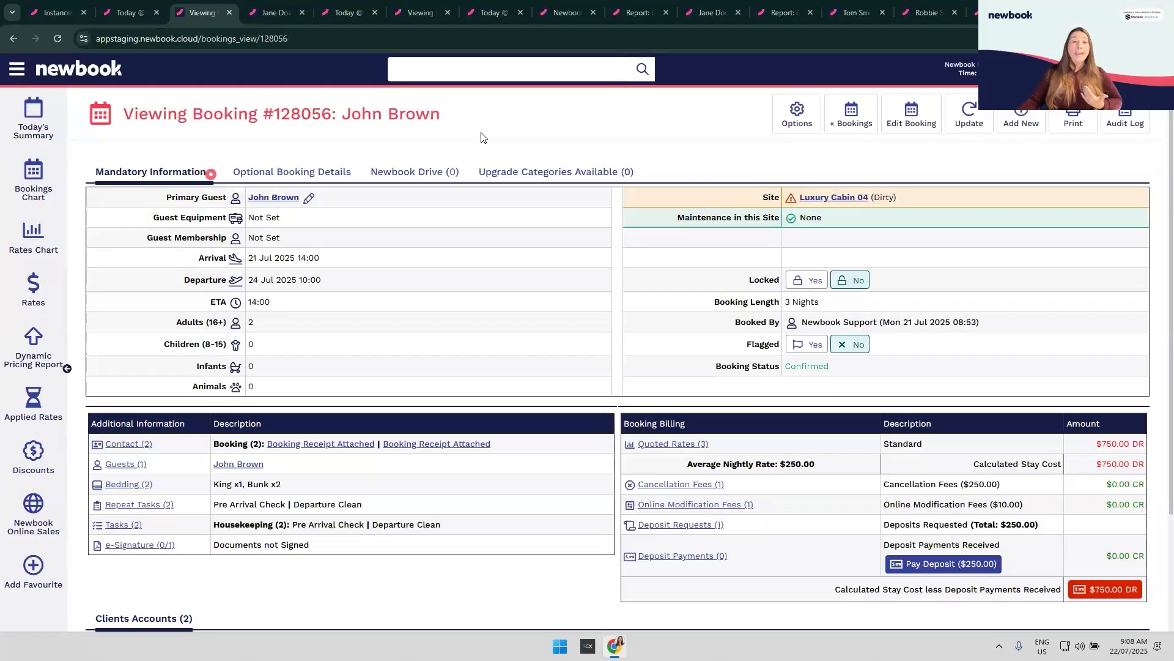
left_click(948, 572)
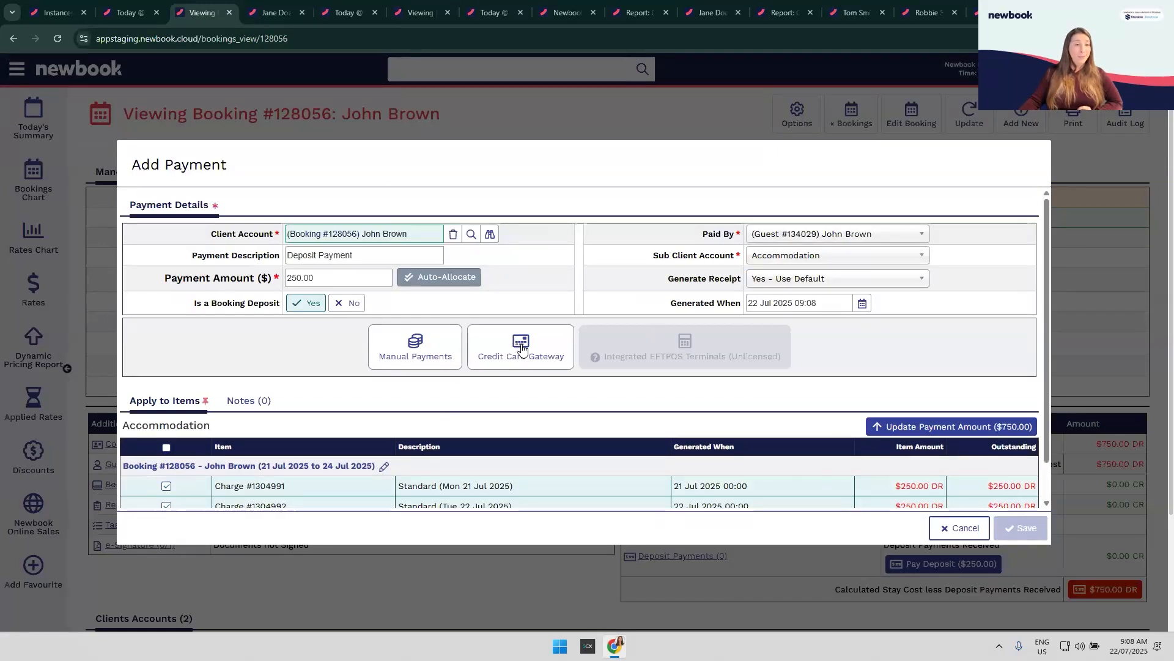
Step: Charge the $250.00 deposit to the saved Visa card through the gateway with default receipt settings
left_click(541, 381)
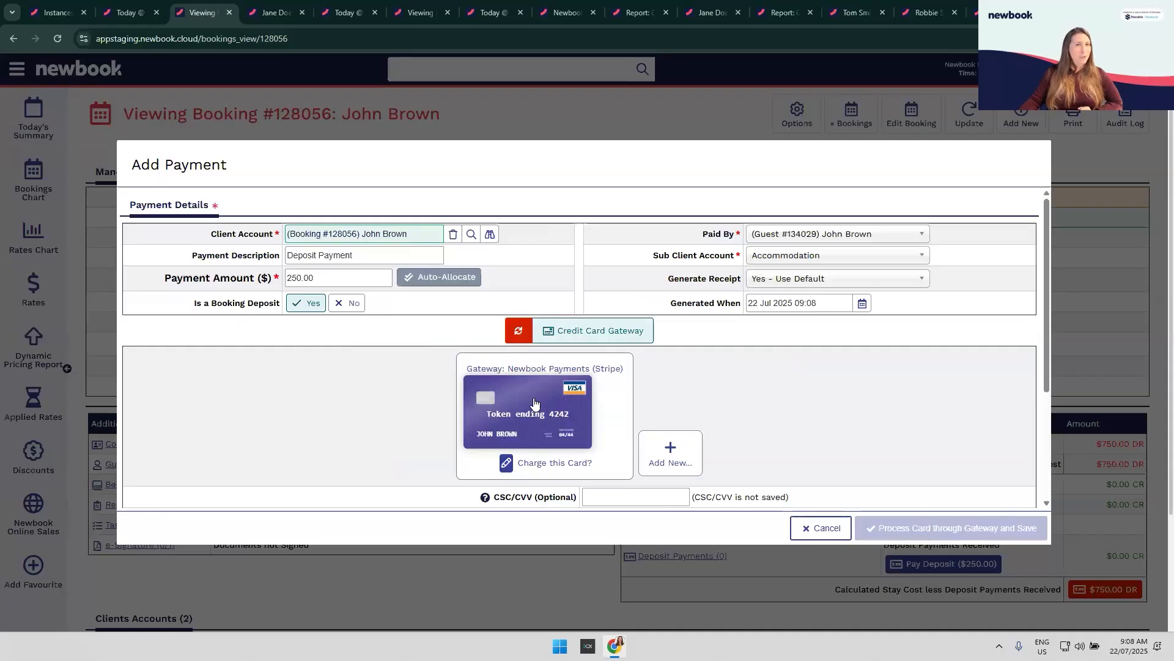
left_click(534, 403)
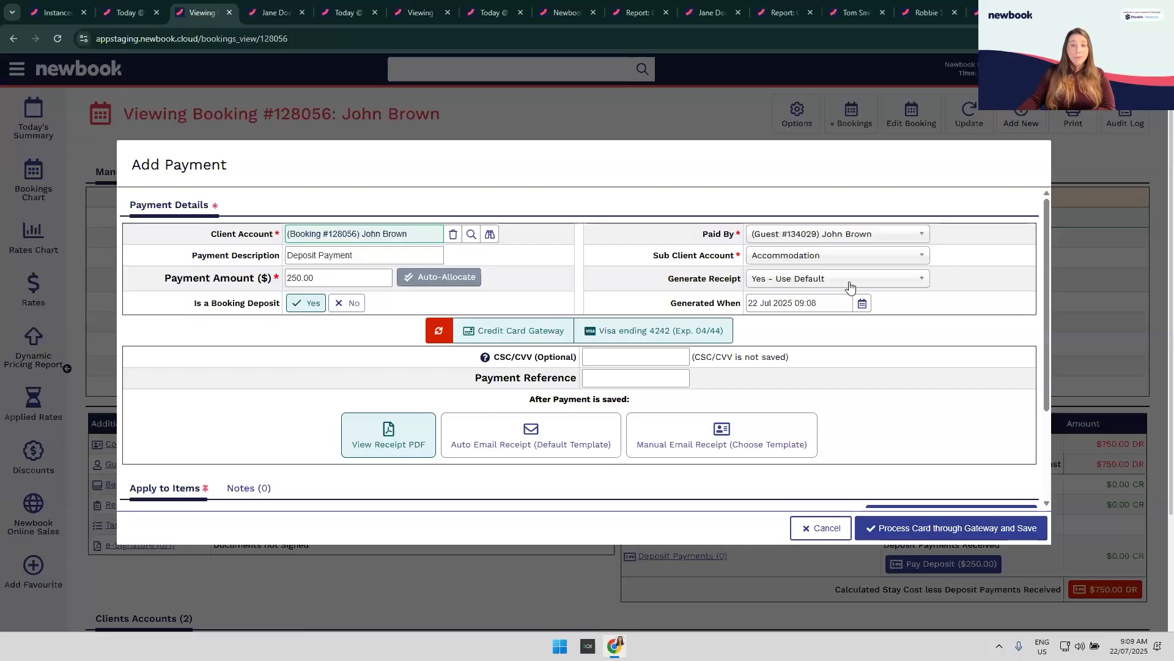
left_click(869, 282)
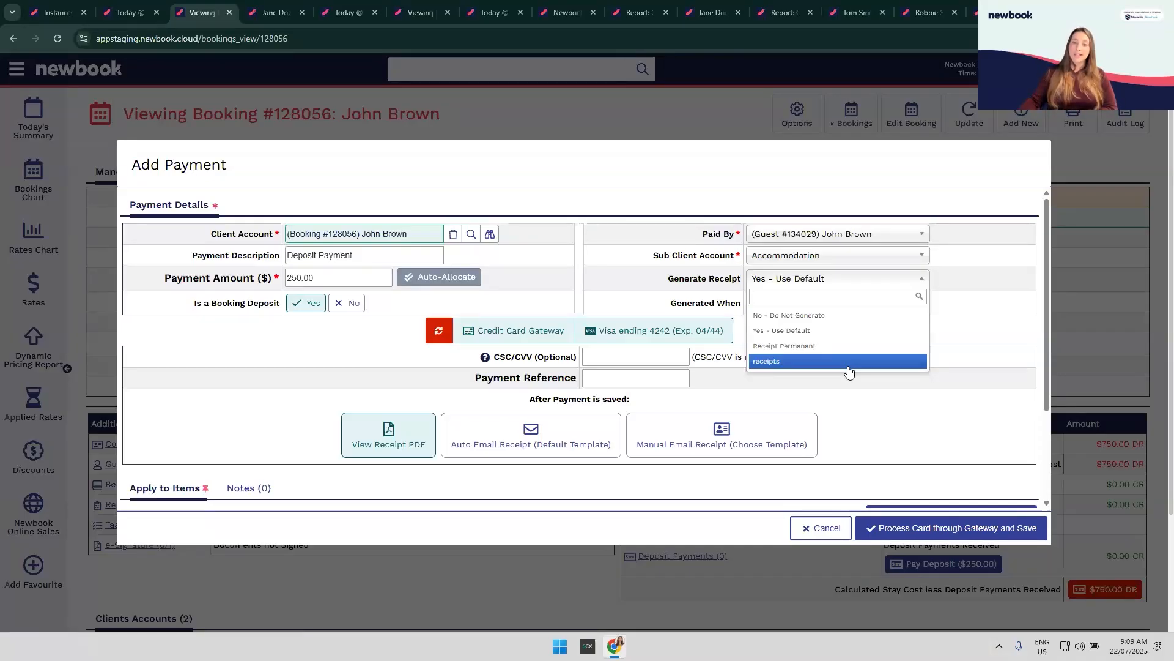
left_click(908, 442)
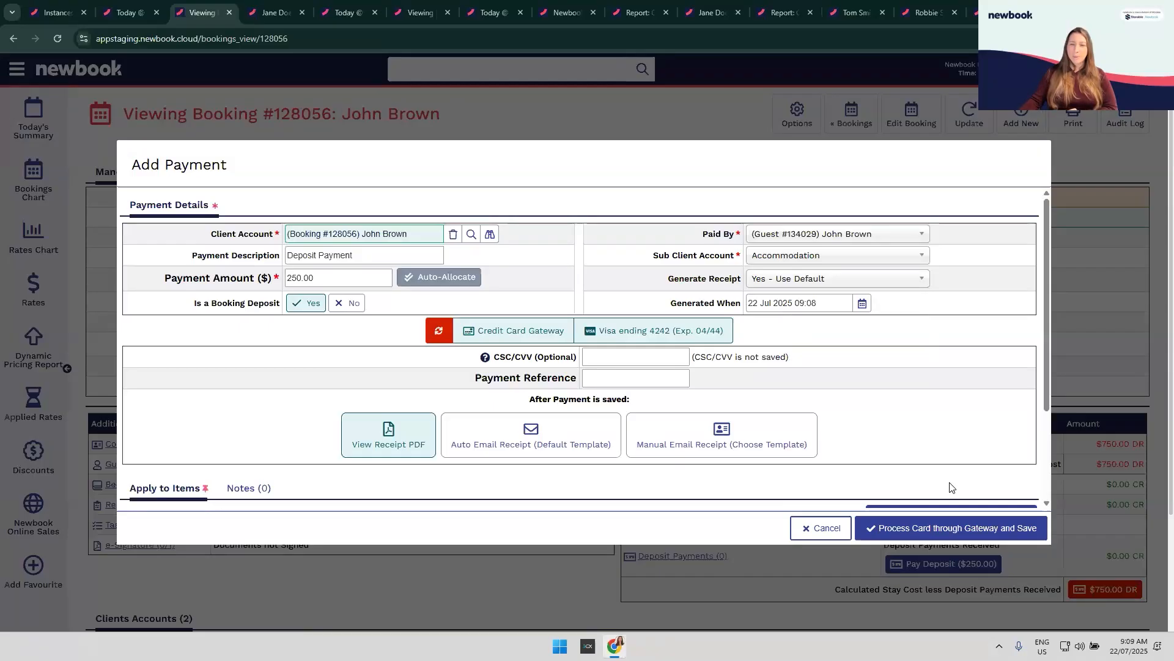
left_click(929, 532)
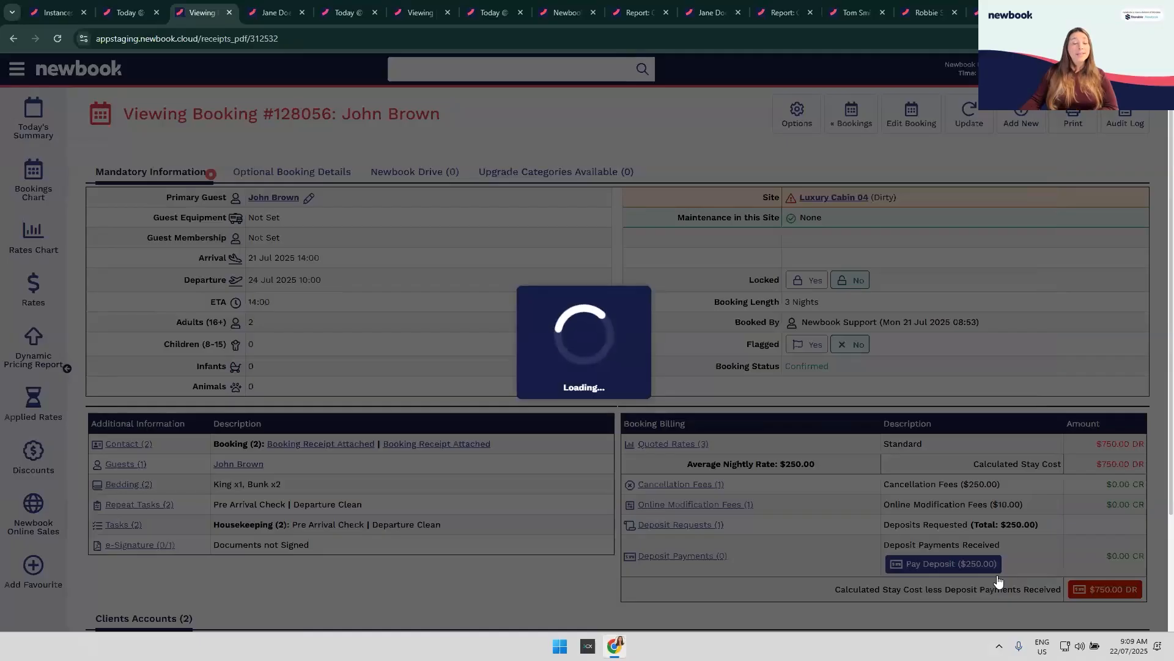
Step: Scroll the tax receipt showing the $250.00 Visa deposit and $500.00 DR balance
scroll(715, 411, "down", 2)
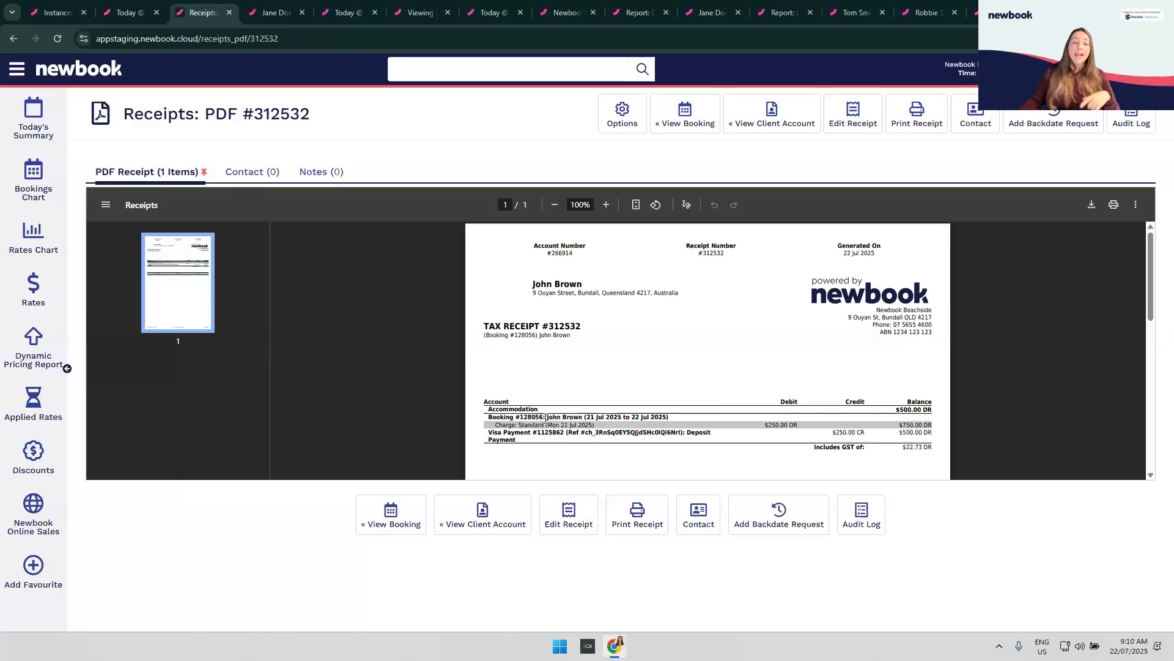
left_click_drag(489, 425, 640, 427)
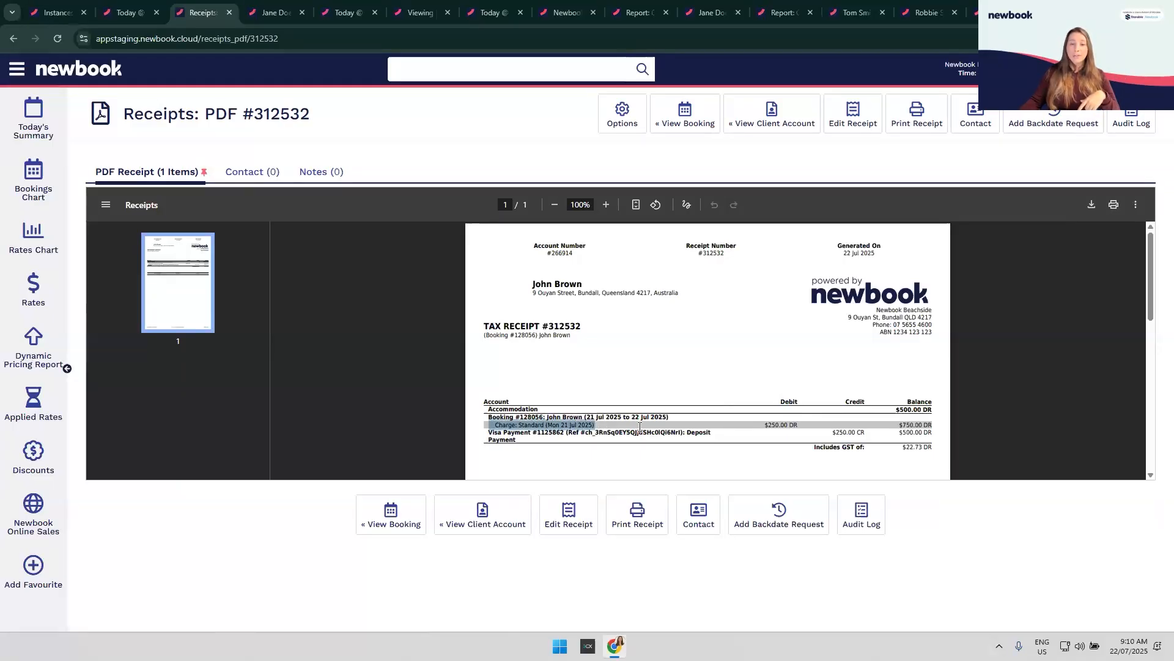
left_click_drag(502, 433, 712, 435)
left_click_drag(833, 435, 877, 437)
left_click(877, 437)
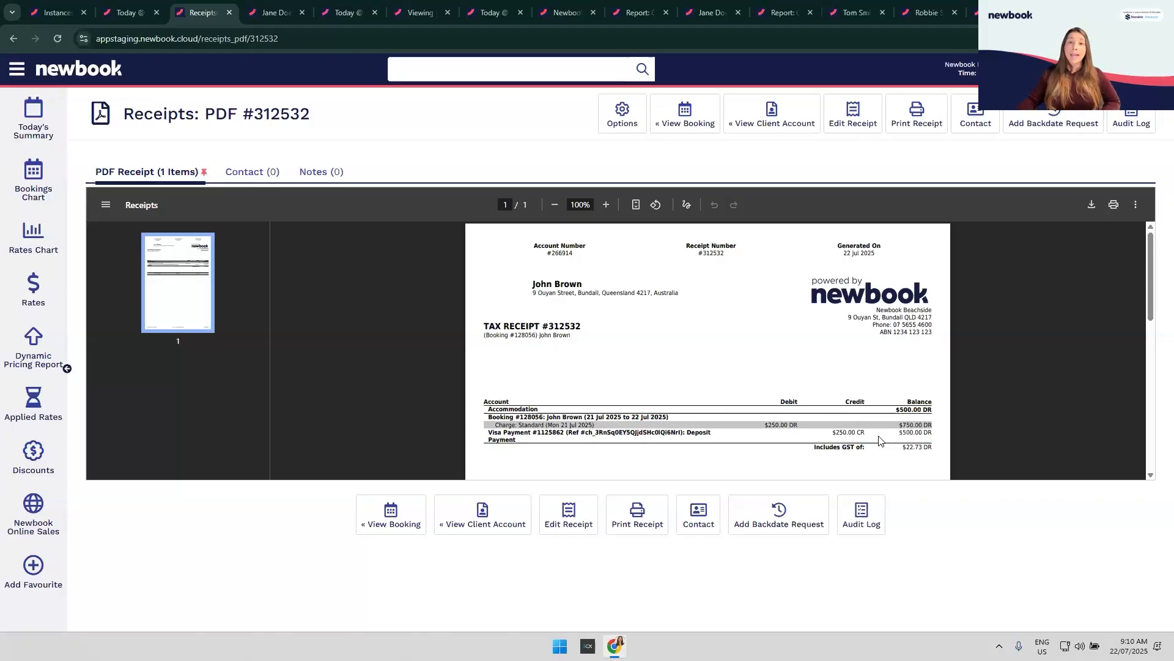
Step: Go to the receipt's client account and select all four ledger items with the header checkbox
left_click(783, 110)
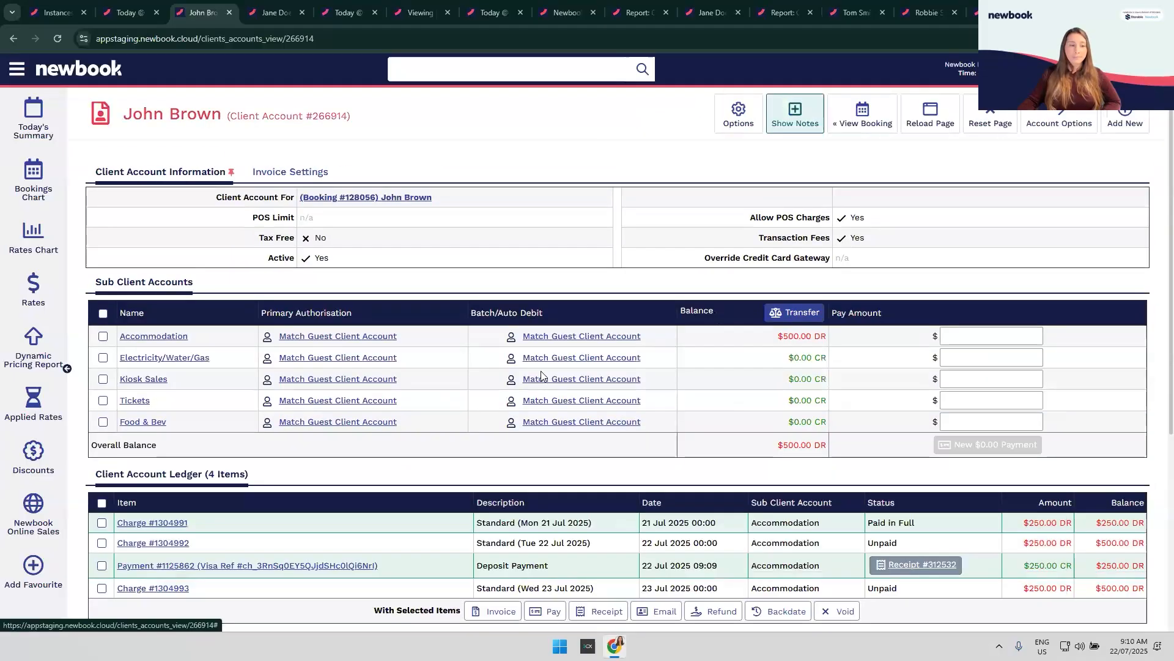
scroll(536, 372, "down", 1)
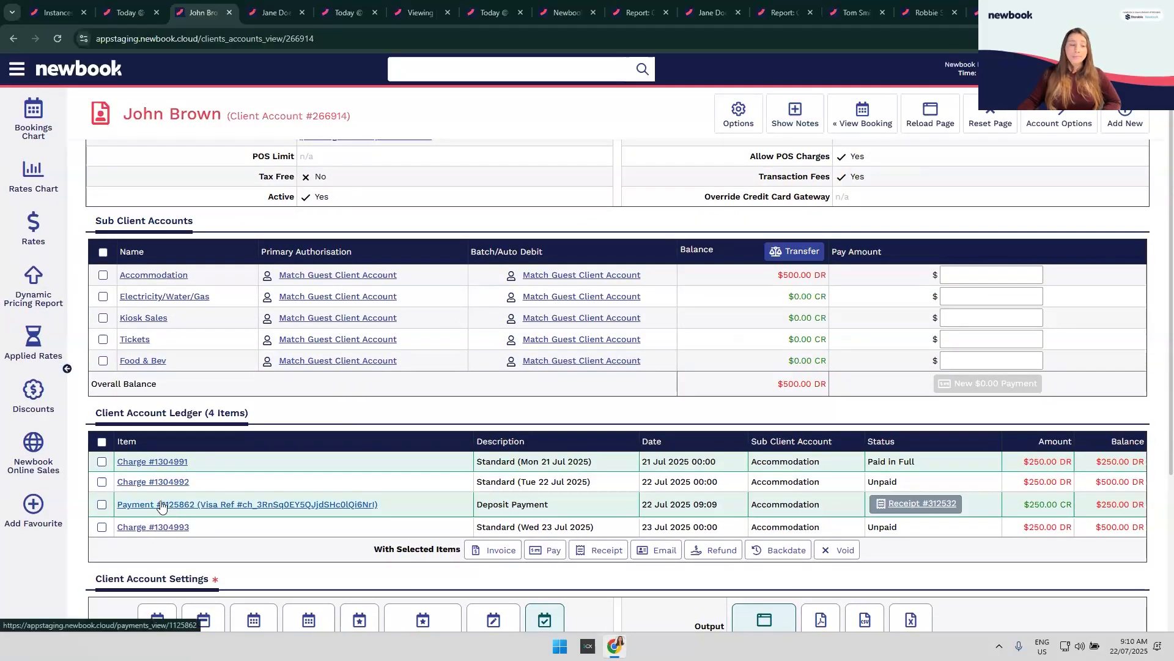
left_click(103, 442)
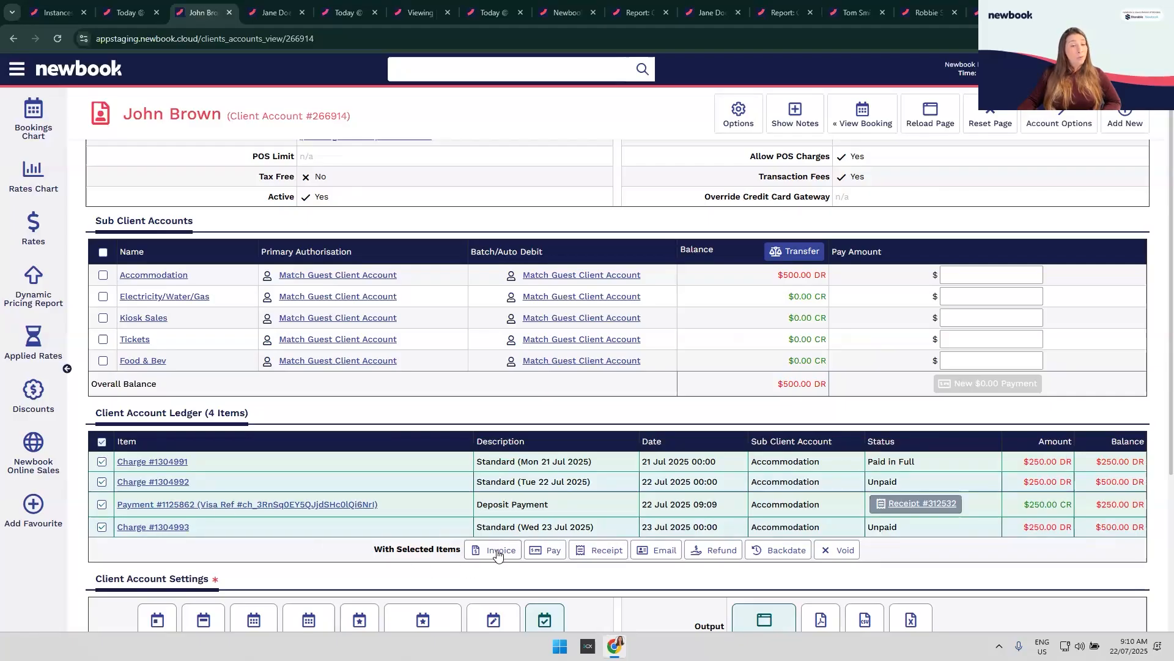
left_click(102, 441)
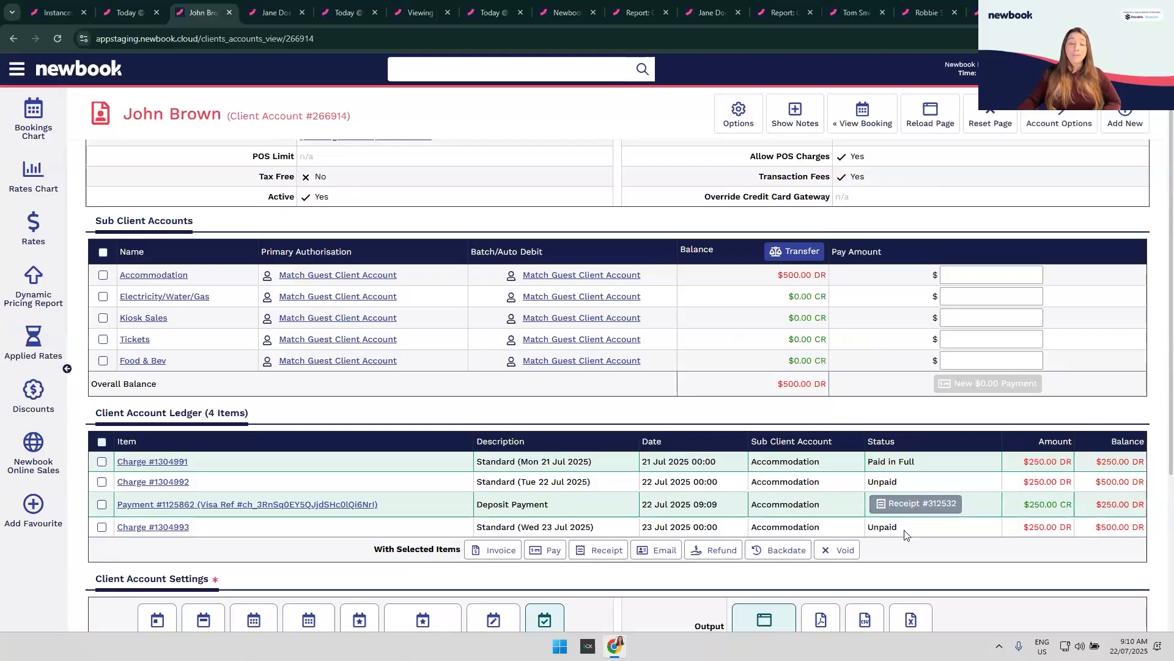
left_click(103, 442)
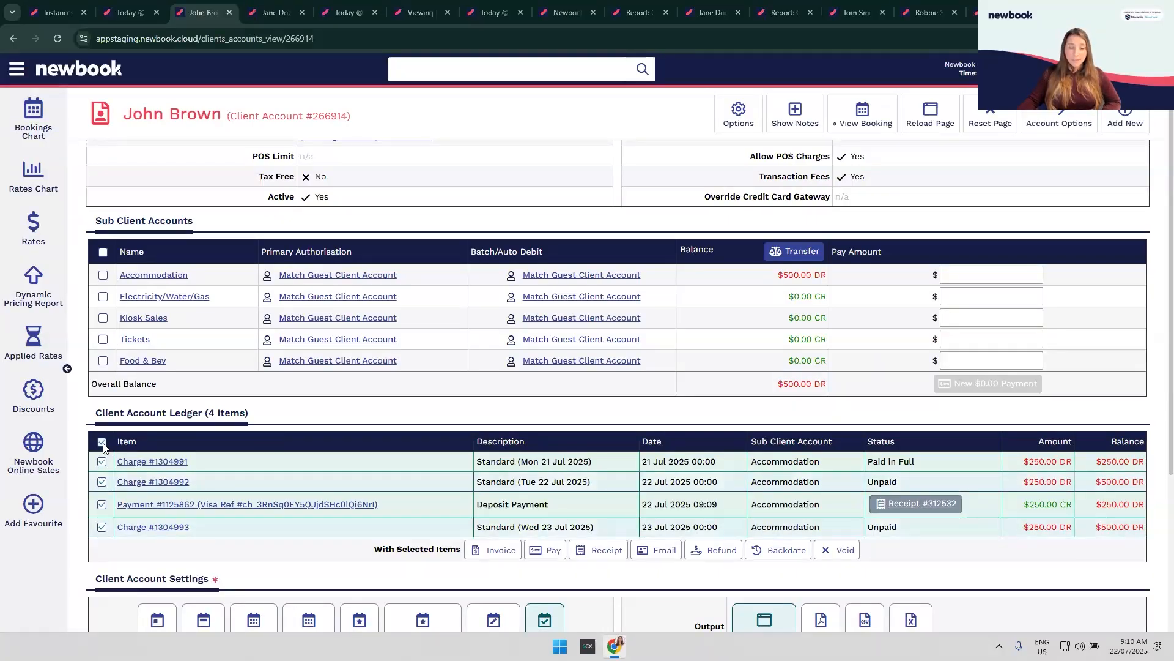
Step: Invoice the three $250.00 charges, reviewing Description, Purchase Order, Due On, Final Notice On and Issued To
left_click(499, 554)
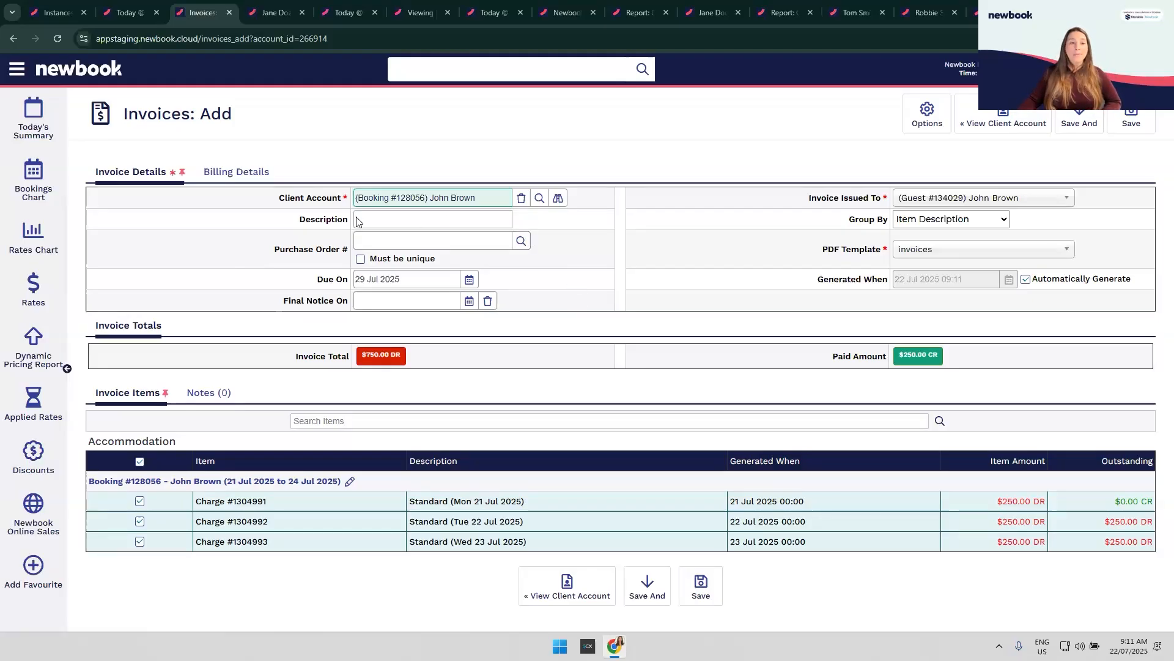
left_click_drag(292, 223, 347, 223)
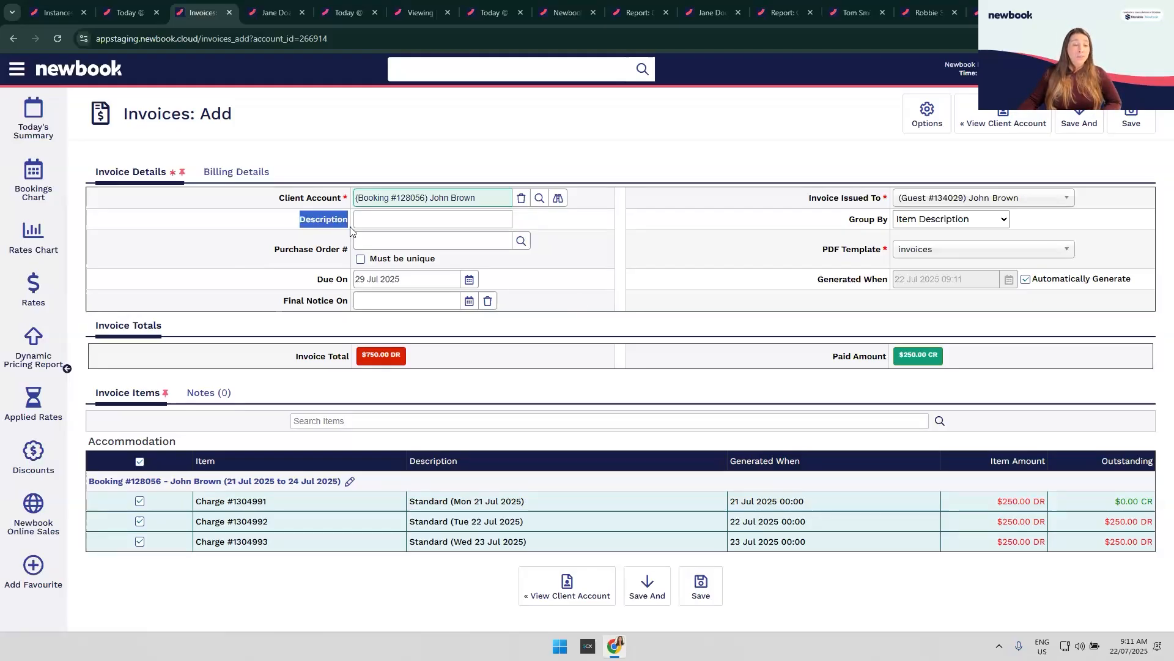
left_click_drag(257, 251, 343, 260)
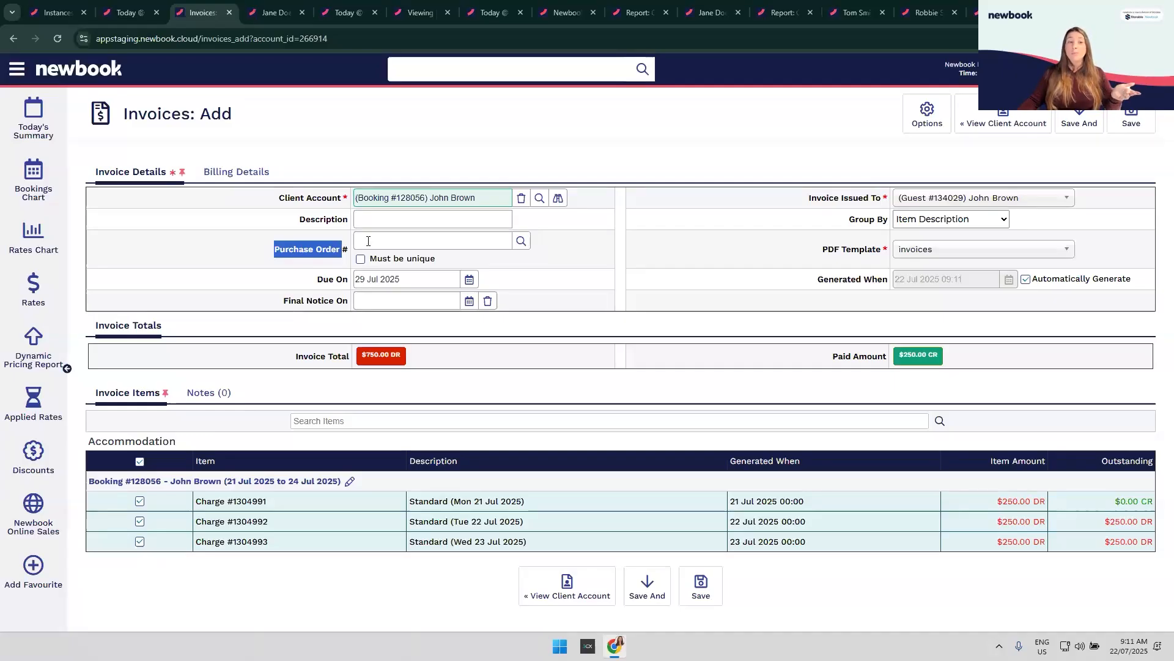
left_click_drag(317, 279, 349, 282)
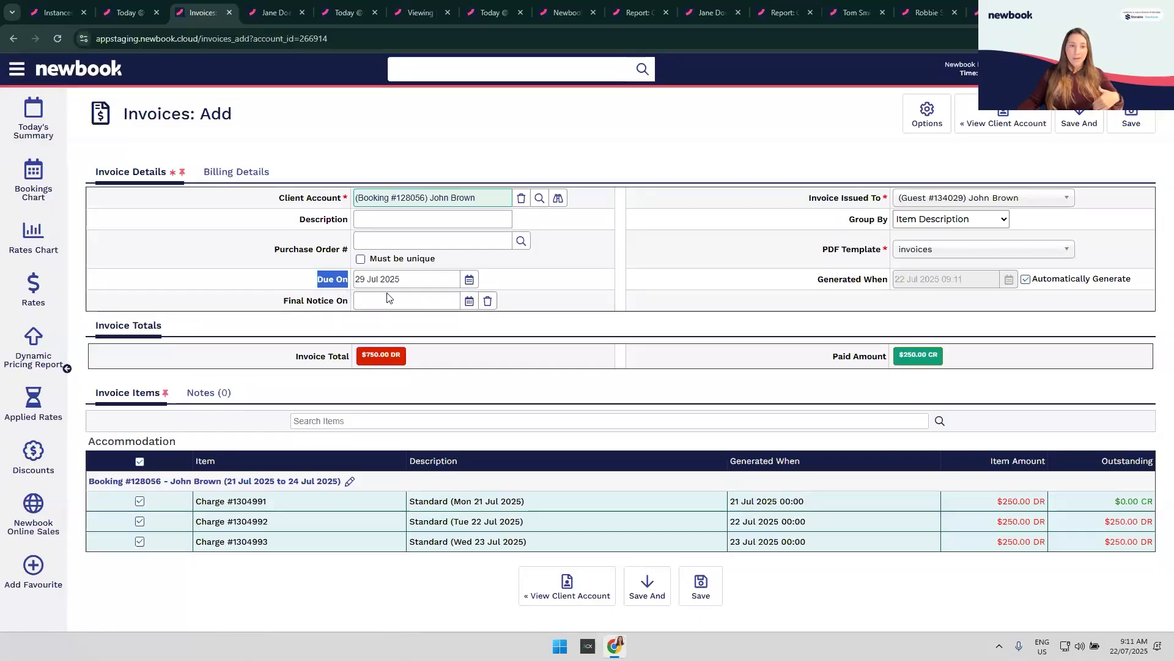
left_click_drag(274, 307, 349, 314)
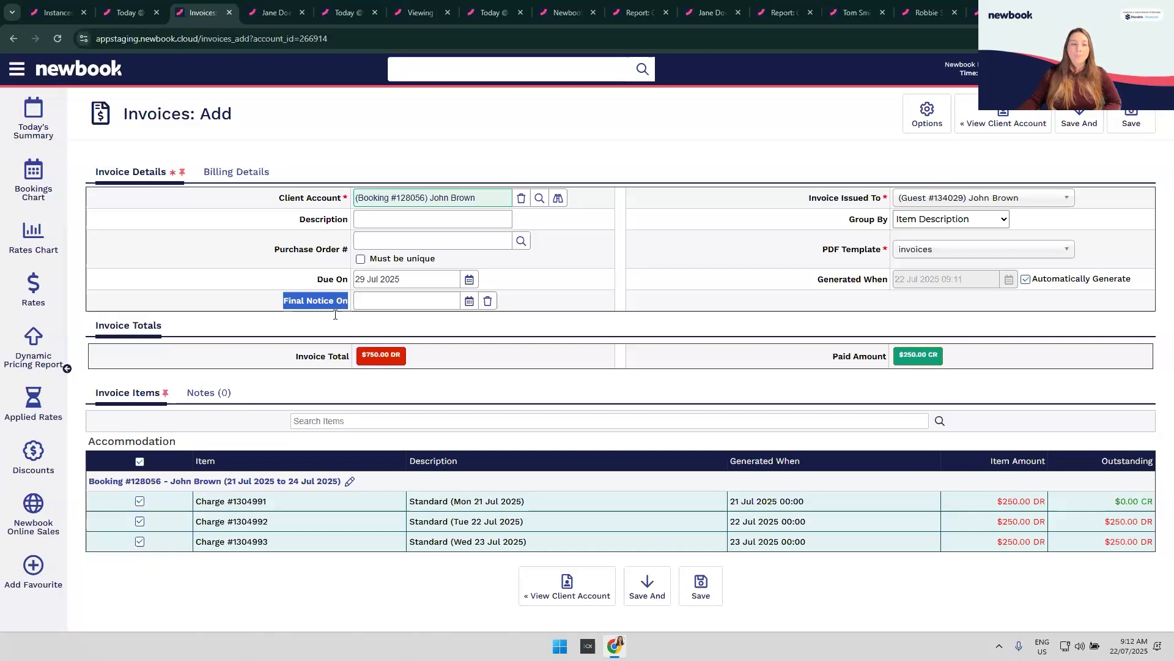
left_click(338, 314)
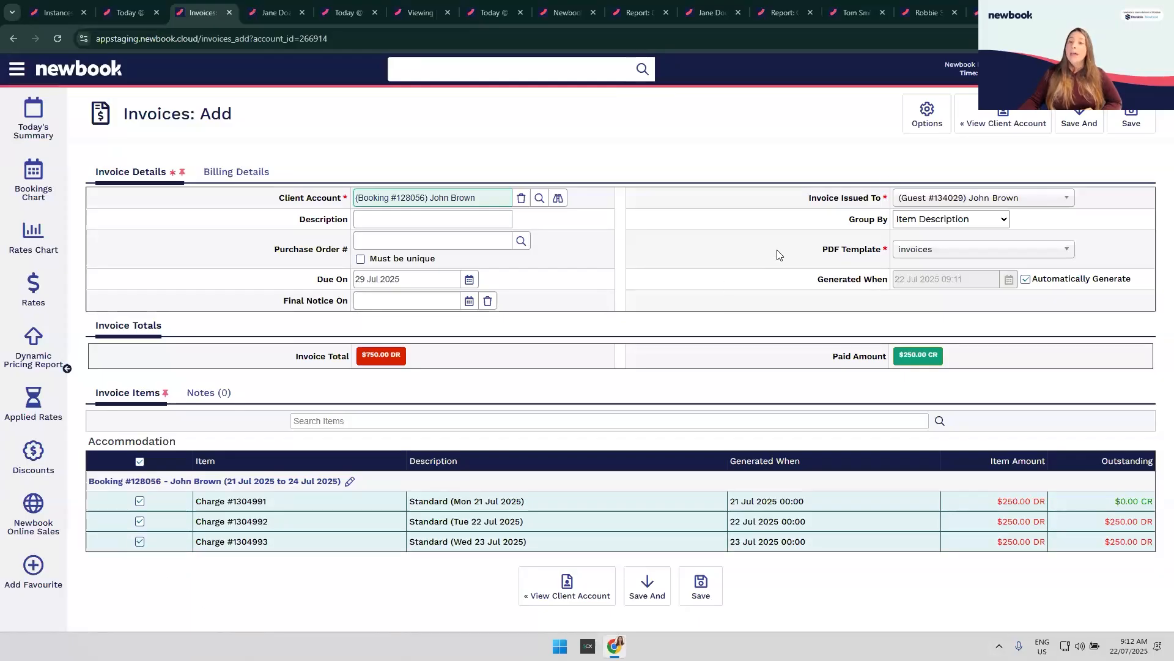
left_click(940, 202)
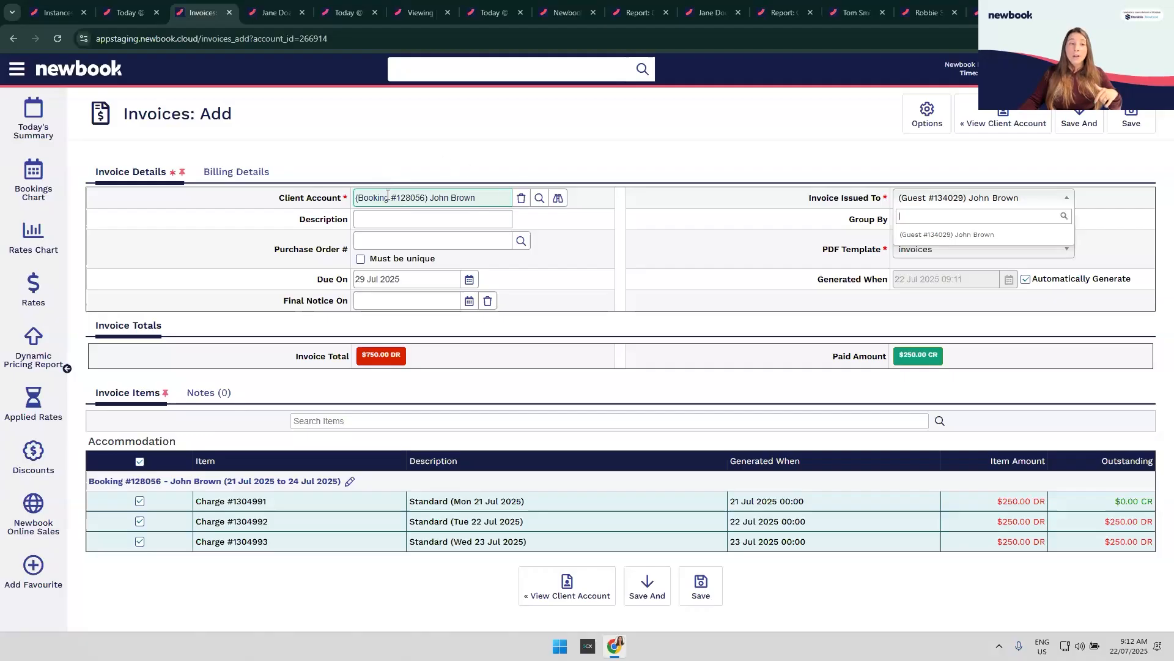
Step: Keep Group By at Item Description and PDF Template at invoices, then save Invoice #9250
left_click(884, 209)
double_click(871, 221)
left_click_drag(886, 223, 887, 225)
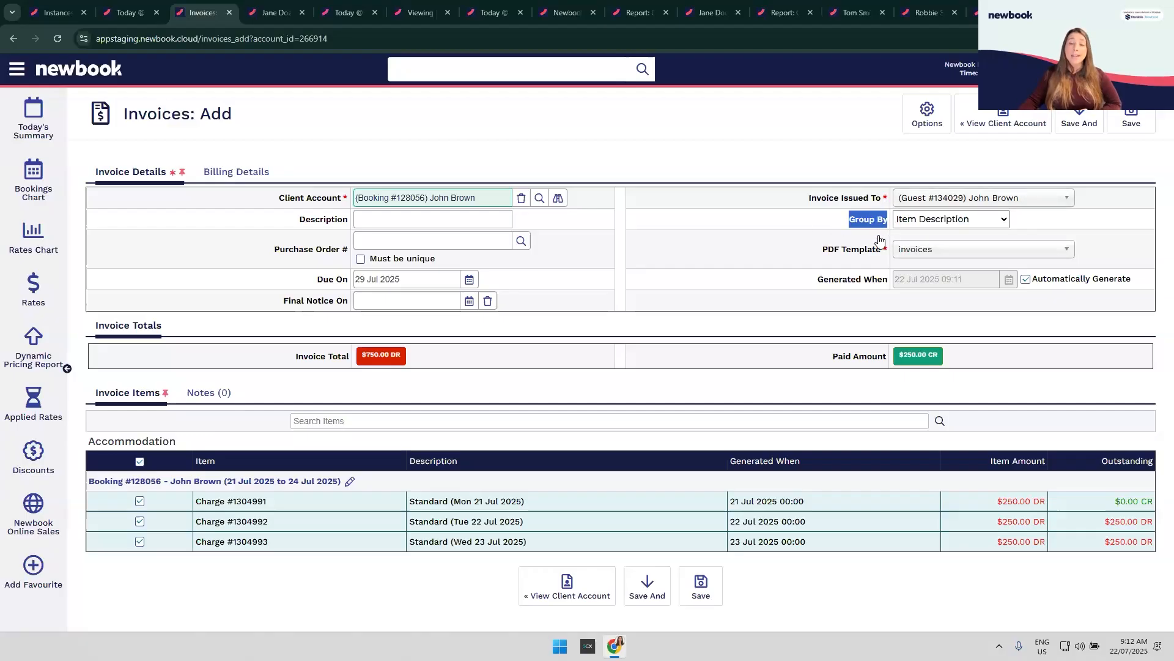
left_click(980, 222)
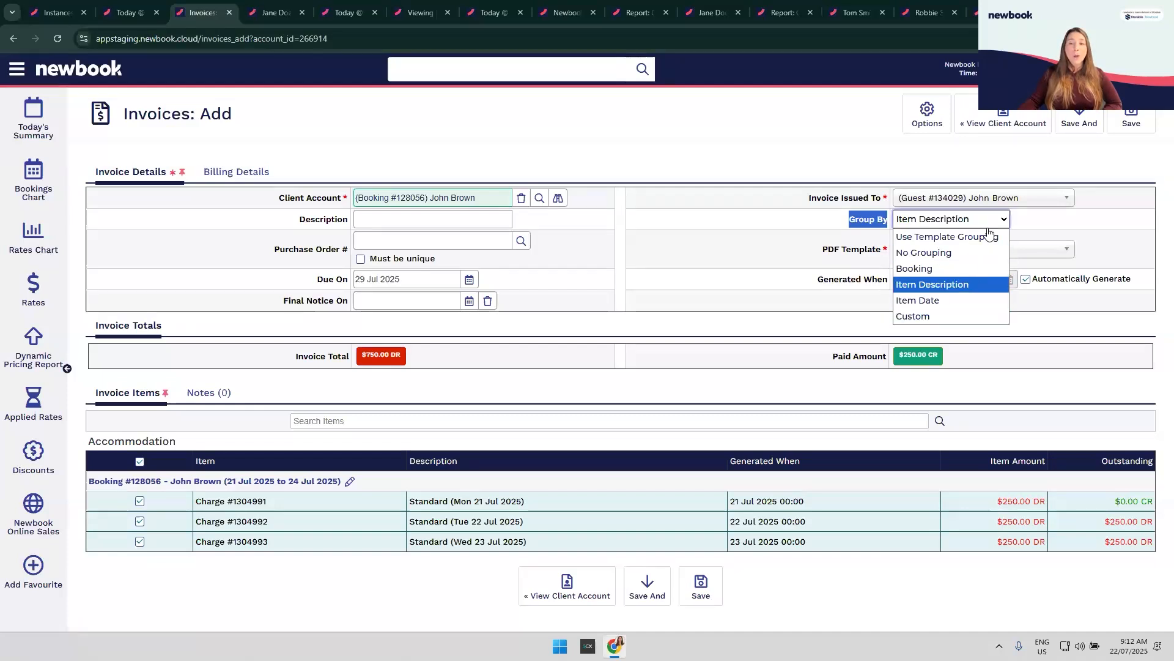
left_click(1043, 231)
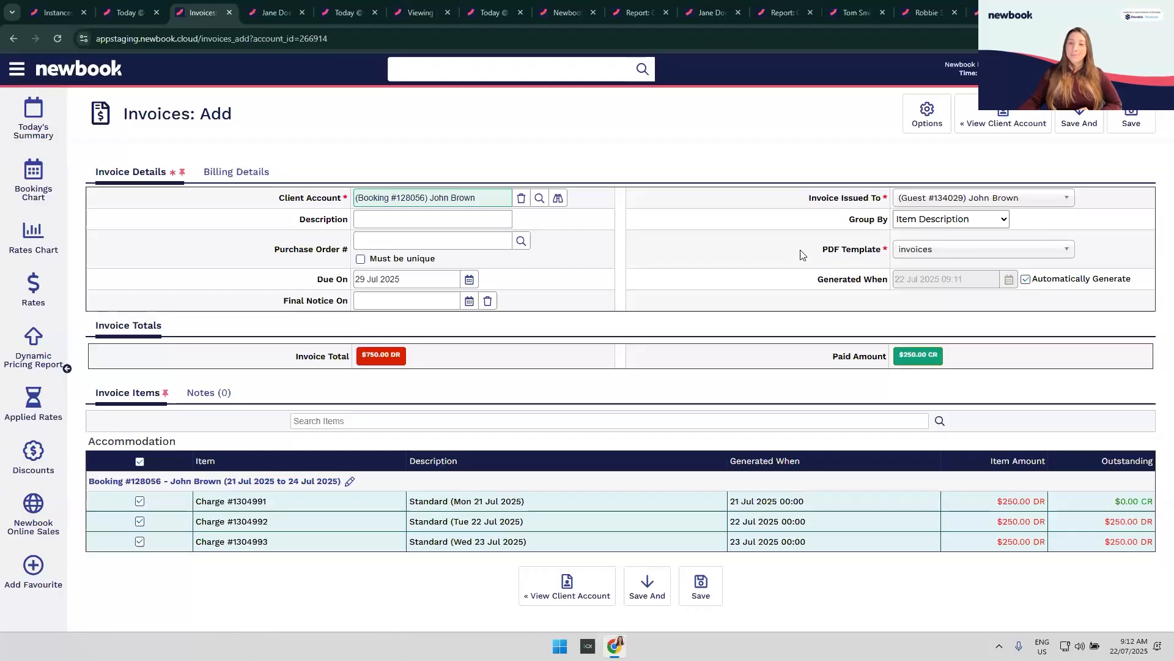
left_click_drag(819, 253, 883, 259)
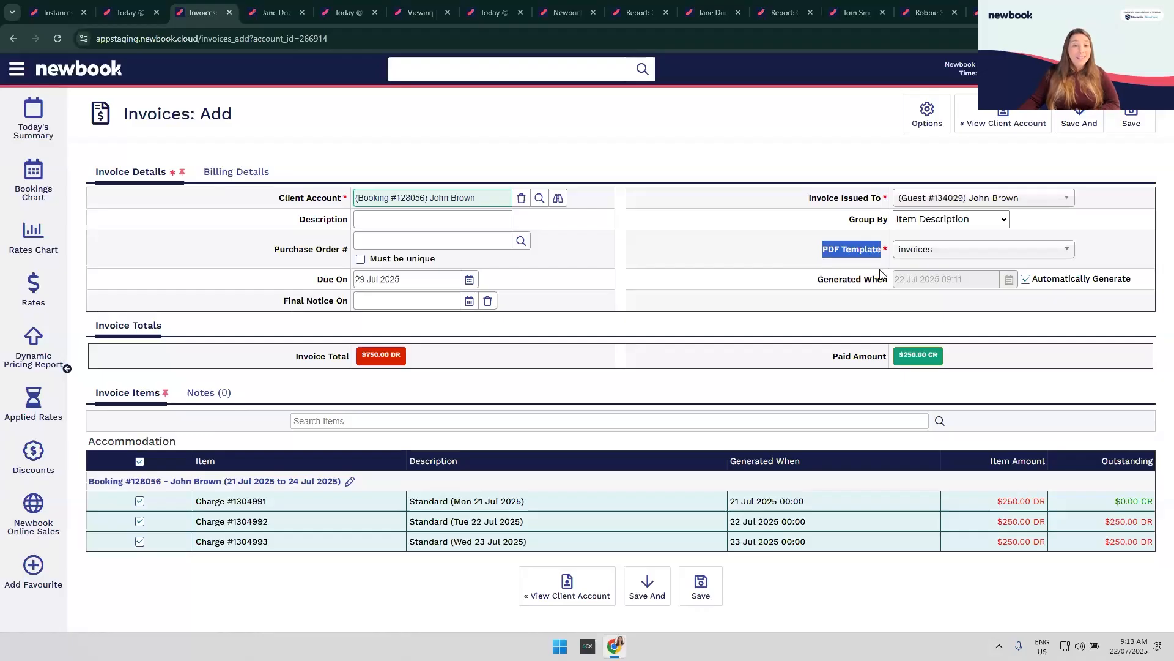
left_click(942, 253)
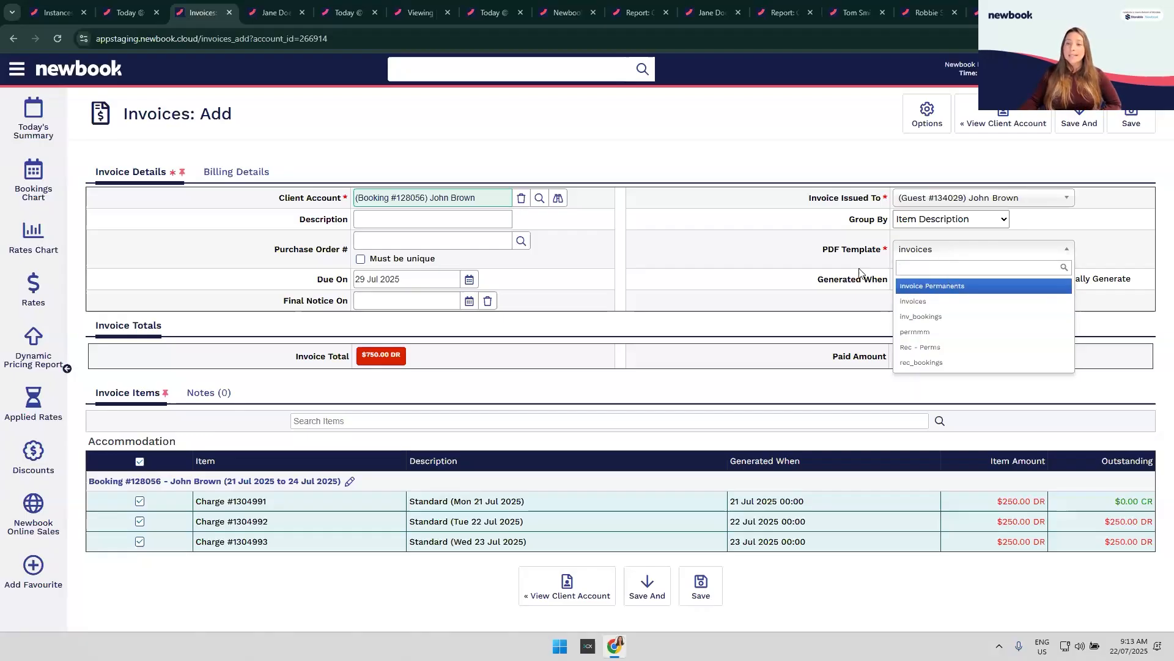
left_click(797, 258)
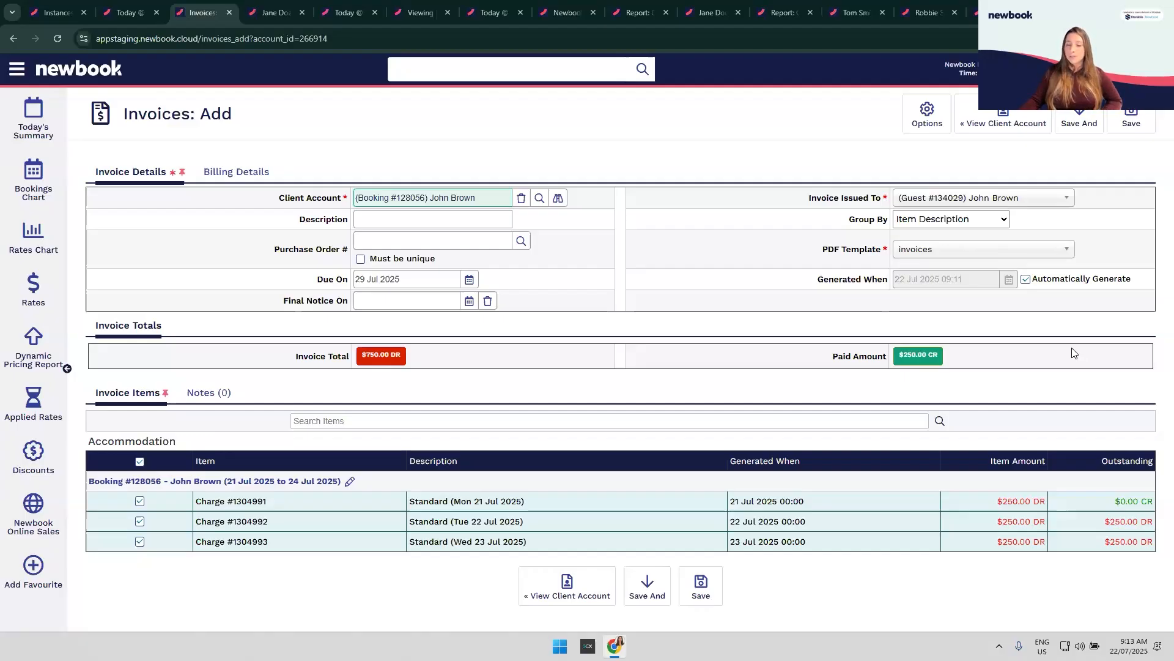
left_click(708, 602)
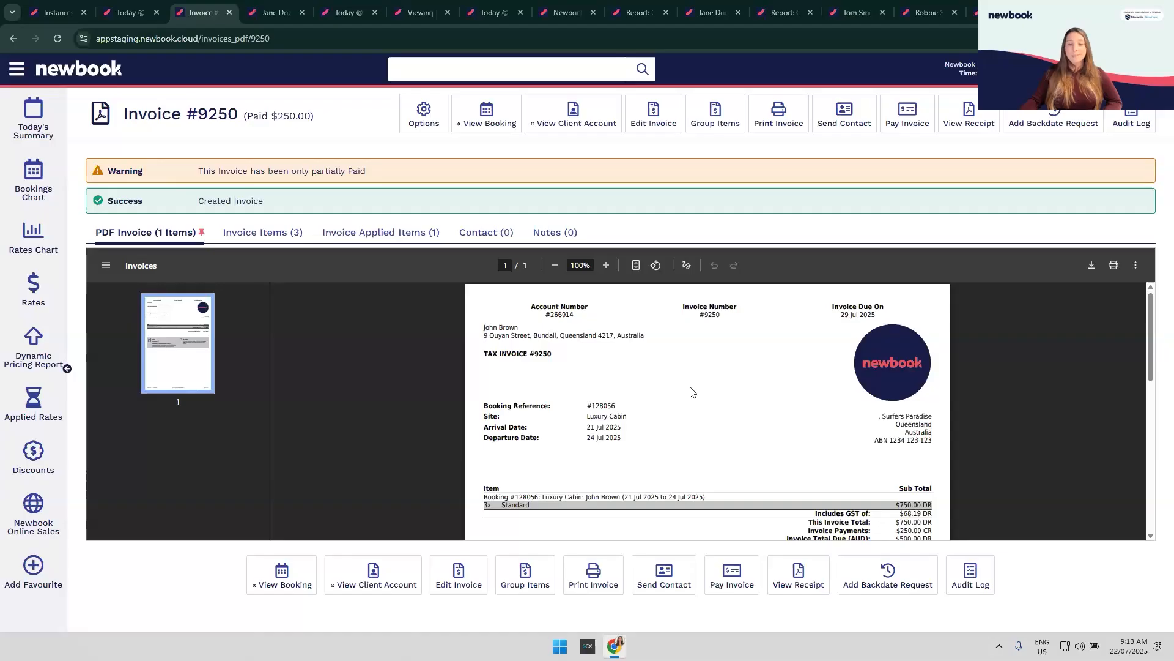
Step: Check the 3x Standard line, $250.00 payment and $500.00 DR due, then return to the client account
scroll(671, 379, "down", 1)
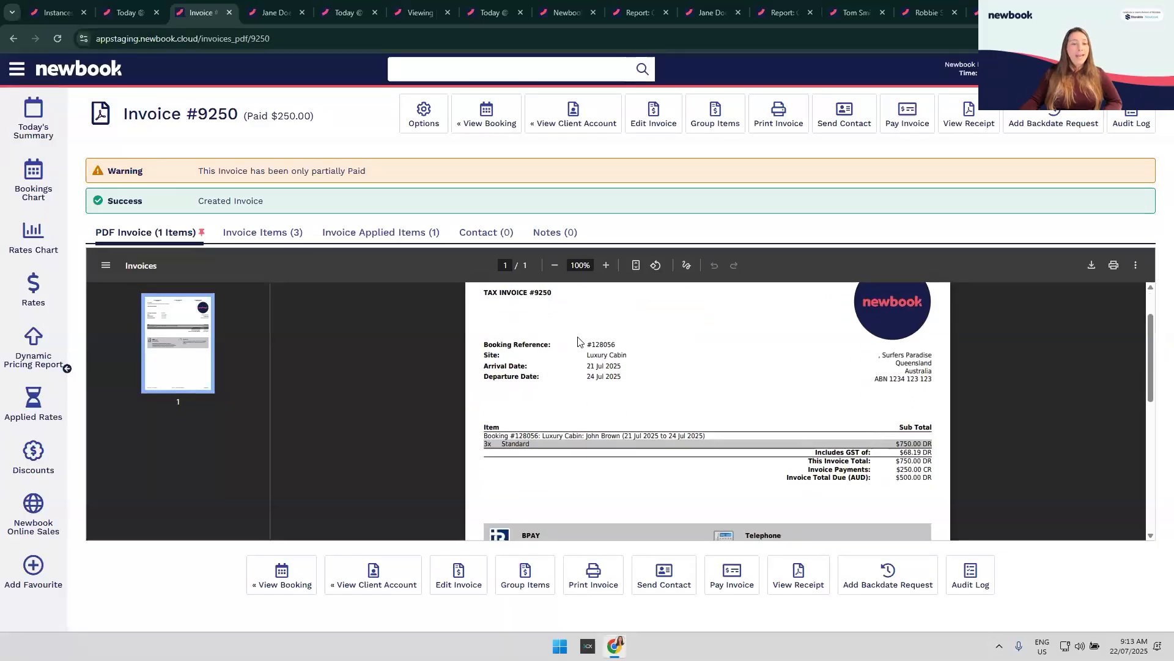
left_click_drag(481, 445, 552, 448)
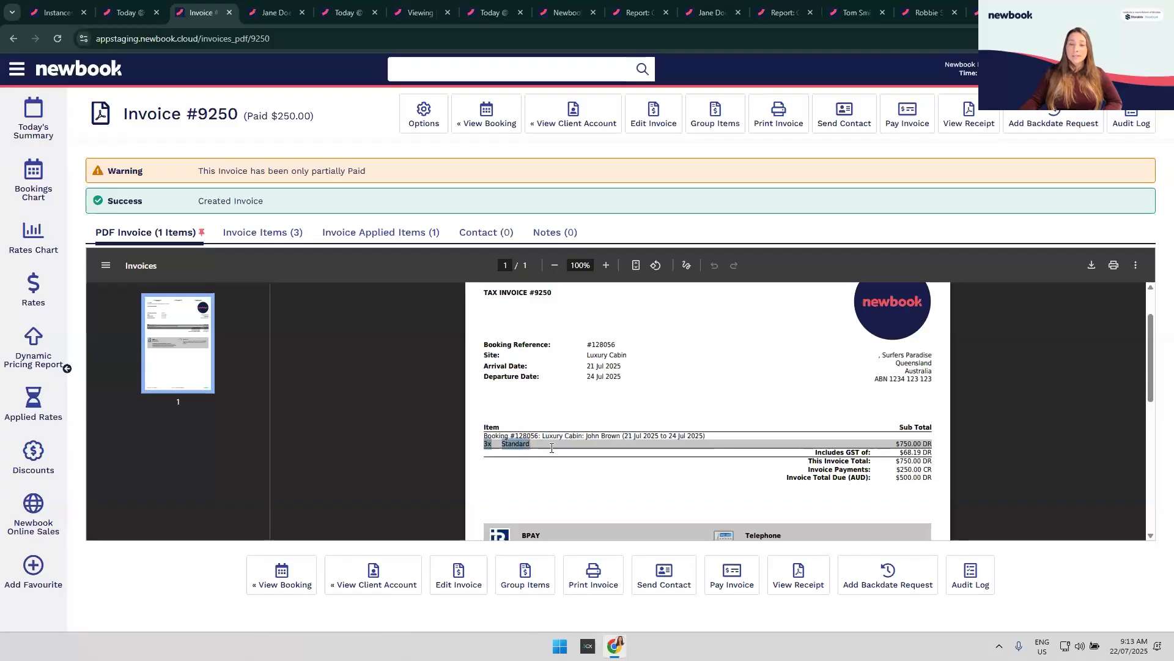
left_click(579, 462)
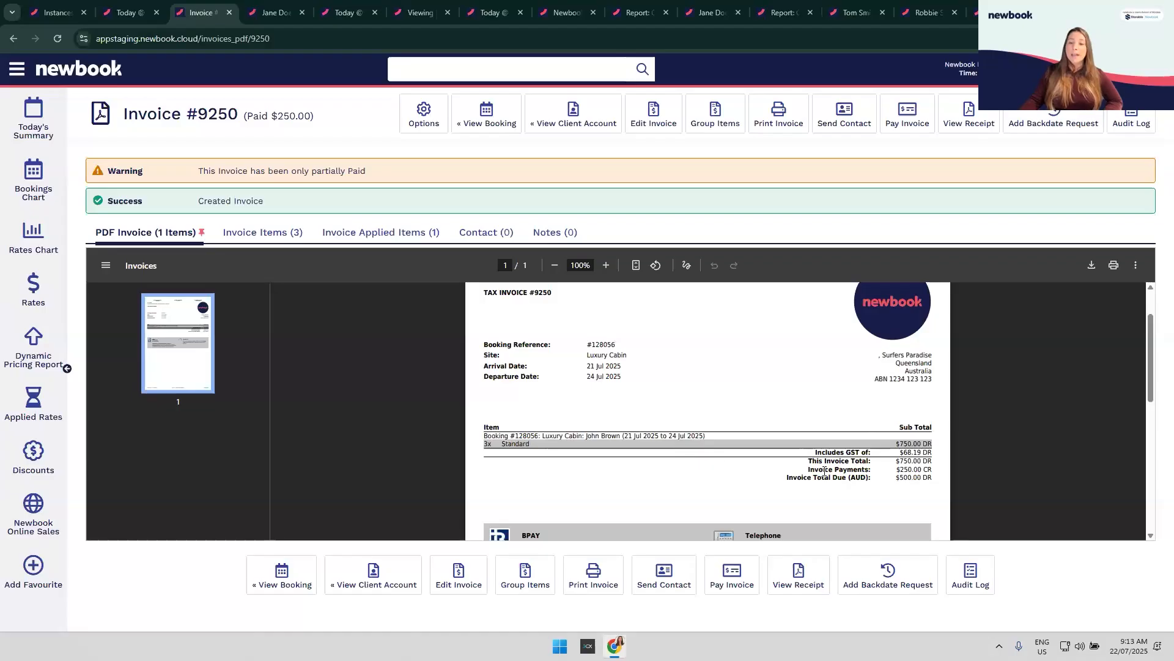
left_click_drag(807, 469, 940, 470)
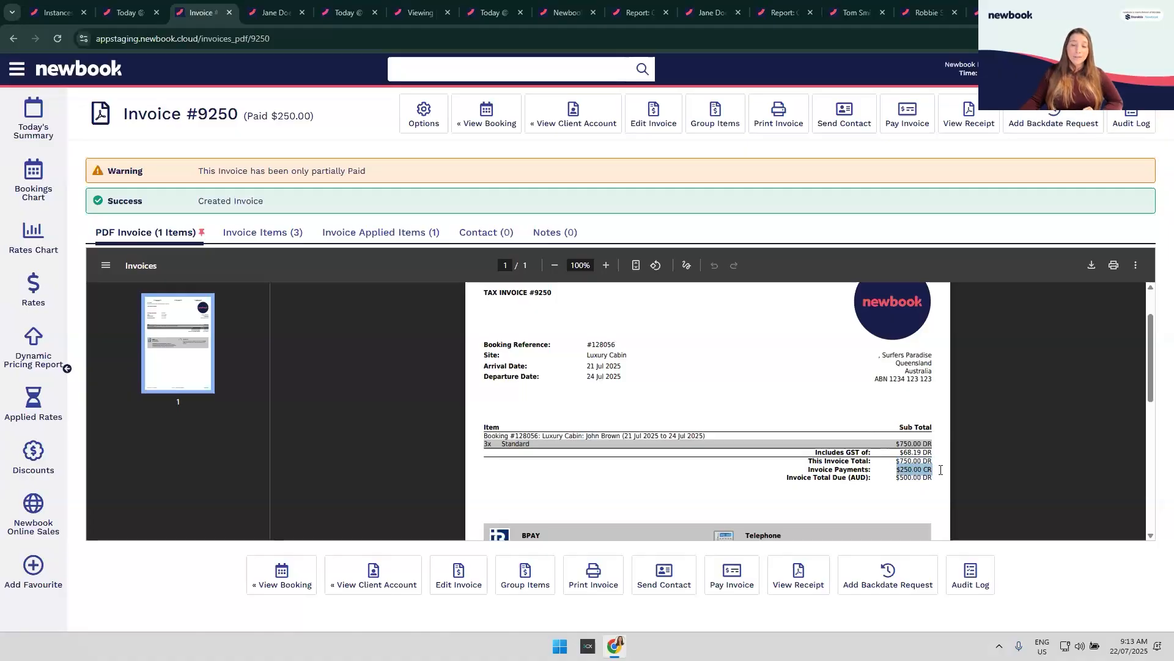
left_click(893, 477)
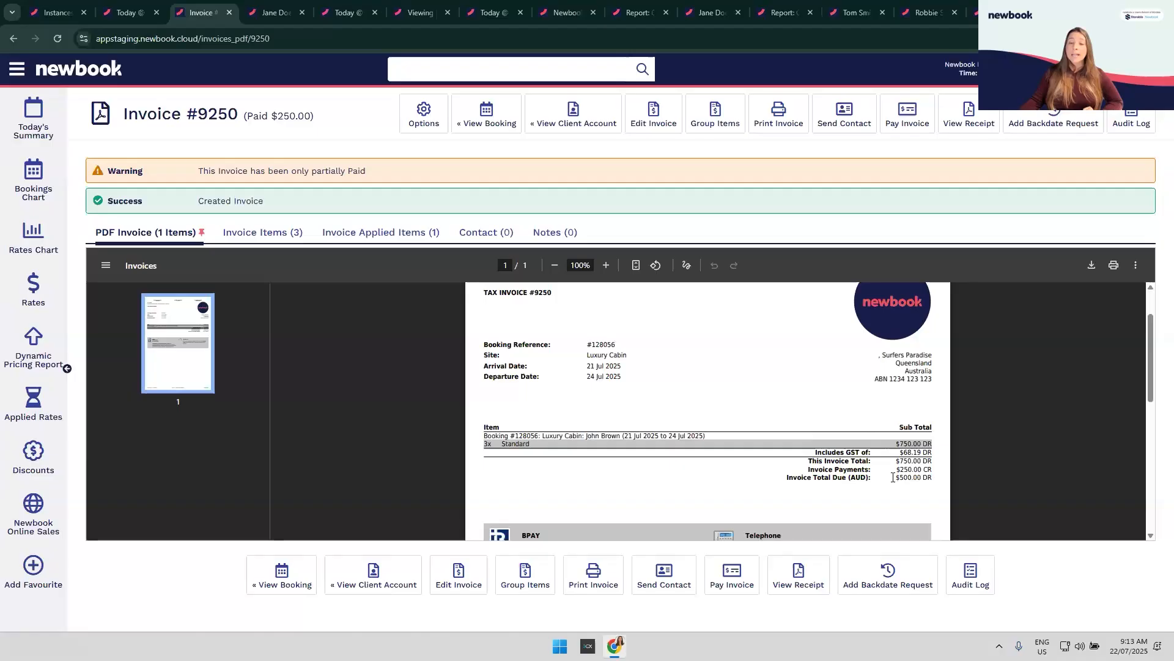
left_click_drag(942, 479, 941, 483)
left_click(942, 484)
scroll(942, 483, "down", 2)
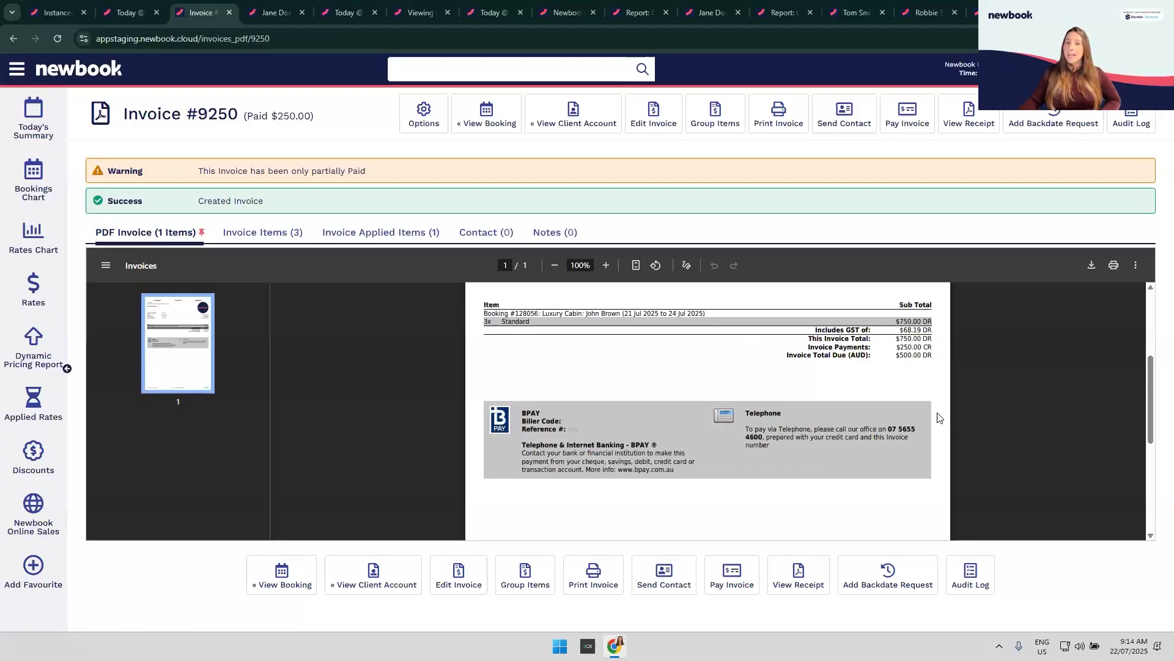
left_click(606, 119)
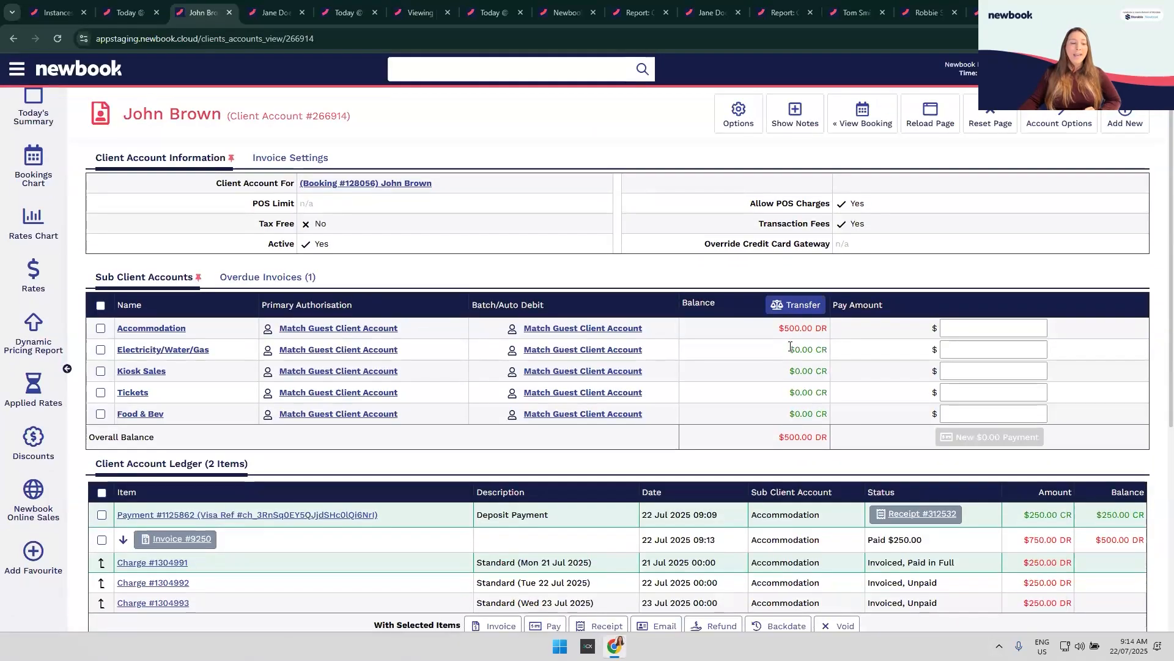
scroll(118, 406, "down", 2)
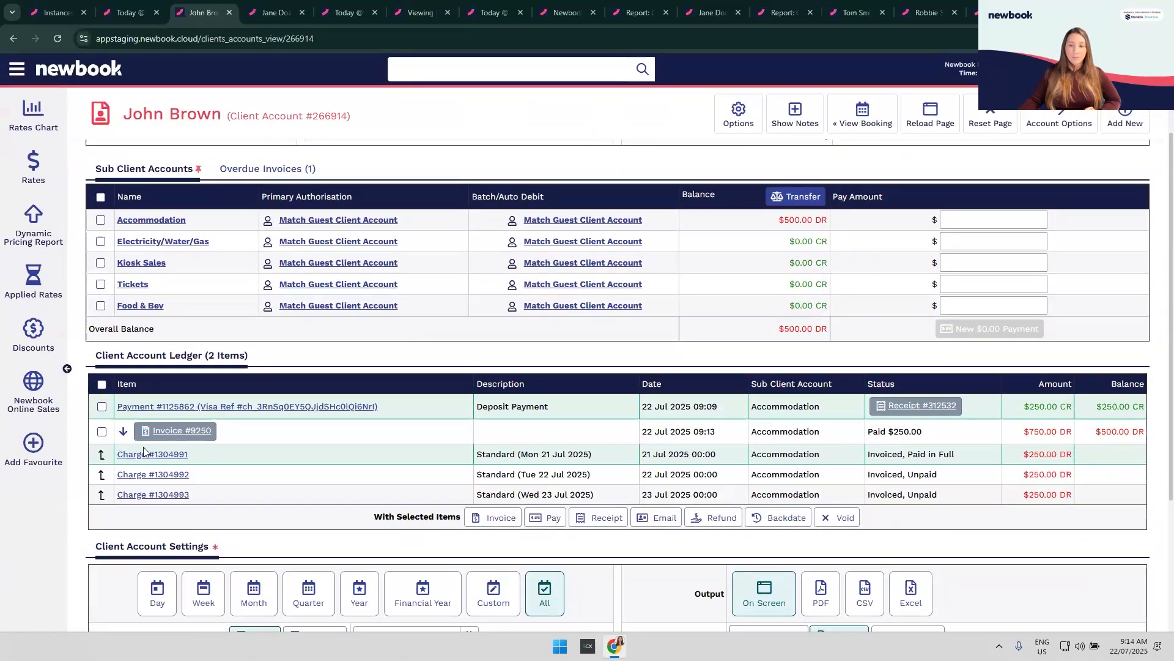
left_click(181, 431)
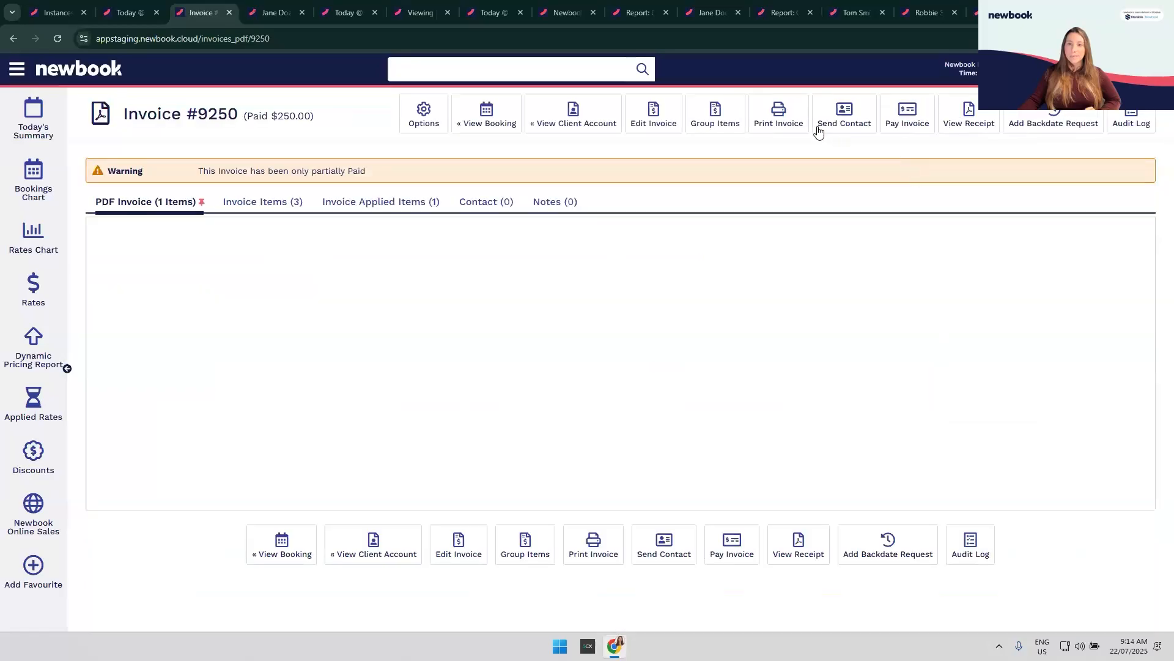
left_click(652, 115)
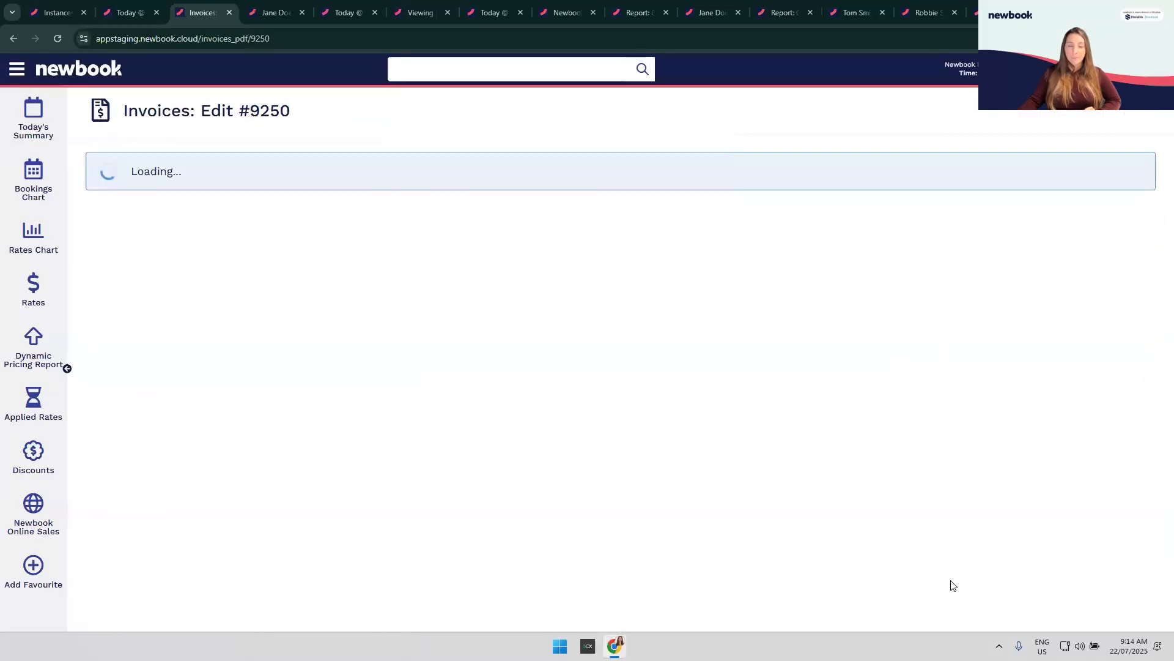
left_click(571, 136)
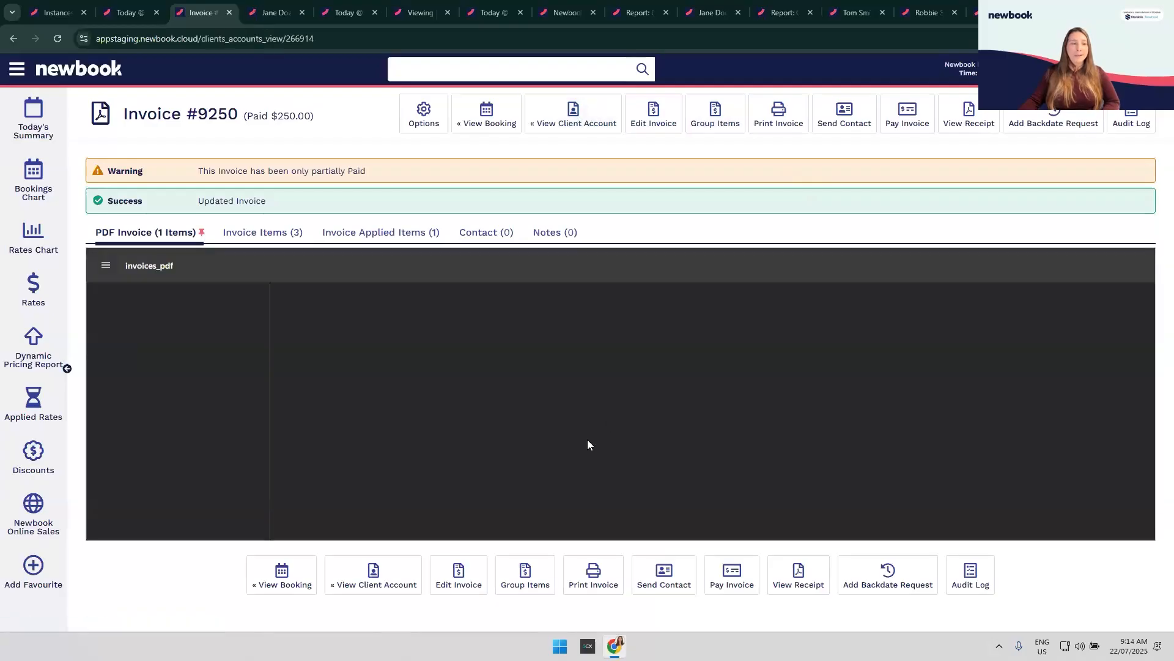
scroll(334, 528, "down", 1)
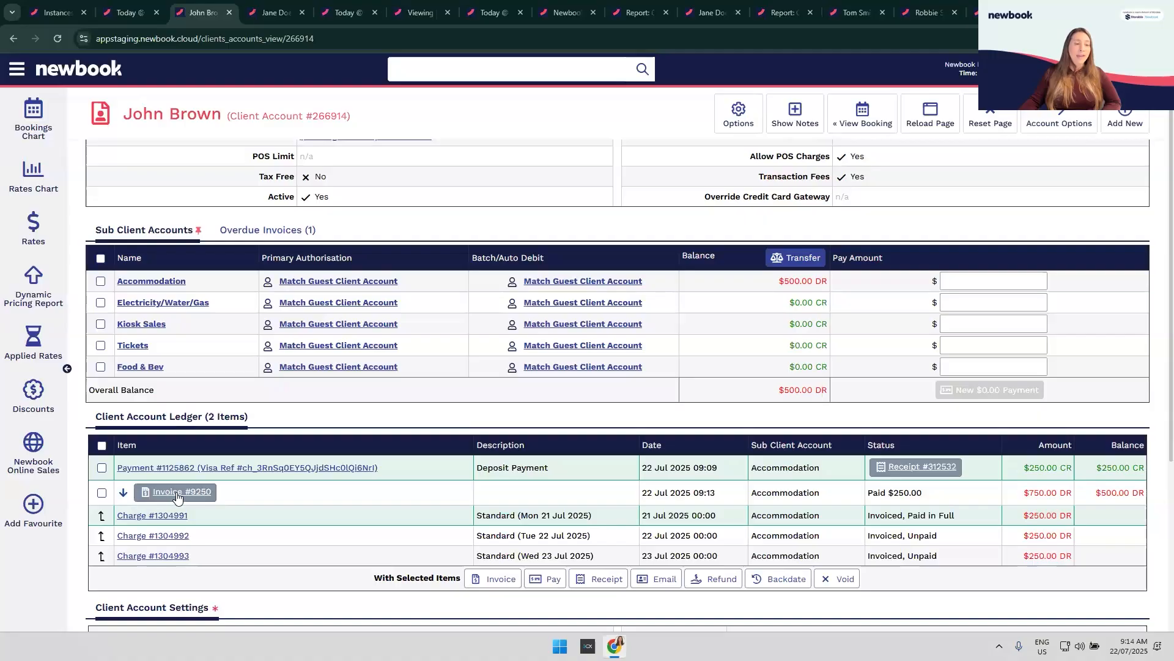
left_click(124, 493)
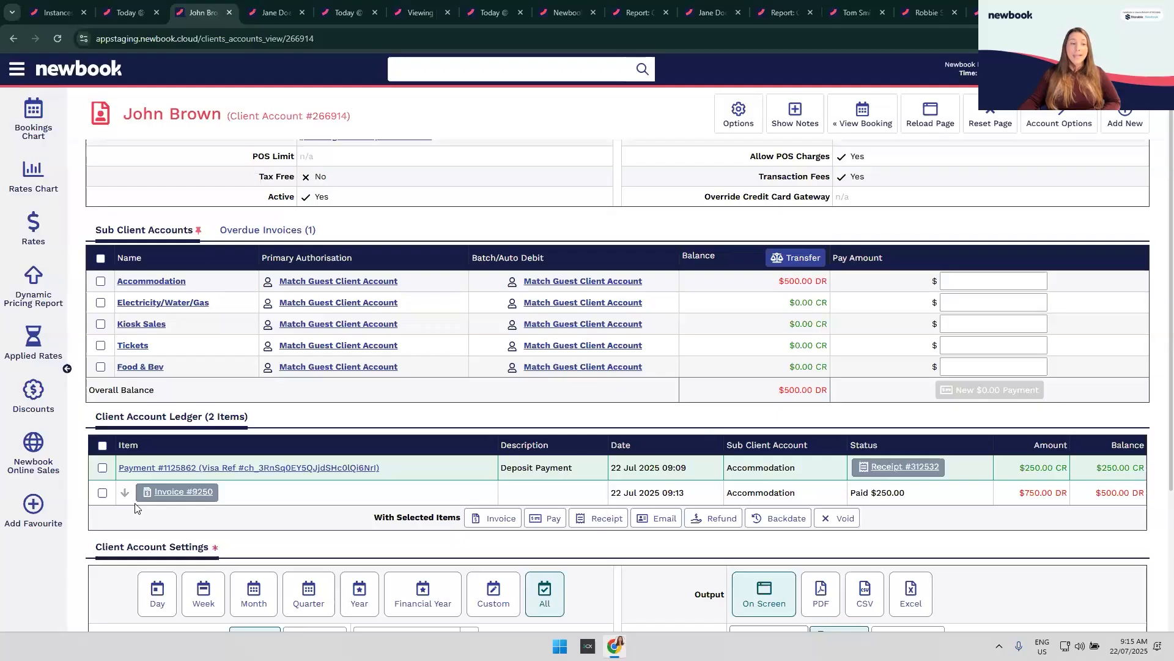
Step: Add a new Firewood charge to the account, found by searching 'fire'
left_click(1125, 113)
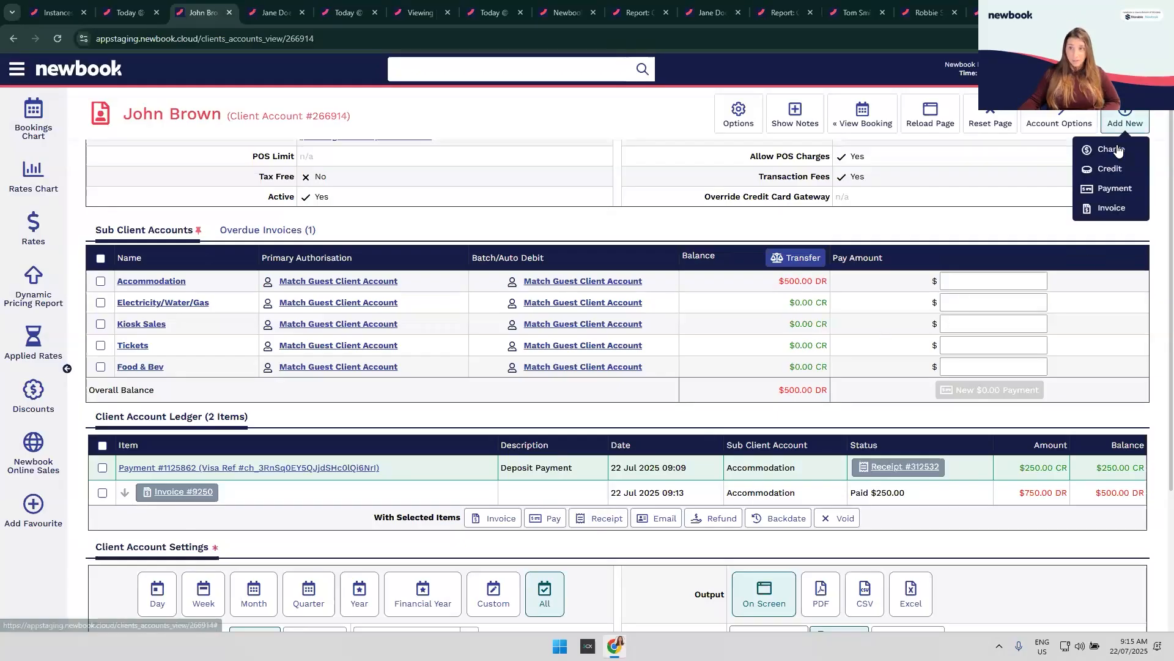
left_click(1120, 149)
type("fire")
left_click(359, 225)
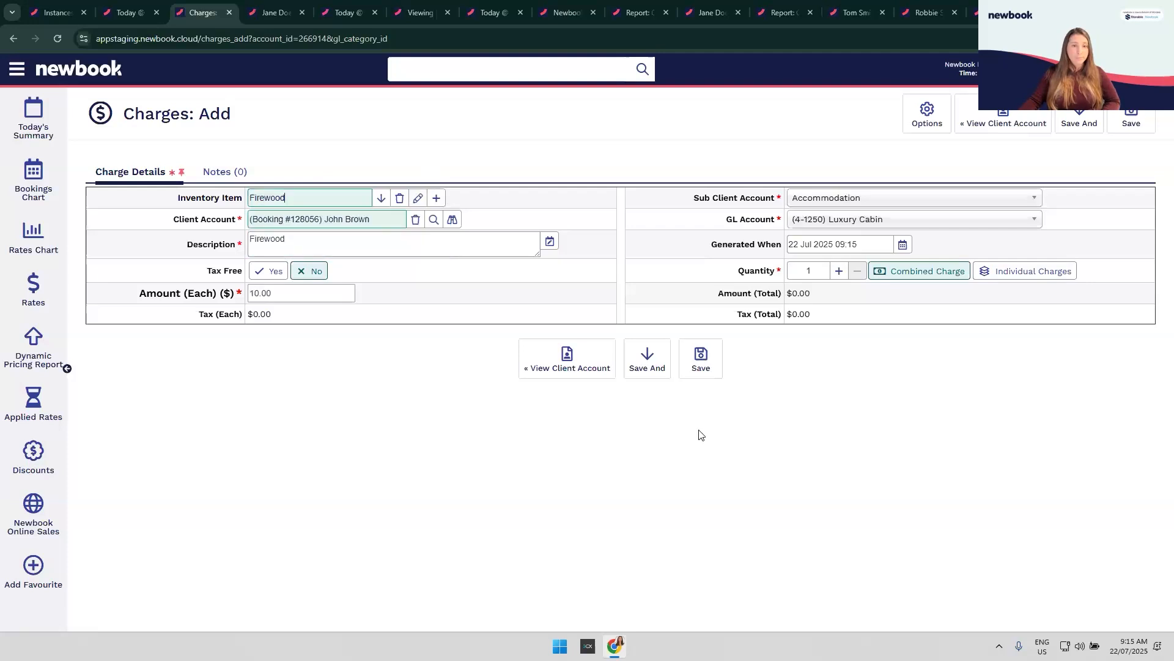
left_click(701, 358)
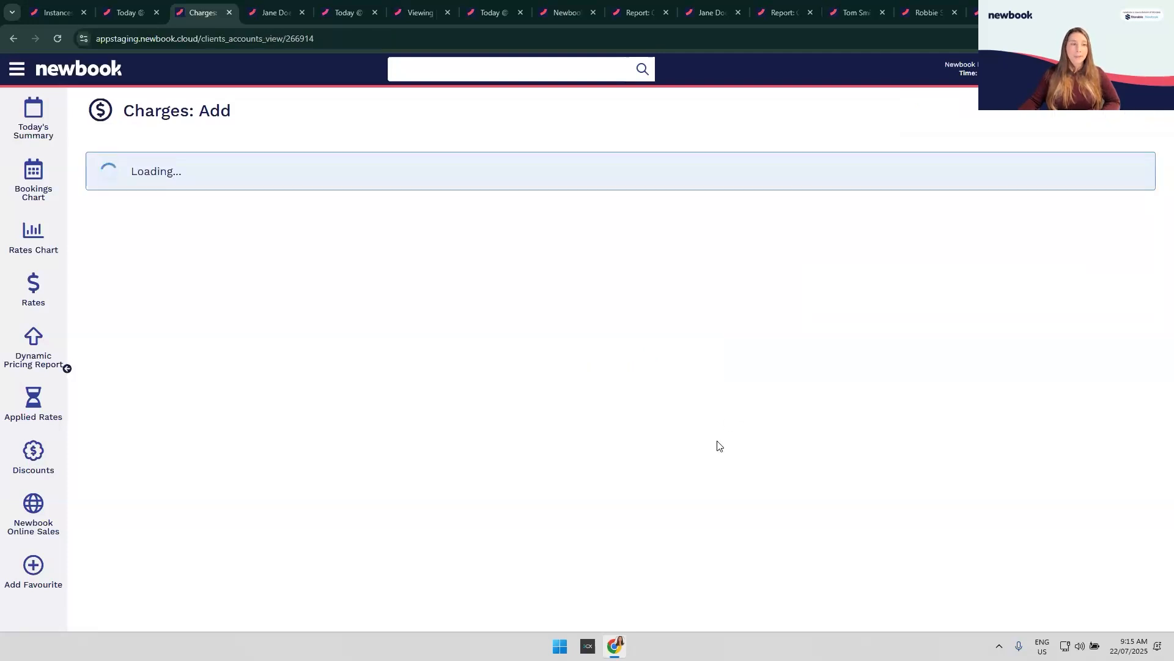
Step: Collapse the invoice's charge rows, tick and untick the Firewood charge, and open the partially paid invoice
scroll(667, 455, "down", 2)
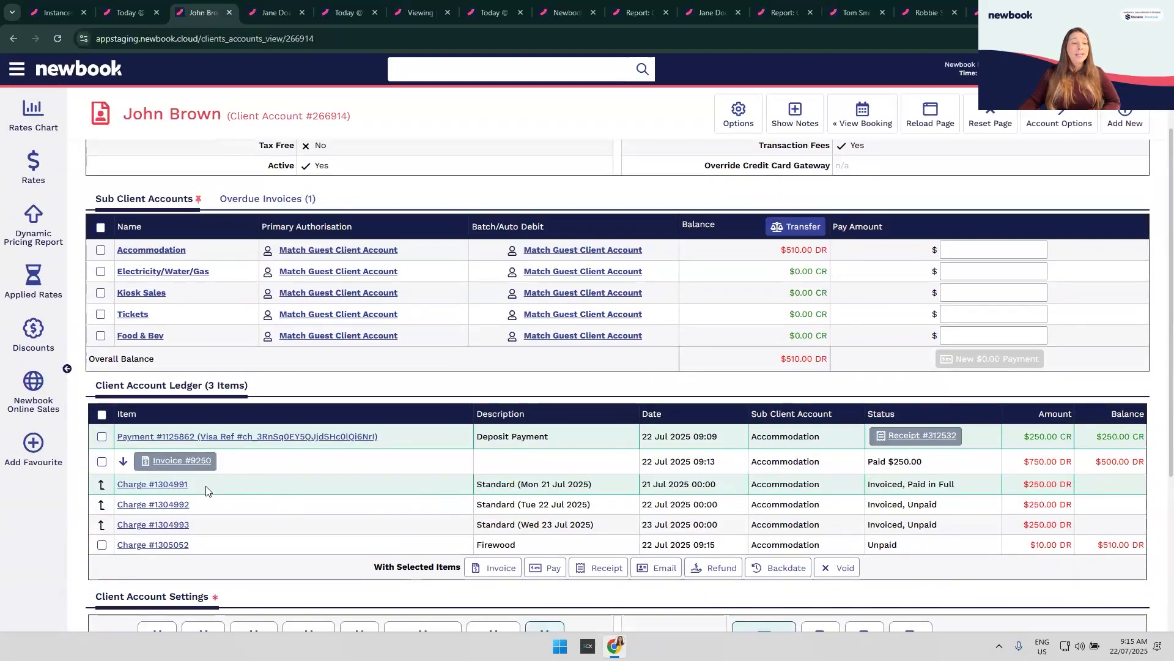
left_click(123, 461)
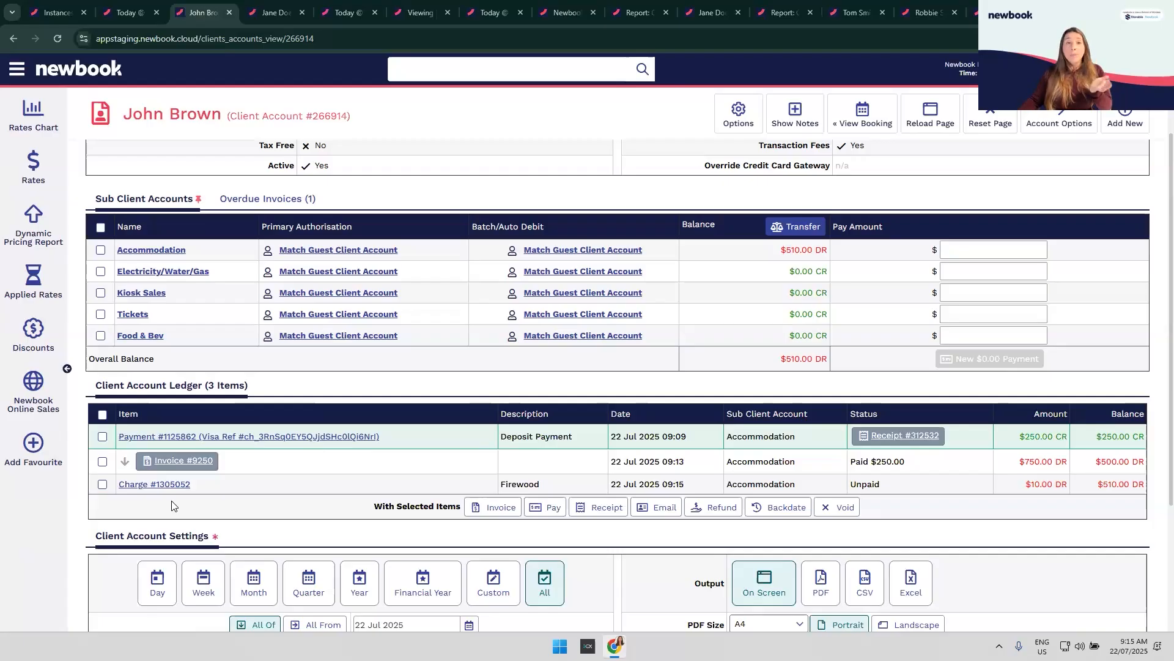
left_click(103, 485)
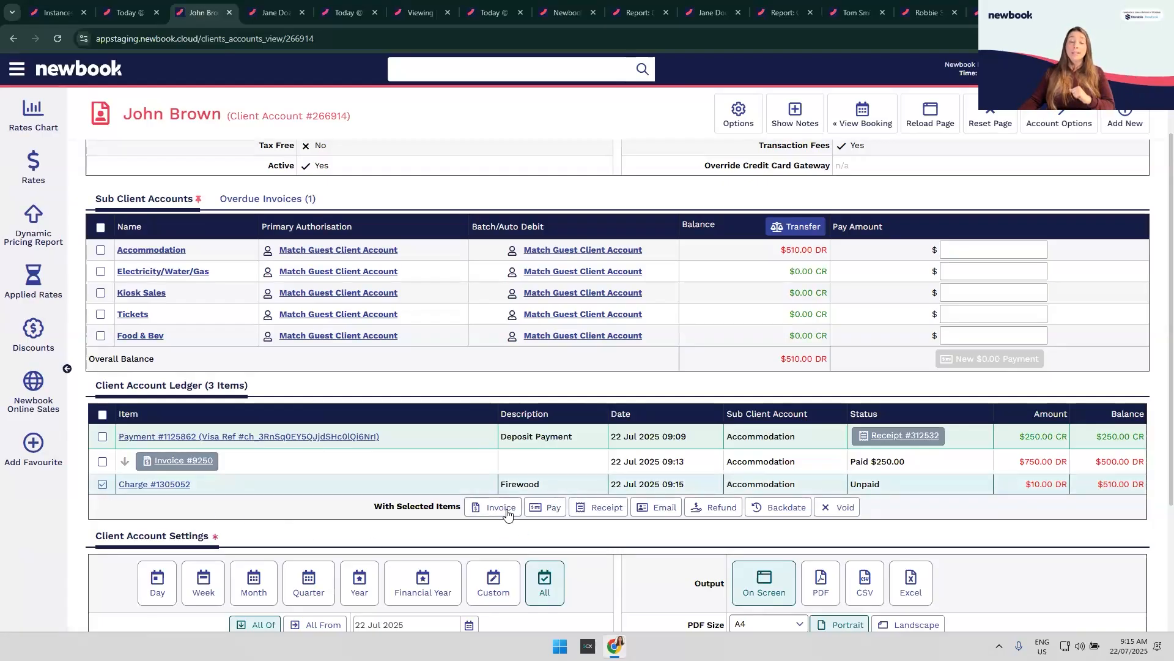
left_click(102, 484)
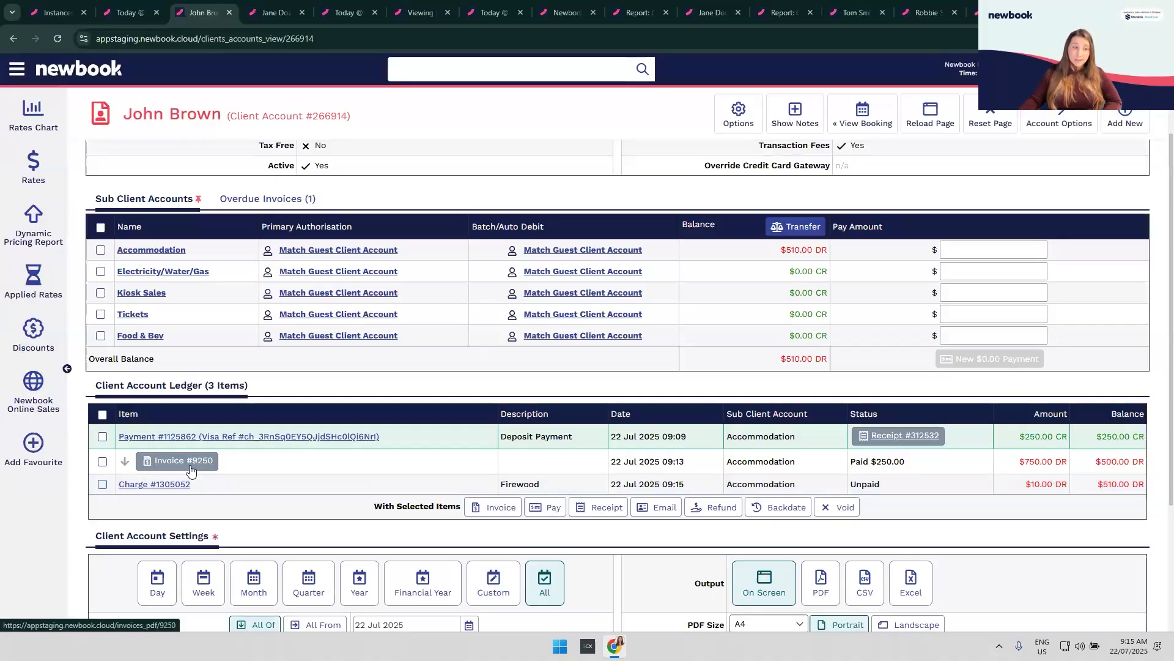
left_click(190, 466)
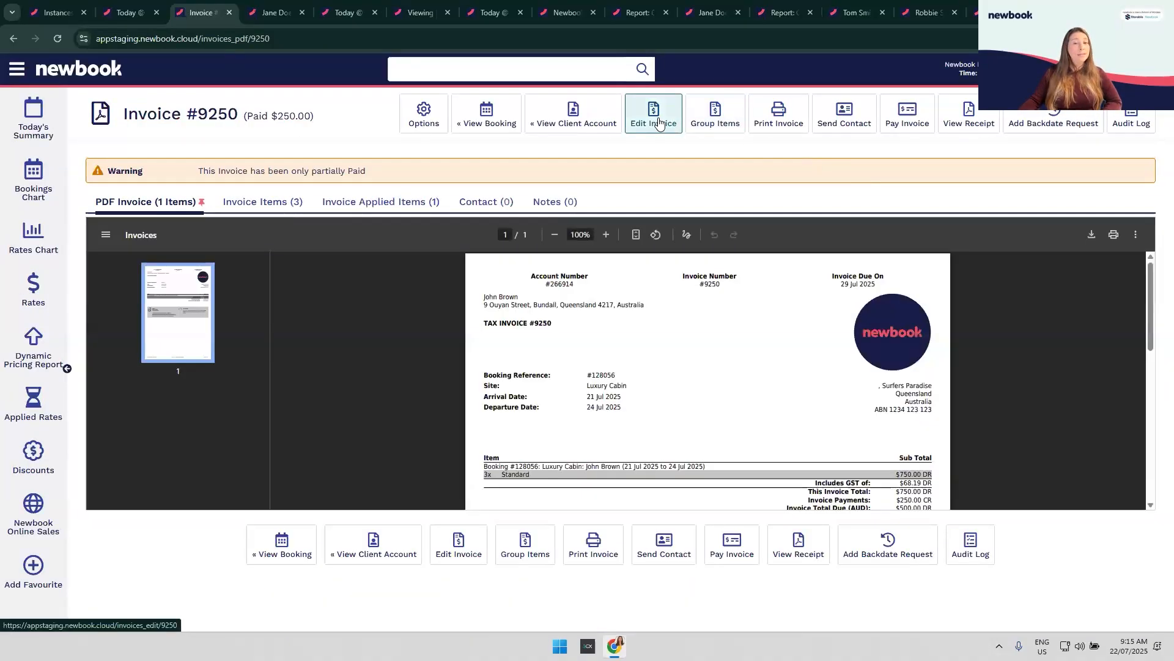
Step: Put Invoice #9250 into edit mode, then return to the client account page
left_click(654, 116)
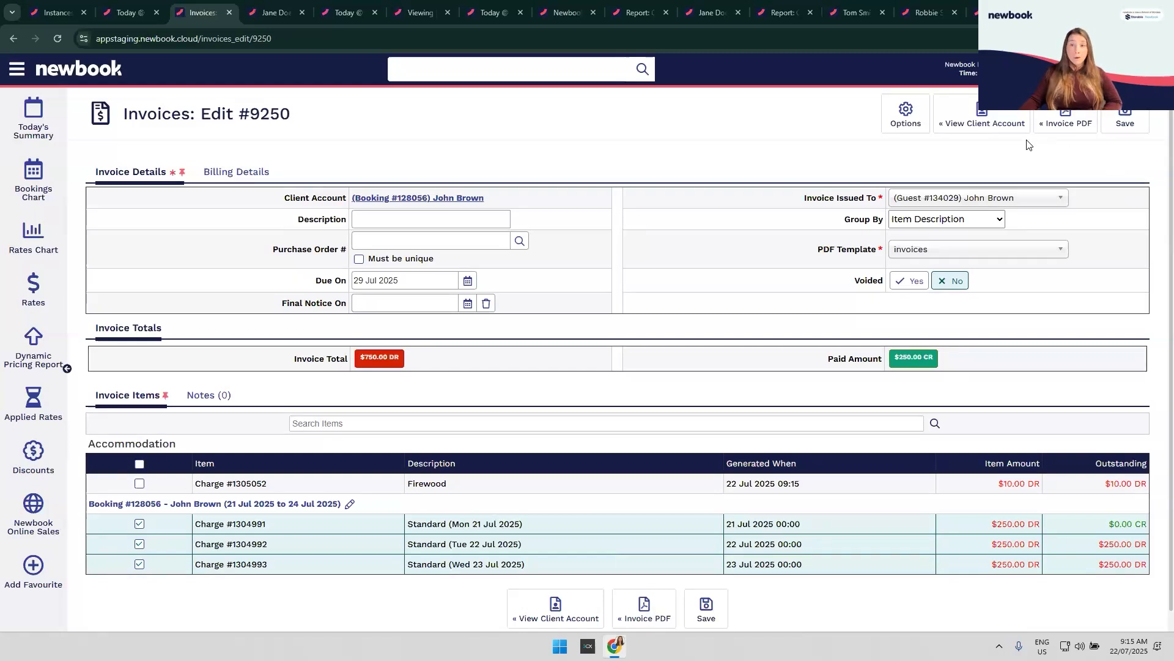
left_click(987, 122)
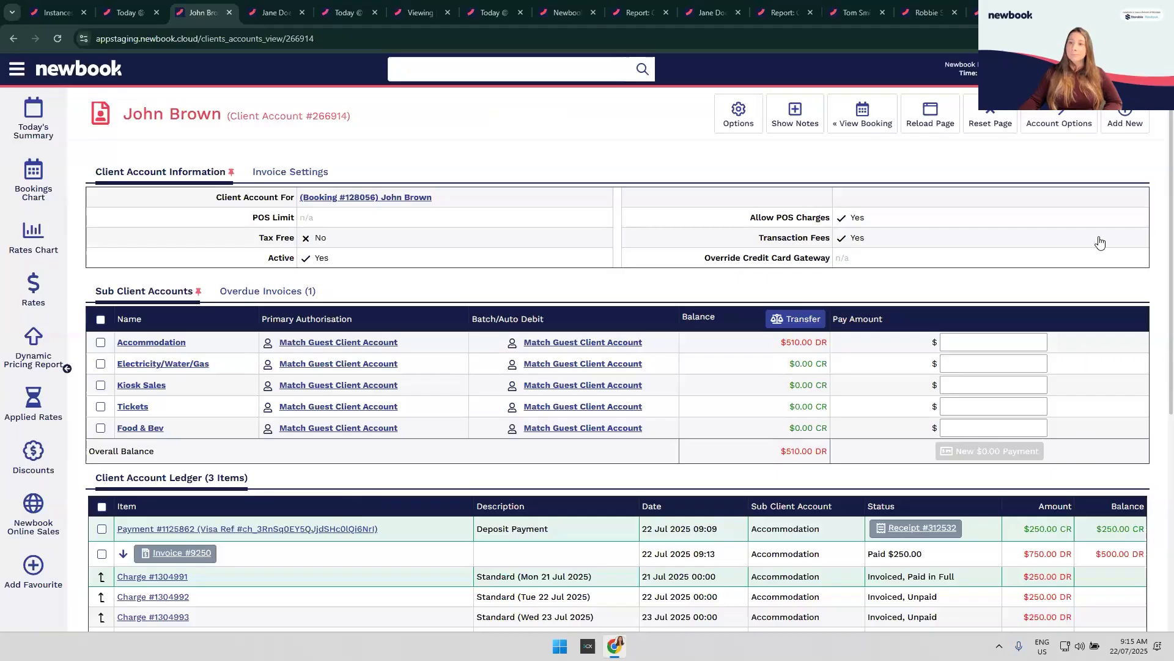
Step: Show the Account Options dropdown on the client account page
left_click(1063, 126)
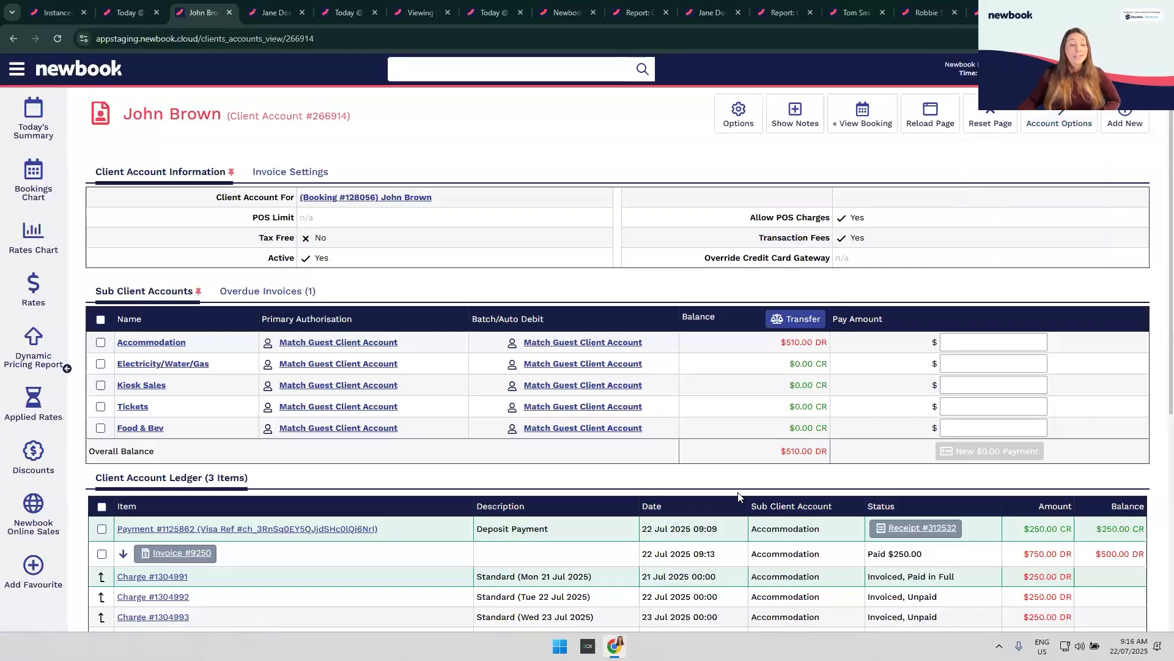
scroll(1075, 385, "down", 2)
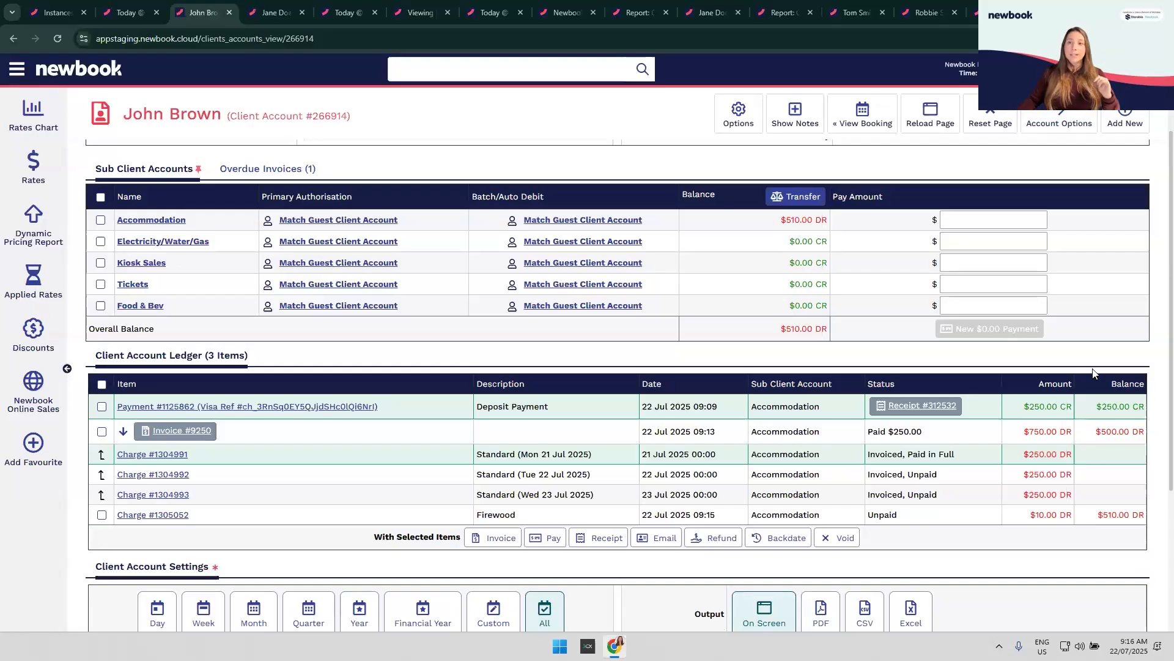
scroll(1052, 131, "up", 2)
mouse_move(1053, 127)
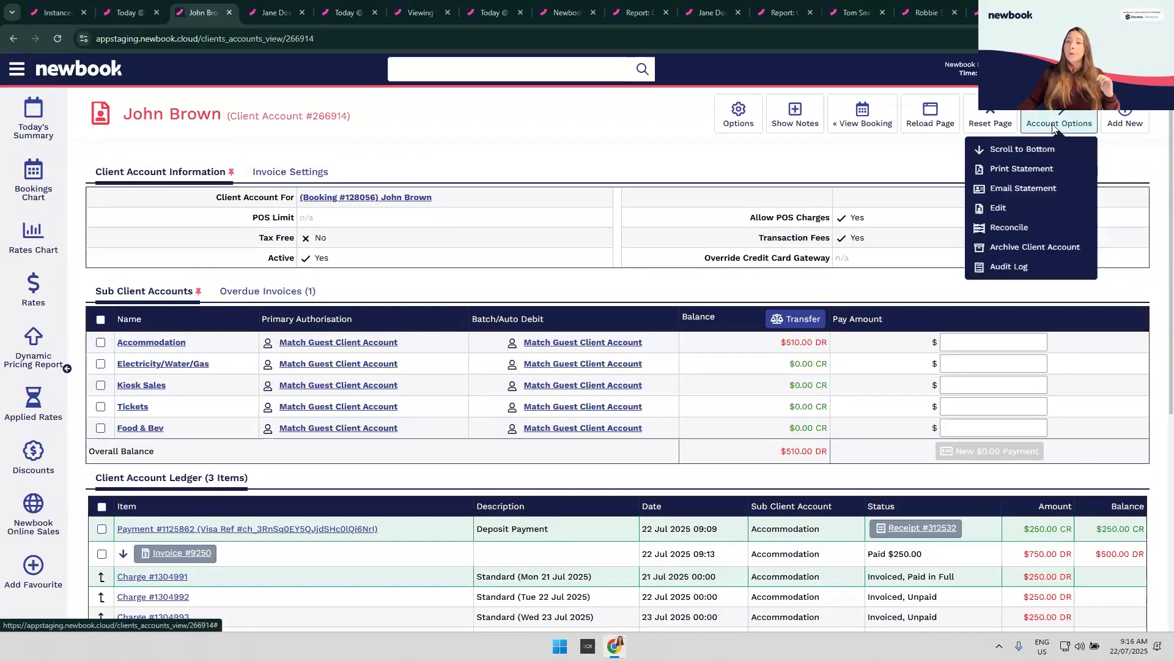
Step: Print the account statement and check the $510.00 Accommodation balance in the PDF preview
left_click(1022, 171)
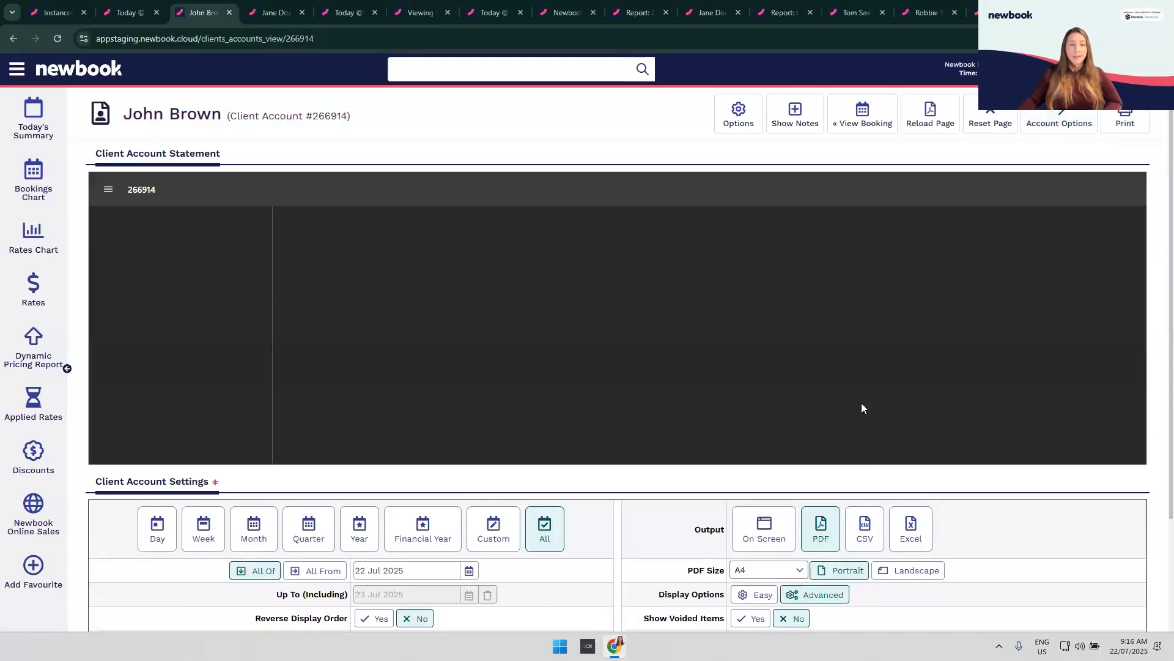
scroll(864, 408, "down", 1)
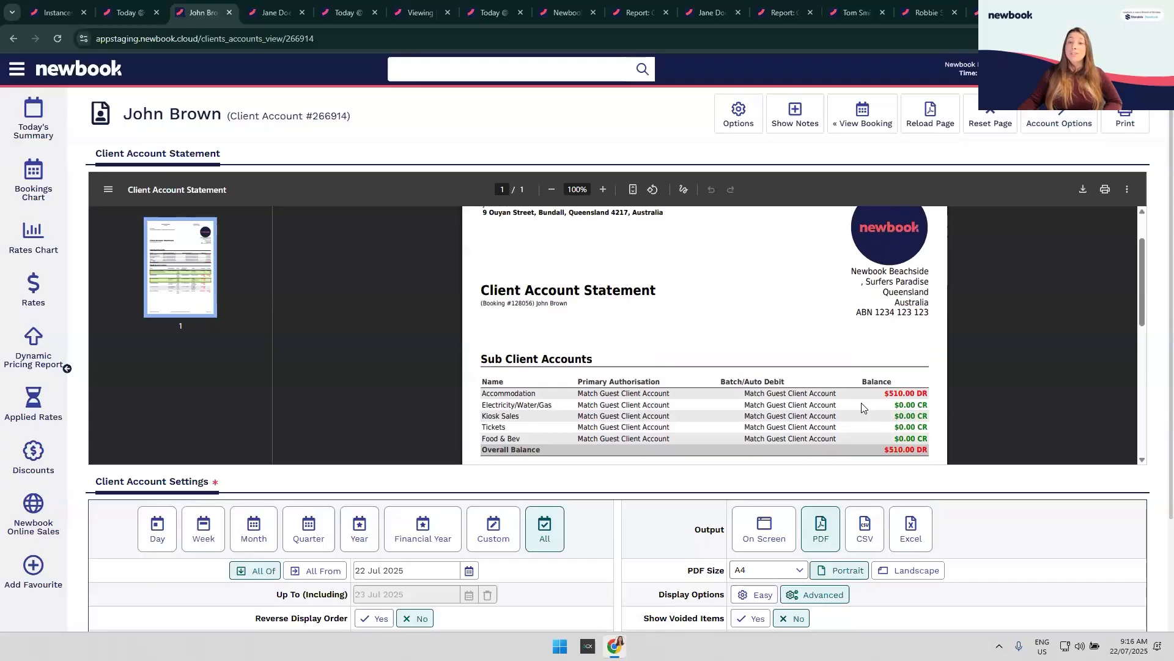
scroll(863, 408, "down", 1)
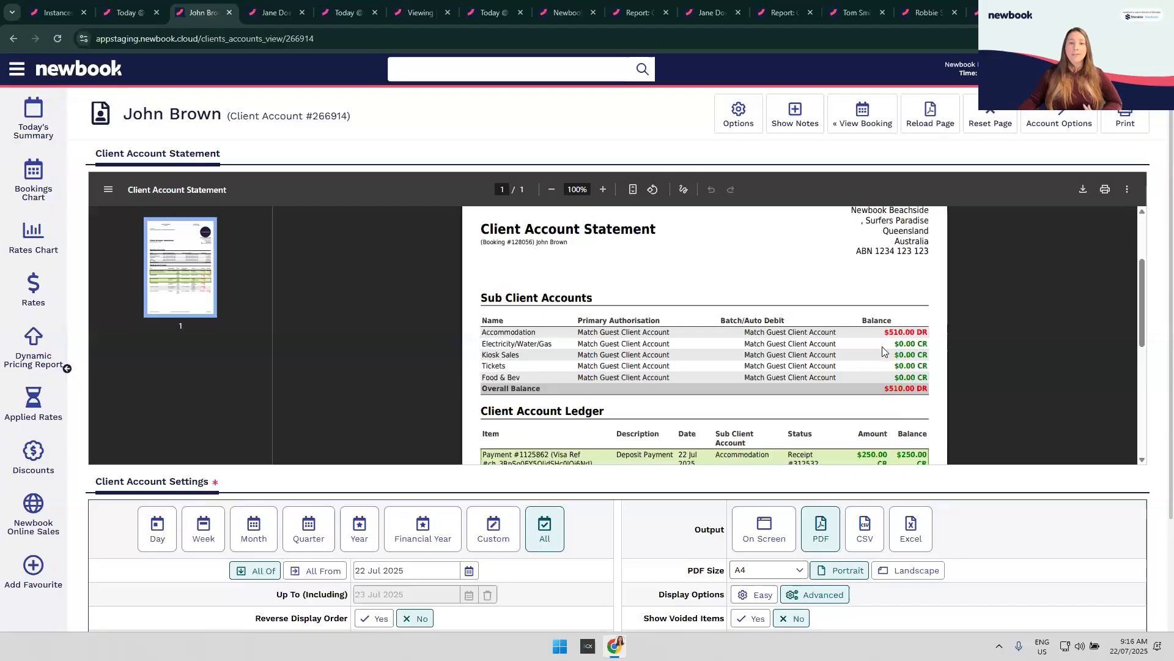
double_click(910, 334)
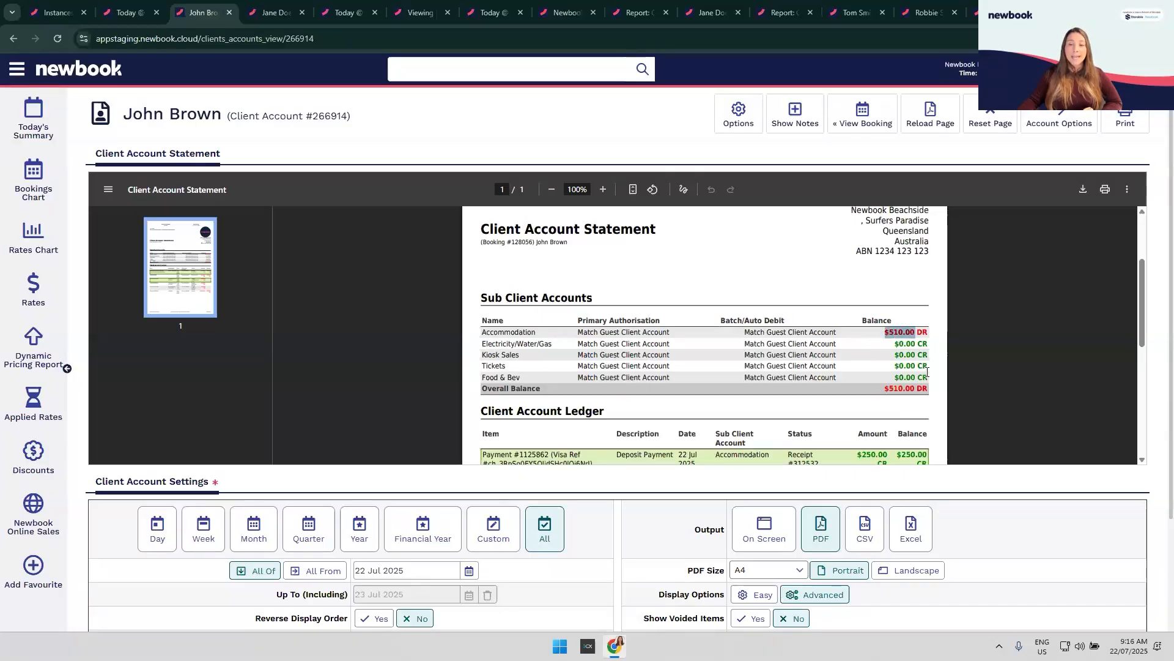
left_click(922, 377)
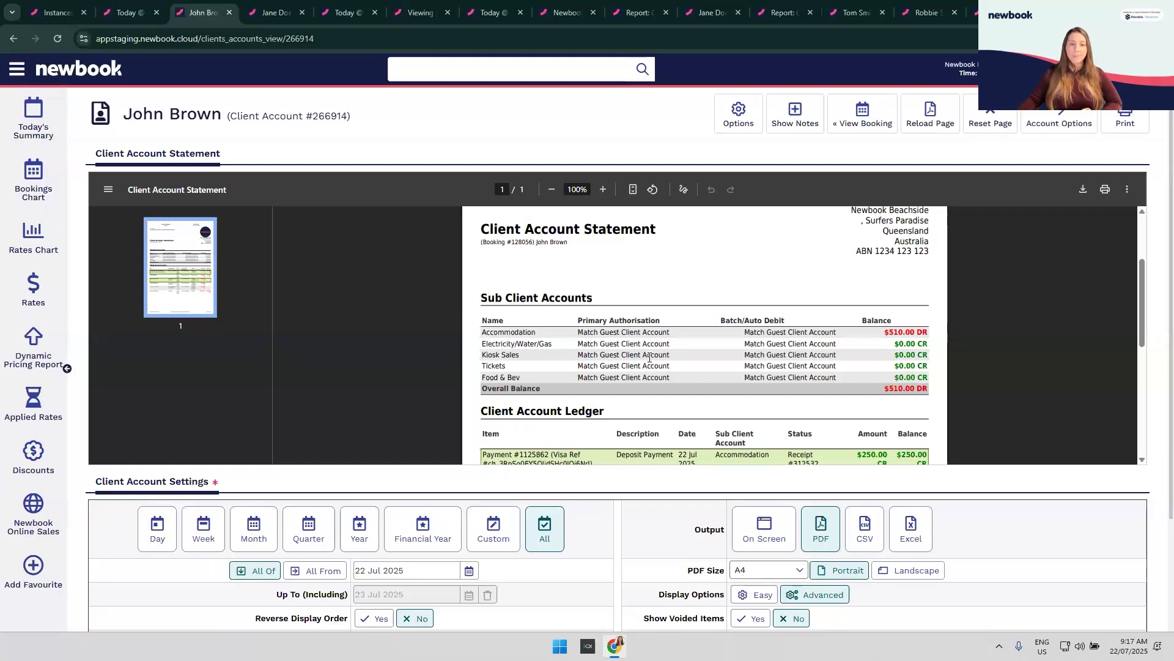
scroll(553, 293, "down", 2)
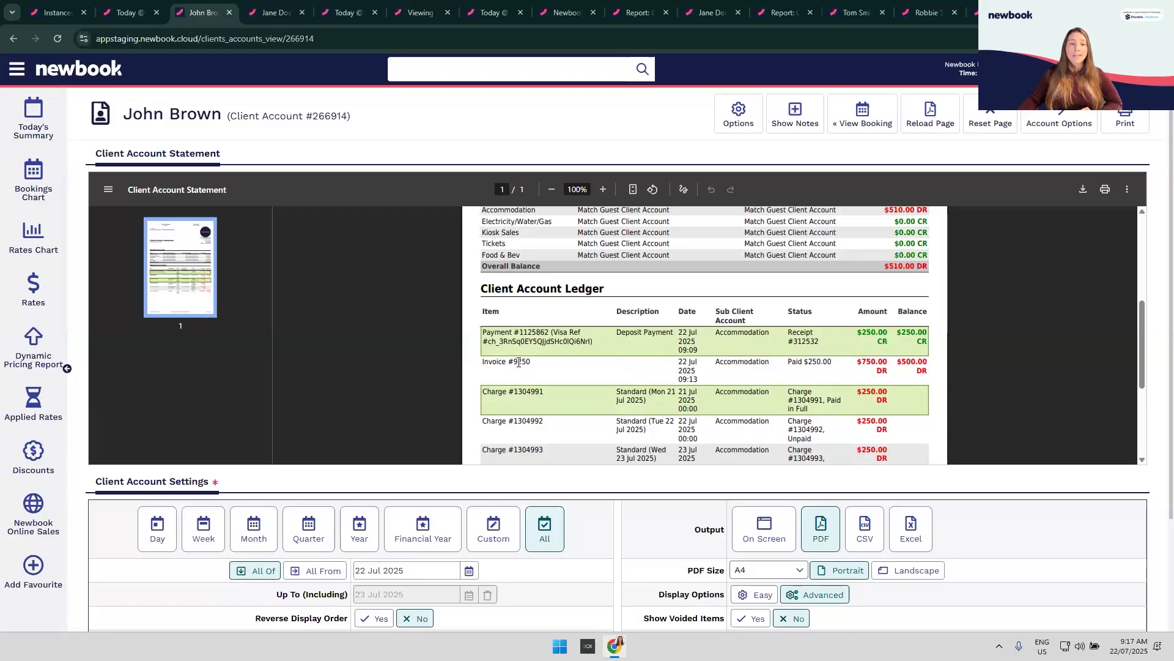
scroll(530, 392, "down", 2)
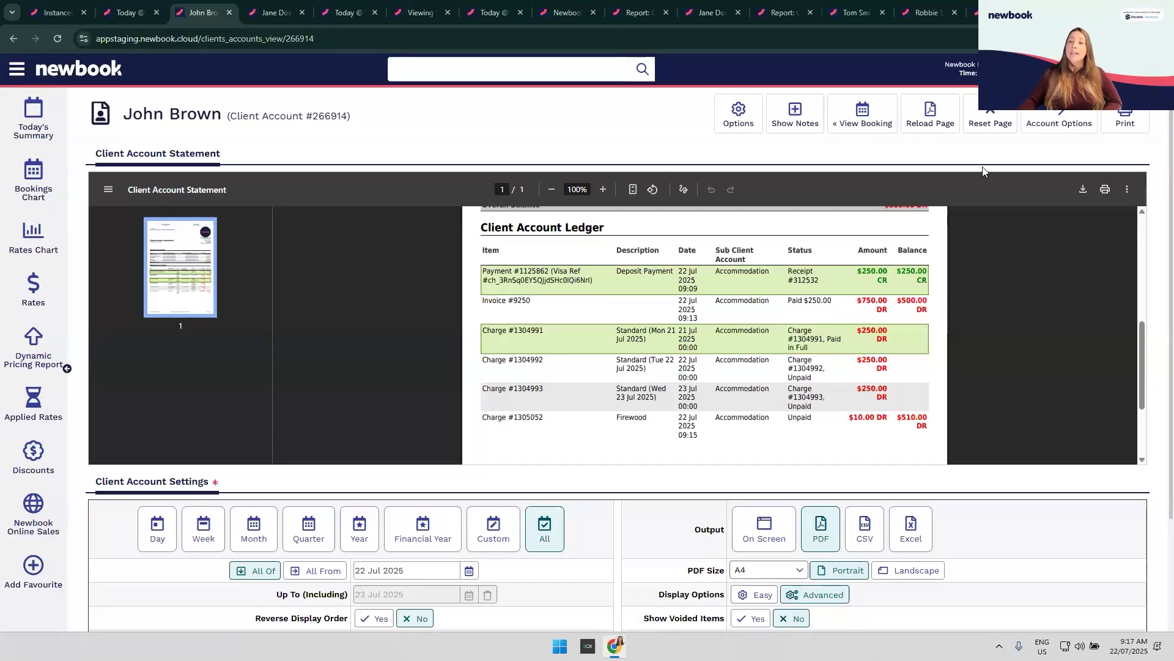
Step: Reopen Account Options on the statement, then open the main navigation menu
left_click(1061, 122)
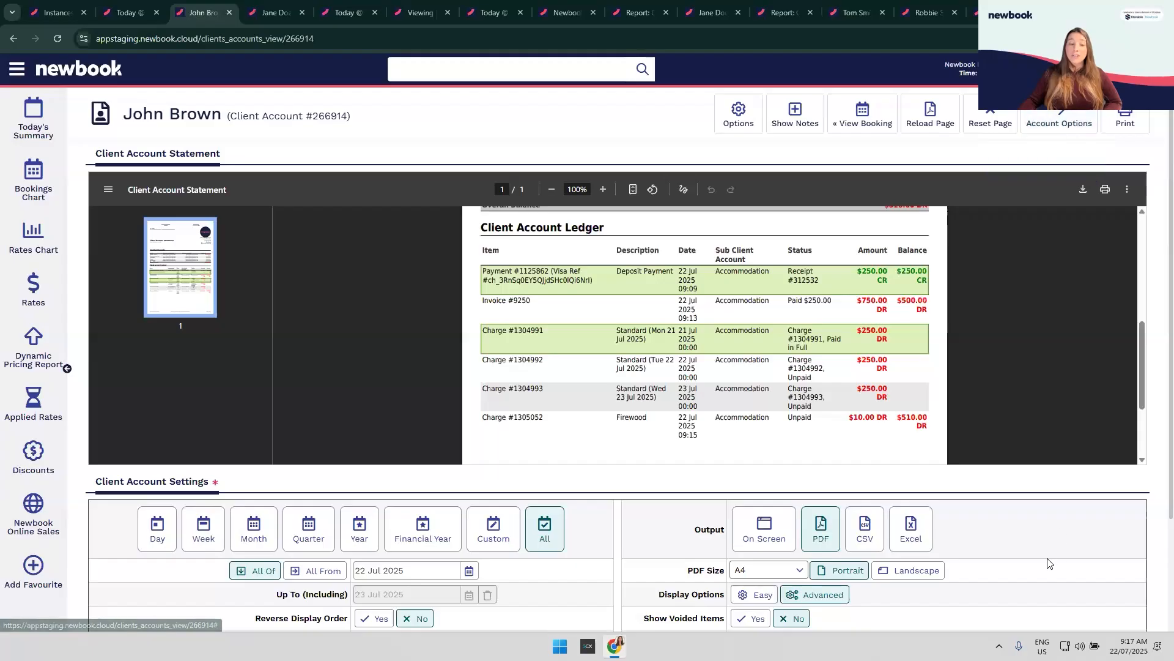
scroll(865, 590, "down", 1)
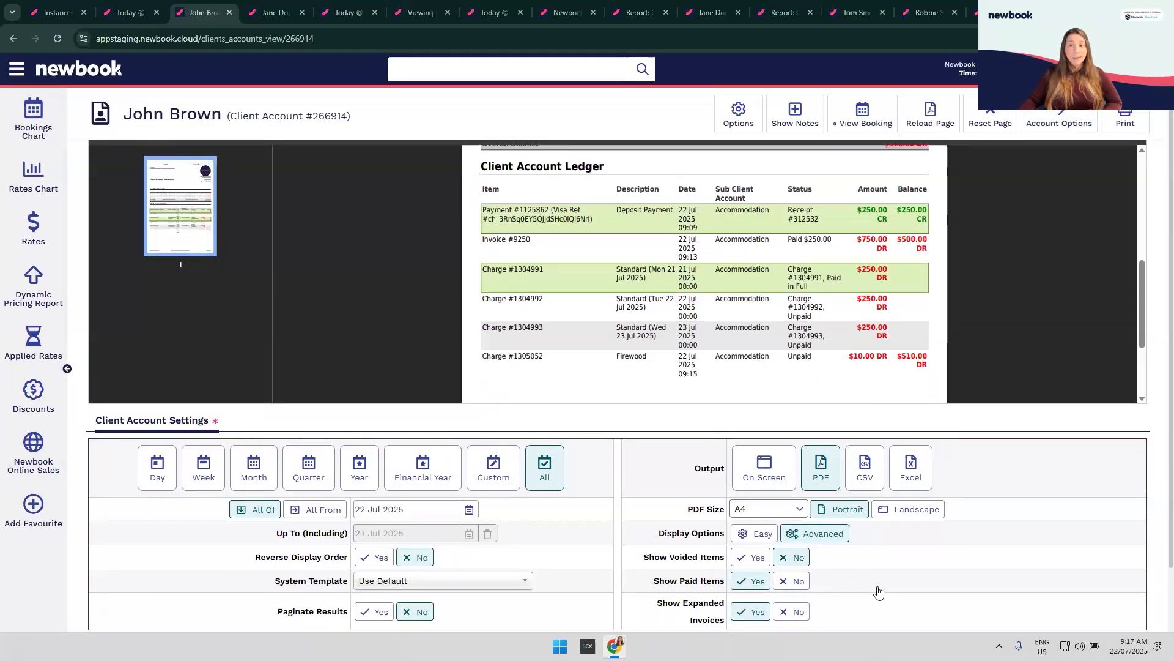
mouse_move(1050, 125)
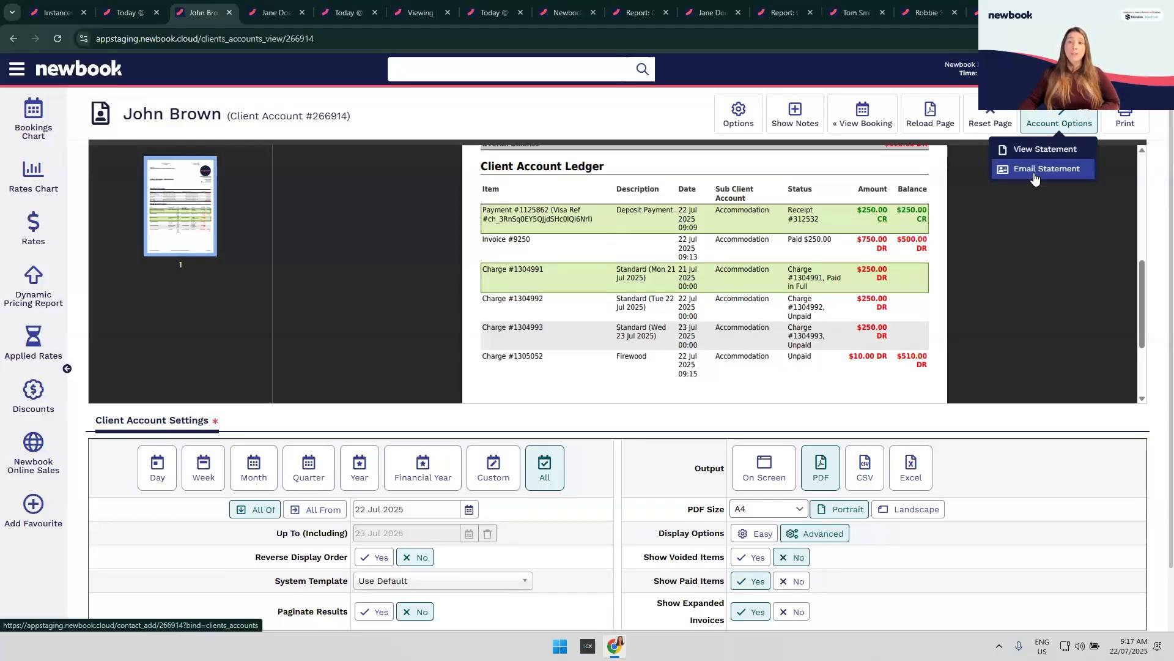
left_click(23, 73)
Step: In the In House List, select all bookings, then deselect the first, third and last, leaving 3 selected
left_click(25, 79)
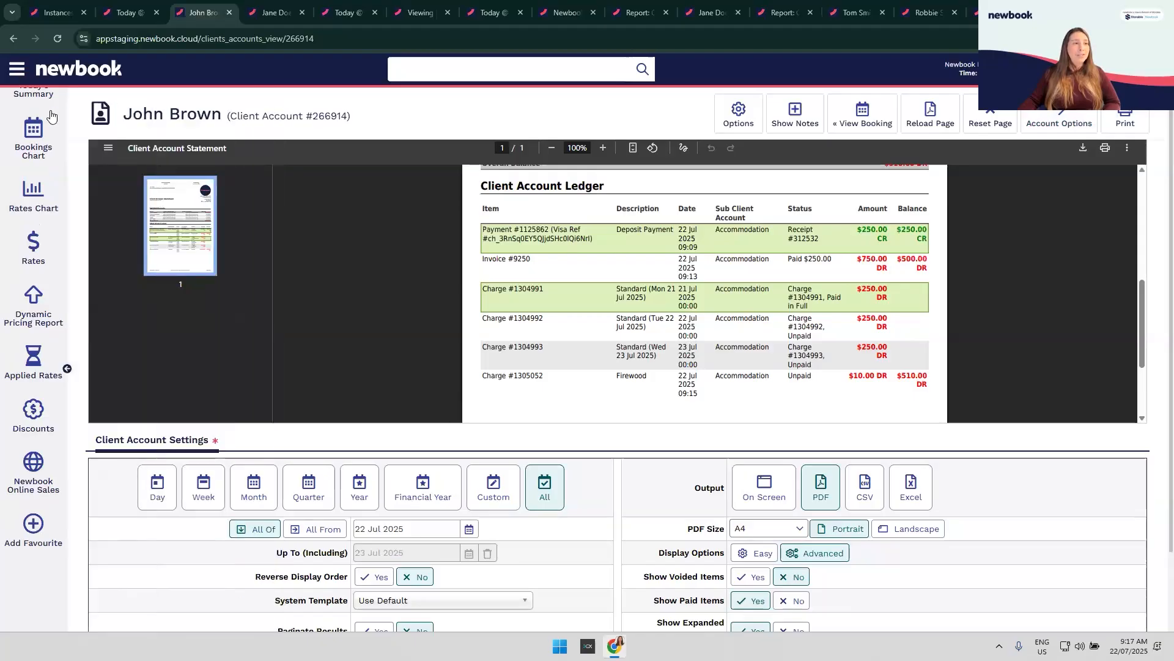
scroll(52, 119, "up", 1)
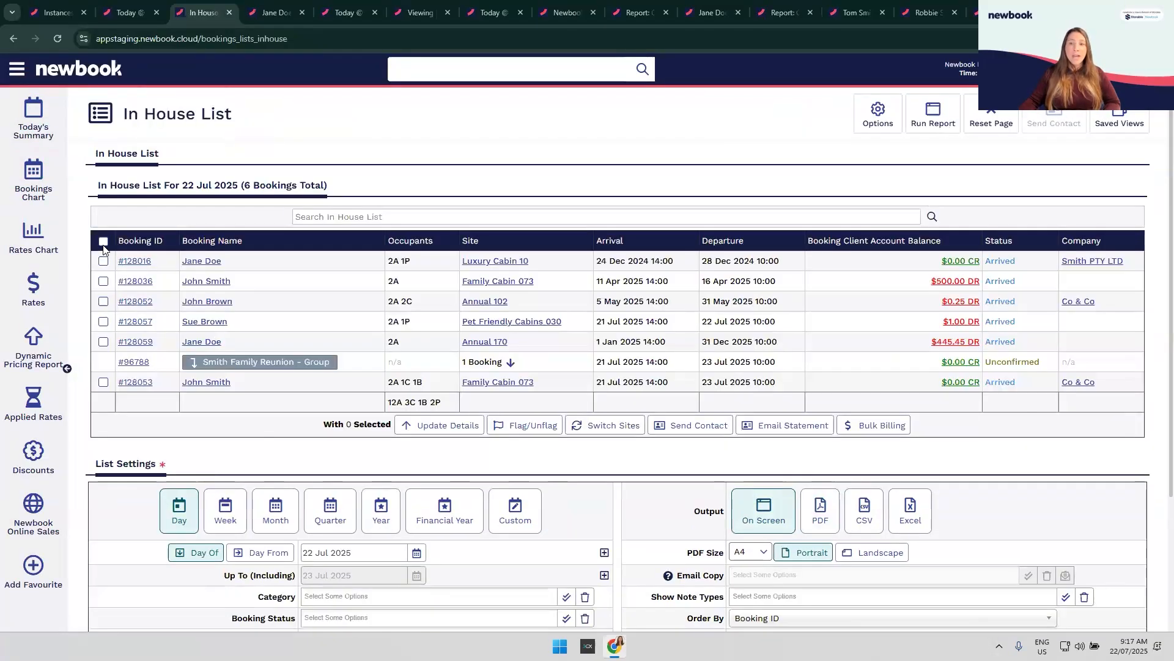
left_click(103, 241)
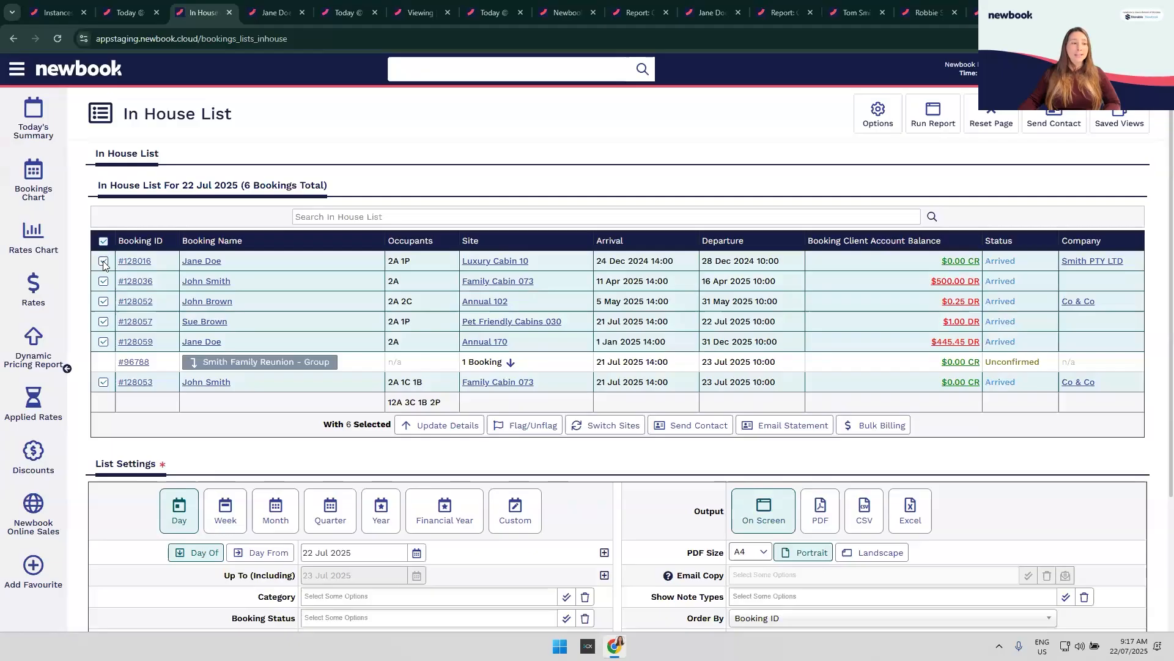
left_click(103, 261)
left_click(104, 301)
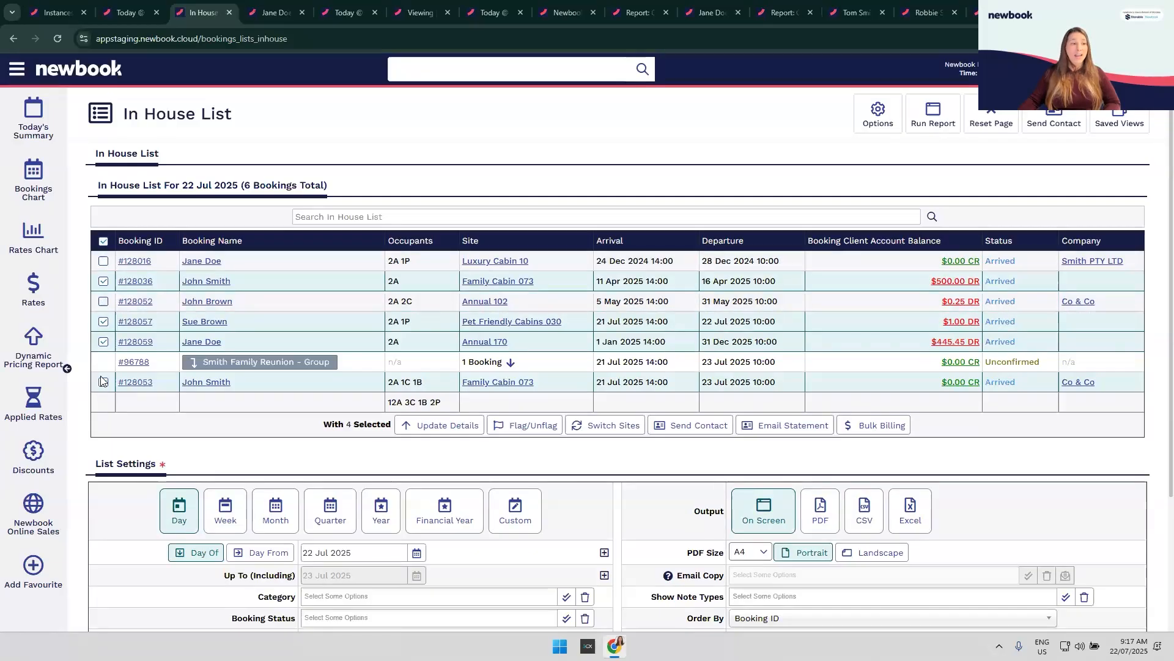
left_click(104, 382)
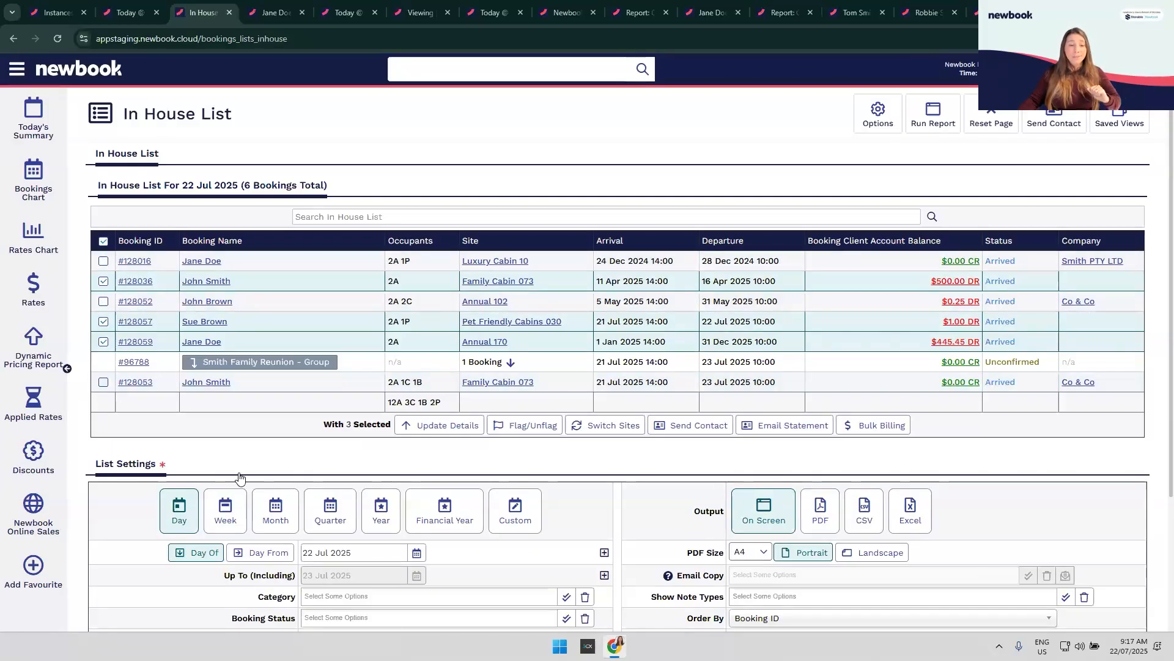
Step: Start an emailed statement to the selected guests and review the Sub Client Accounts list unchanged
left_click(778, 430)
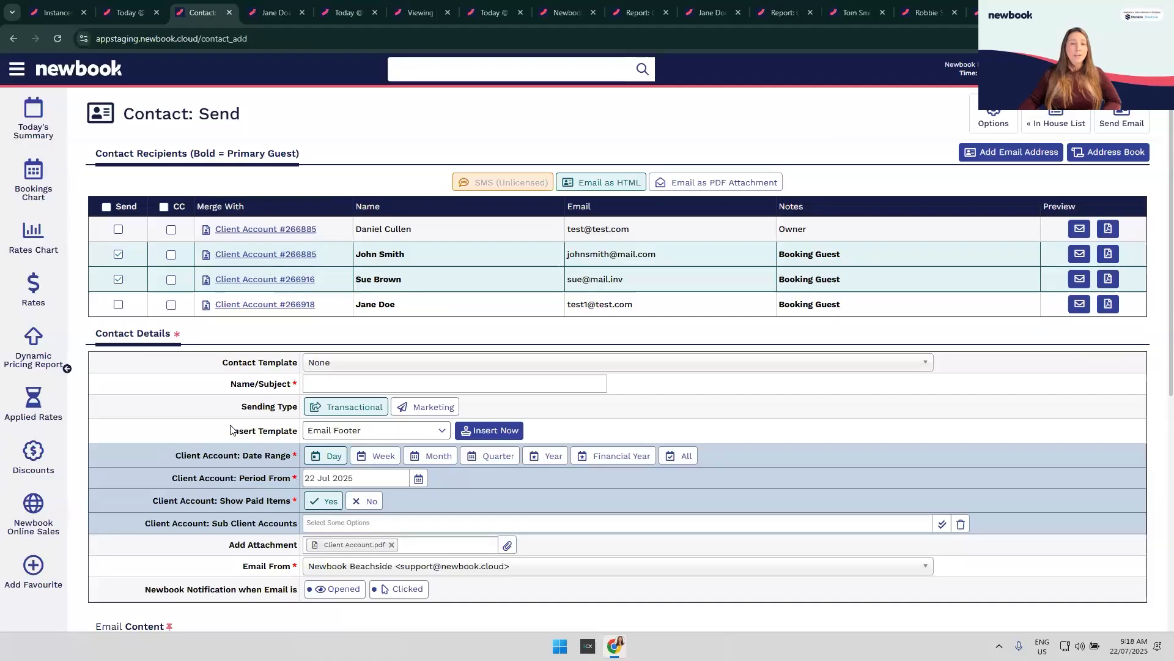
scroll(204, 422, "down", 1)
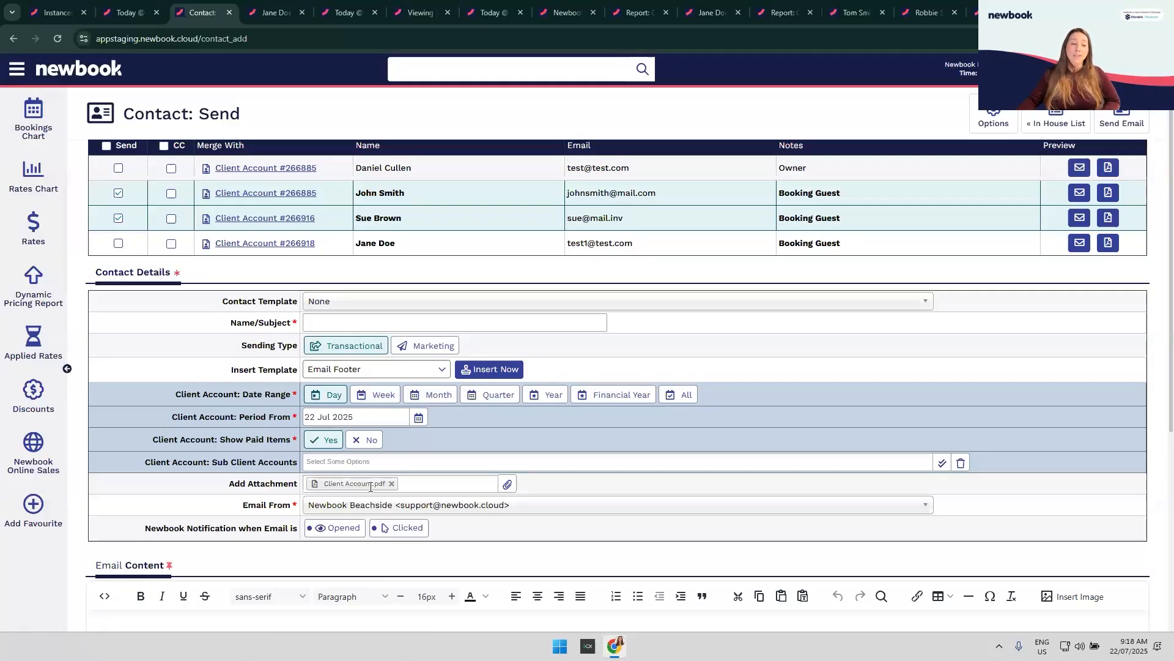
left_click_drag(237, 393, 284, 397)
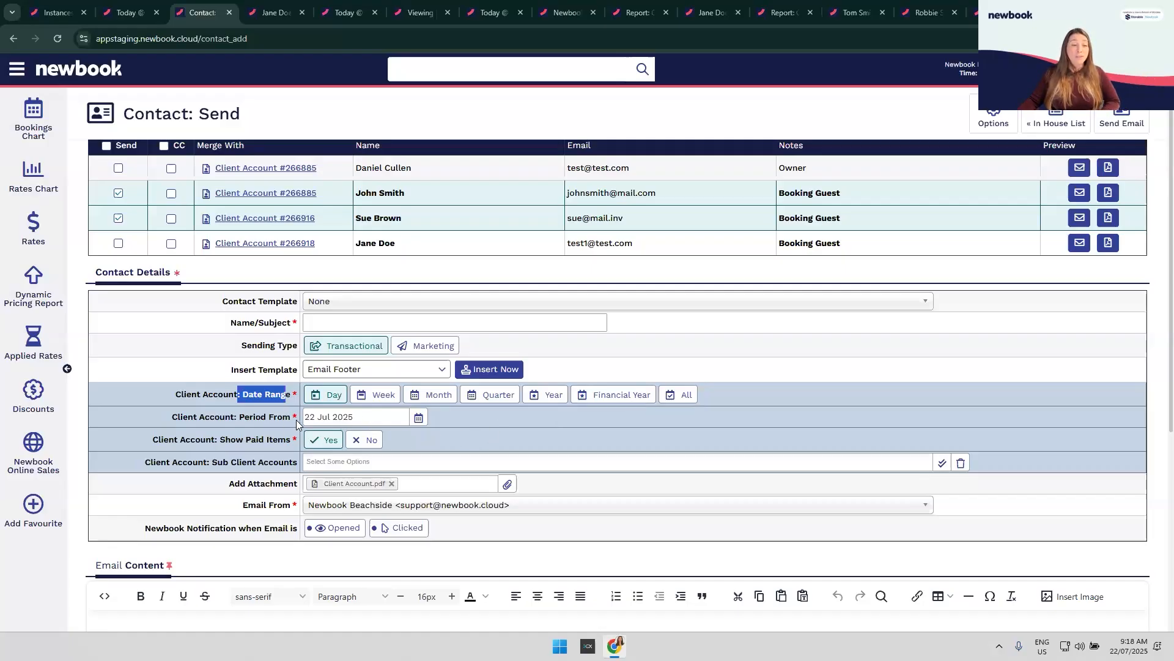
left_click(371, 461)
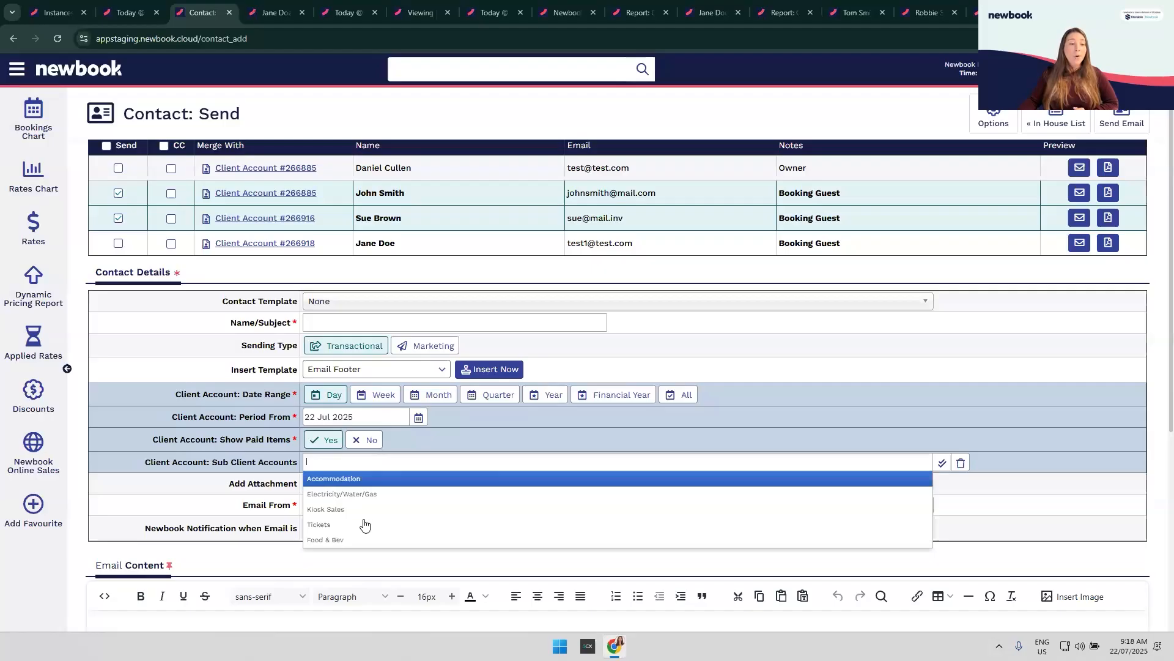
left_click(191, 498)
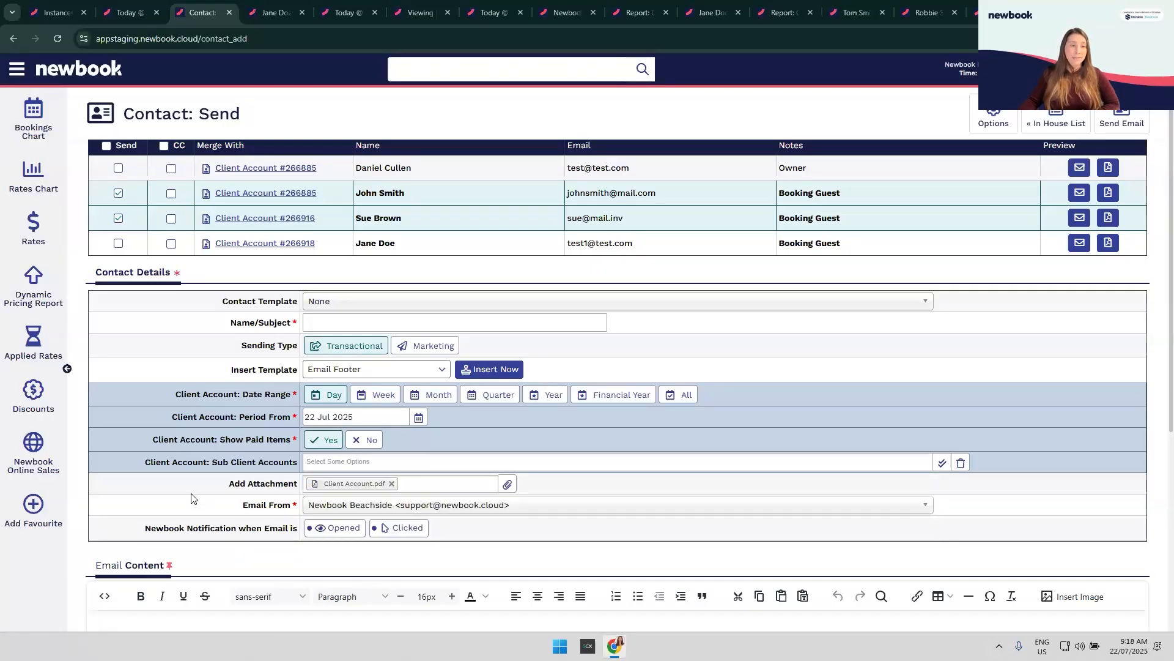
Step: Apply the Statement Attached contact template, then close the email tab
left_click(349, 302)
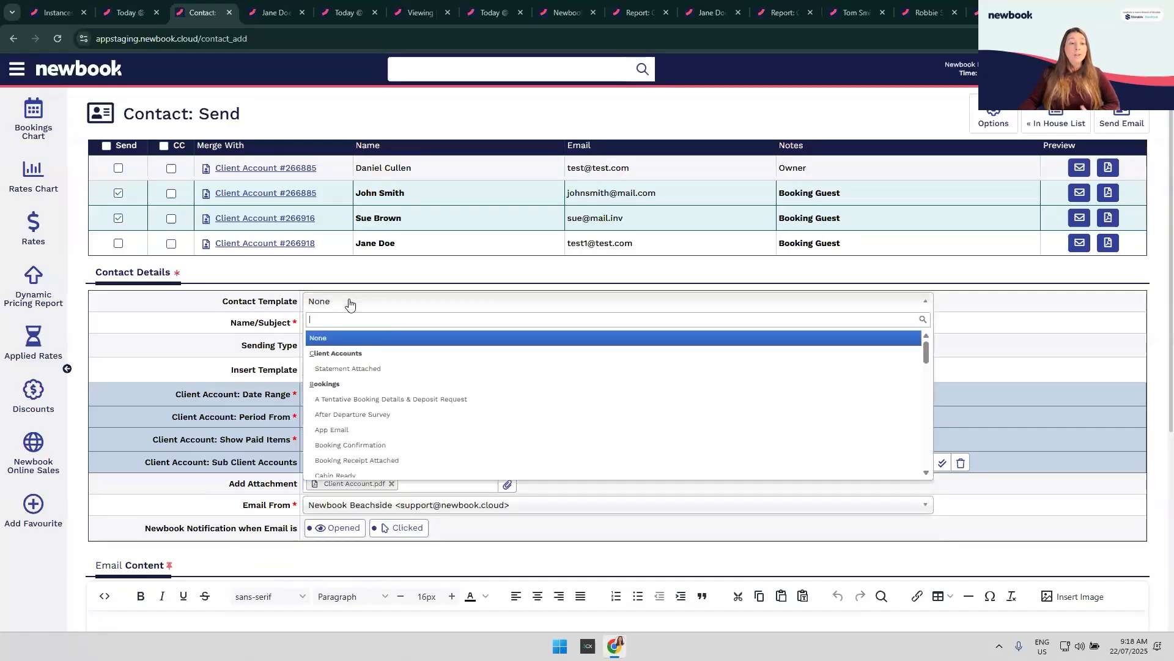
left_click(375, 370)
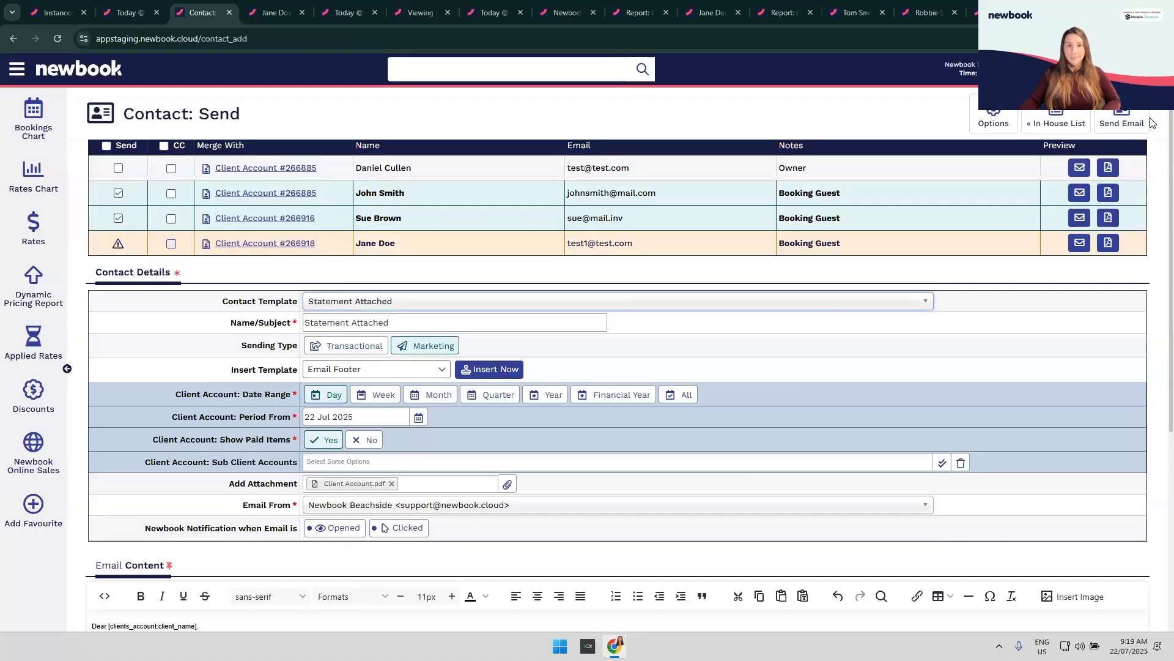
middle_click(191, 16)
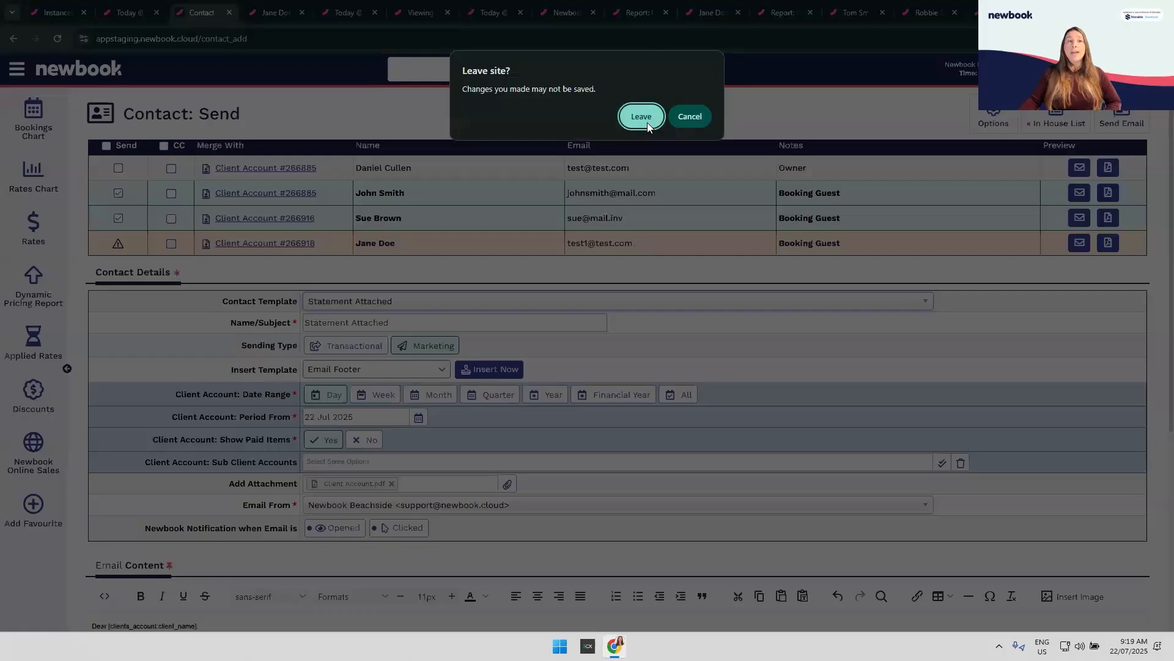
Step: Confirm leaving the unsent email, cycle through the other browser tabs, and return to the client account tab
left_click(650, 122)
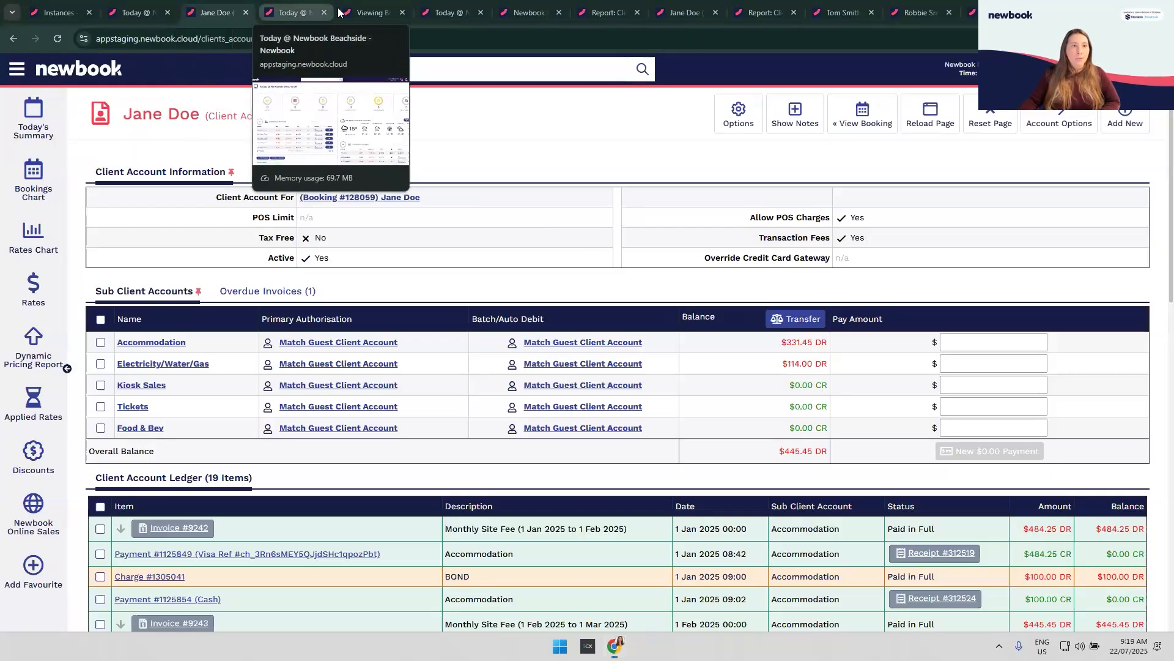
left_click(287, 12)
left_click(366, 12)
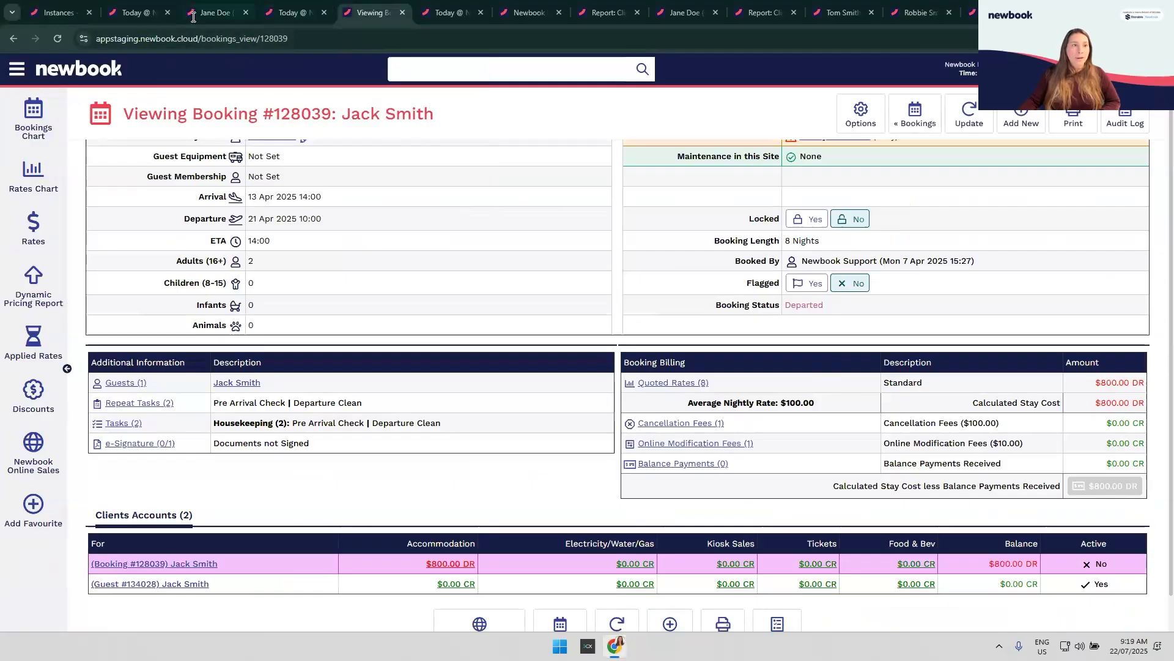
left_click(217, 12)
left_click(140, 13)
left_click(217, 12)
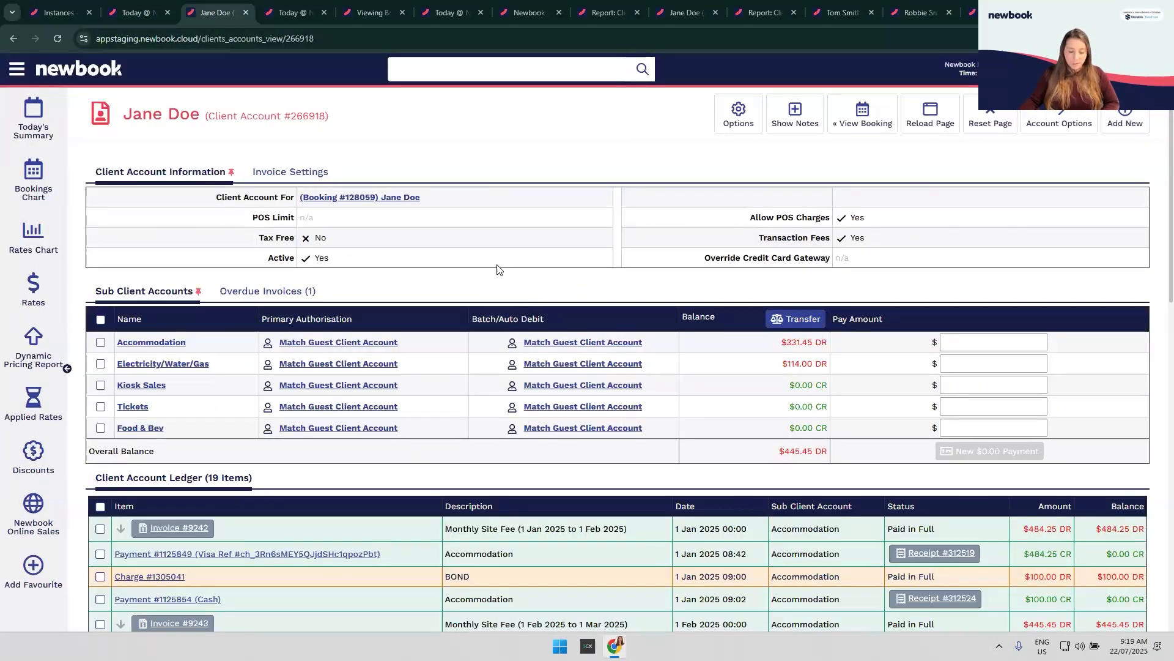
Step: Search the system for the guest's booking number and open the booking in a new tab
left_click(478, 77)
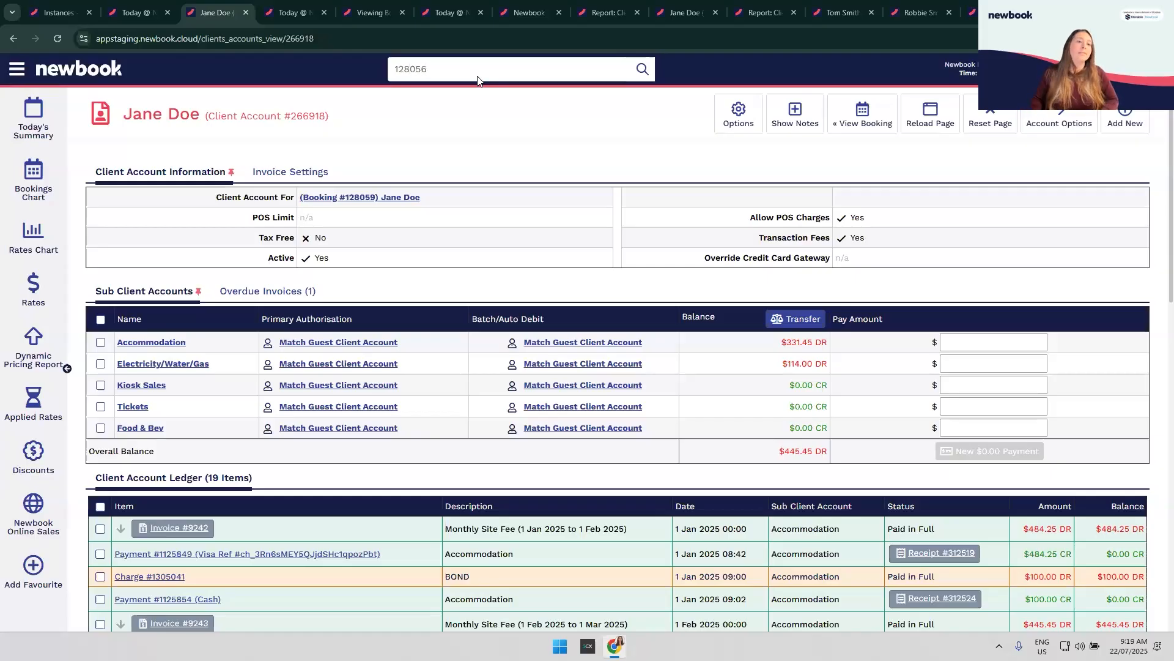
key("Return")
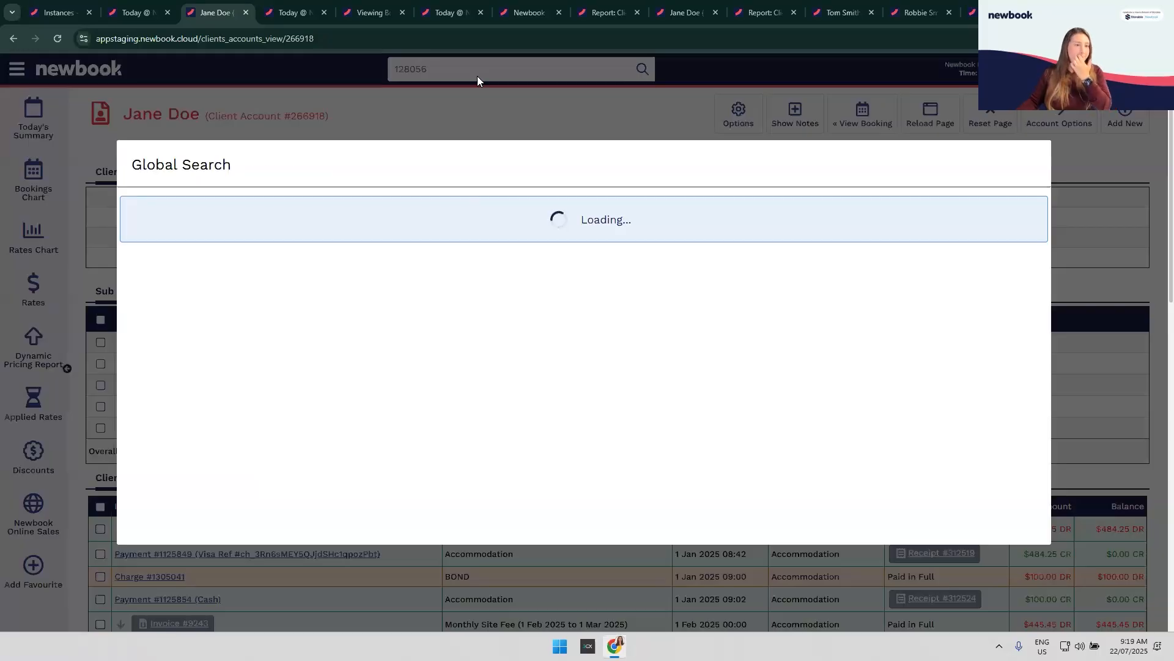
left_click(147, 298)
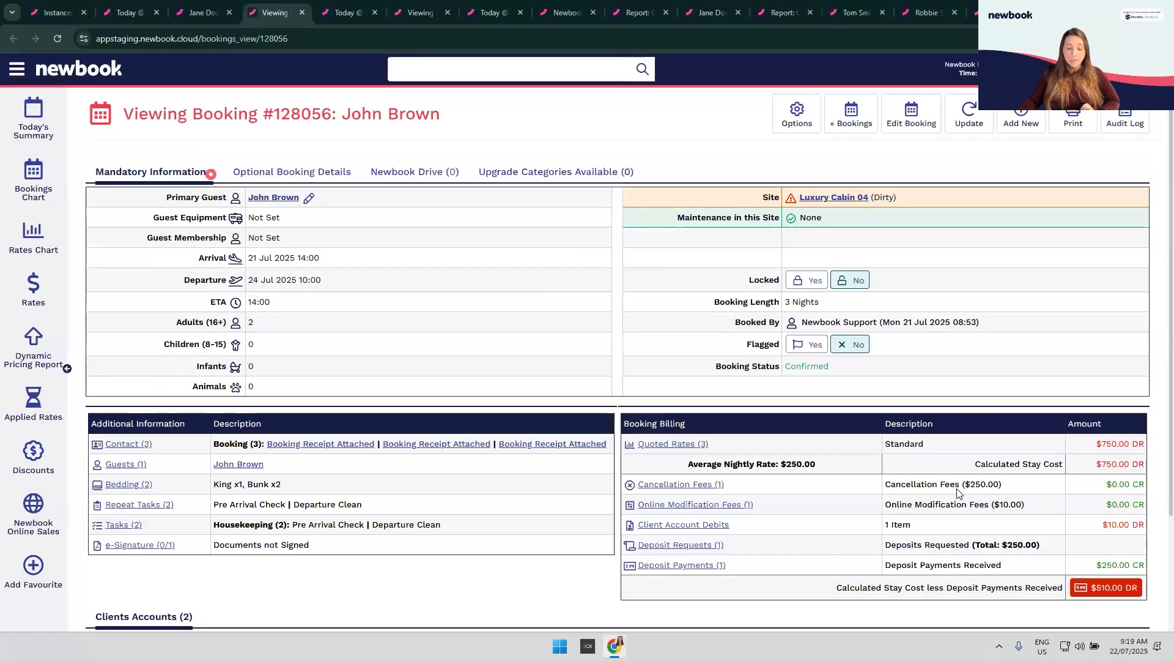
Step: Charge $250.00 of the $510.00 DR balance to the guest's saved Visa through the Credit Card Gateway
left_click(1110, 593)
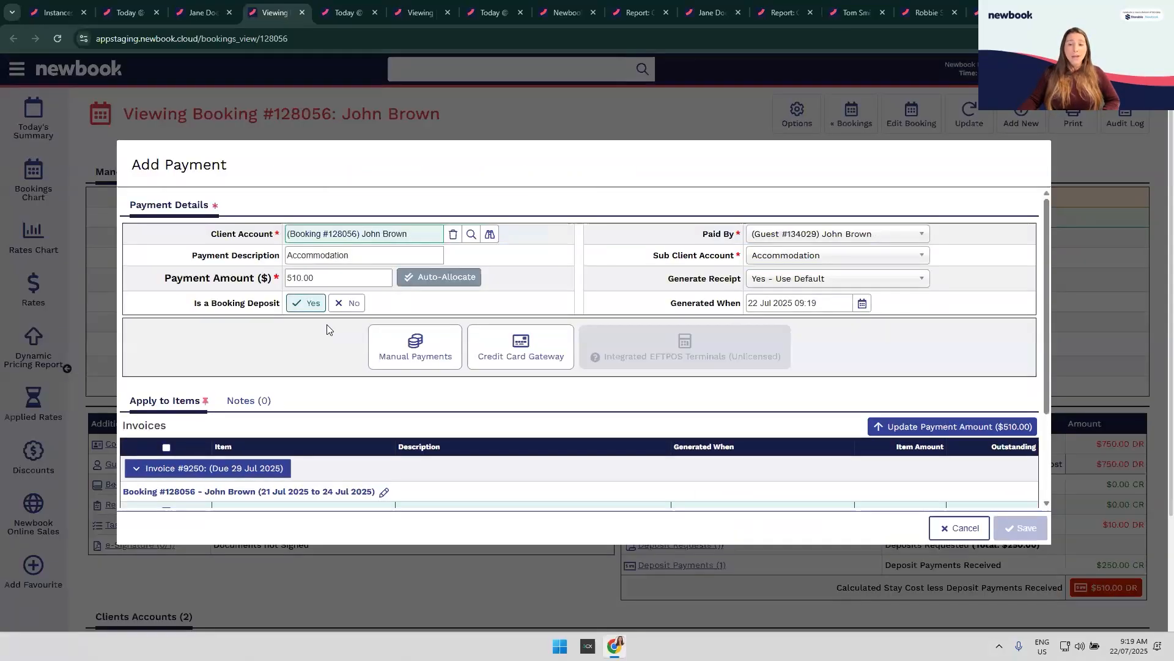
scroll(327, 324, "down", 1)
scroll(327, 331, "up", 1)
left_click(261, 278)
type("250")
left_click(264, 343)
left_click(533, 354)
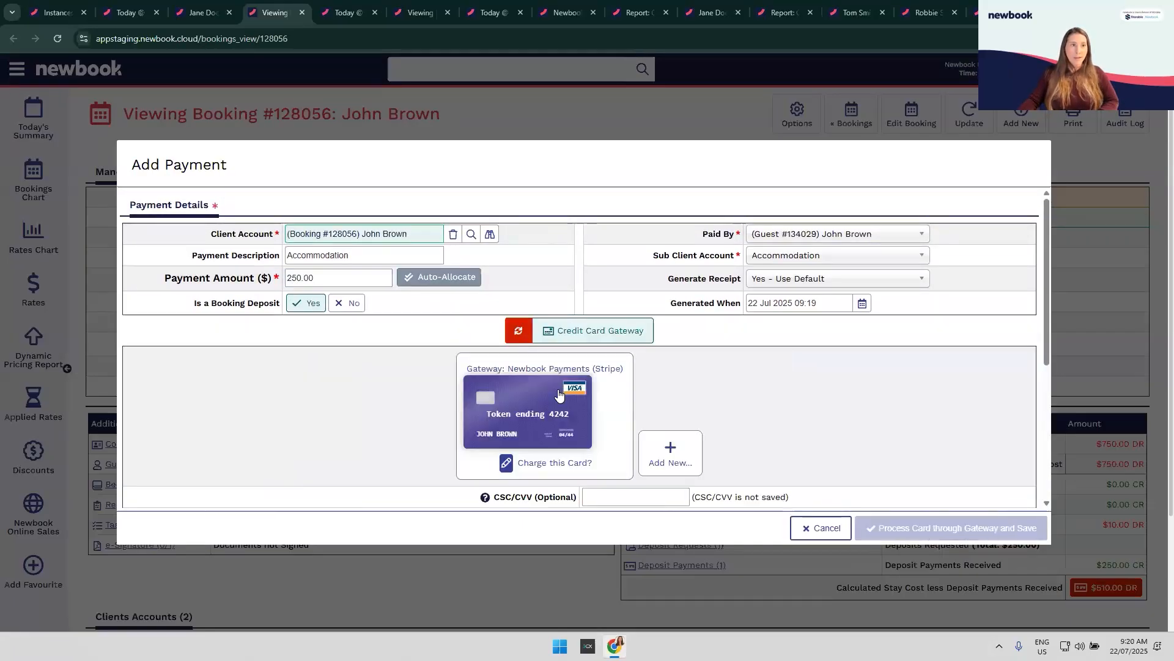
left_click(547, 422)
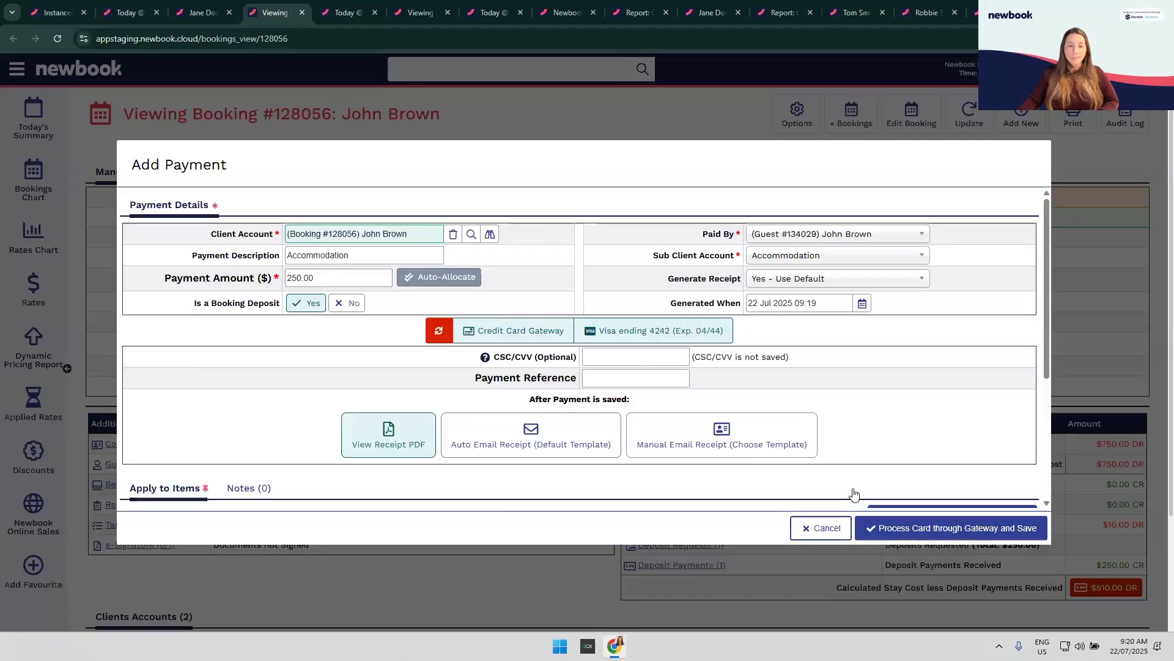
left_click(965, 530)
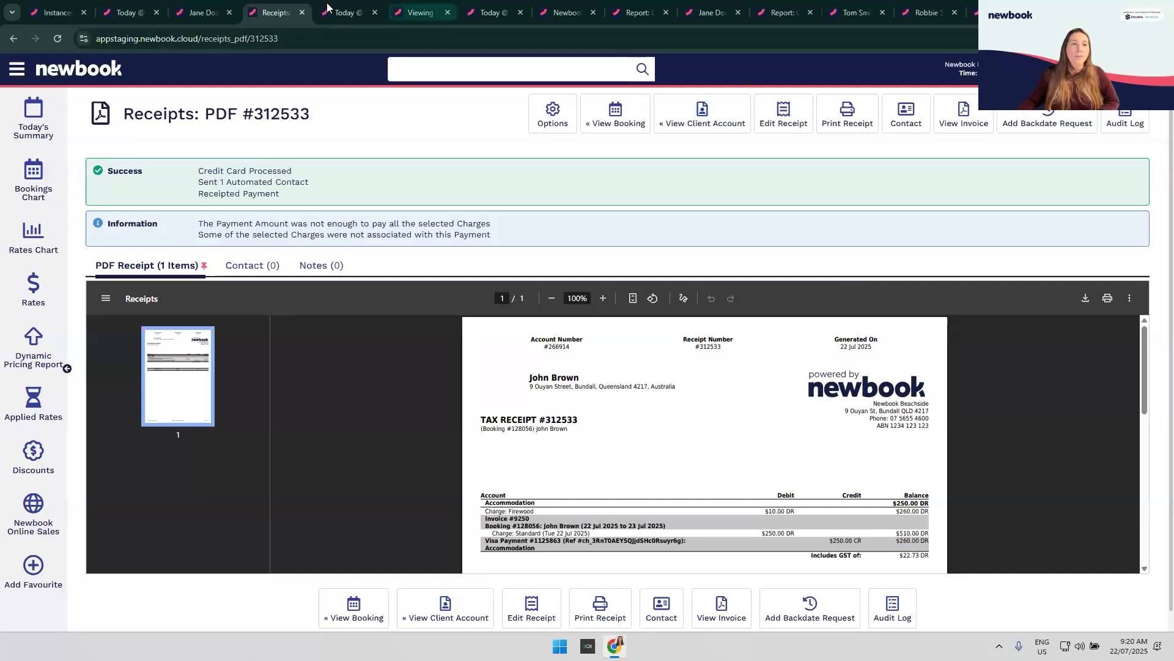
Step: Close the Receipts tab and return through the Viewing and Today pages to the client account ledger
left_click(301, 13)
left_click(296, 8)
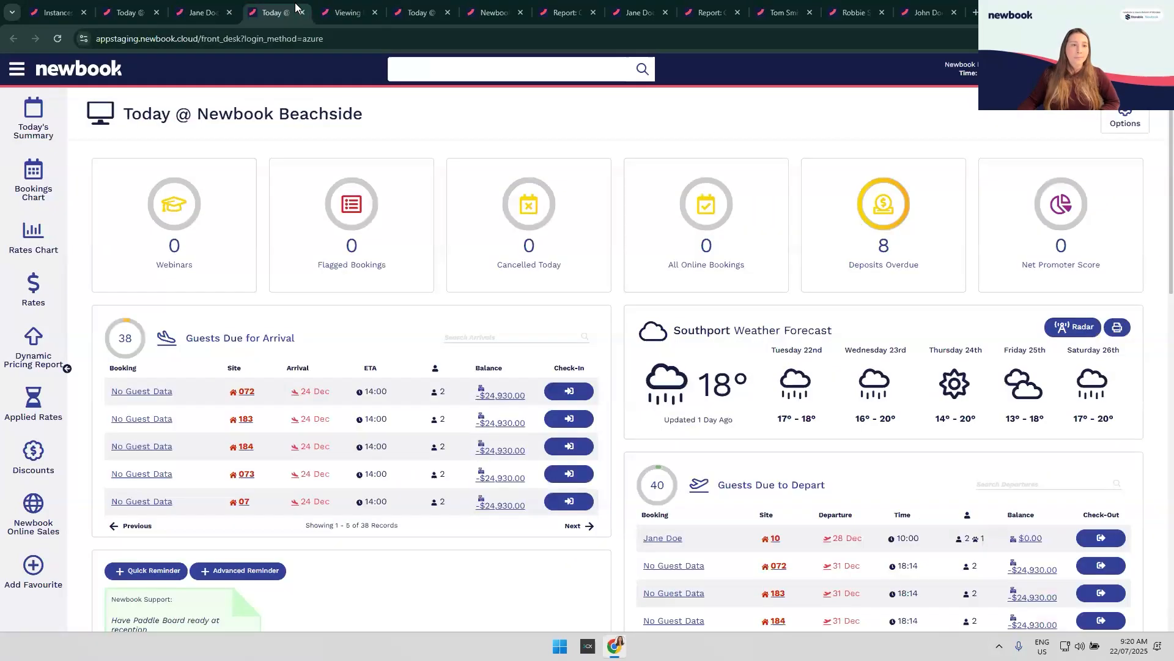
left_click(347, 12)
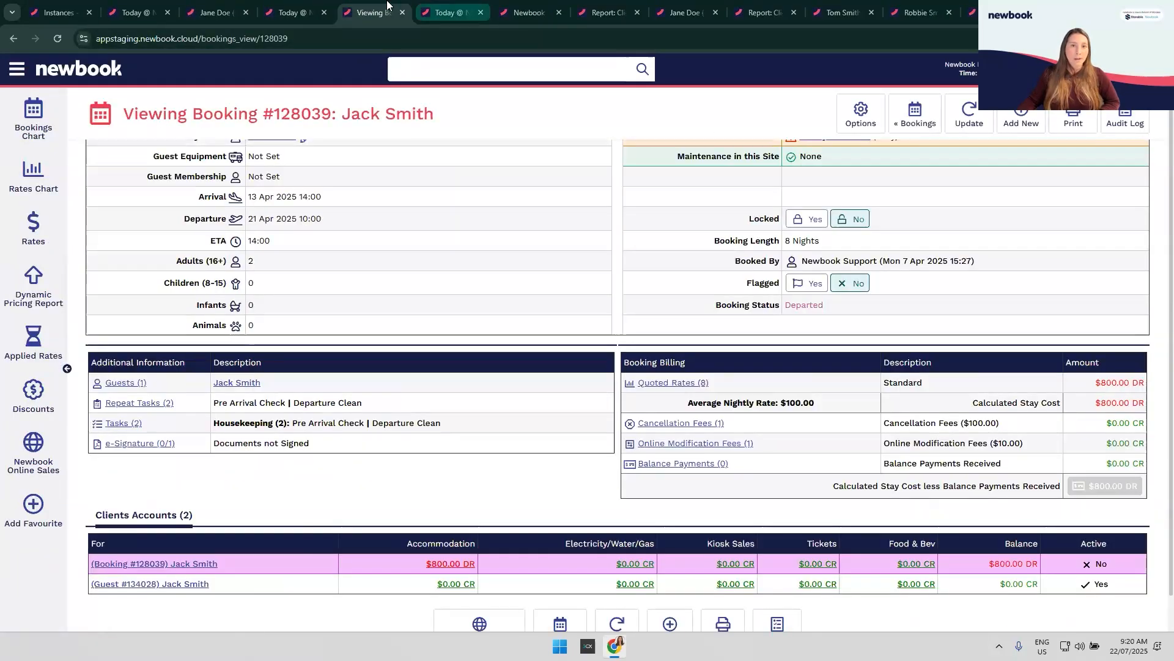
left_click(312, 7)
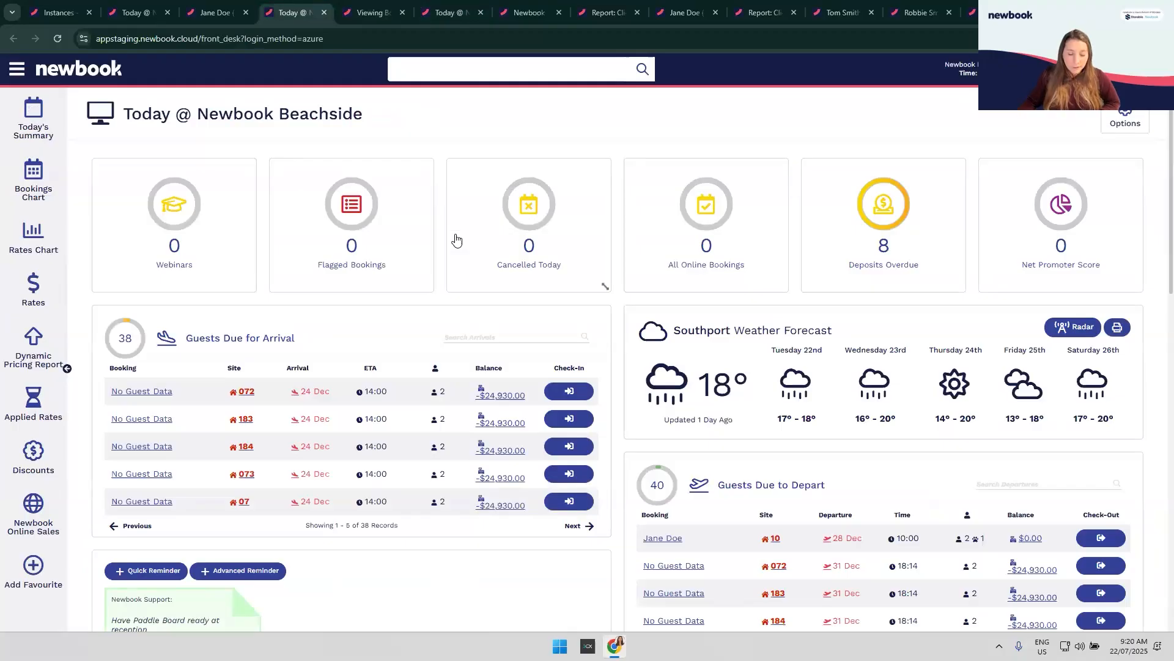
left_click(239, 11)
scroll(522, 364, "down", 3)
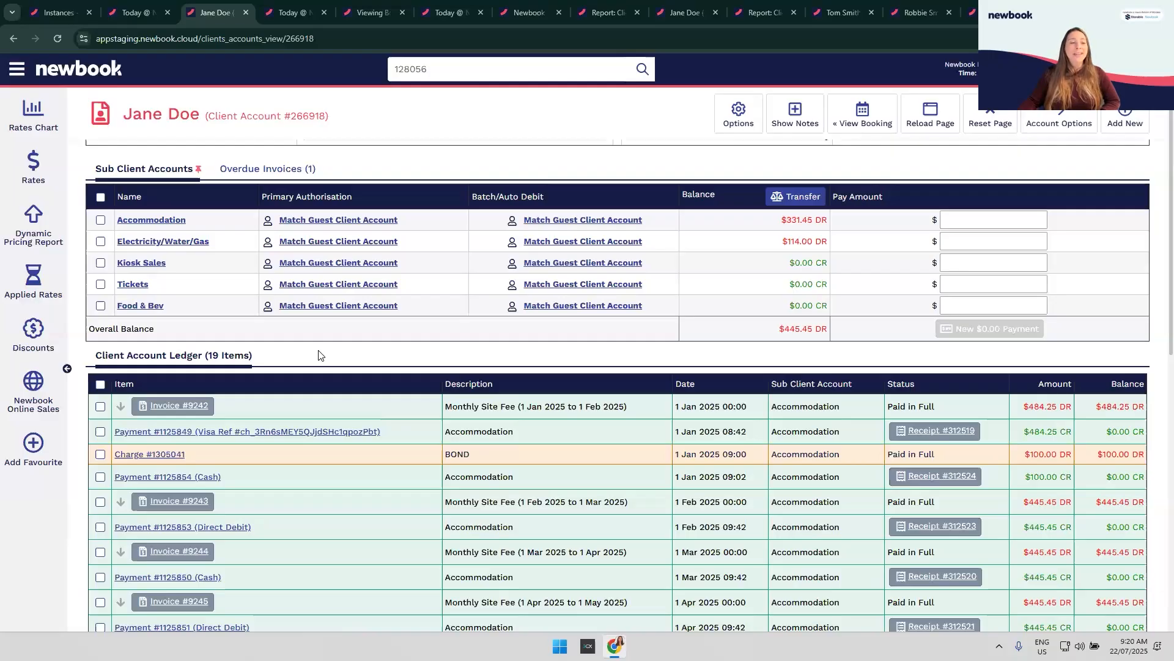
Step: Tick the BOND charge row in the client account ledger
scroll(318, 354, "down", 1)
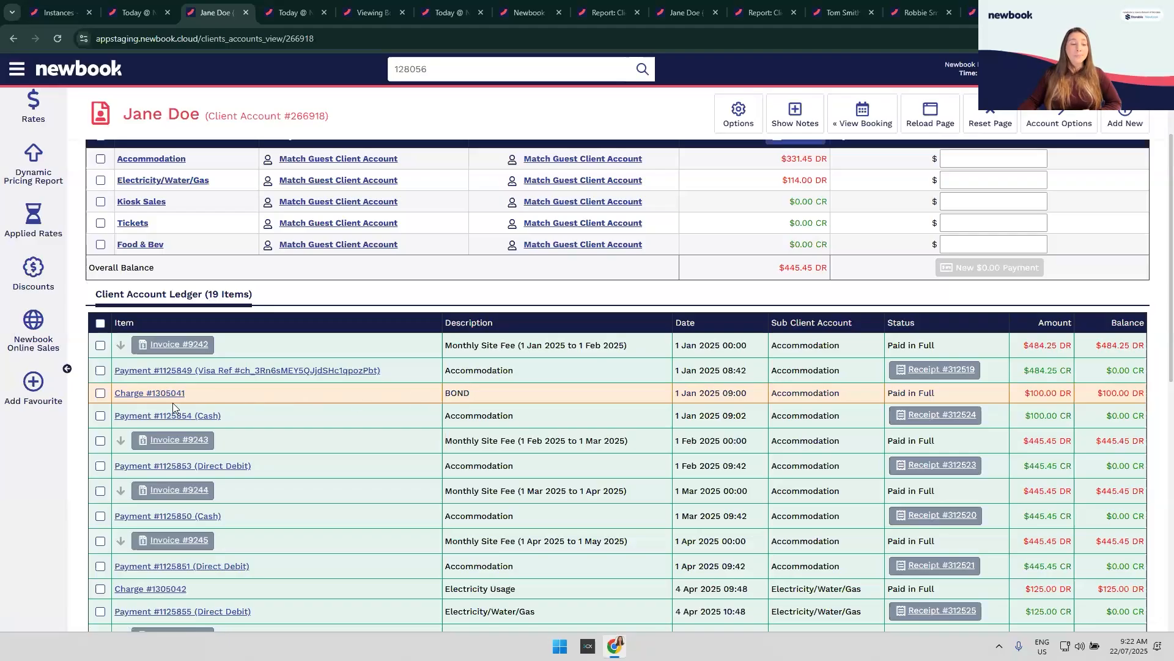
left_click(101, 393)
scroll(637, 483, "down", 5)
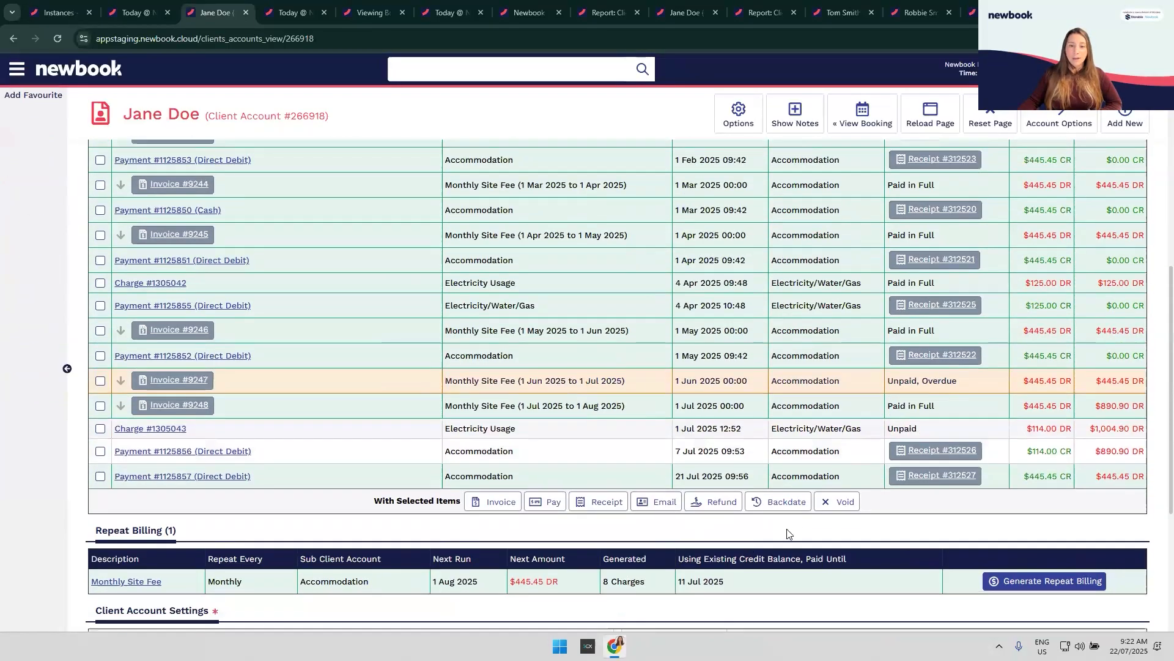
Step: Void the selected $100.00 BOND charge using the With Selected Items bar
left_click(847, 506)
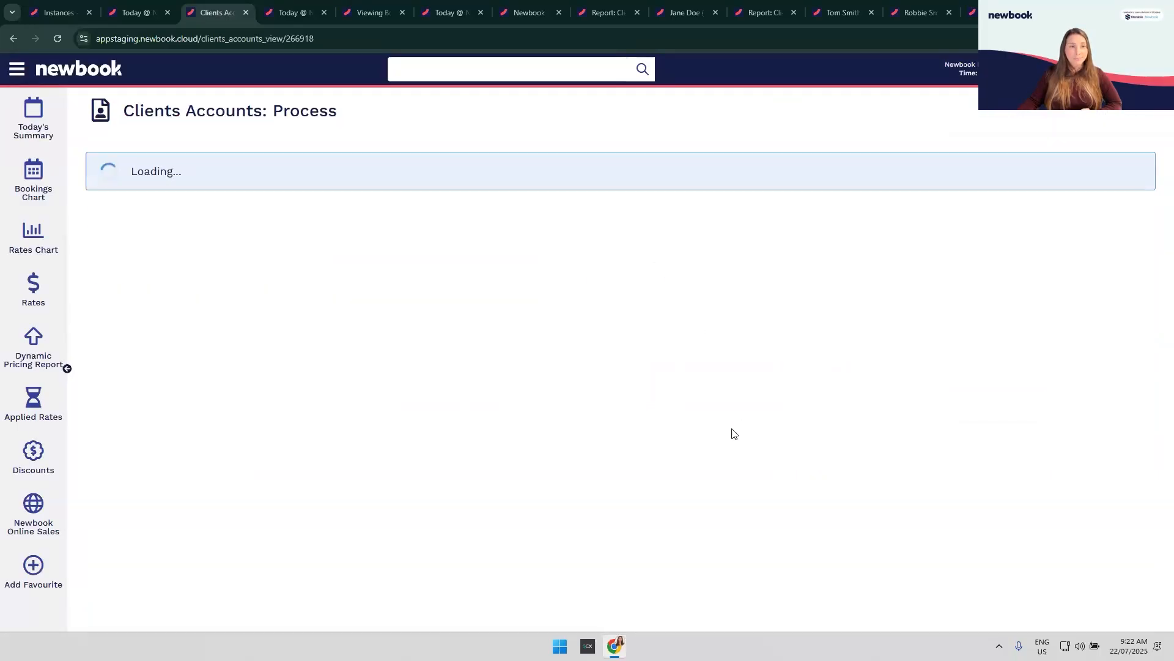
scroll(576, 463, "down", 3)
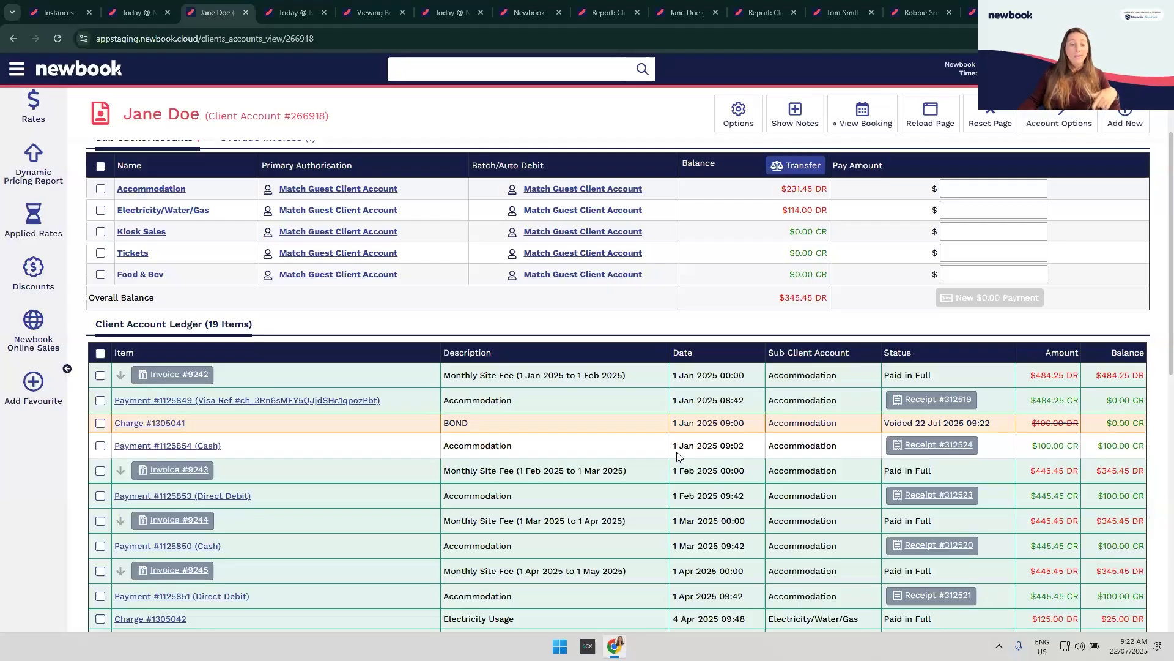
scroll(676, 452, "down", 4)
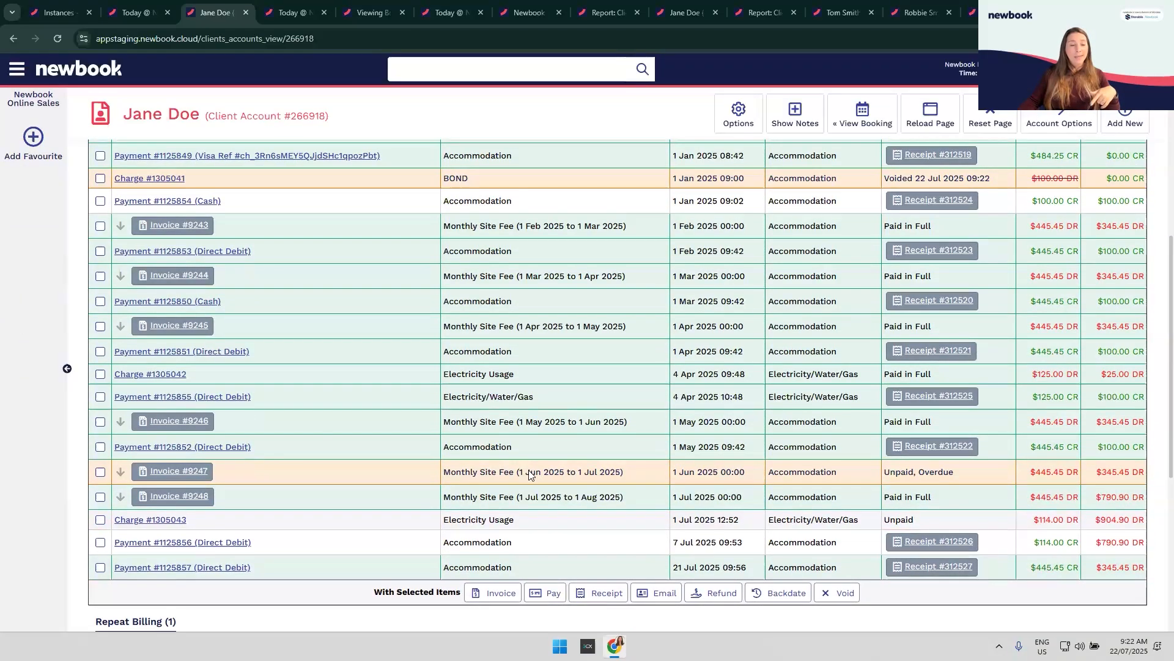
scroll(367, 447, "down", 1)
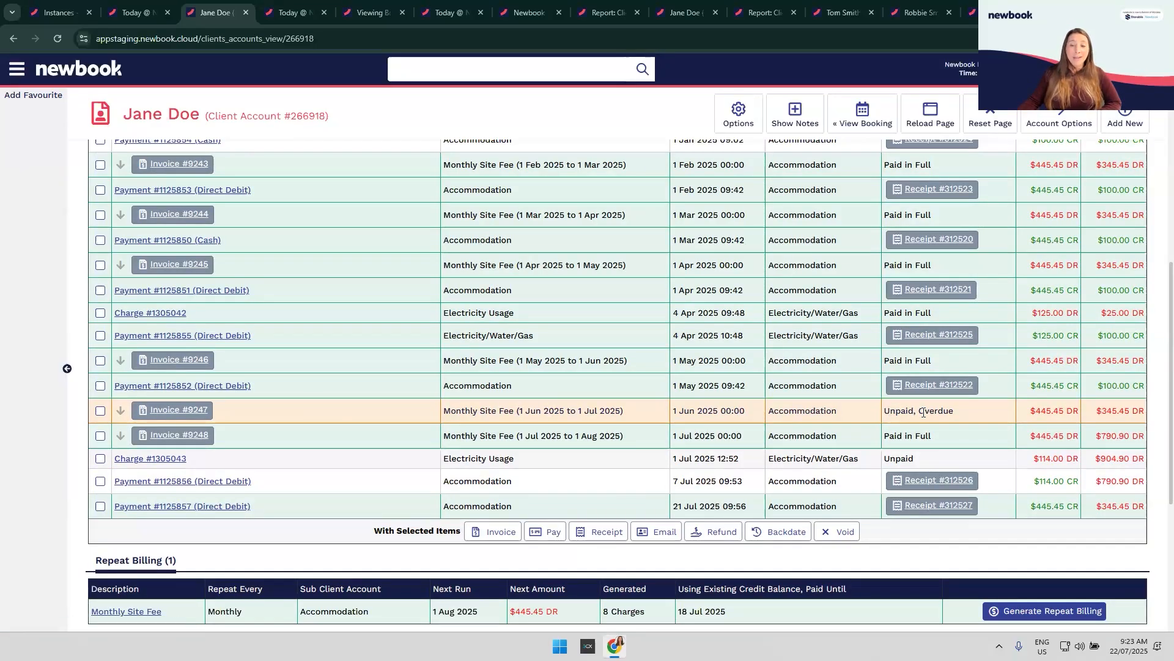
left_click_drag(890, 411, 965, 416)
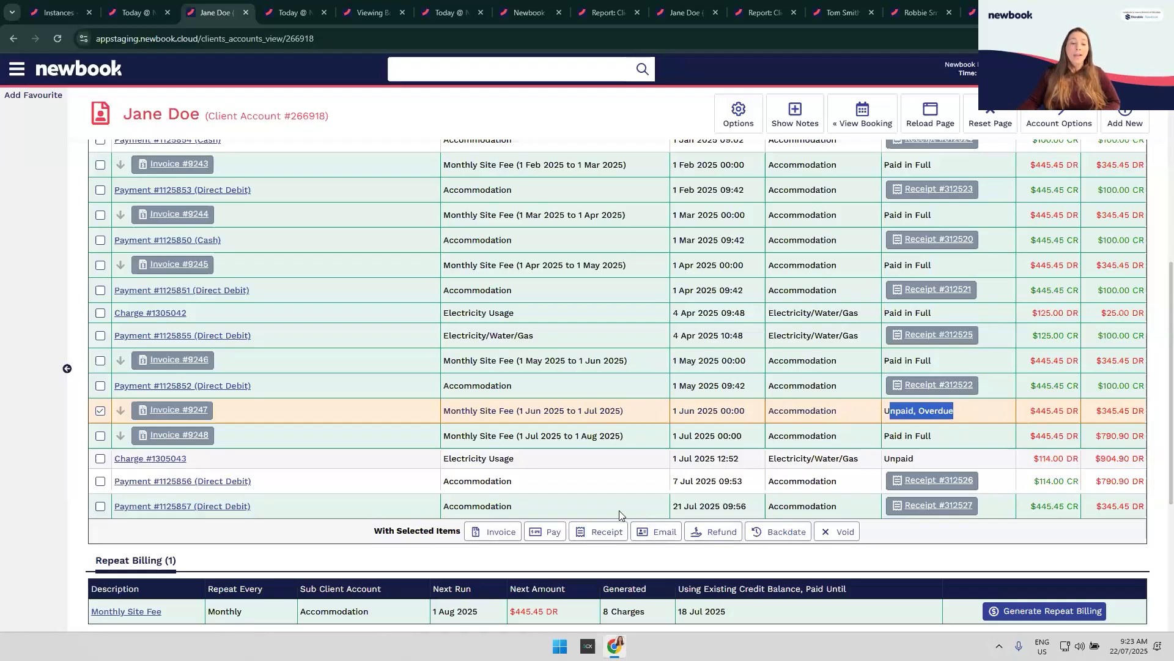
scroll(618, 512, "down", 1)
scroll(618, 511, "down", 2)
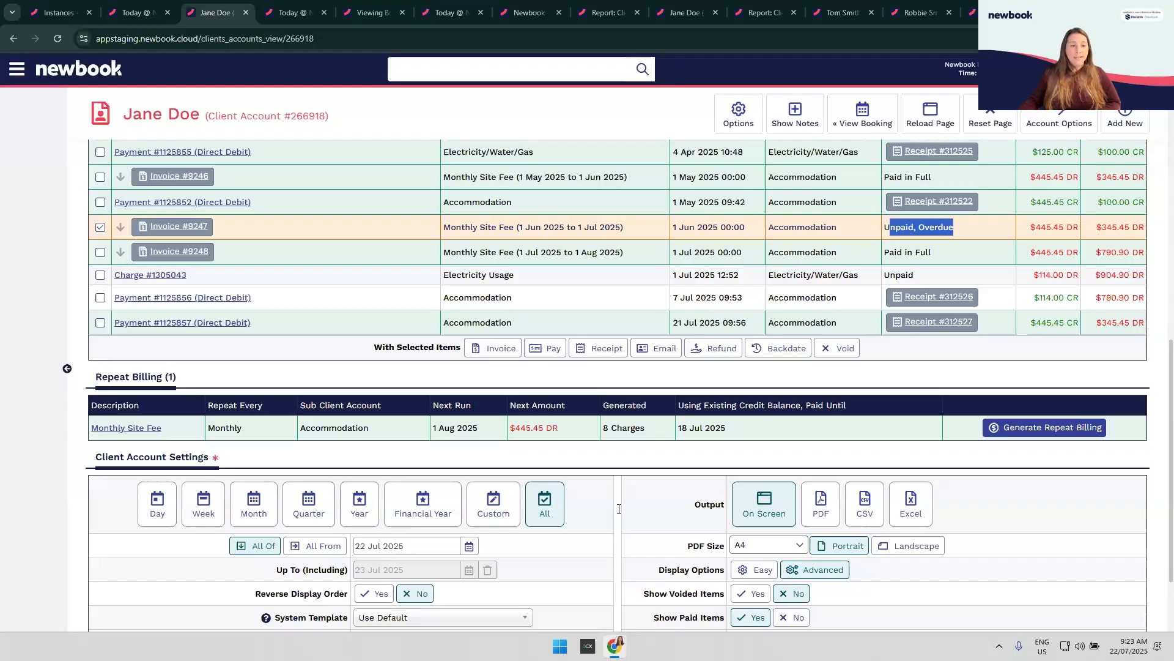
scroll(619, 509, "down", 1)
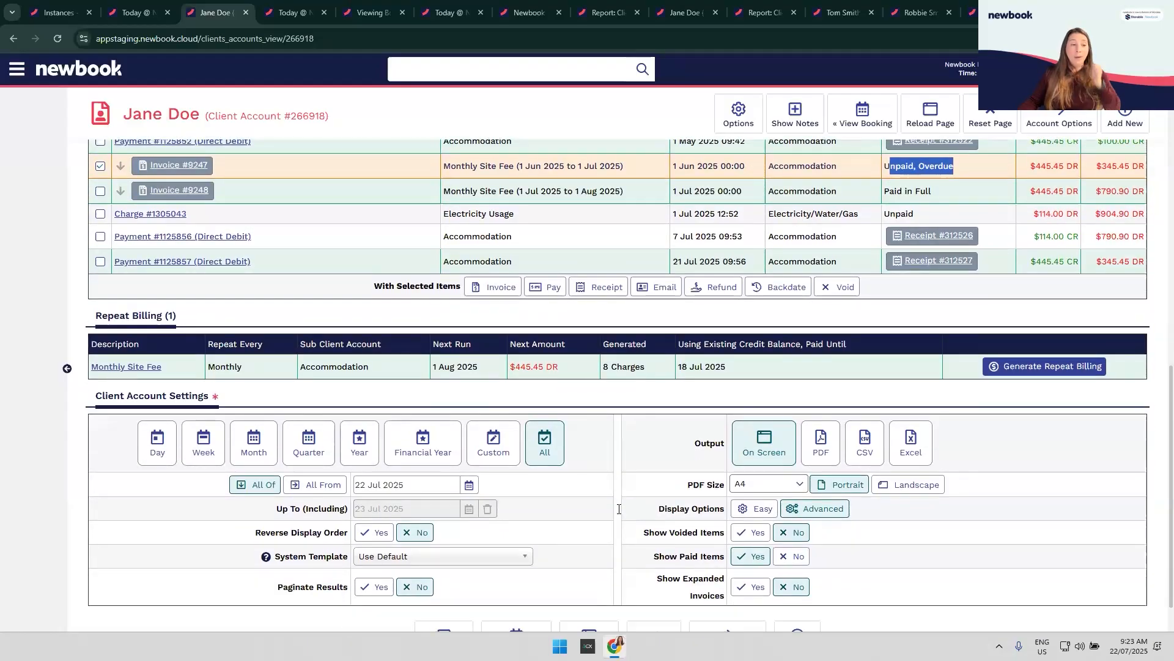
scroll(619, 509, "up", 4)
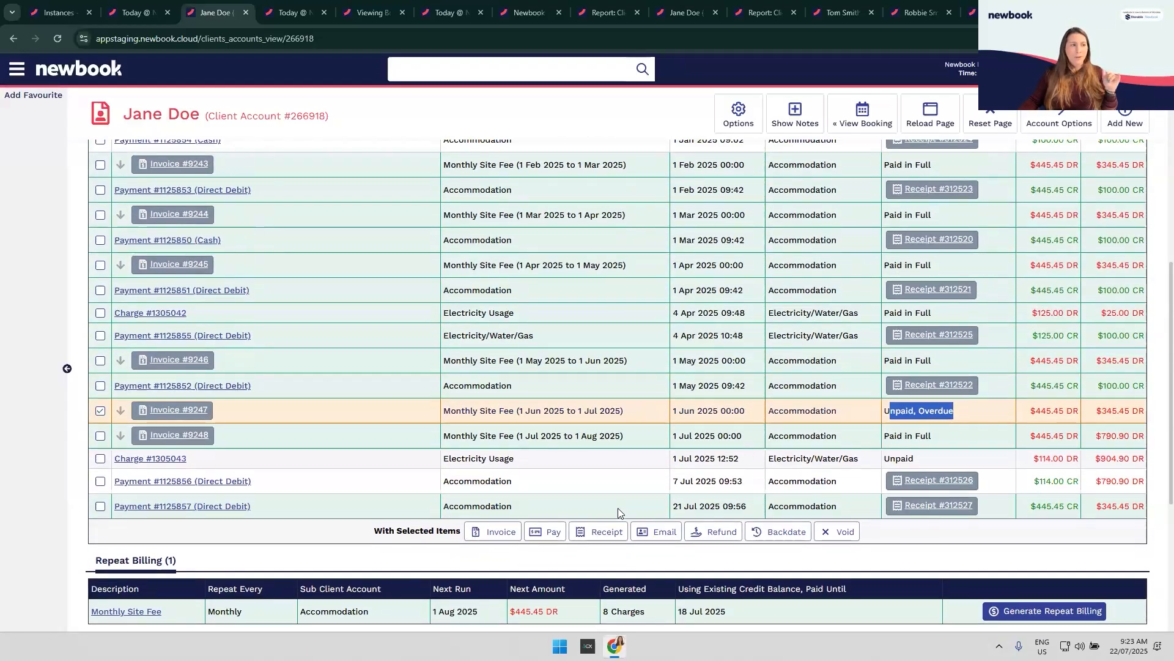
scroll(618, 508, "down", 4)
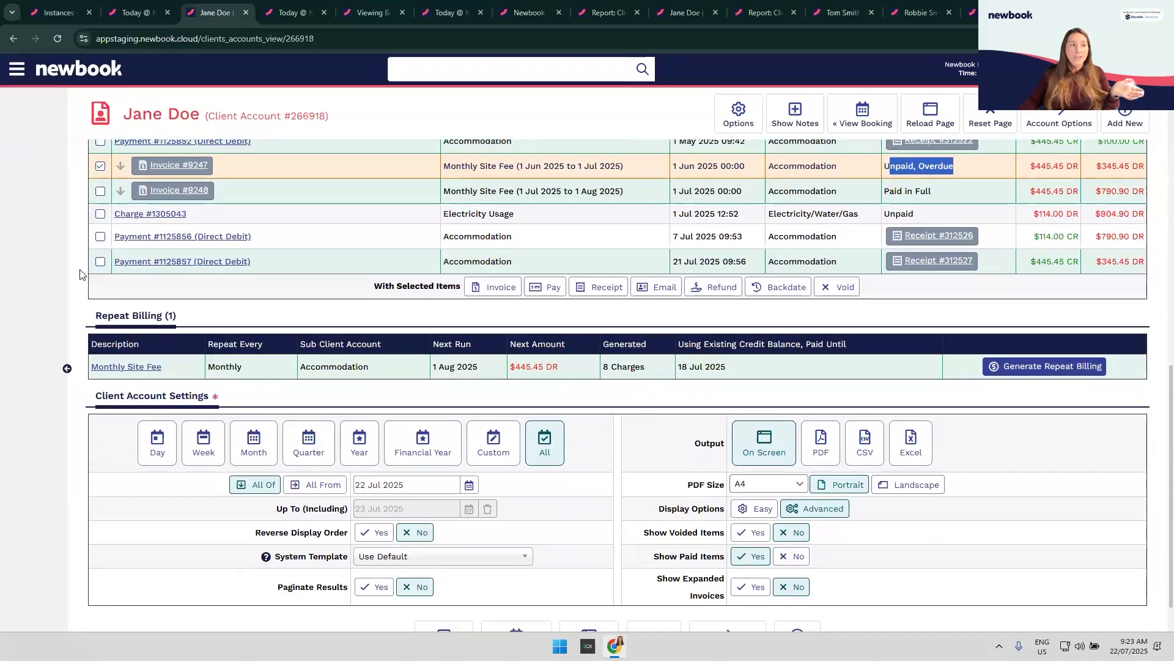
left_click(121, 168)
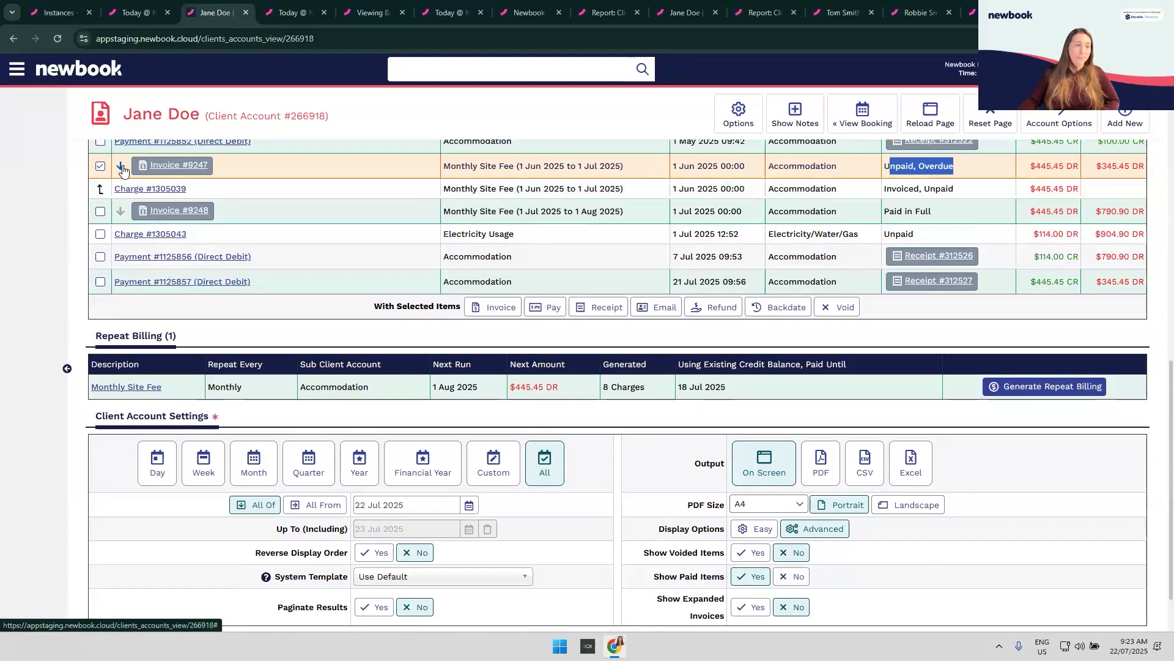
left_click(120, 168)
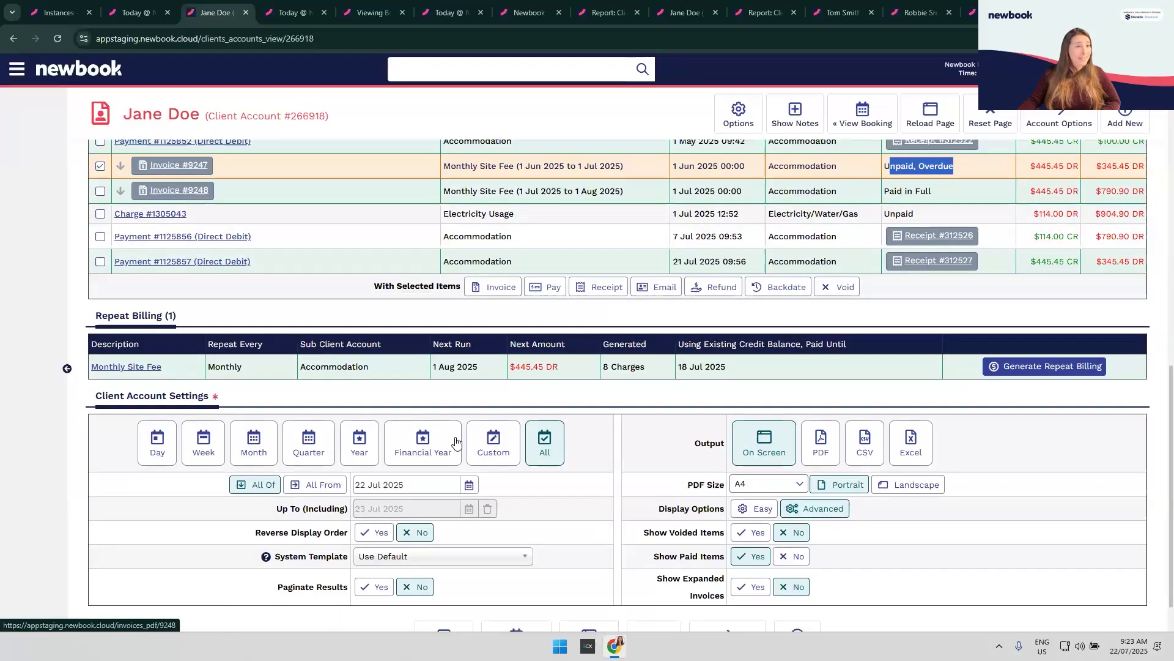
scroll(598, 504, "down", 1)
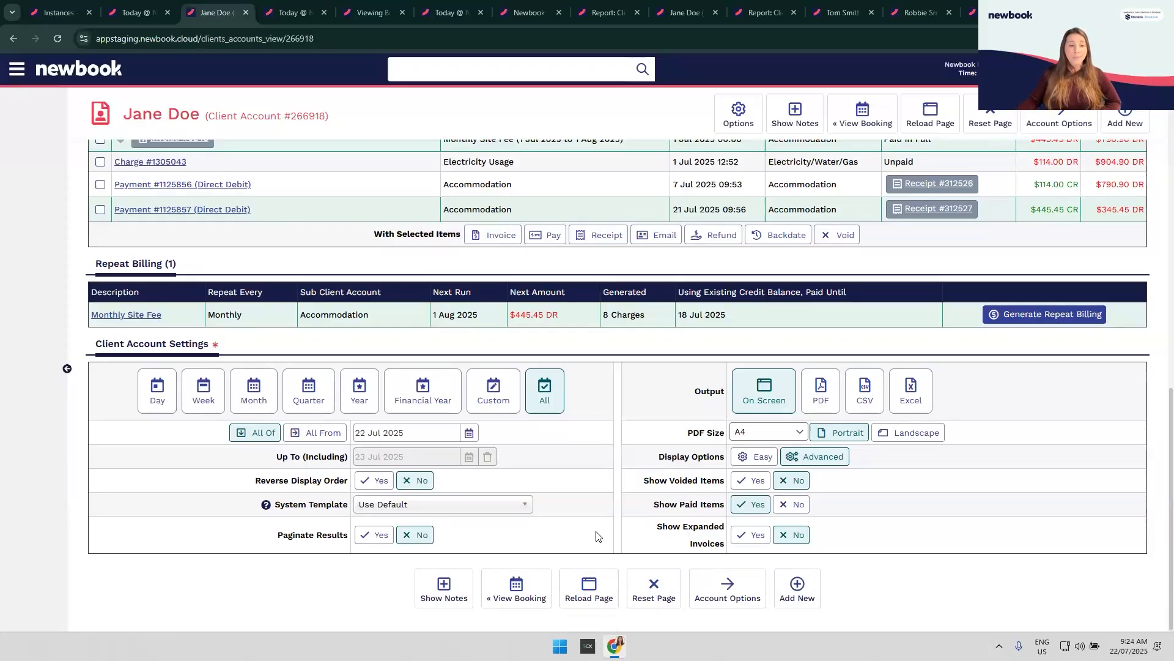
Step: Set Show Expanded Invoices and Show Voided Items to Yes, then reload the page
left_click(740, 537)
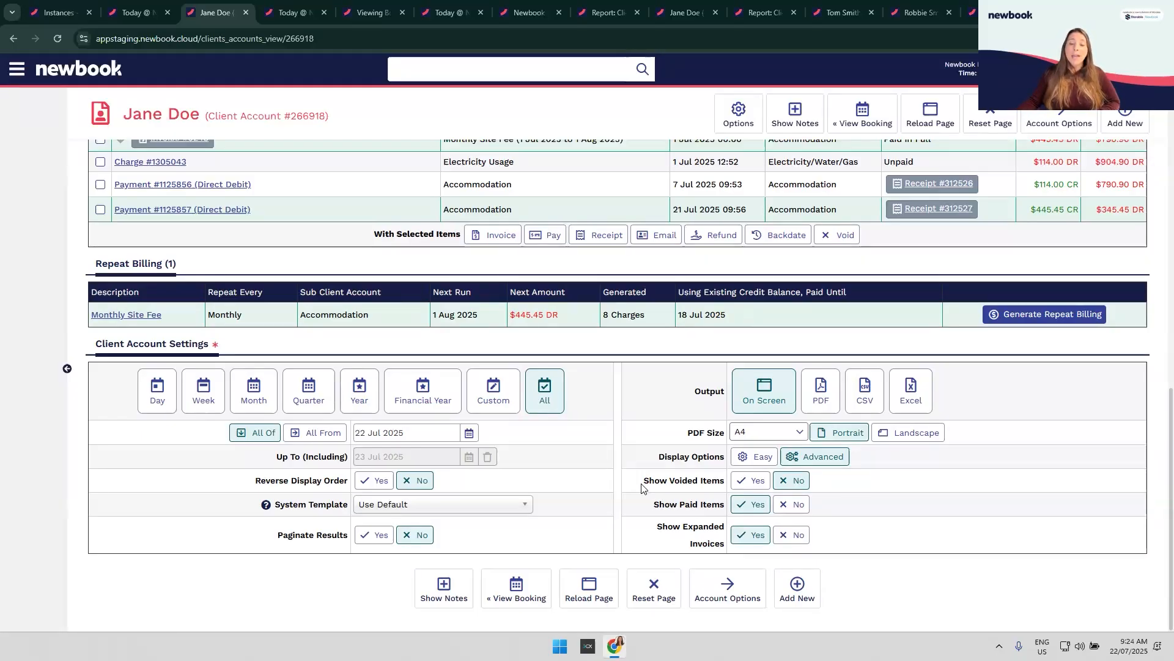
left_click_drag(639, 486, 726, 491)
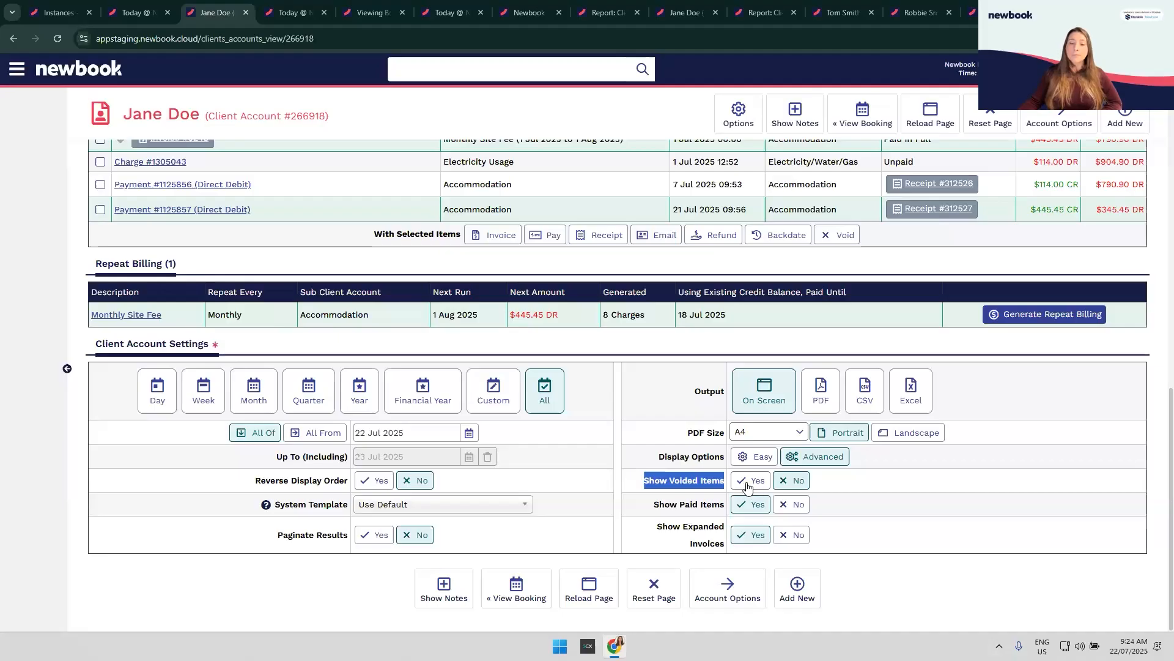
left_click(747, 483)
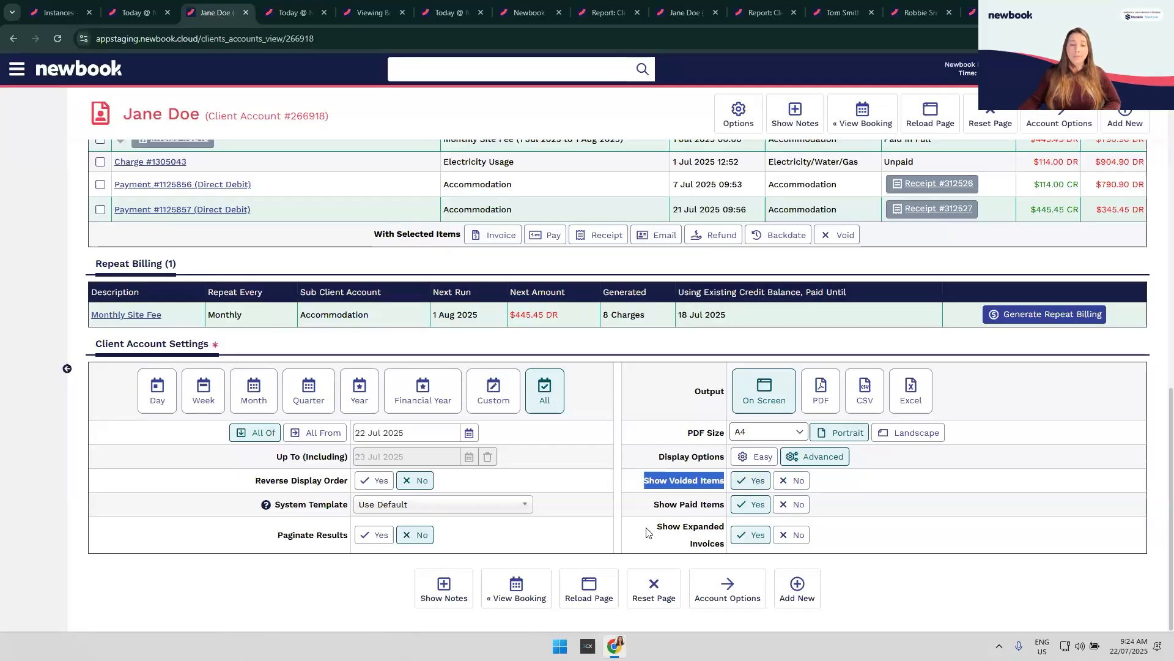
left_click(588, 595)
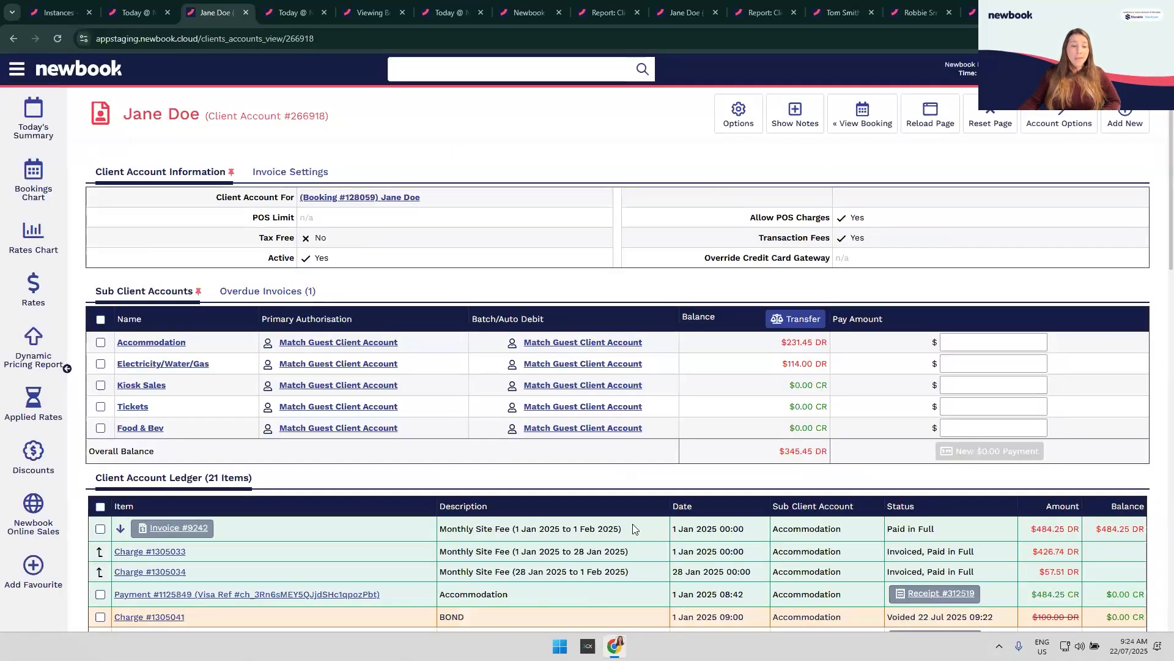
Step: Scroll through the ledger's voided and expanded entries, then set Show Voided Items to No
scroll(630, 538, "down", 10)
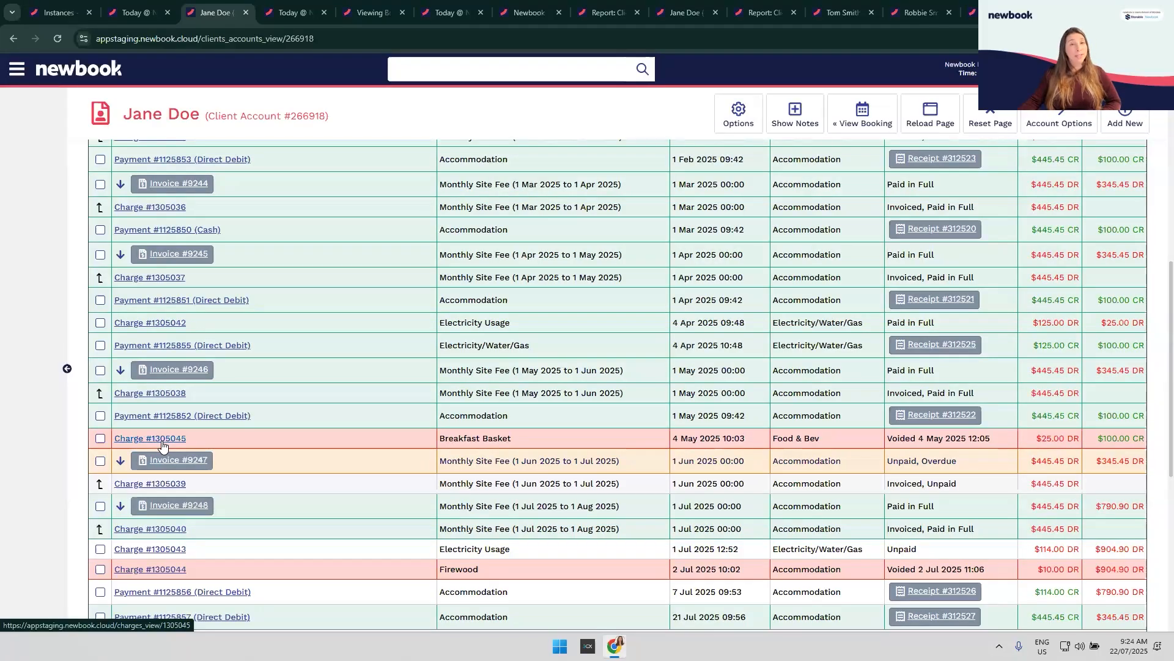
scroll(183, 465, "down", 1)
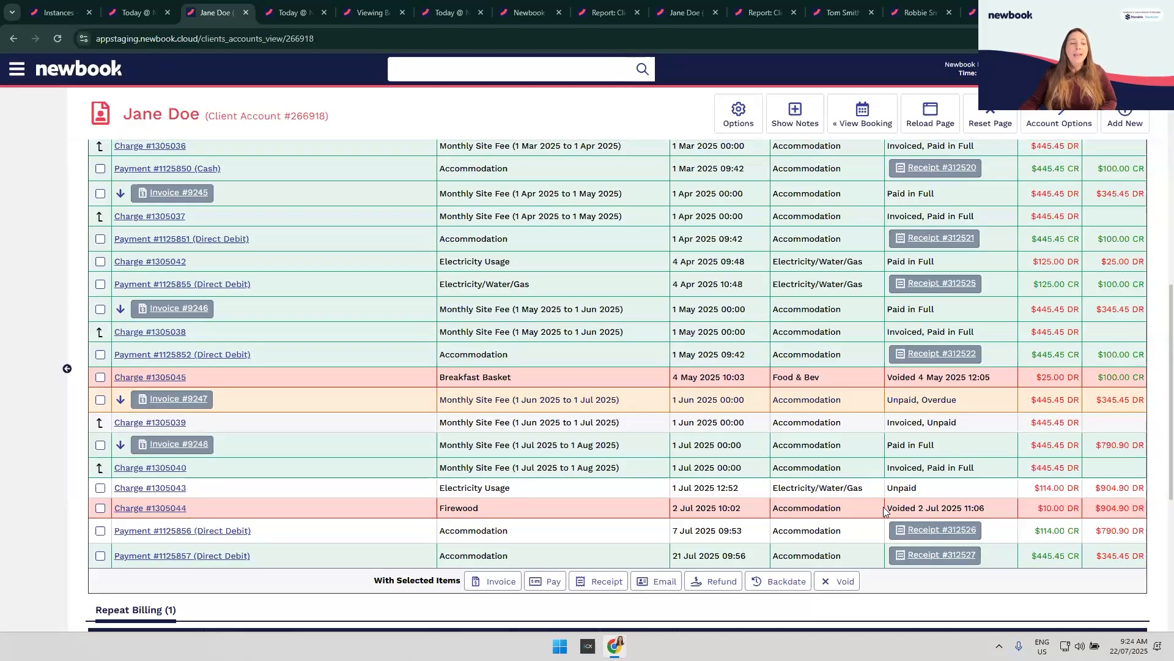
scroll(883, 506, "down", 5)
left_click(797, 481)
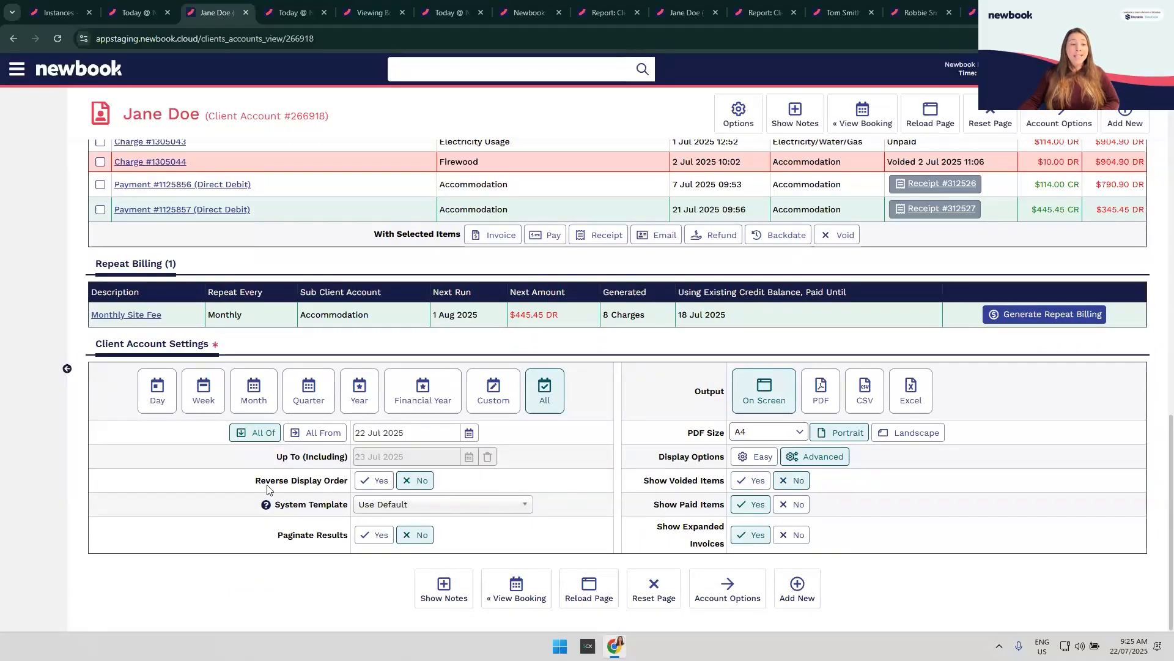
Step: Set Show Paid Items to No and reload the page
left_click(792, 507)
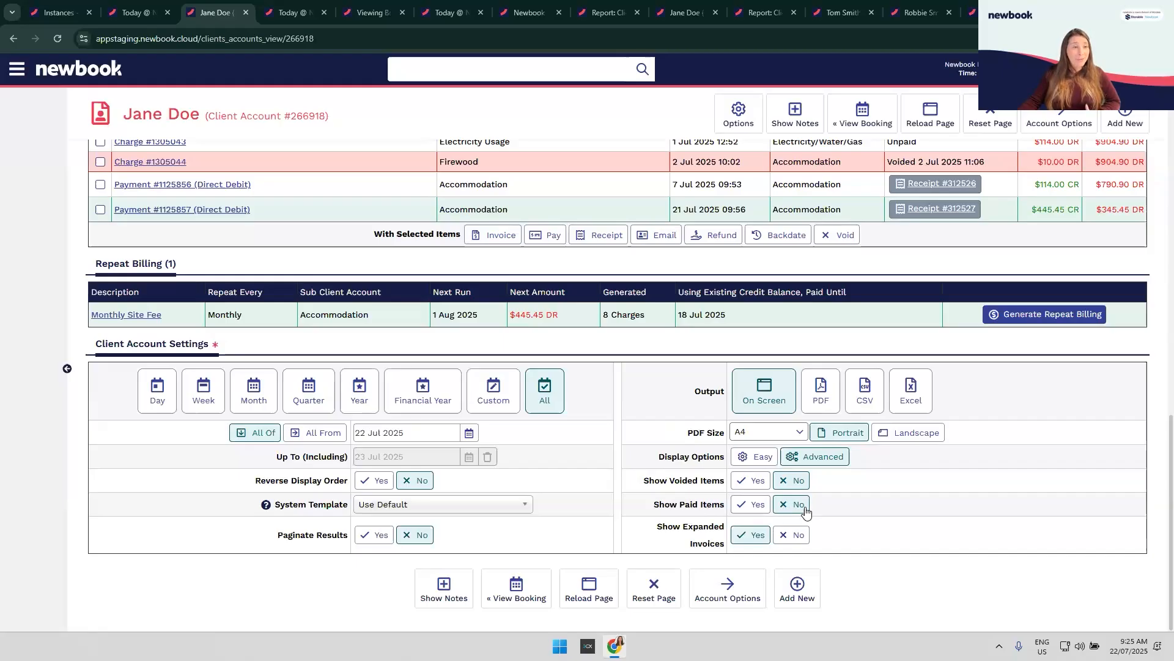
left_click(598, 591)
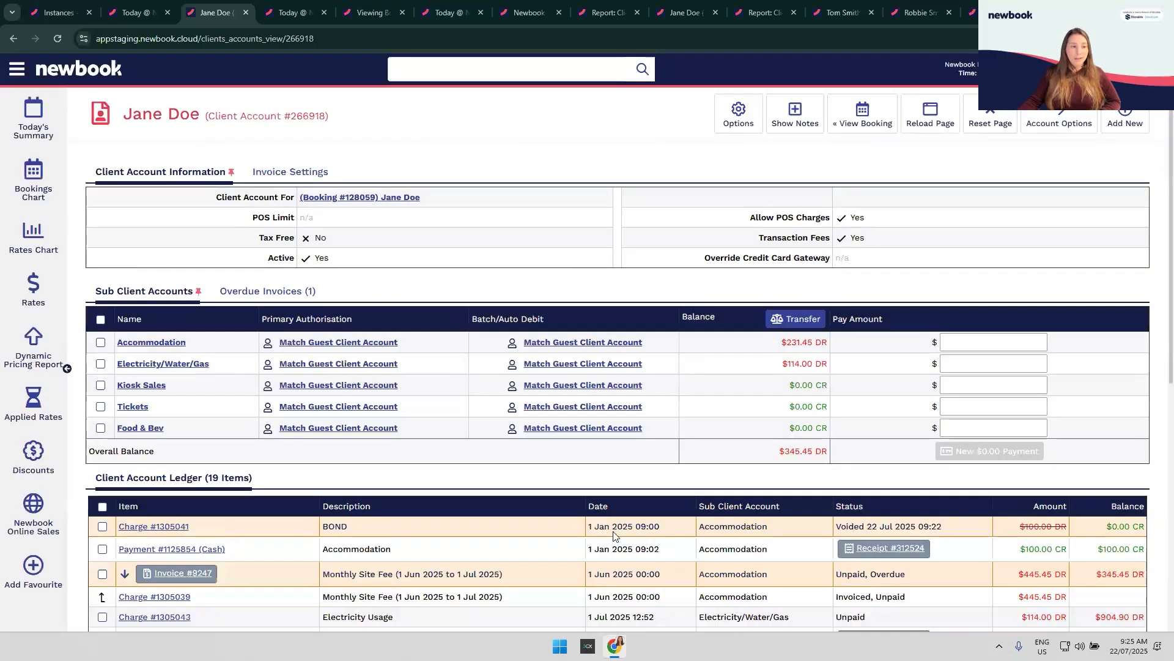
scroll(612, 510, "down", 2)
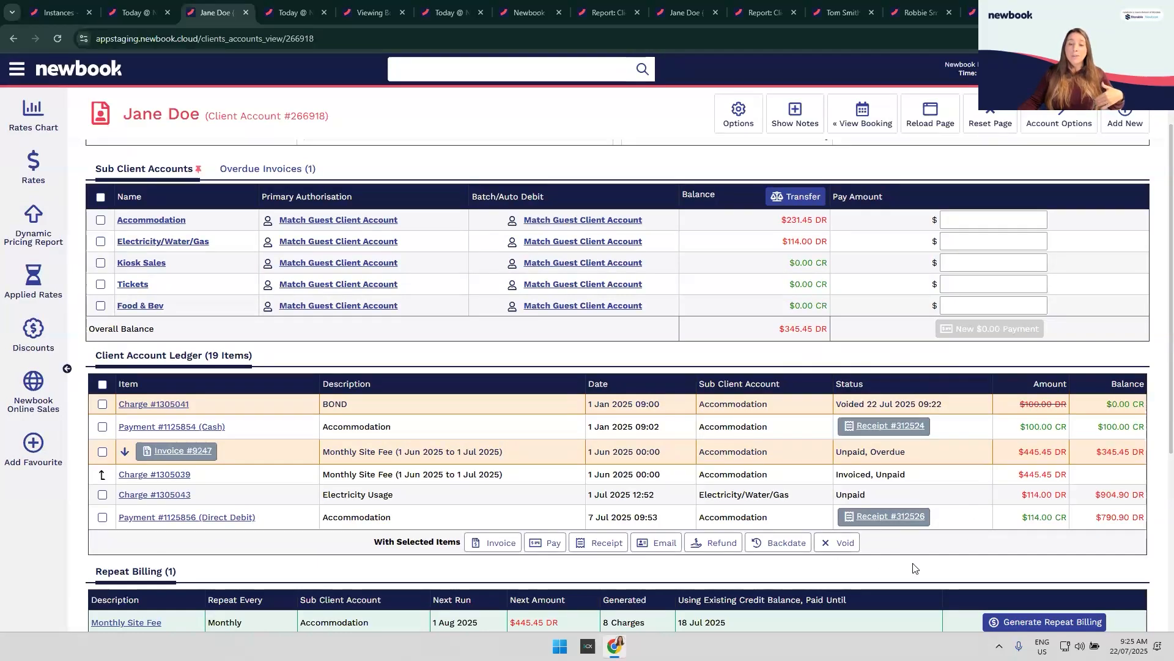
Step: Tick and untick Charge #1305043, then scroll back down to the settings
left_click(103, 495)
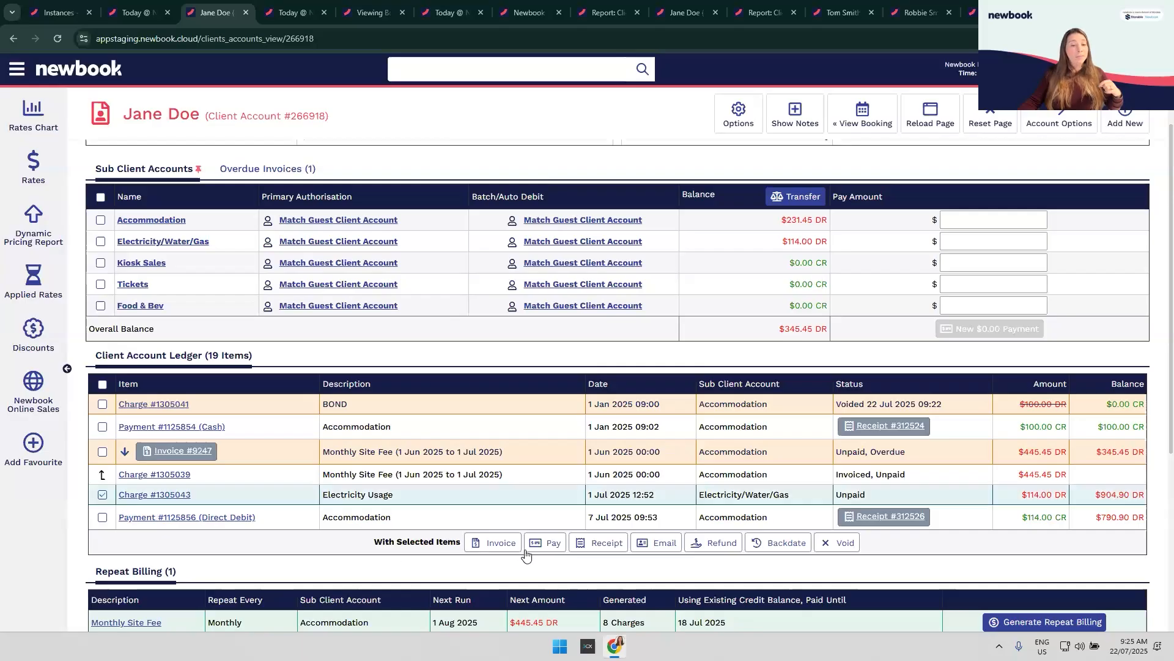
left_click(103, 495)
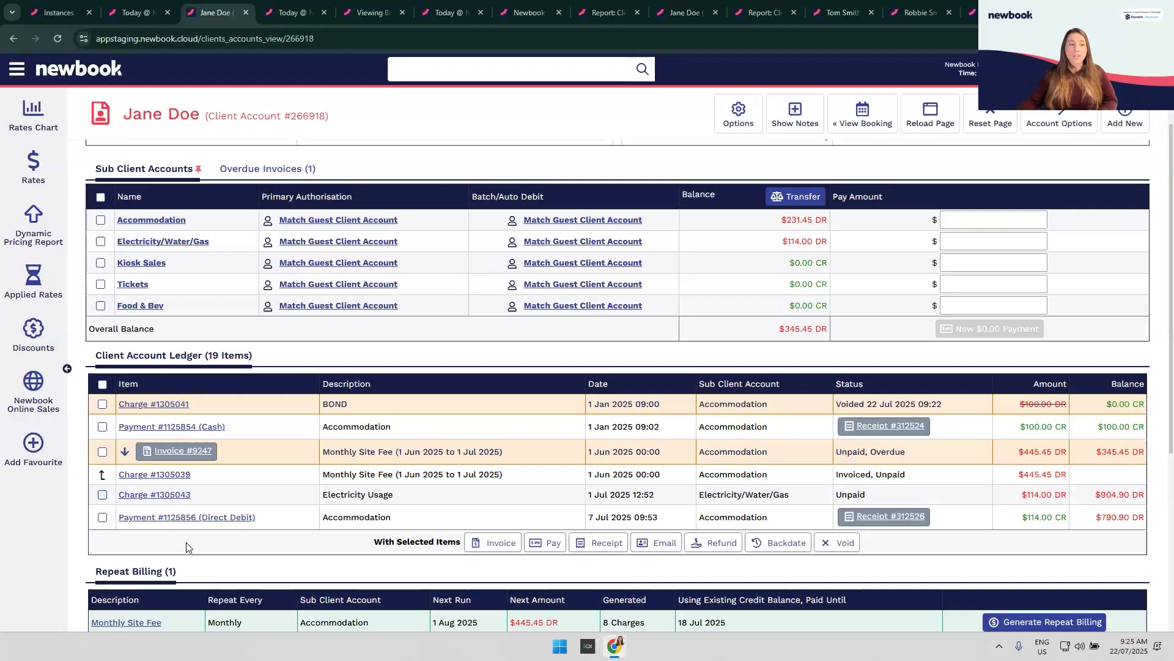
scroll(288, 529, "down", 5)
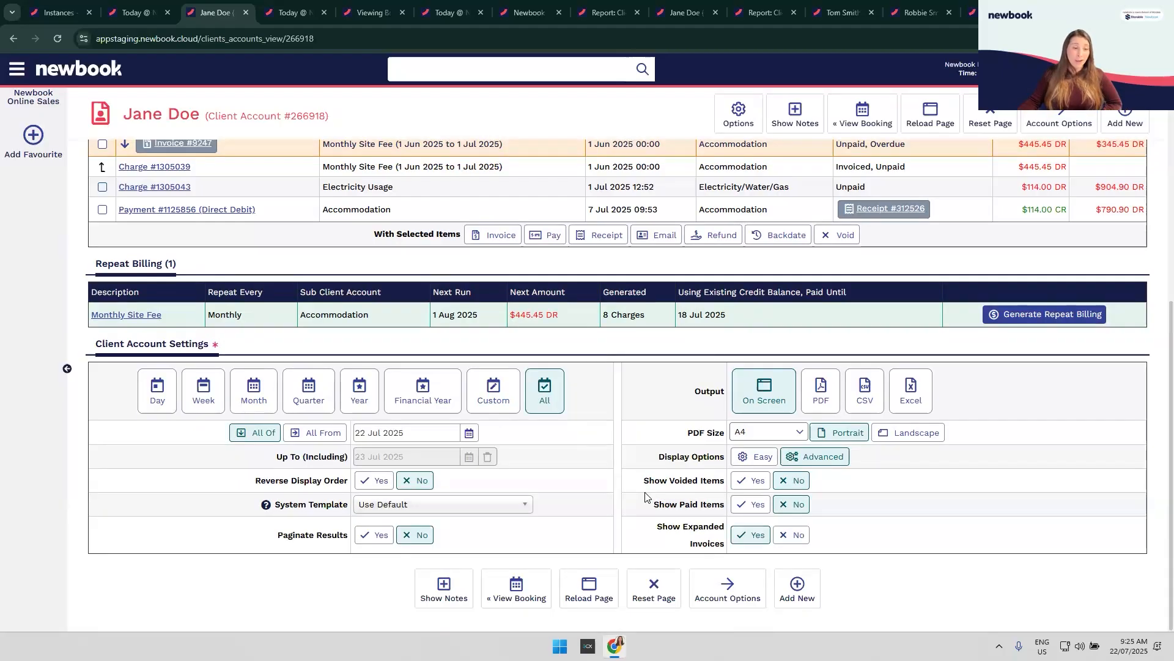
scroll(622, 477, "up", 4)
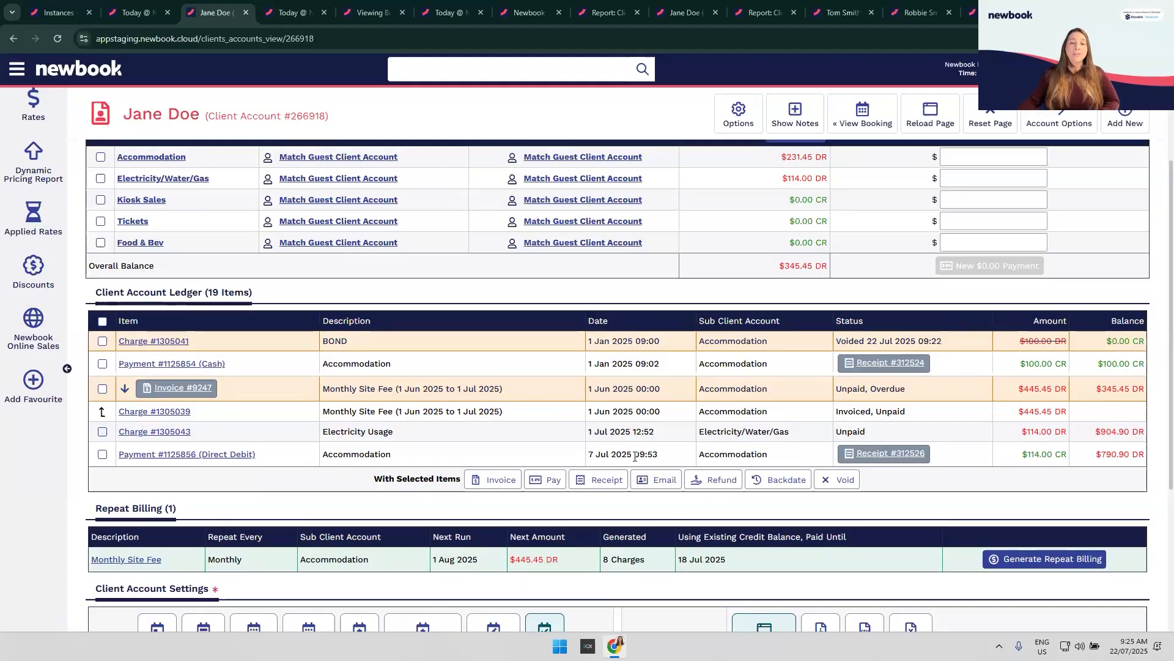
scroll(636, 456, "down", 2)
scroll(634, 457, "down", 3)
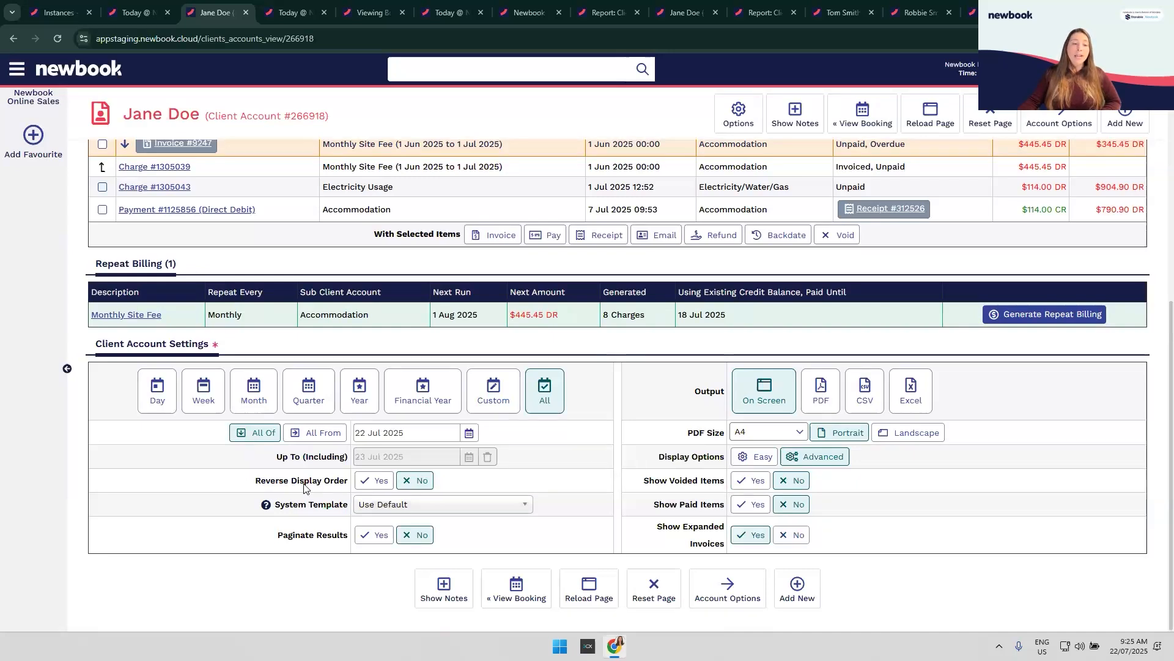
Step: Set Reverse Display Order to Yes and reload so newest entries appear first
left_click(373, 481)
left_click(592, 603)
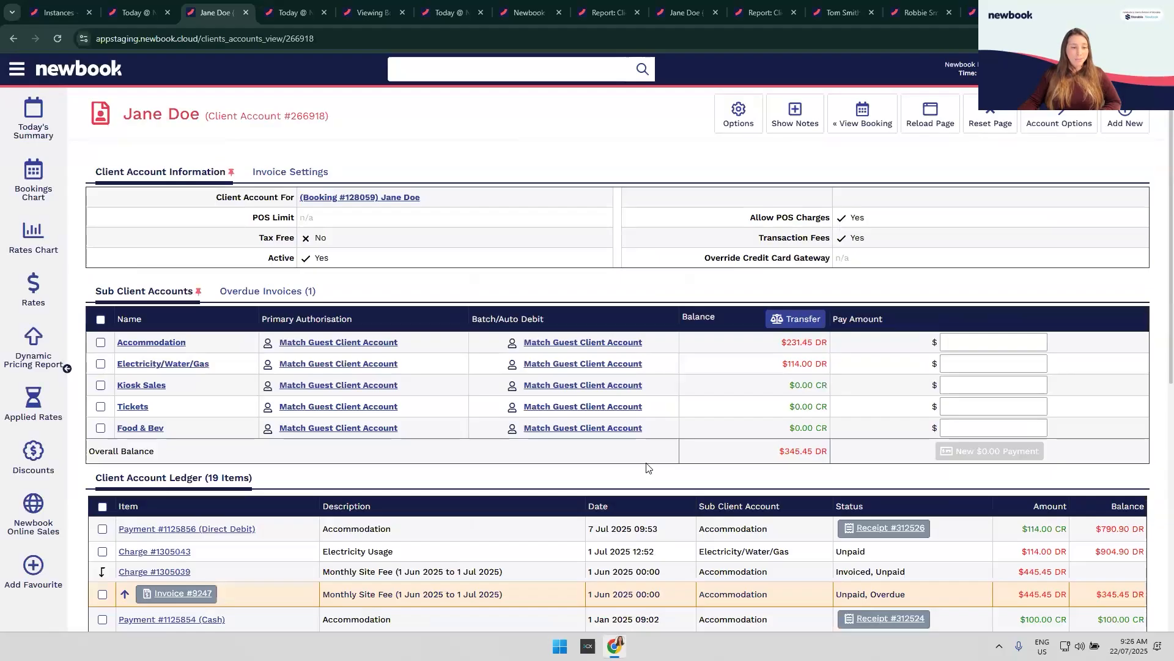
scroll(652, 458, "down", 3)
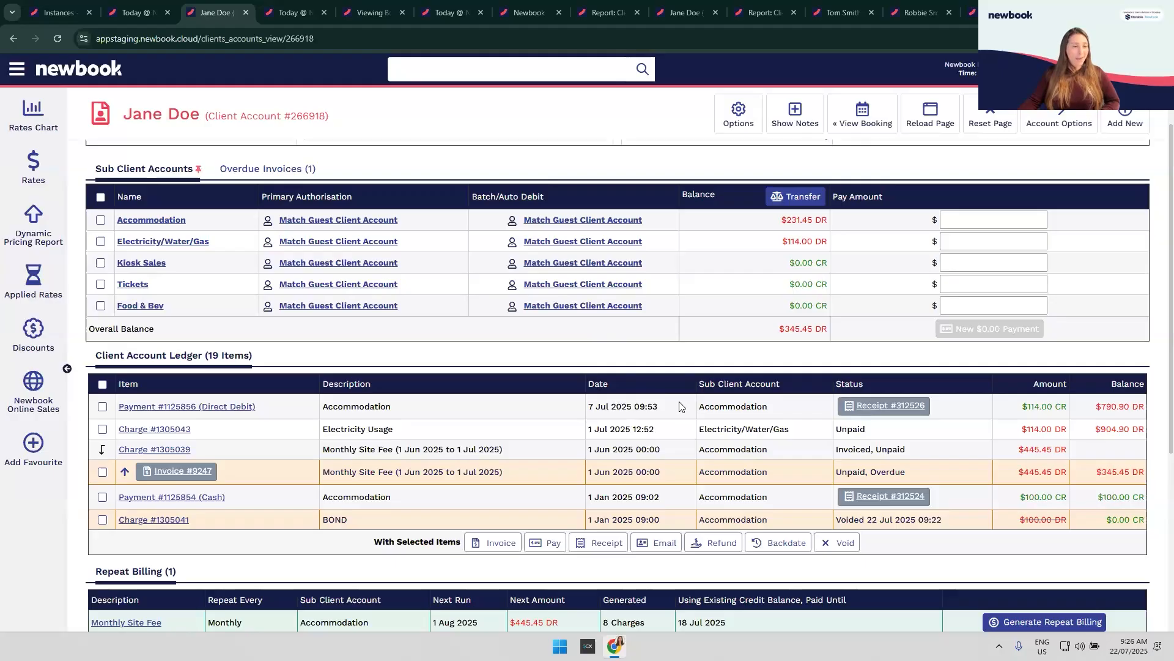
scroll(611, 459, "down", 5)
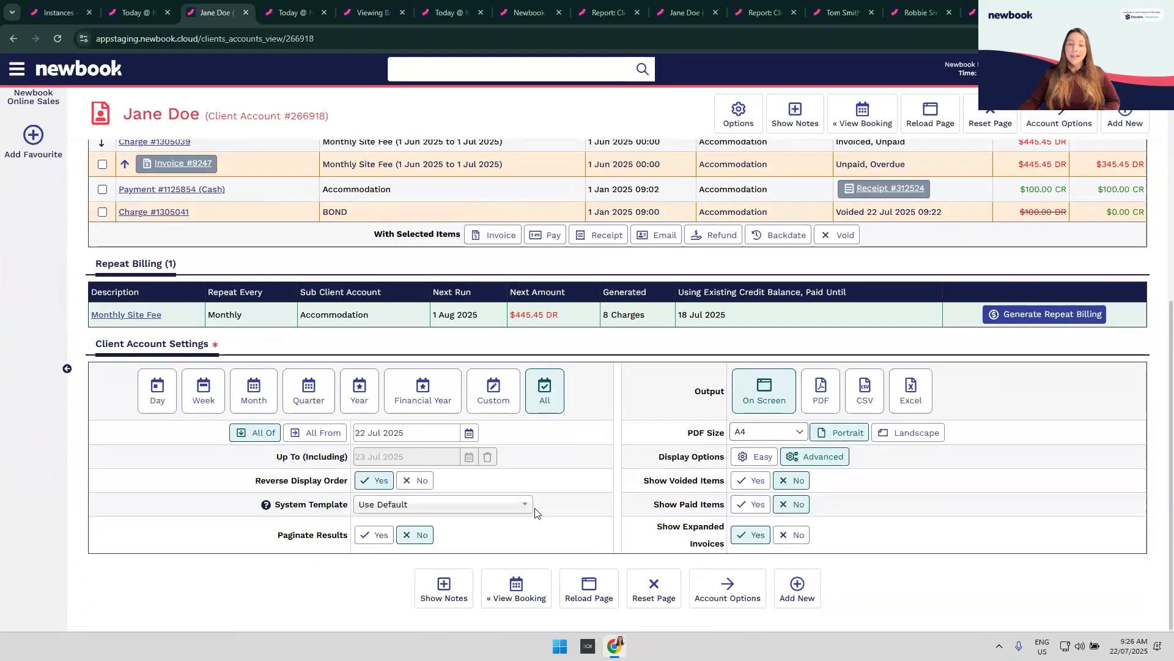
Step: Turn Reverse Display Order off and Show Paid Items back on, reload, and scroll to Repeat Billing
left_click(419, 482)
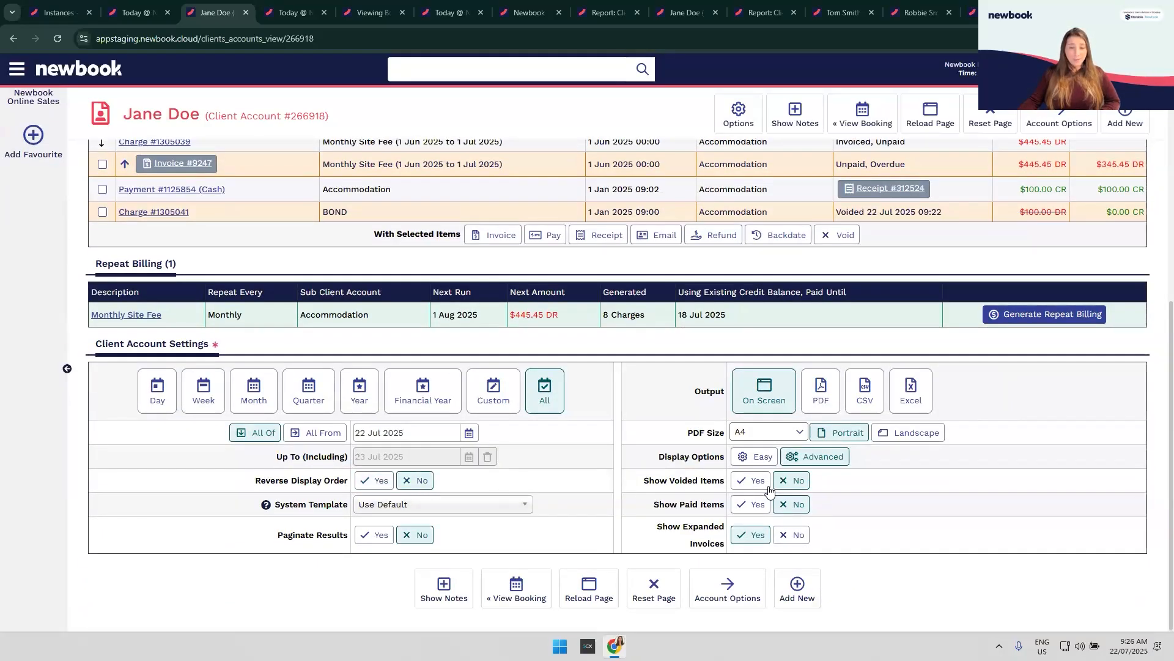
left_click(756, 504)
left_click(589, 591)
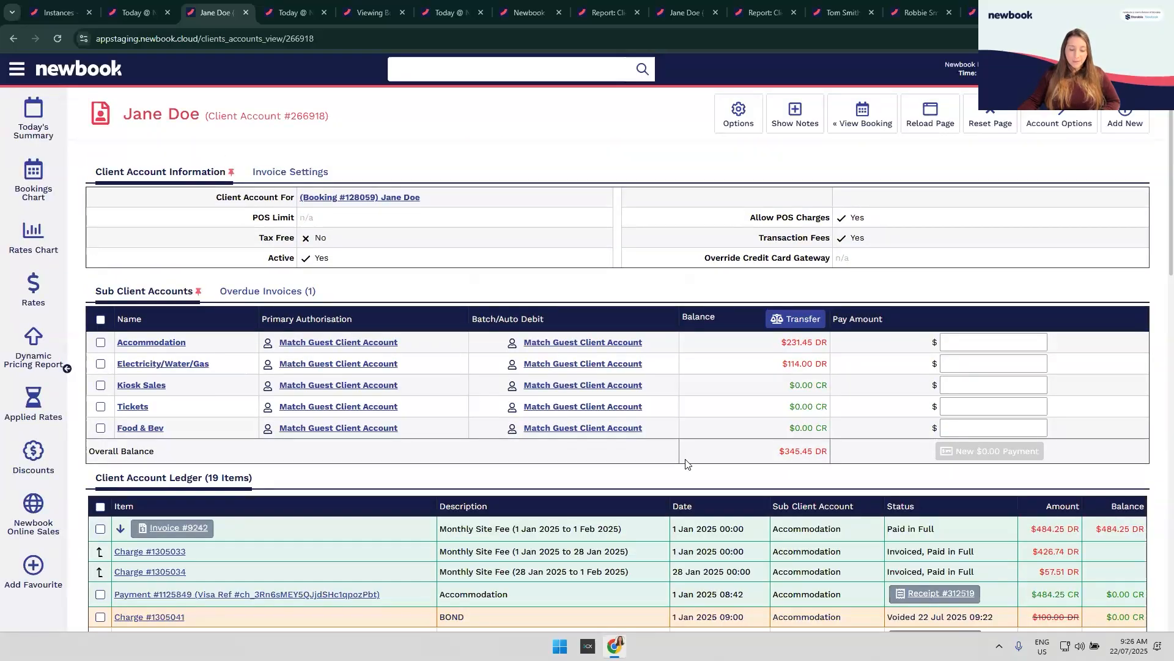
scroll(687, 465, "down", 1)
scroll(686, 464, "down", 3)
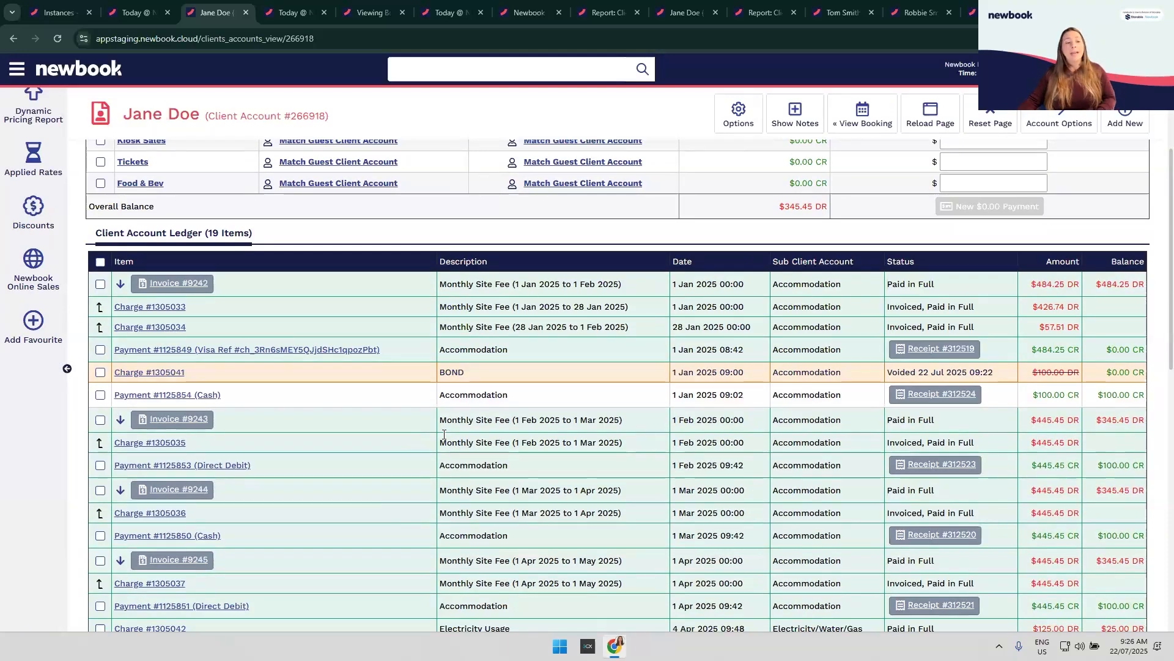
scroll(756, 488, "down", 7)
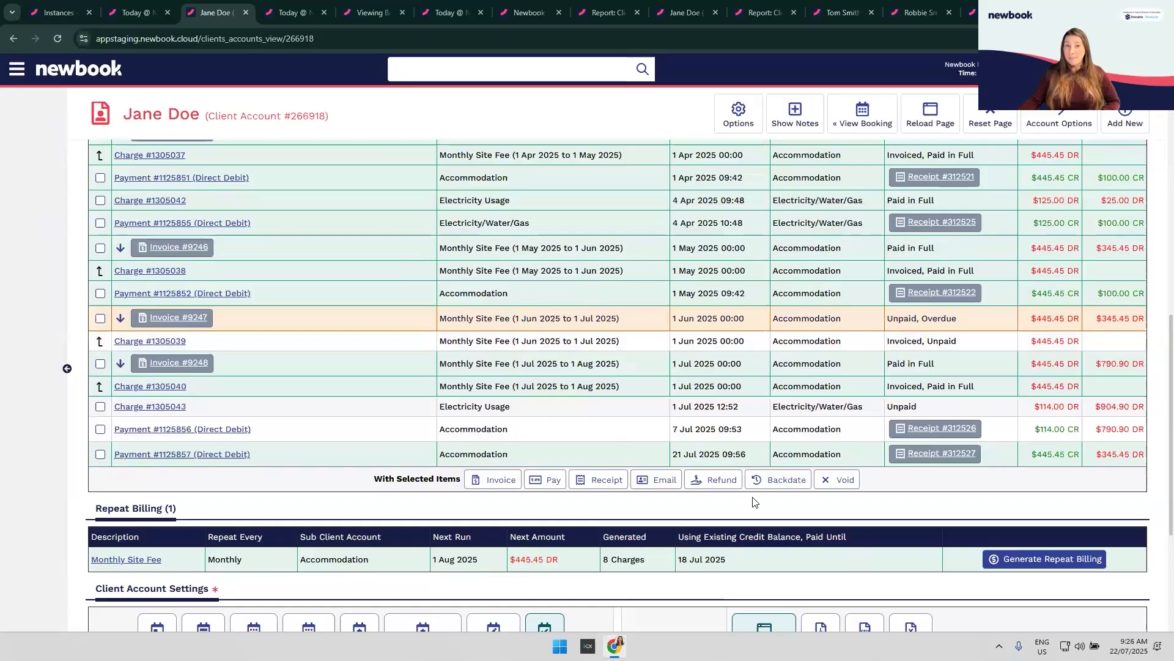
scroll(660, 509, "down", 3)
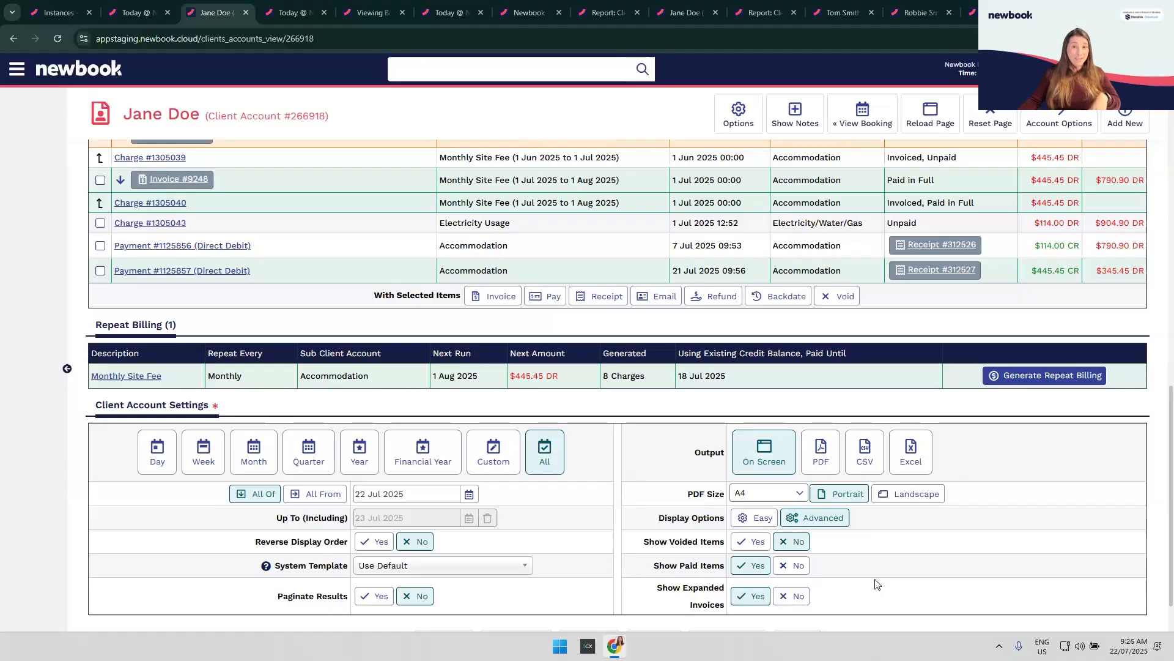
left_click(744, 128)
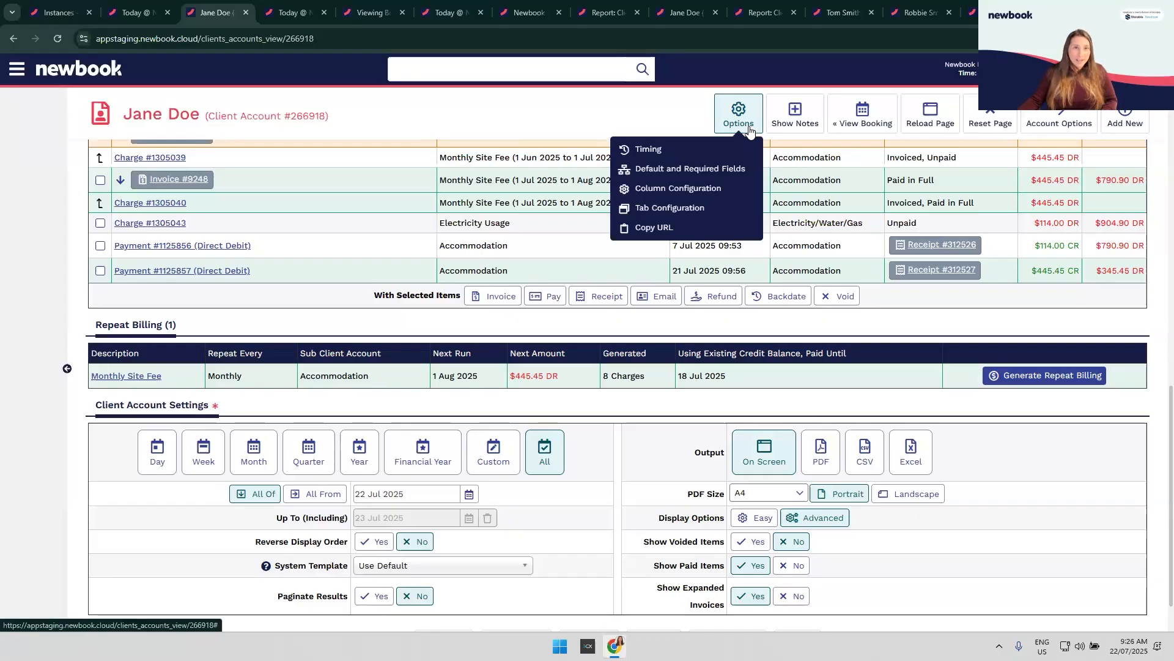
left_click(674, 170)
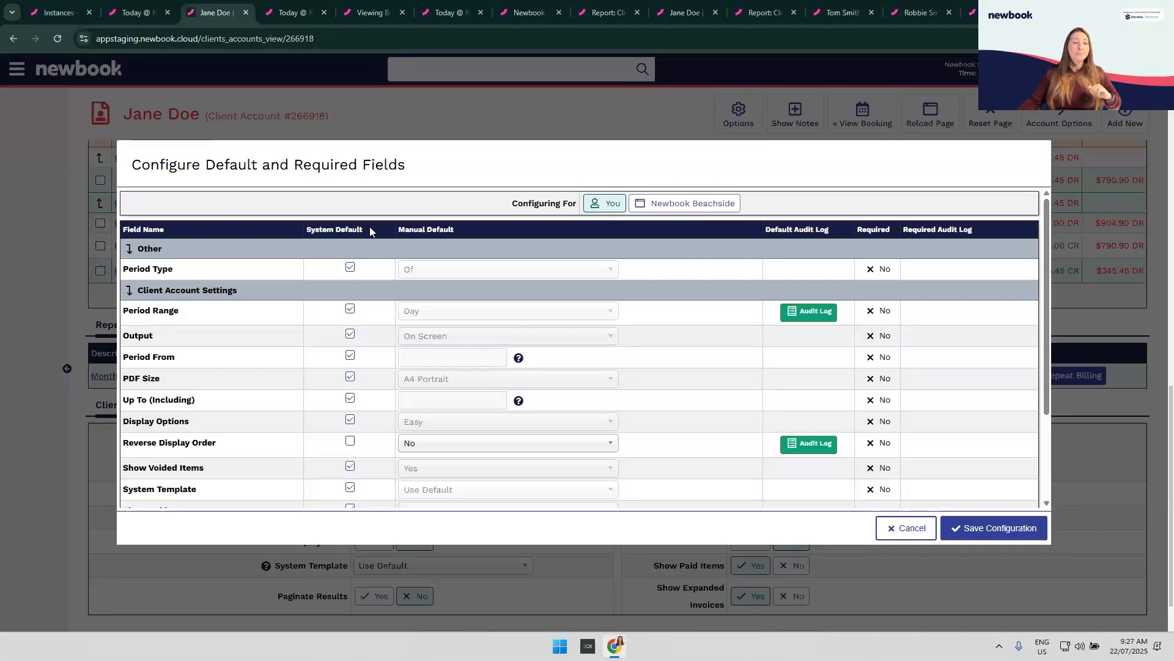
left_click(350, 442)
left_click(350, 442)
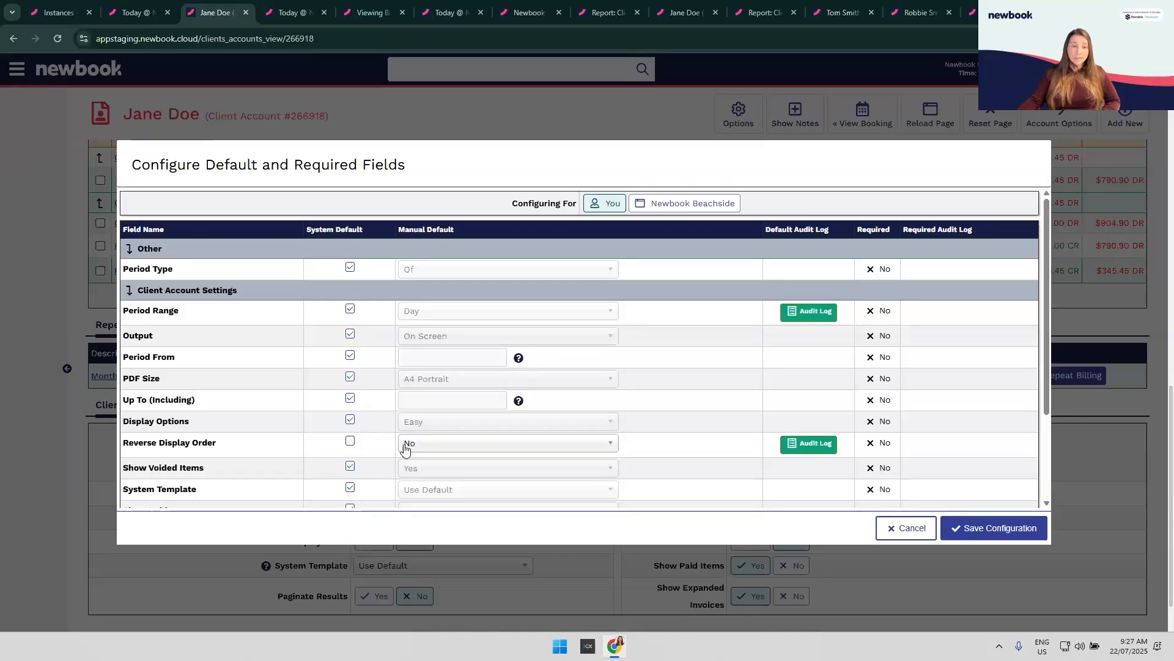
left_click(450, 444)
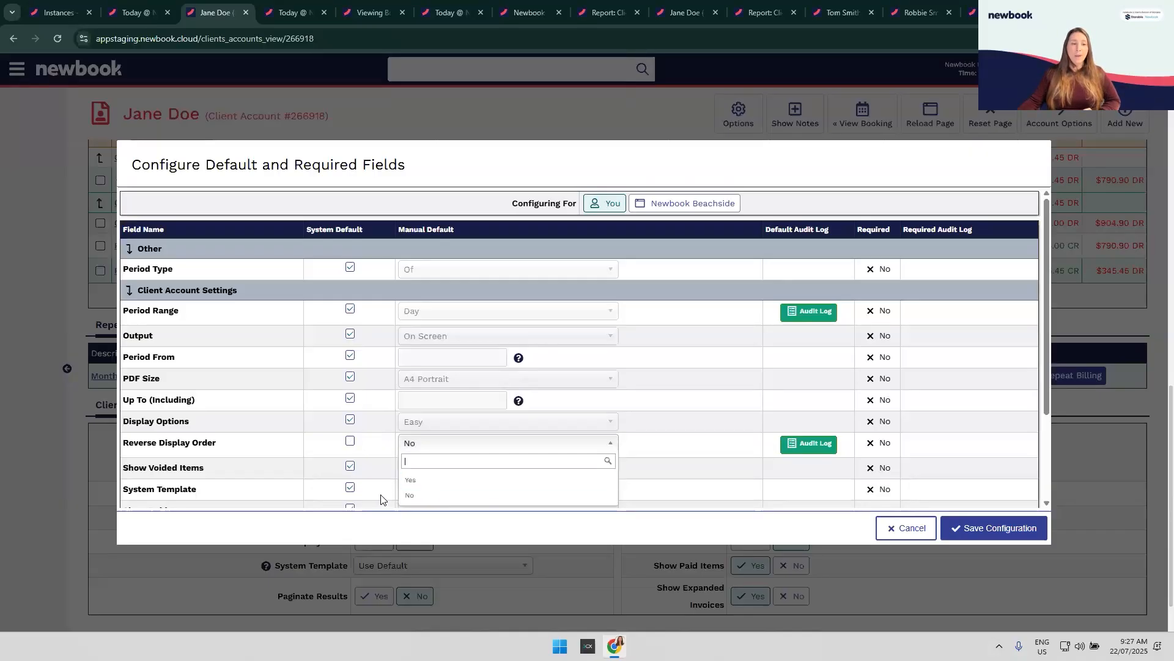
left_click(388, 368)
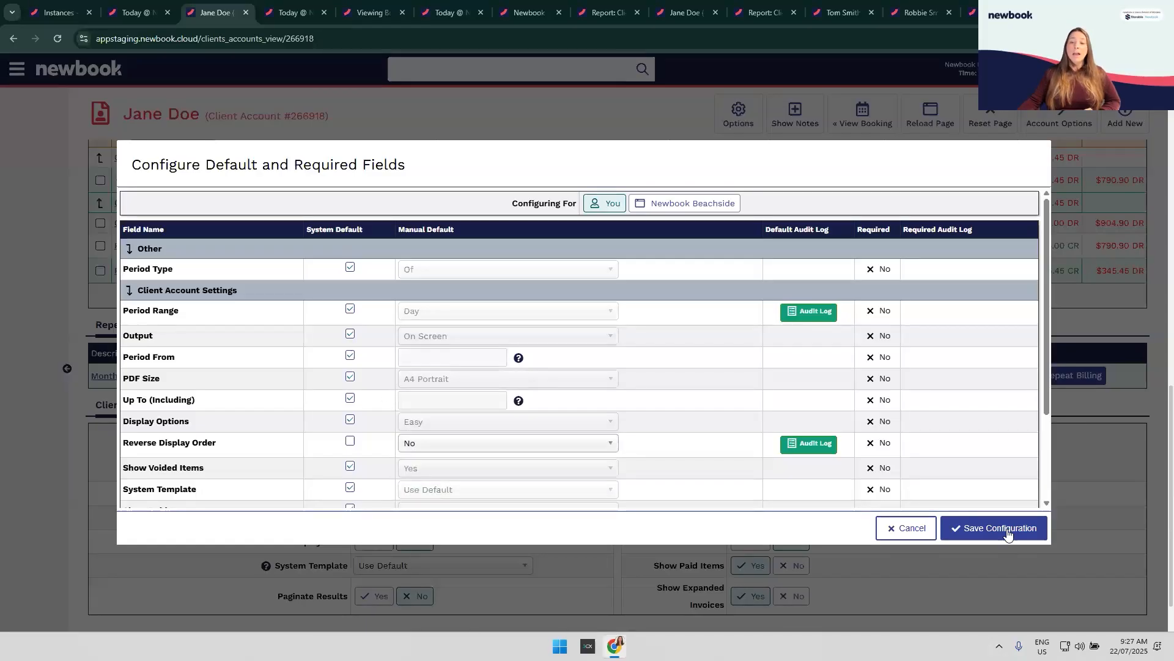
left_click(931, 530)
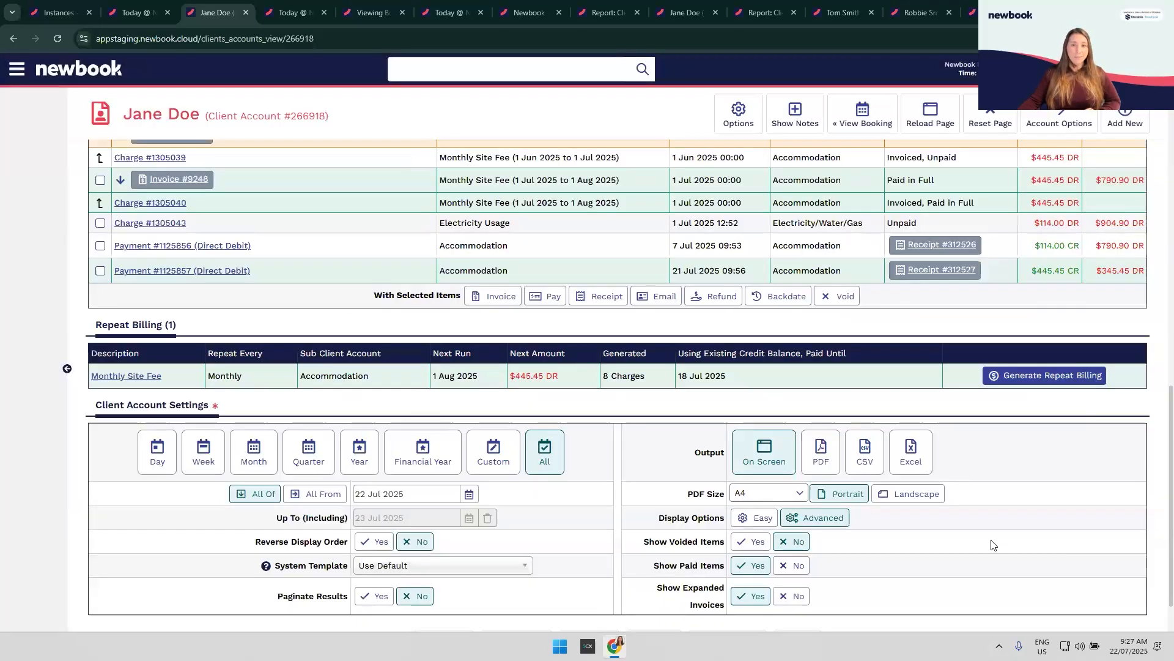
left_click(748, 118)
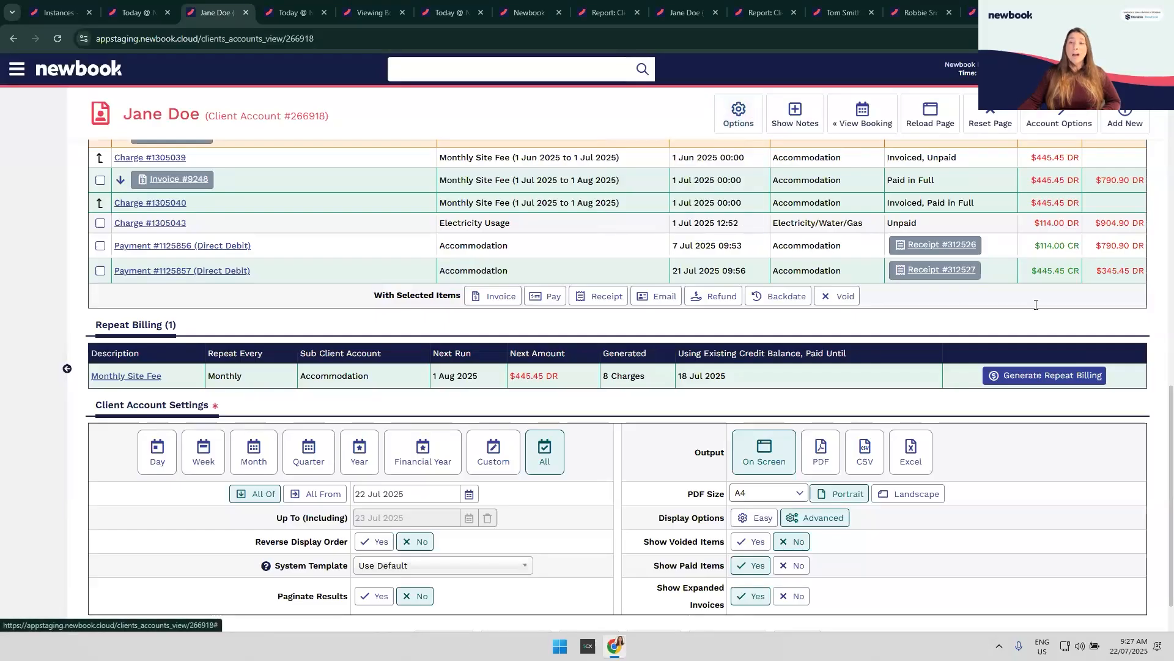
scroll(1096, 195, "up", 2)
scroll(1096, 197, "up", 4)
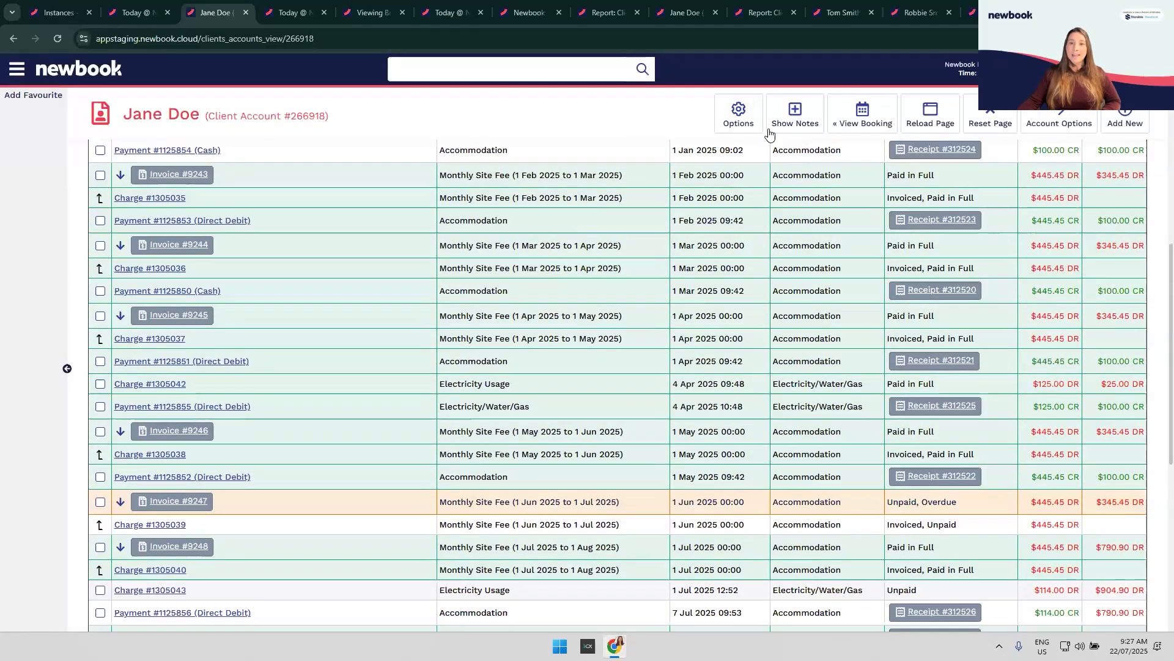
left_click(739, 115)
left_click(703, 189)
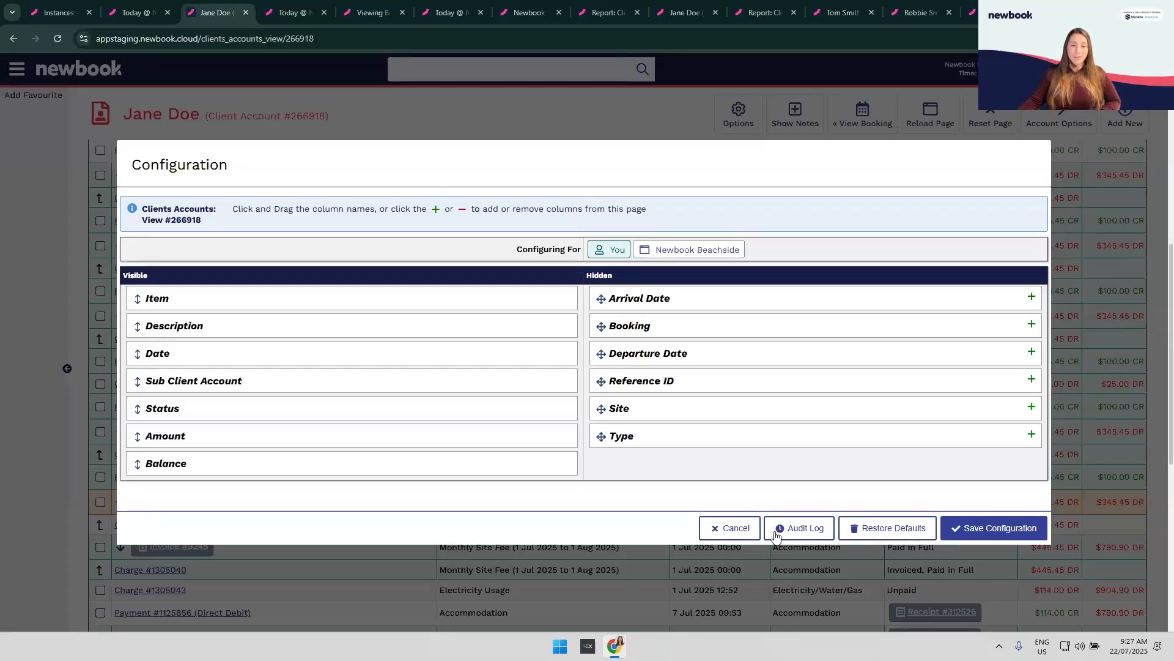
left_click(742, 126)
left_click(739, 114)
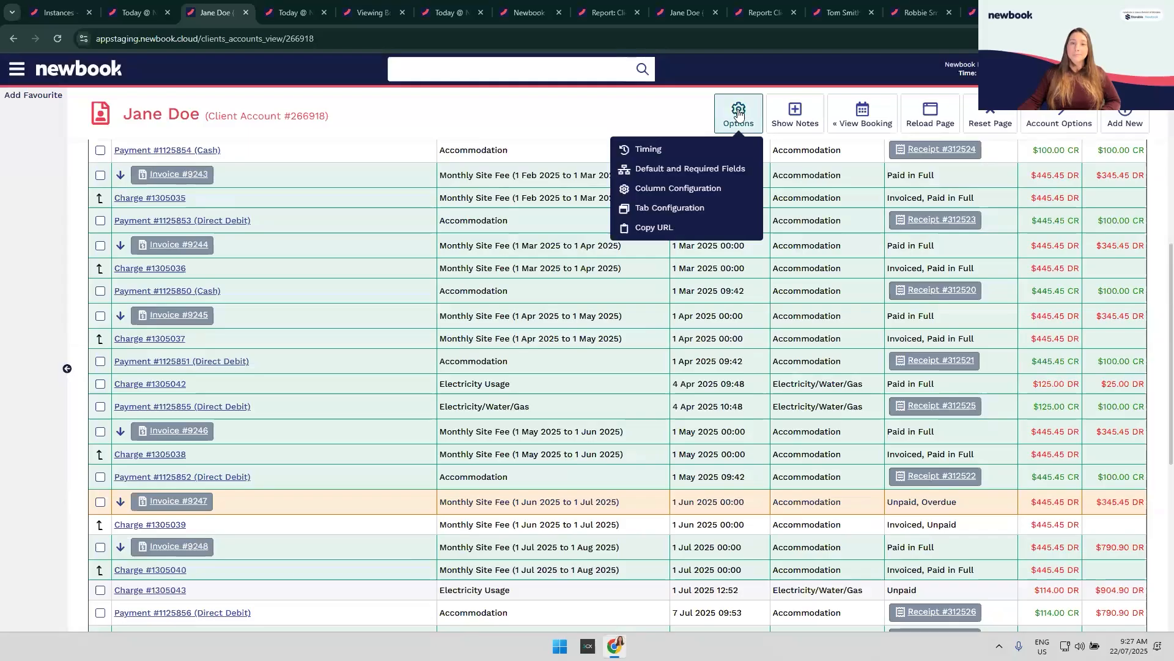
left_click(752, 430)
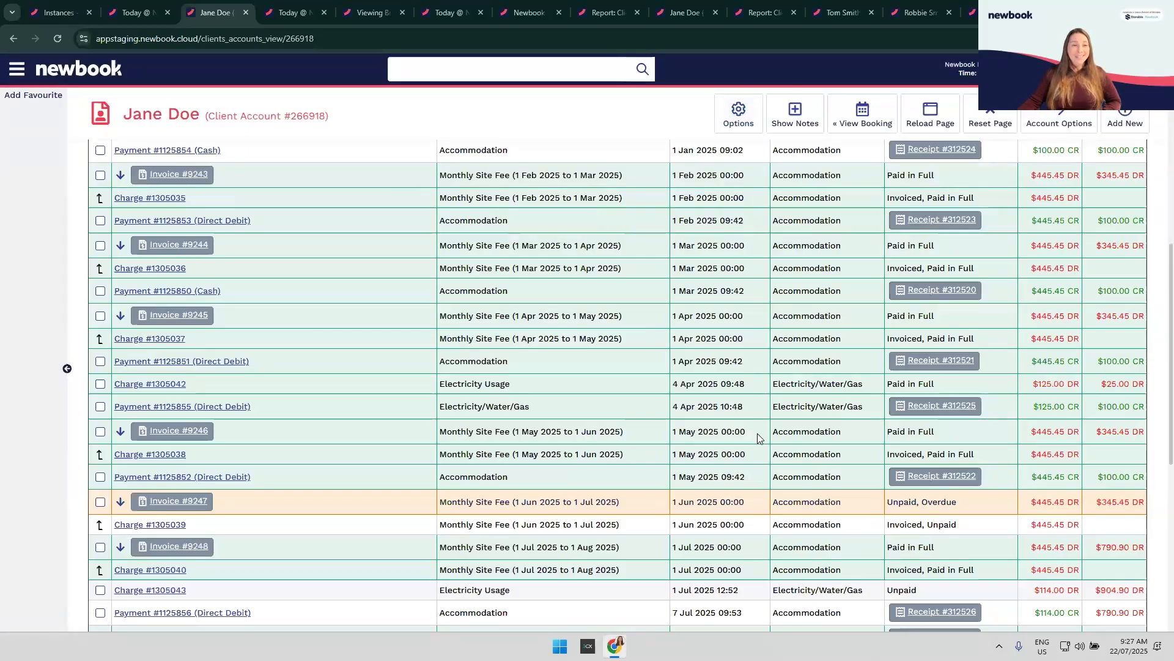
scroll(757, 433, "down", 4)
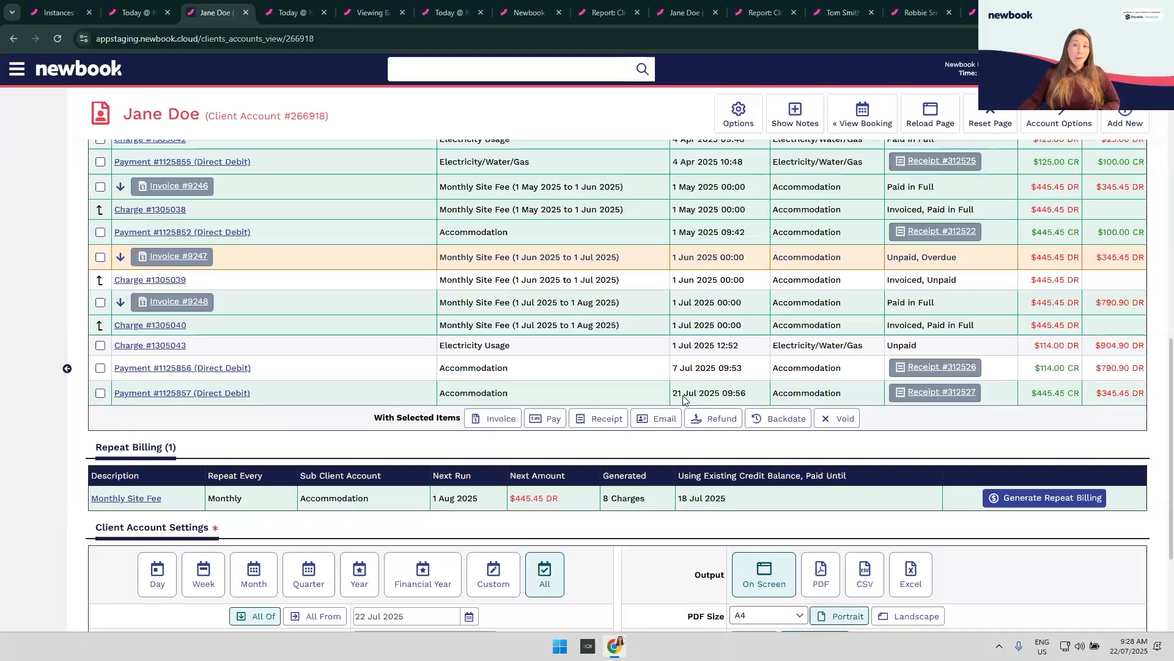
Step: In Tab Configuration, move Repeat Billing above Client Account Information
scroll(683, 399, "up", 1)
left_click(738, 113)
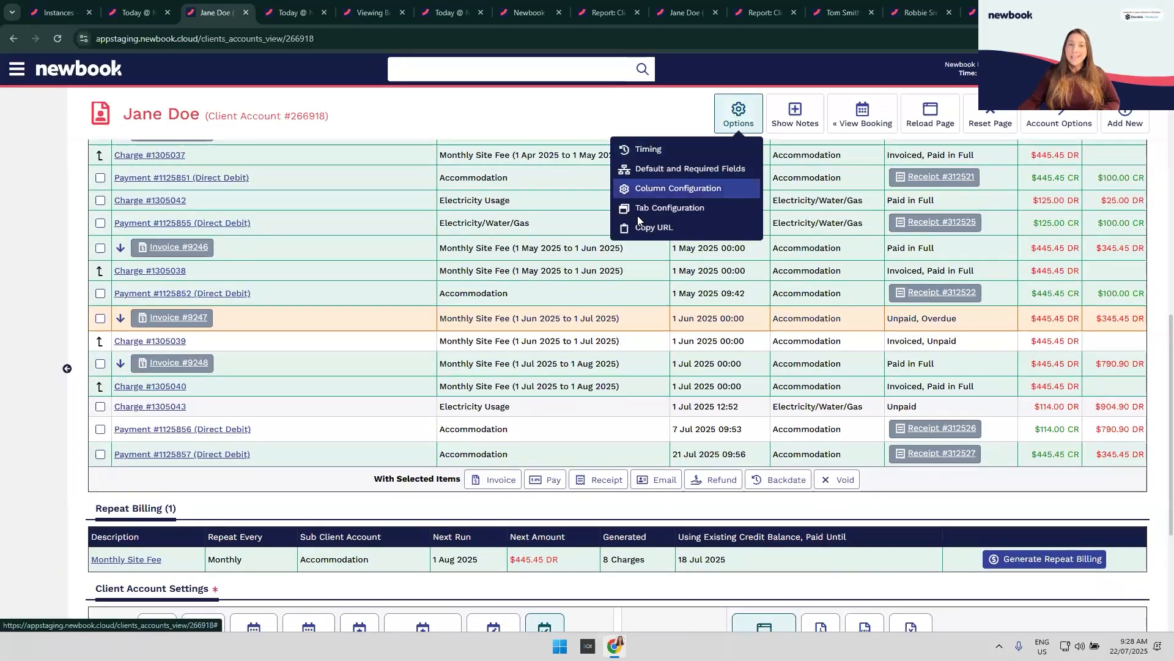
left_click(669, 210)
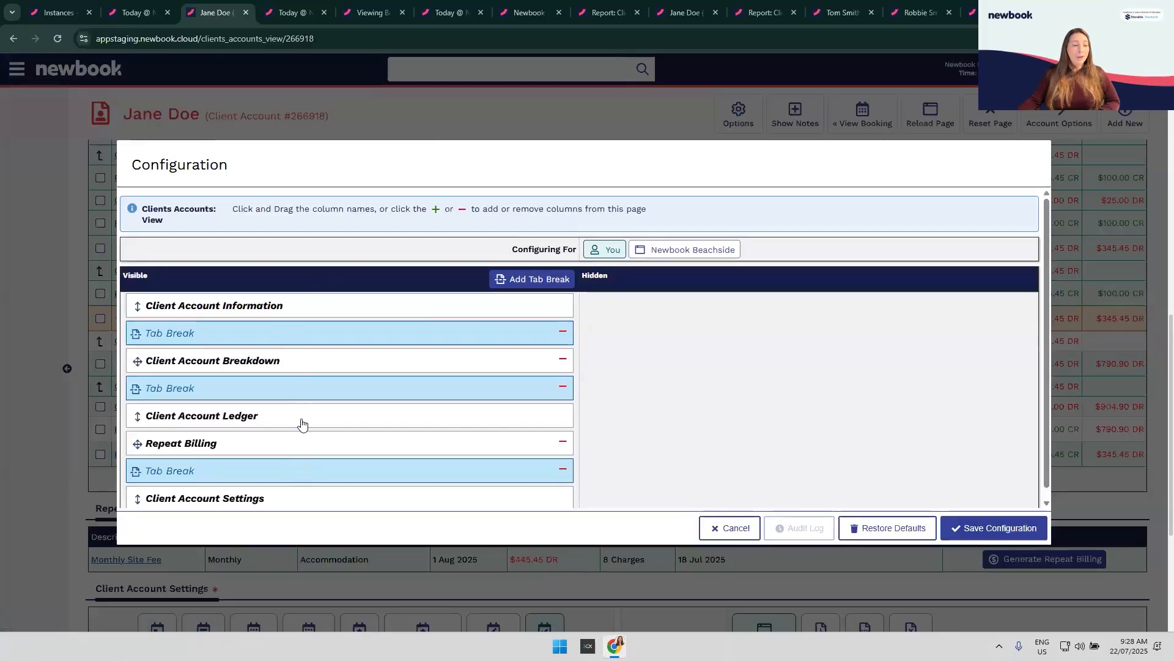
left_click_drag(172, 448, 165, 304)
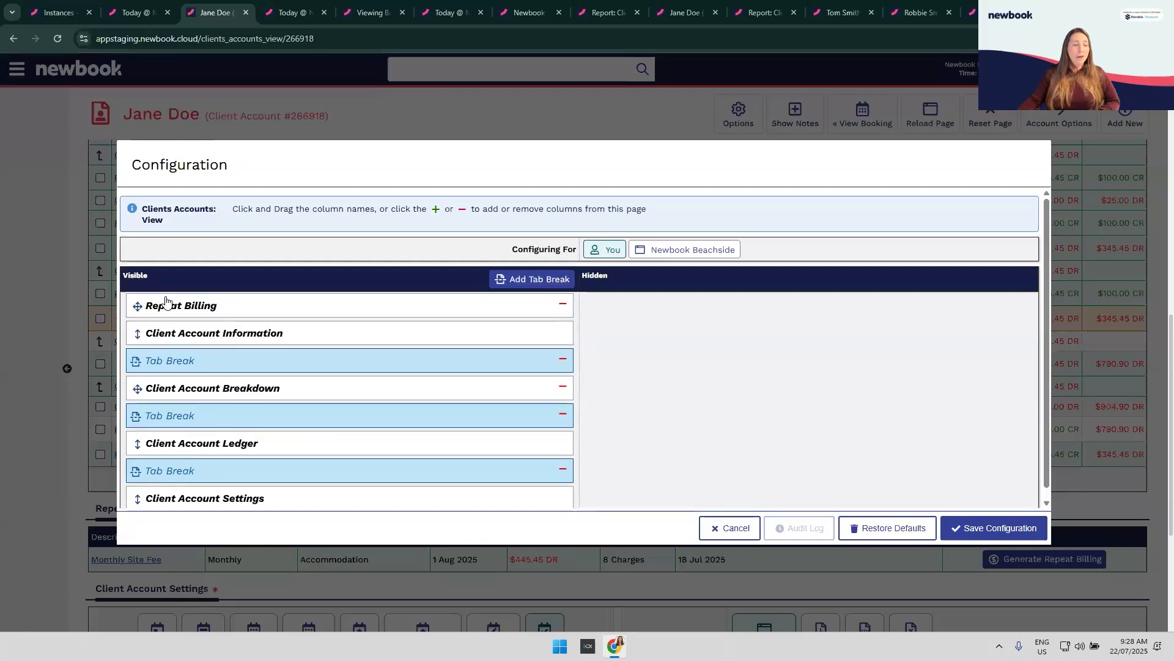
Step: Add a tab break directly below Repeat Billing and save the configuration
left_click(533, 282)
scroll(460, 391, "down", 1)
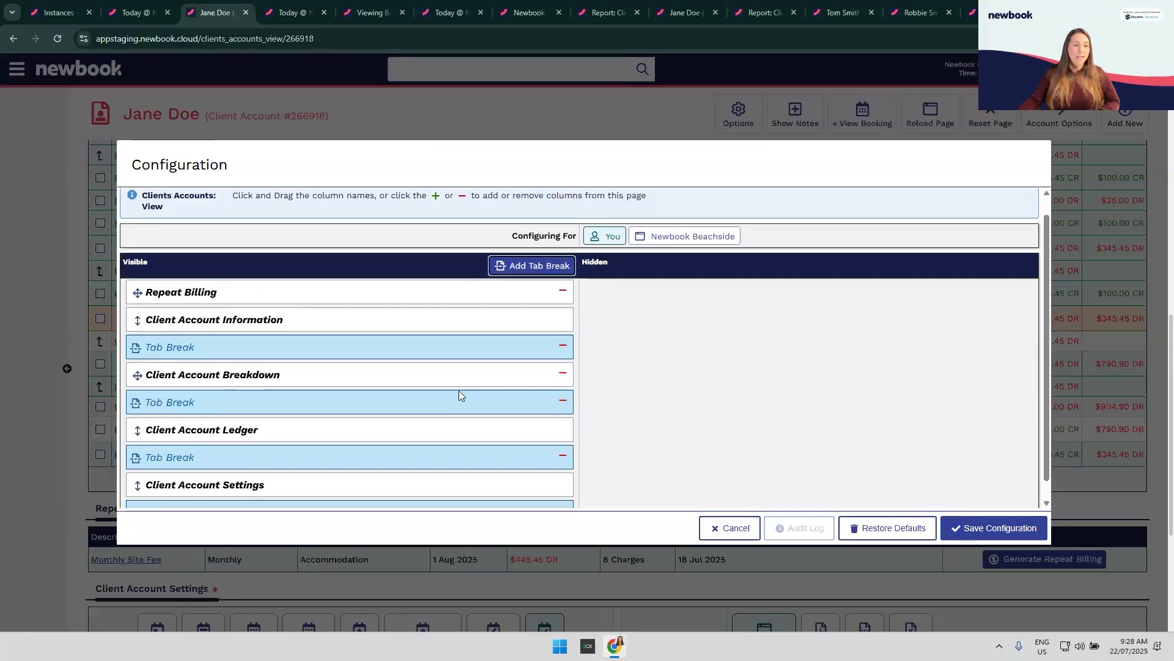
left_click_drag(326, 490, 262, 325)
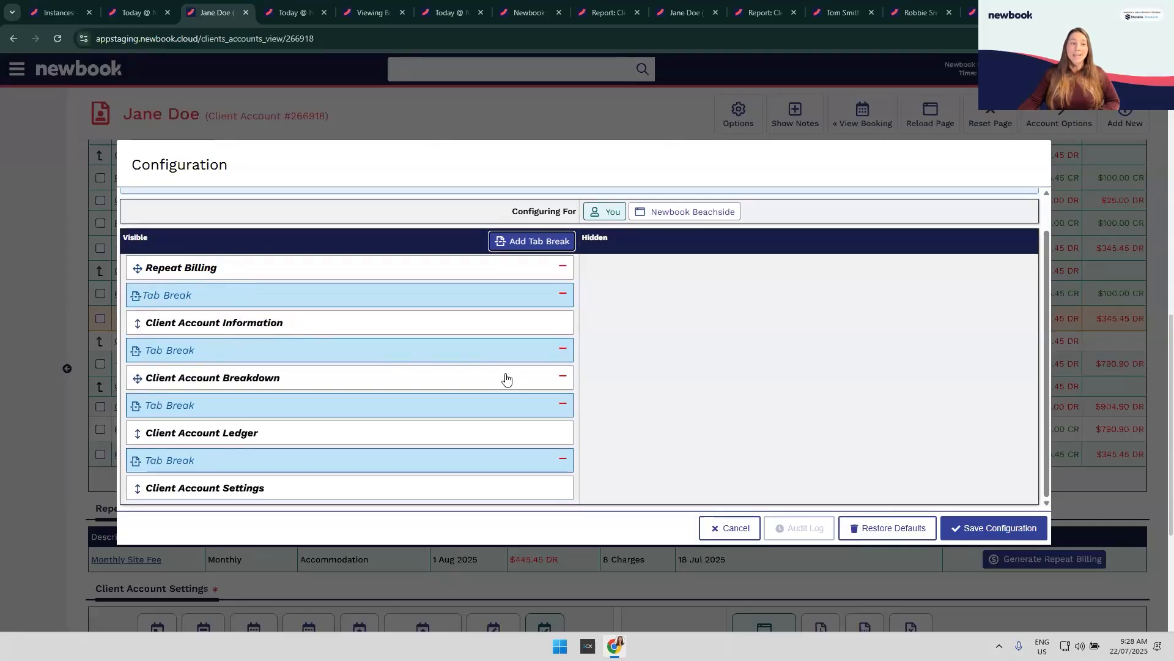
left_click(1008, 529)
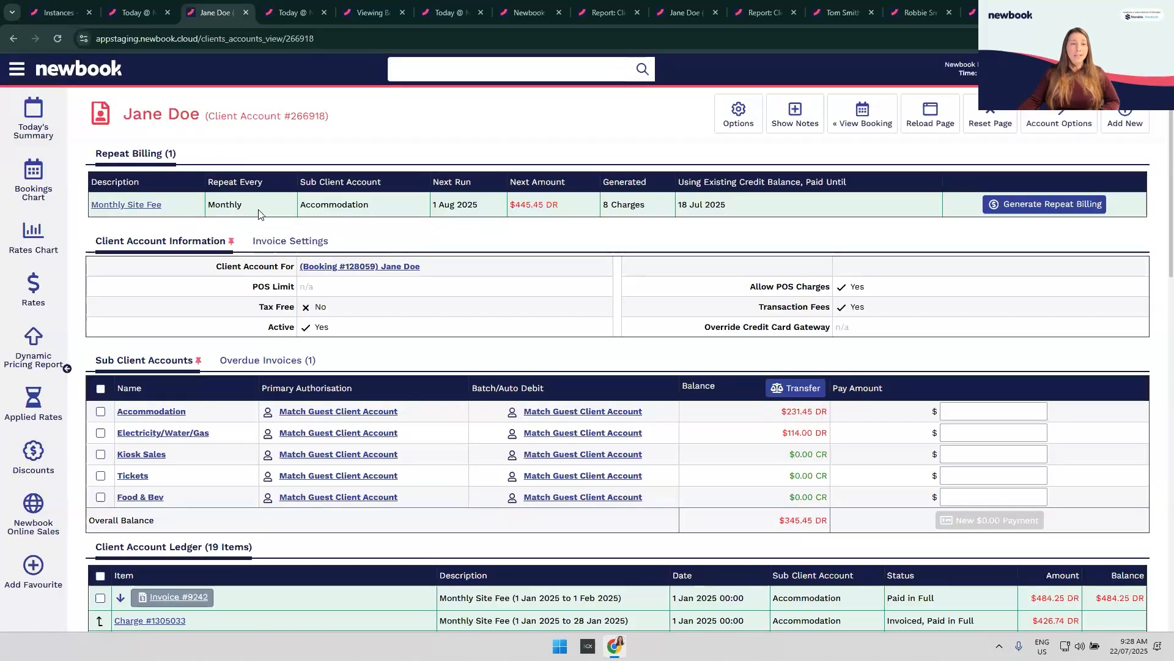
scroll(590, 361, "down", 6)
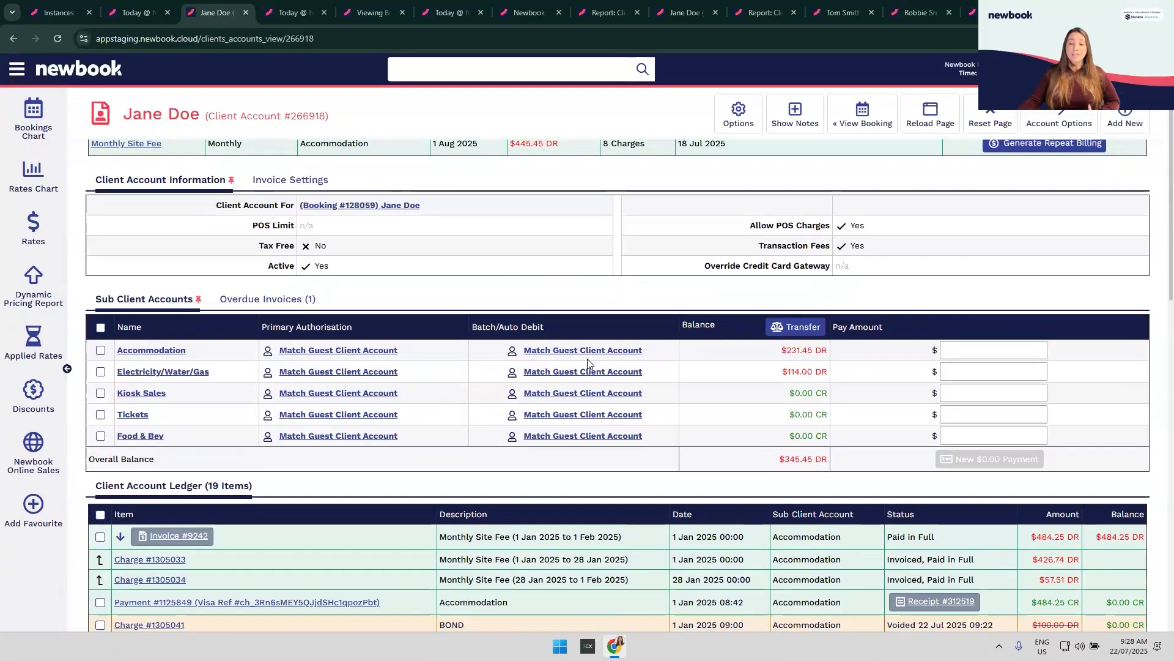
scroll(595, 354, "up", 6)
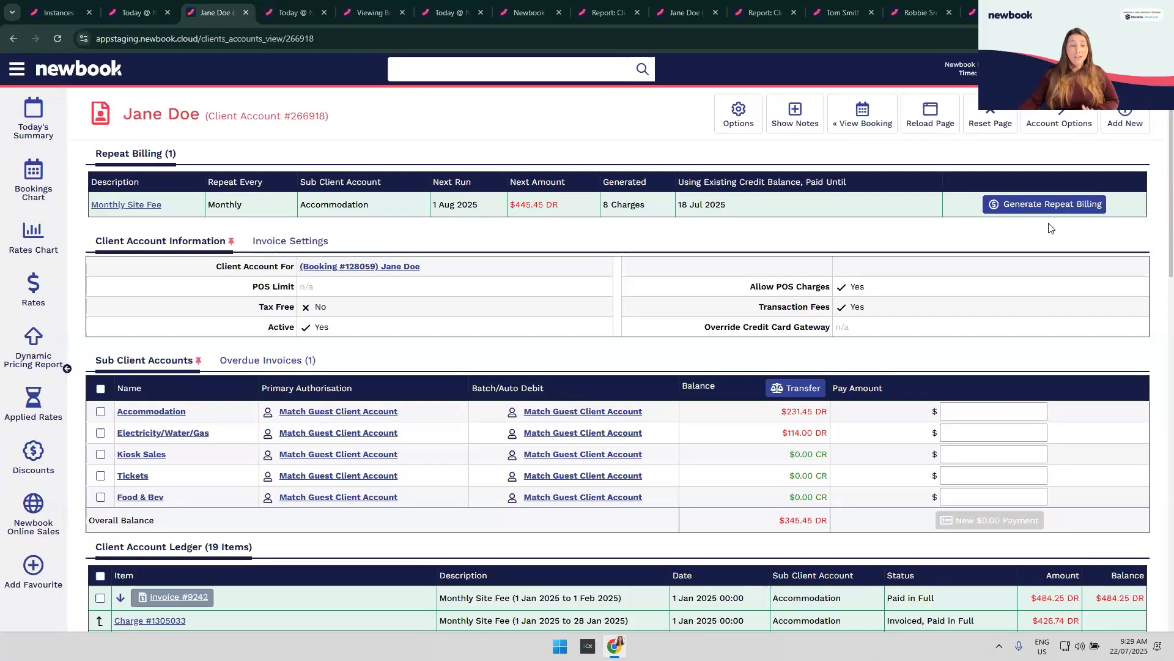
scroll(1050, 256, "down", 10)
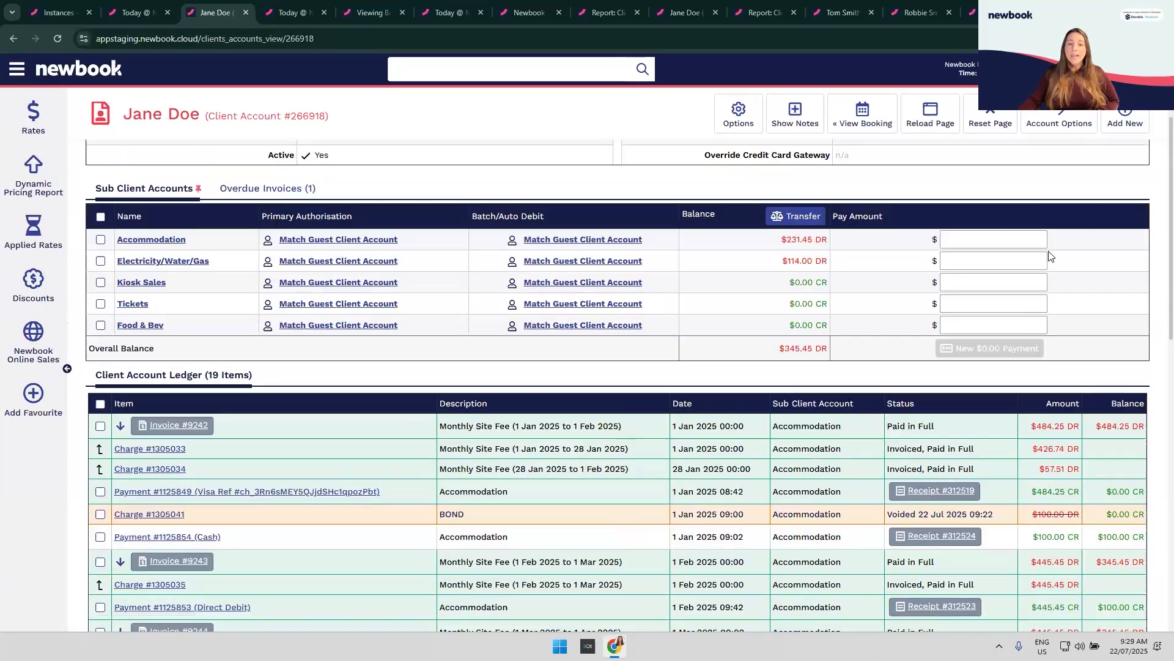
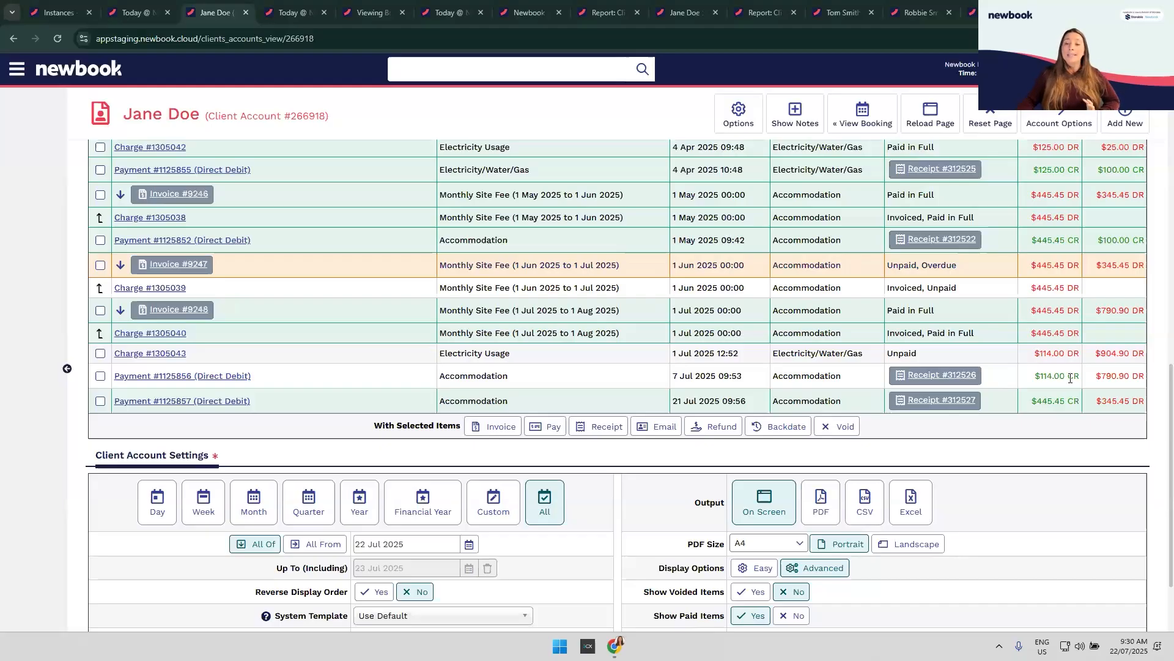
Step: Tick invoice #9242 and card payment #1125849 in the ledger, then scroll down through it
scroll(523, 273, "up", 6)
scroll(523, 273, "up", 7)
scroll(695, 415, "down", 3)
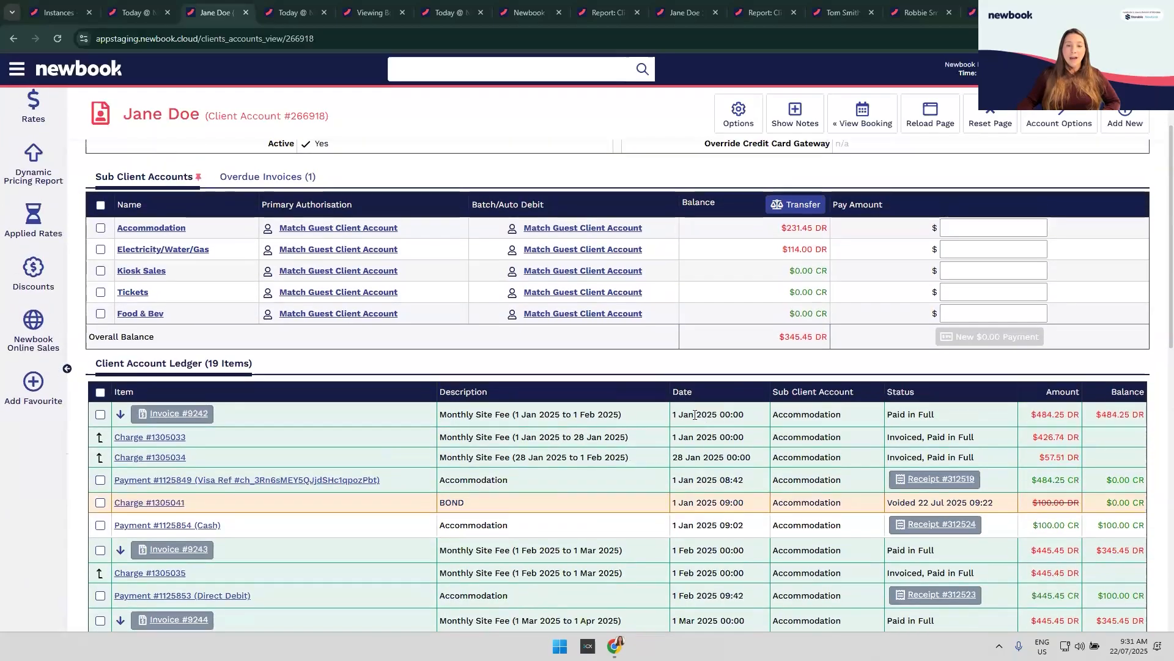
left_click_drag(475, 415, 603, 415)
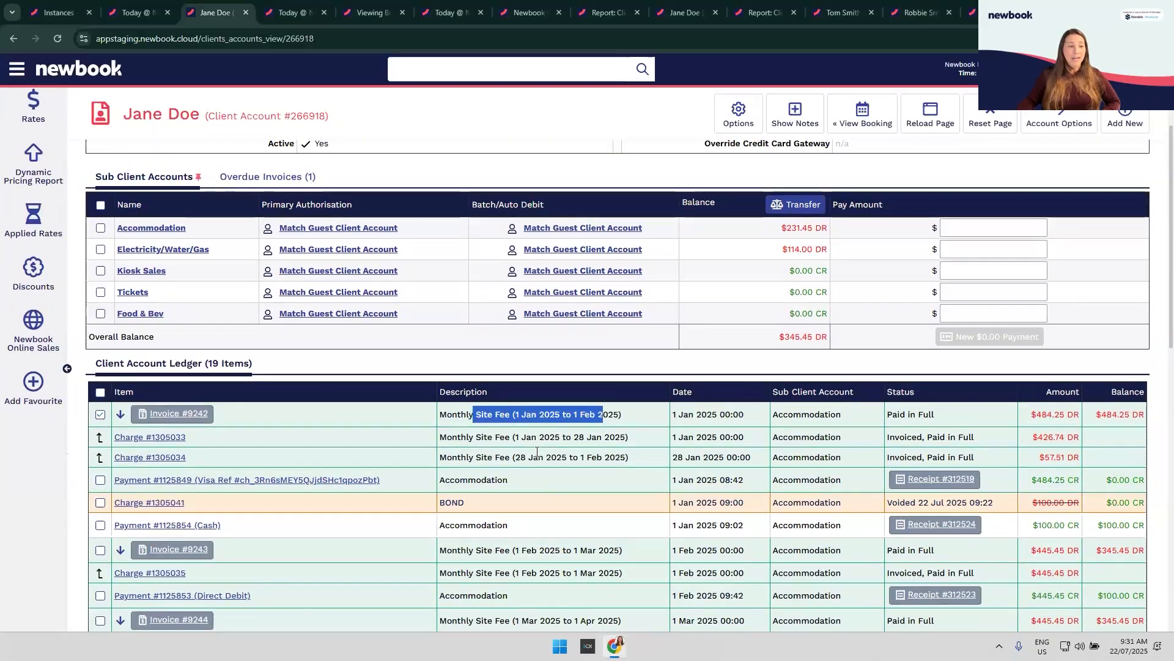
left_click_drag(455, 479, 555, 488)
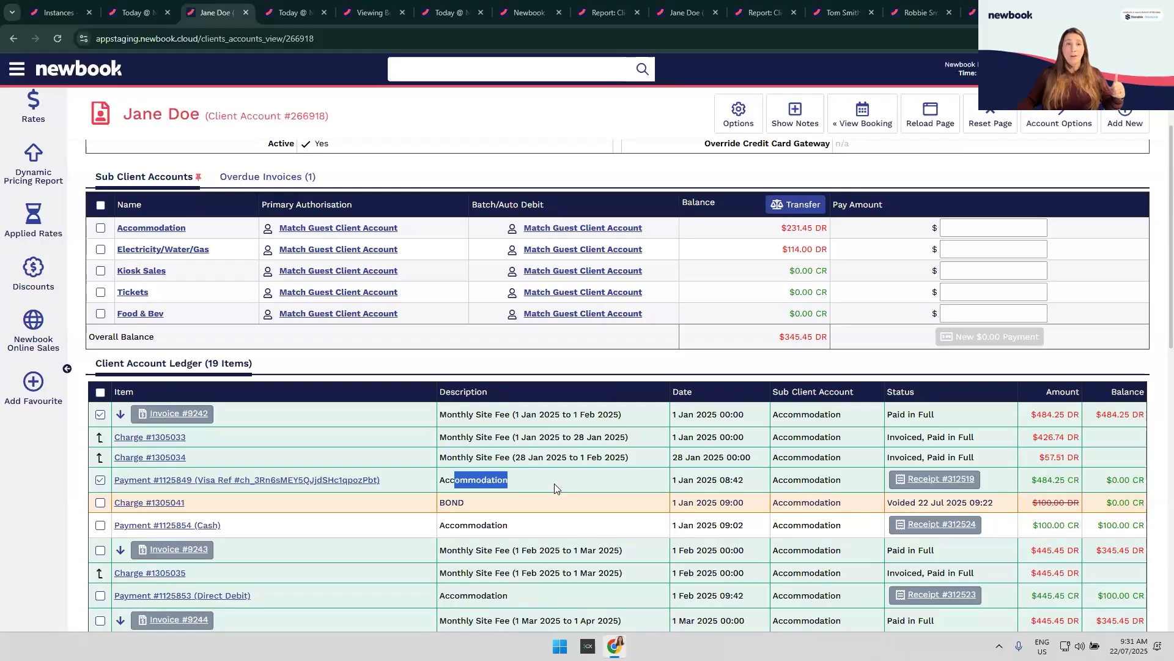
scroll(554, 483, "down", 5)
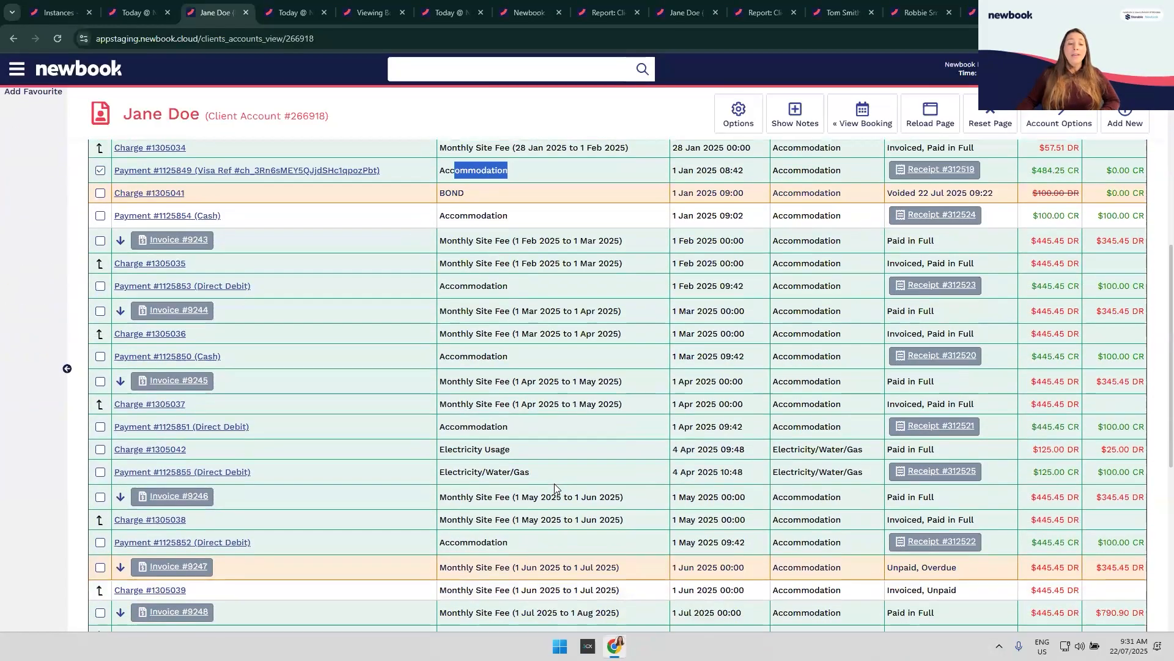
scroll(555, 488, "down", 4)
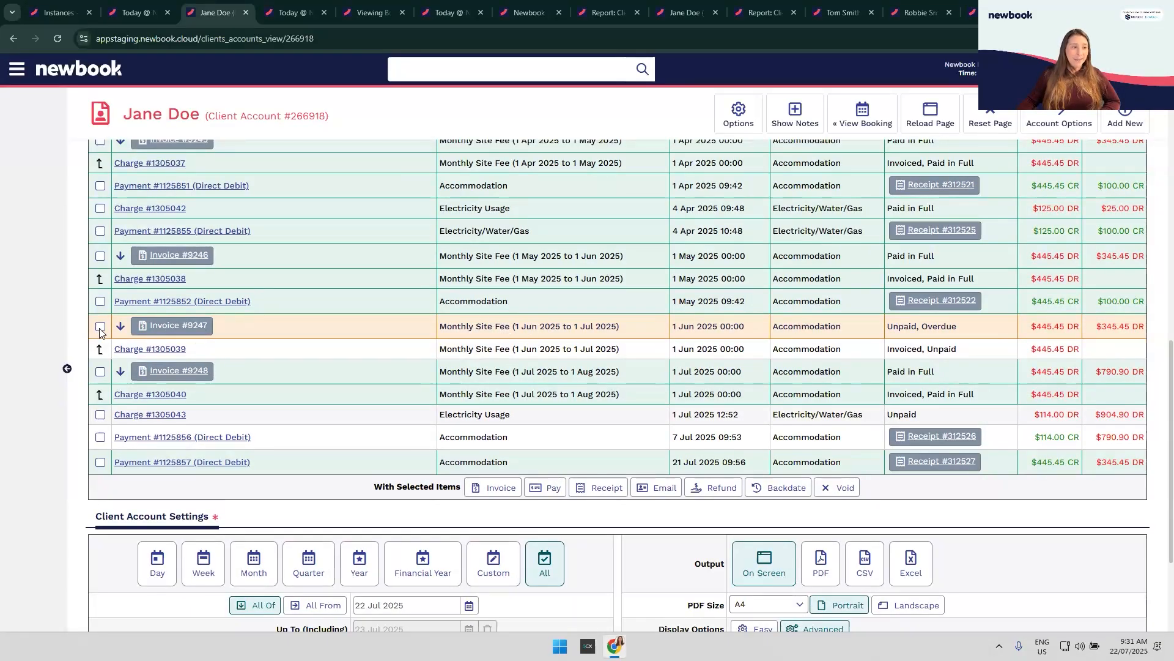
Step: Tick invoices #9248 and #9247 and compare them with the $114.00 direct debit payment #1125856
left_click(101, 372)
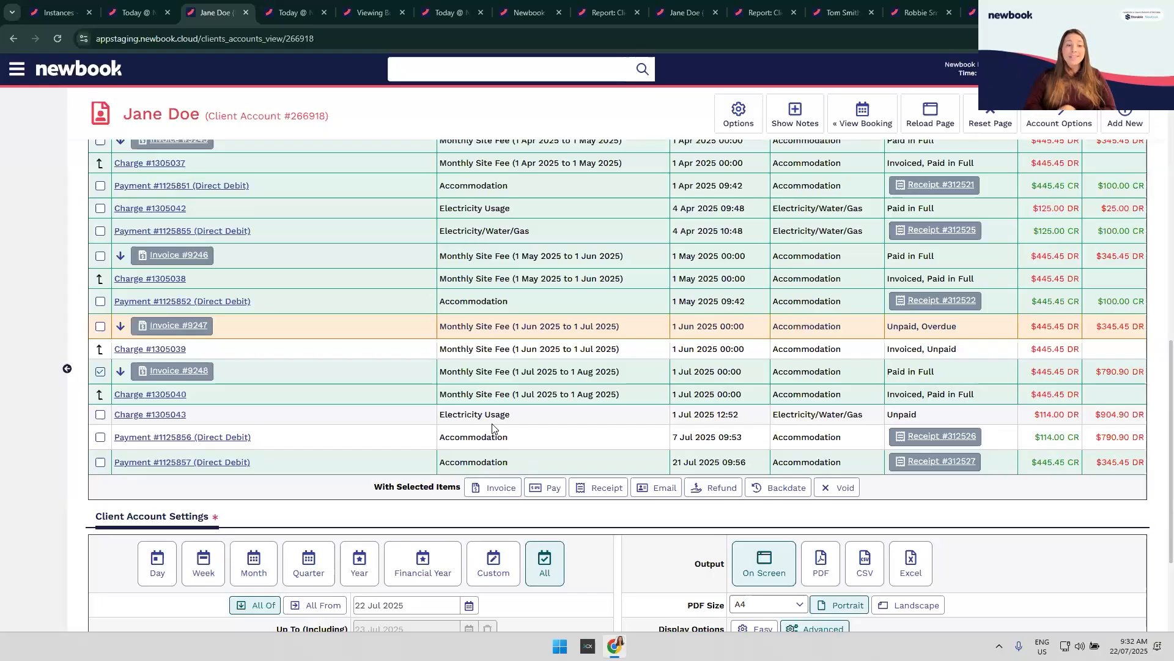
left_click_drag(1034, 437, 1073, 450)
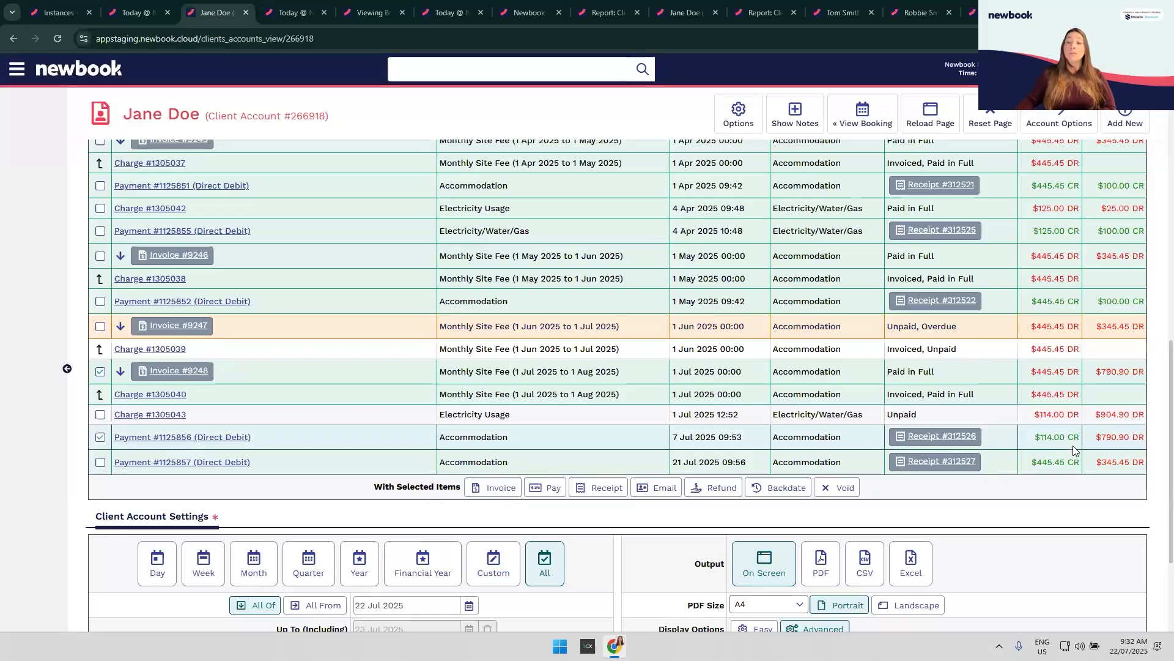
left_click(1073, 445)
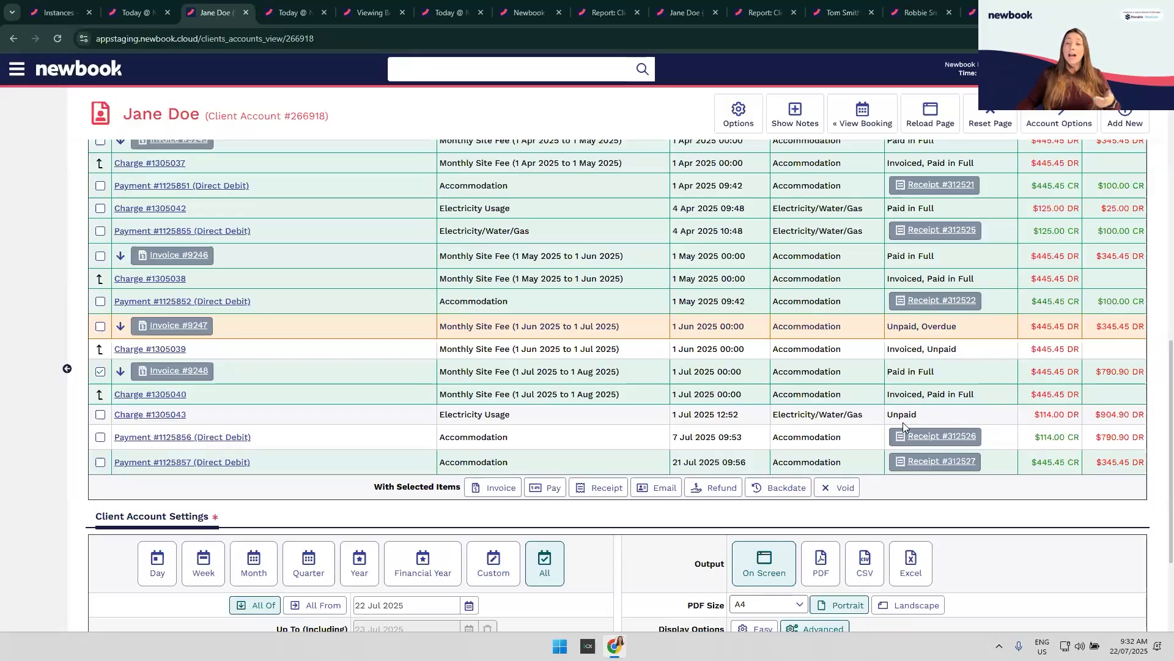
left_click_drag(1035, 438, 1063, 449)
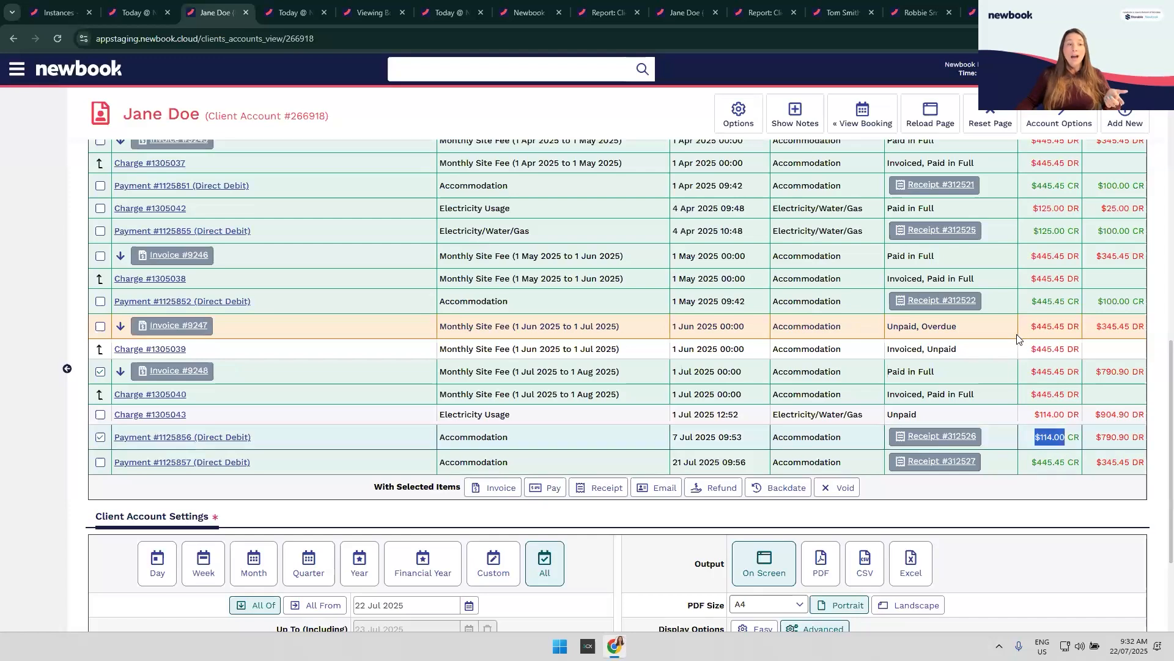
left_click_drag(1031, 328, 1052, 330)
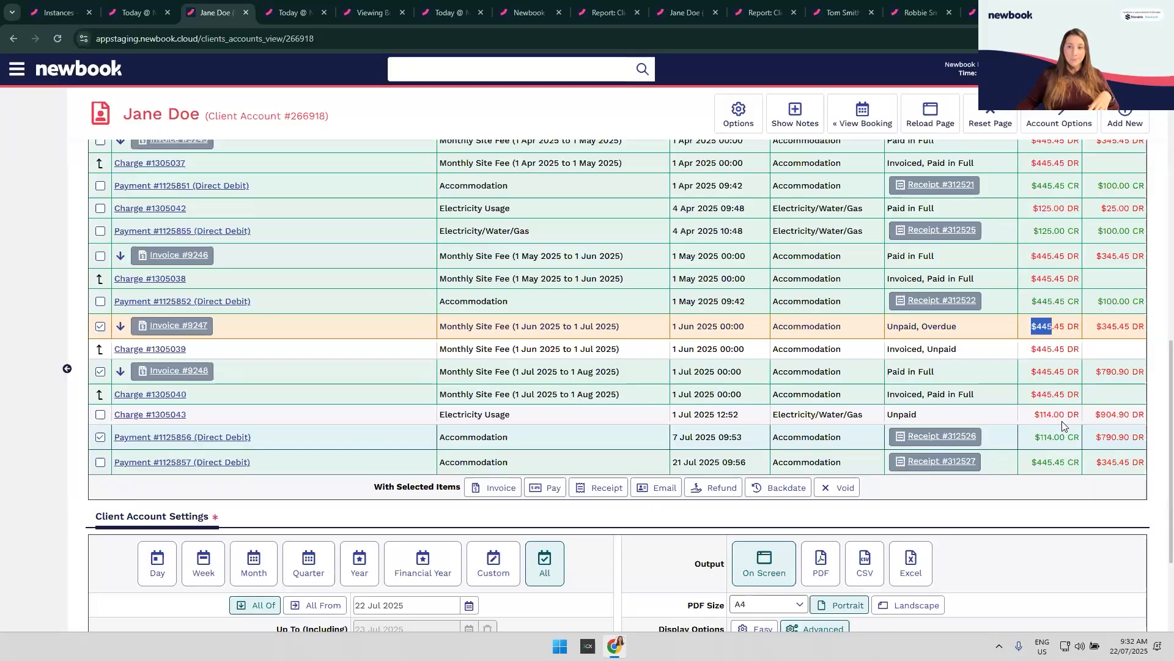
Step: Untick invoices #9248 and #9247 and payment #1125856 in the ledger
left_click(1061, 514)
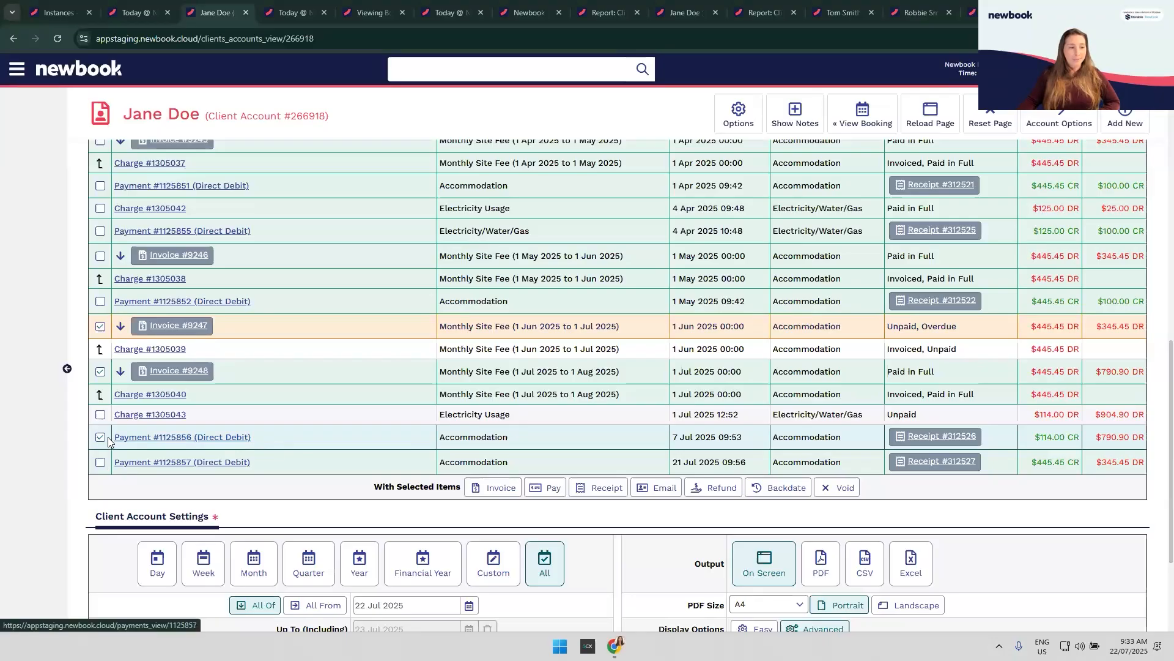
left_click(101, 372)
left_click(100, 326)
left_click(99, 438)
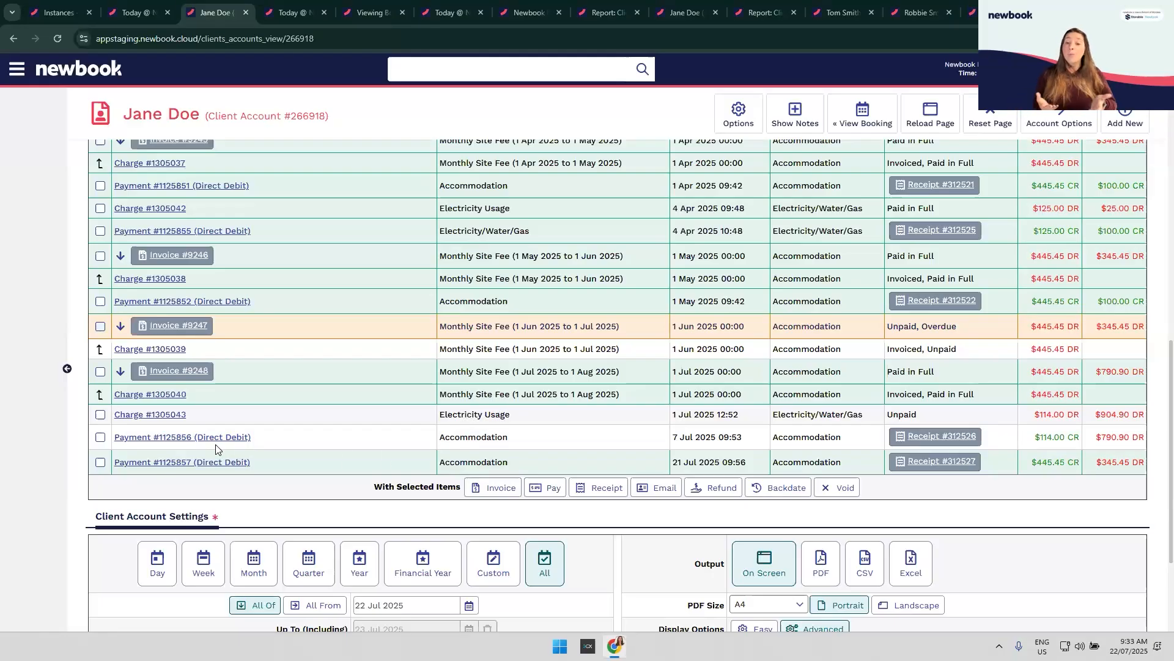
Step: Start Reconcile from Account Options, applying payments to all sub client accounts with no Stop After date
scroll(860, 515, "up", 10)
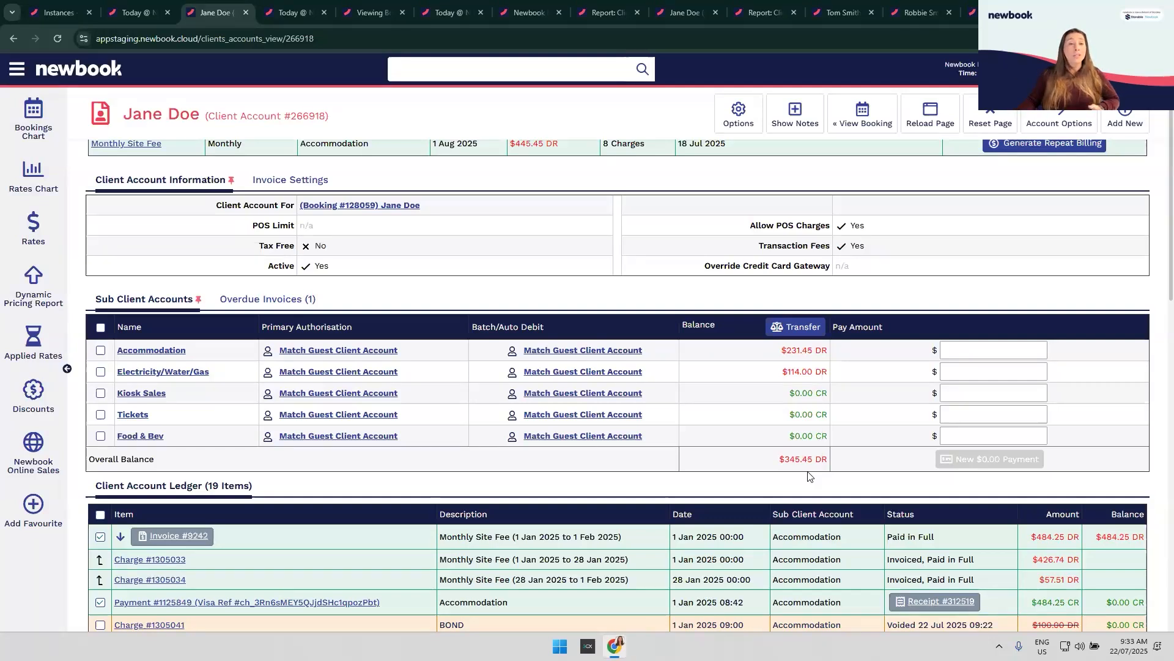
left_click(1063, 115)
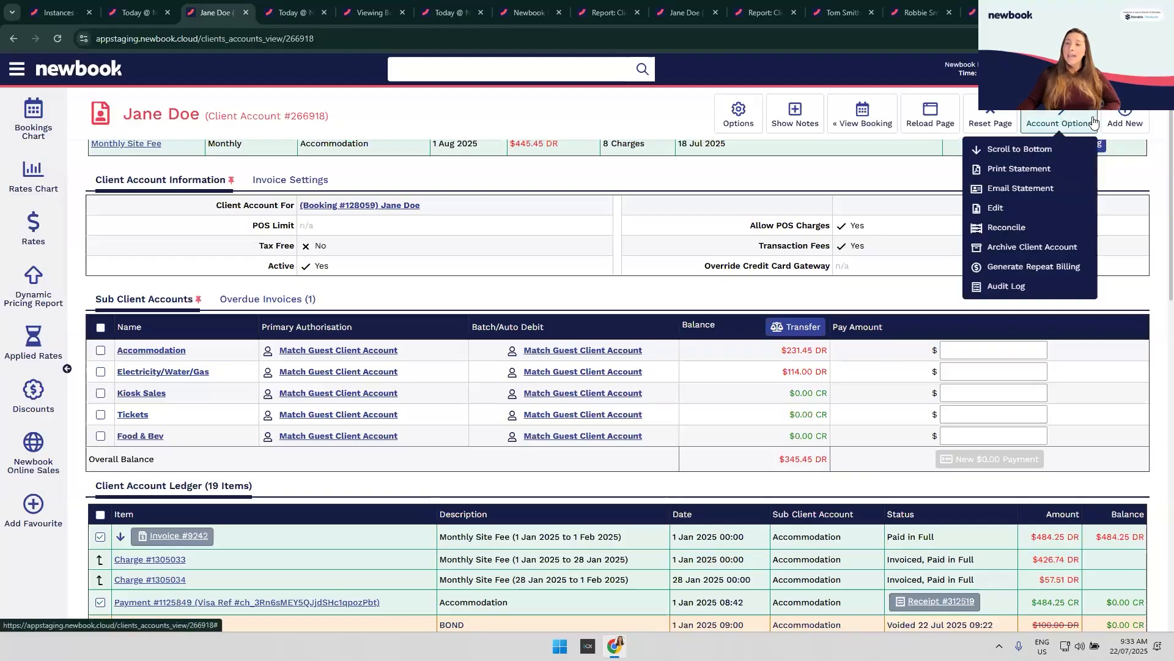
left_click(1017, 232)
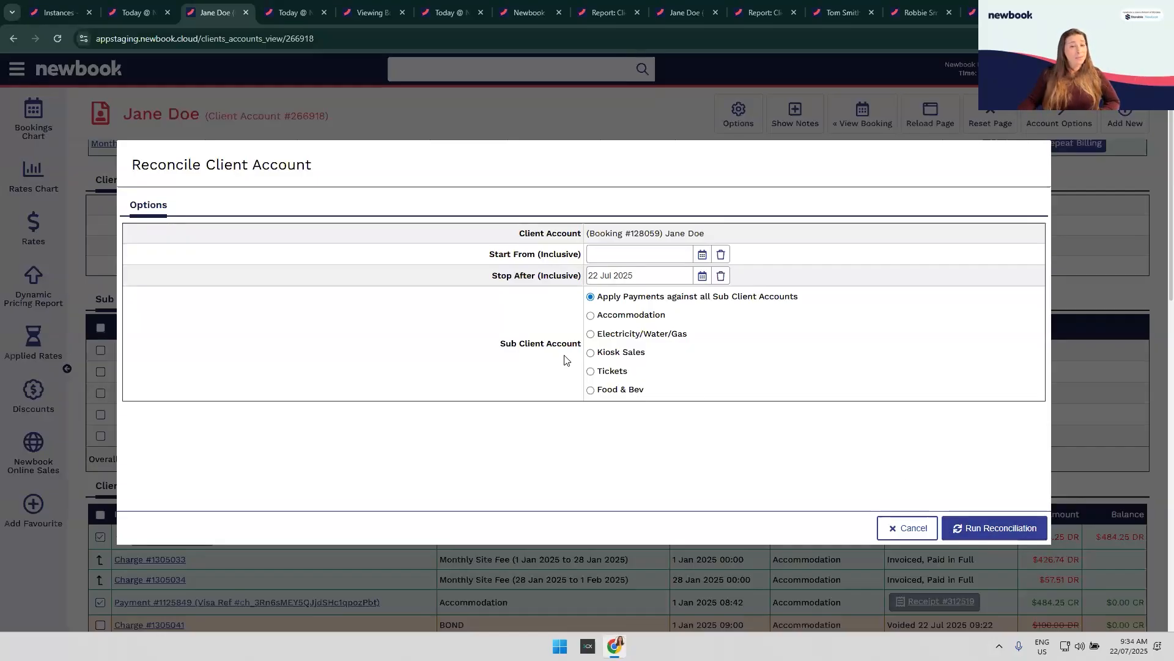
left_click(610, 318)
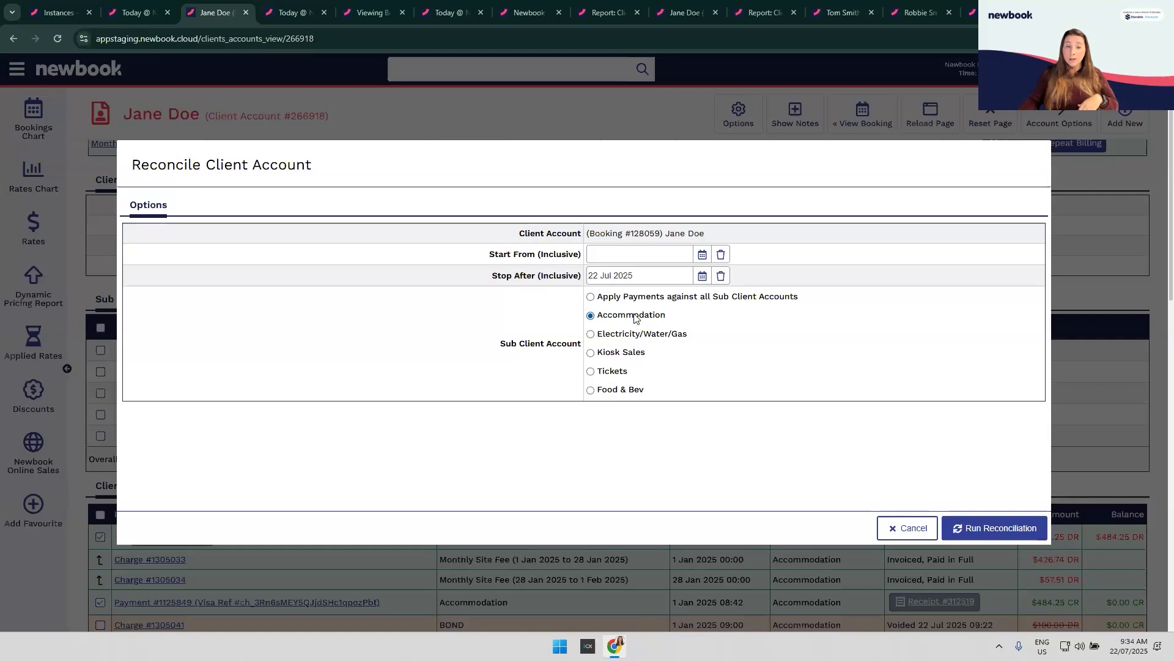
left_click(619, 299)
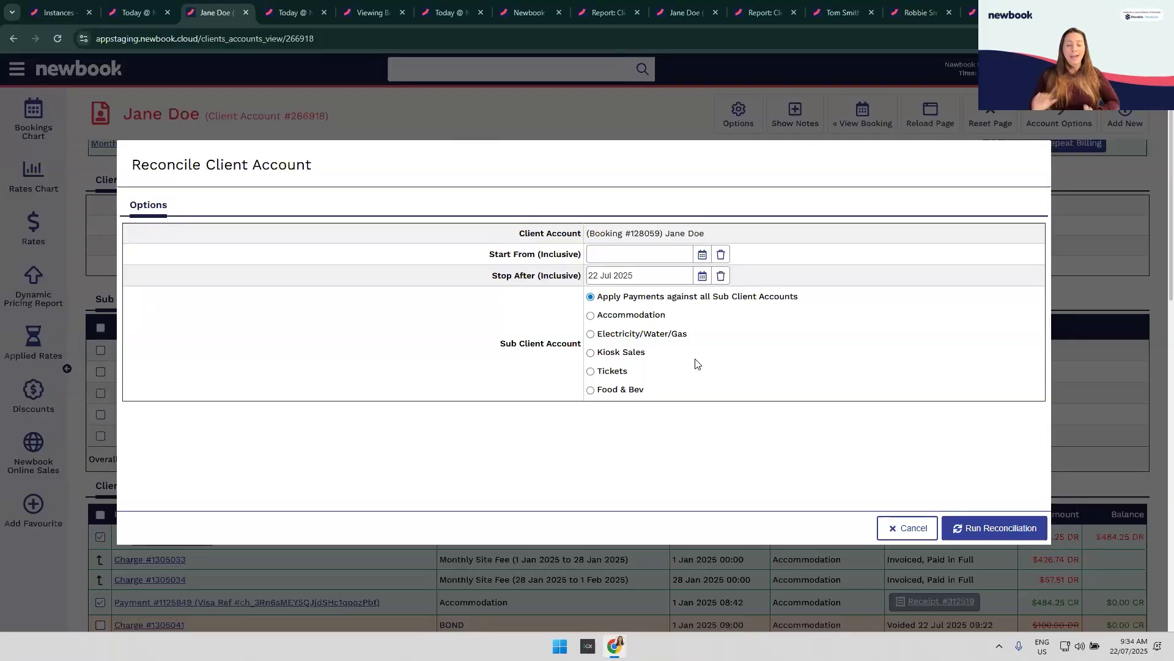
left_click(721, 278)
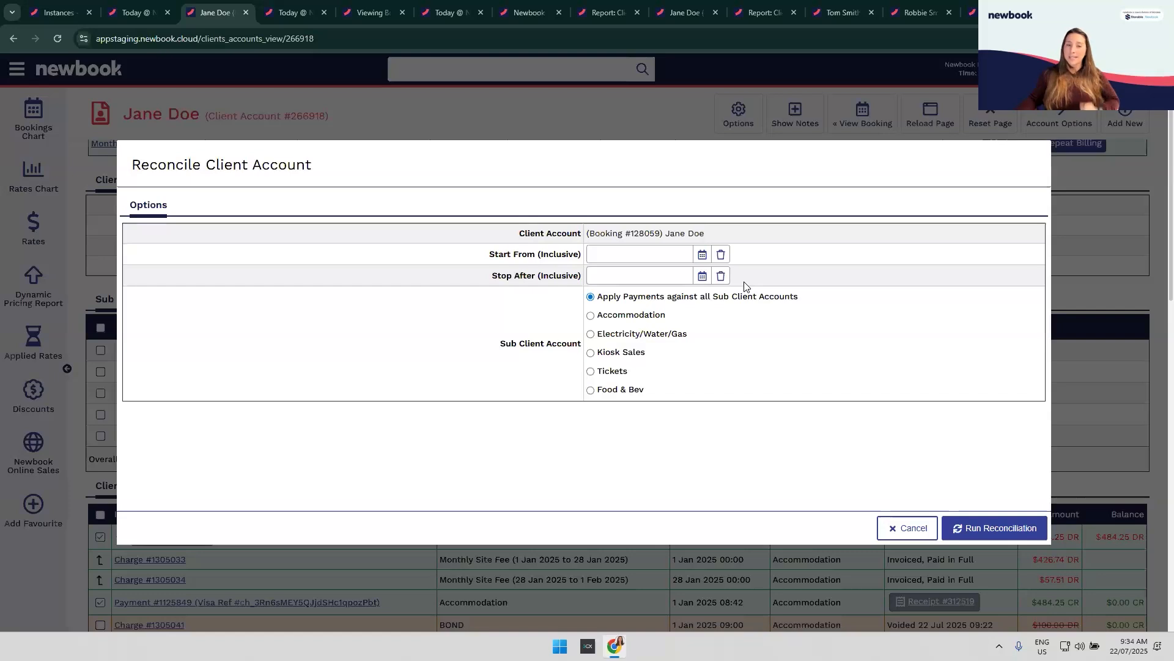
Step: Run the reconciliation and check that invoice #9247 now shows $214.00 paid but overdue
left_click(1006, 530)
scroll(1080, 451, "up", 1)
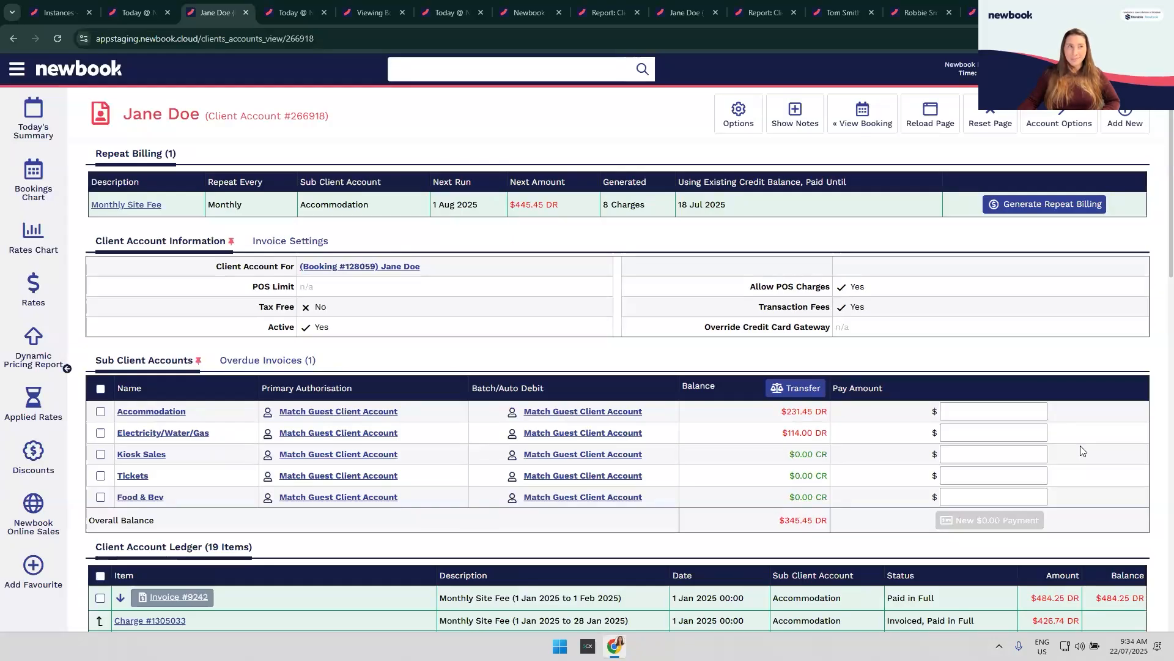
scroll(1083, 451, "down", 3)
scroll(1080, 451, "down", 6)
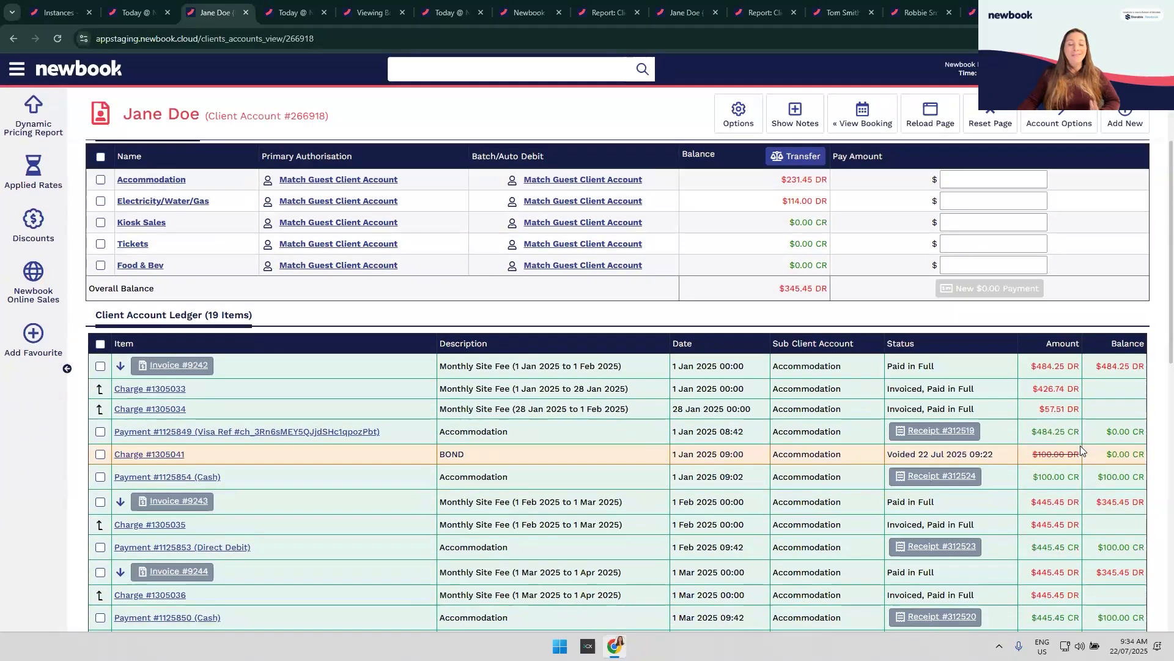
scroll(1080, 448, "down", 2)
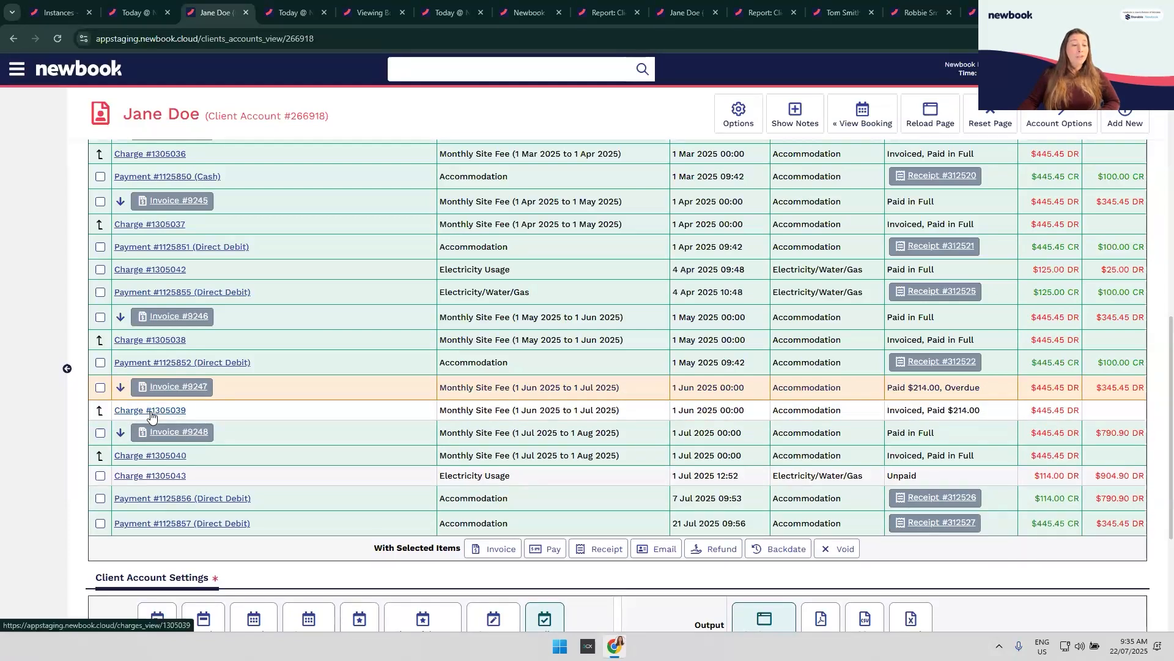
Step: Inspect charge #1305039, then return to the ledger and open payment #1125856's details
left_click(151, 416)
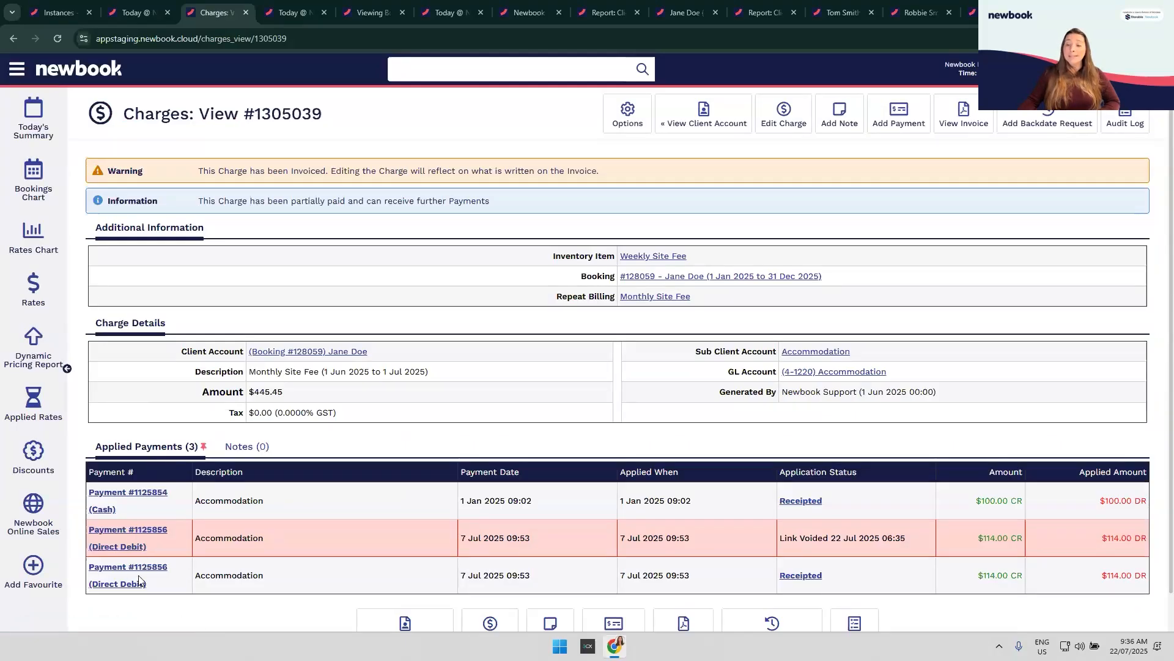
left_click(724, 127)
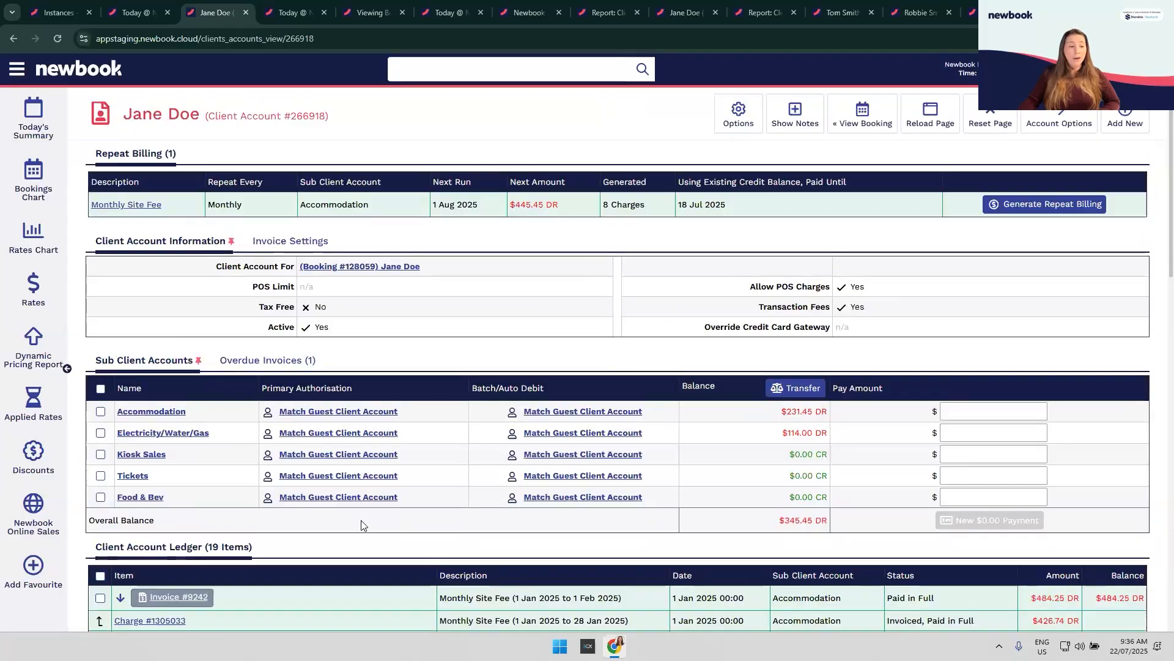
scroll(392, 508, "down", 10)
scroll(406, 563, "up", 5)
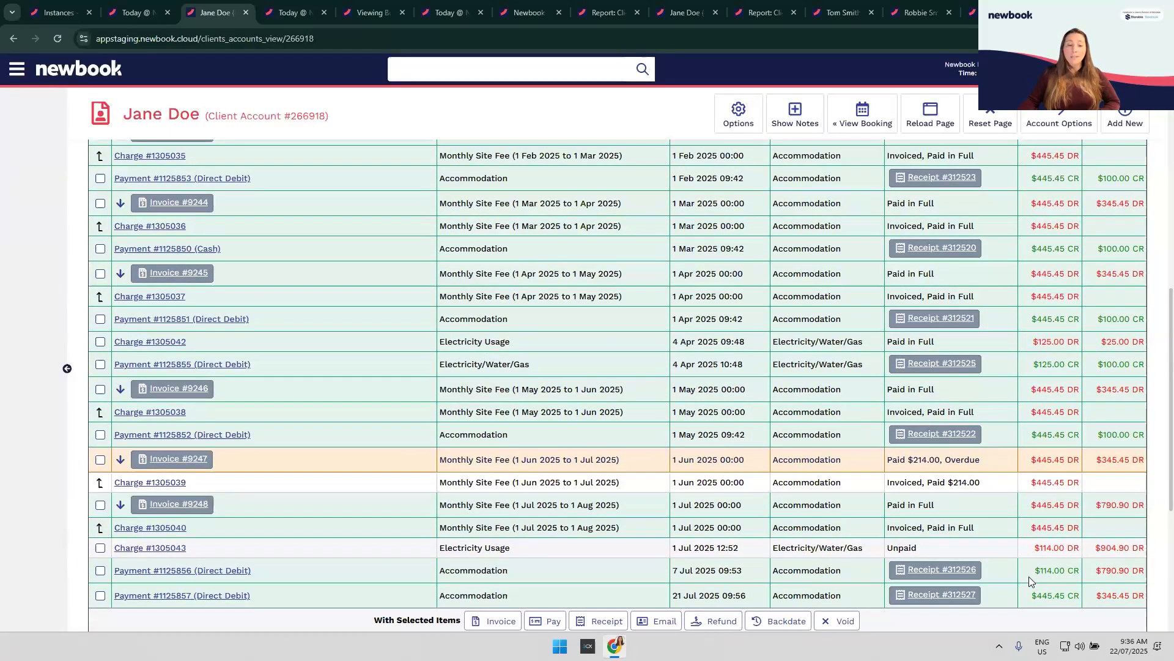
left_click(179, 572)
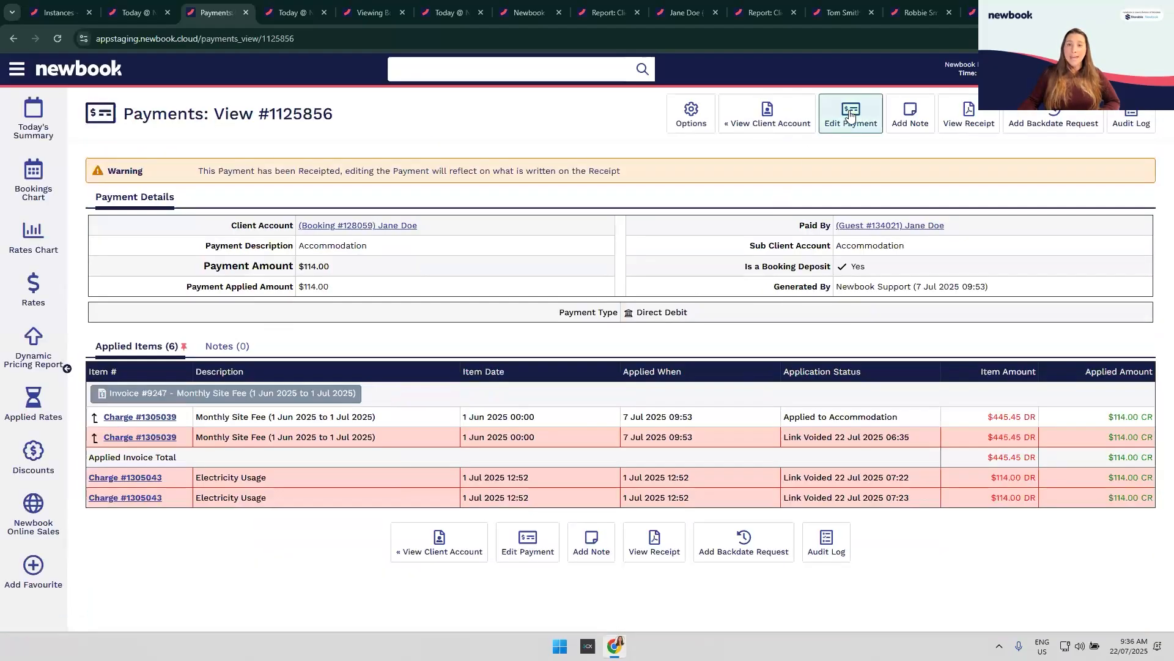
Step: Reallocate payment #1125856's $114.00 from charge #1305039 to electricity charge #1305043 and save
left_click(852, 115)
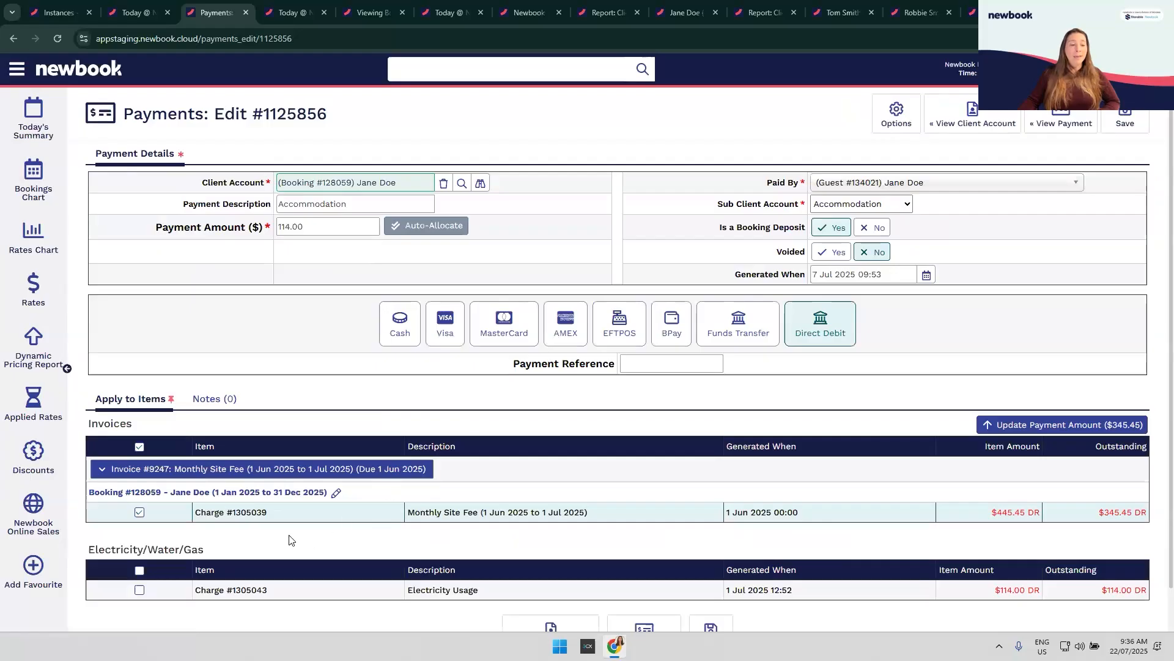
left_click(140, 512)
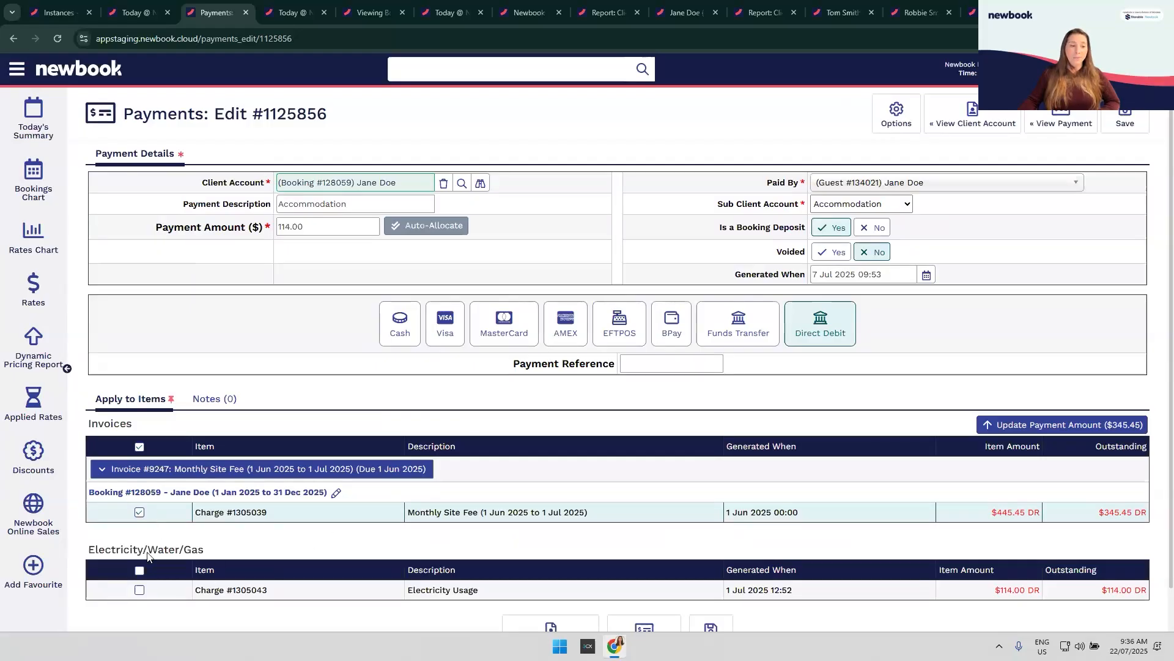
left_click(139, 590)
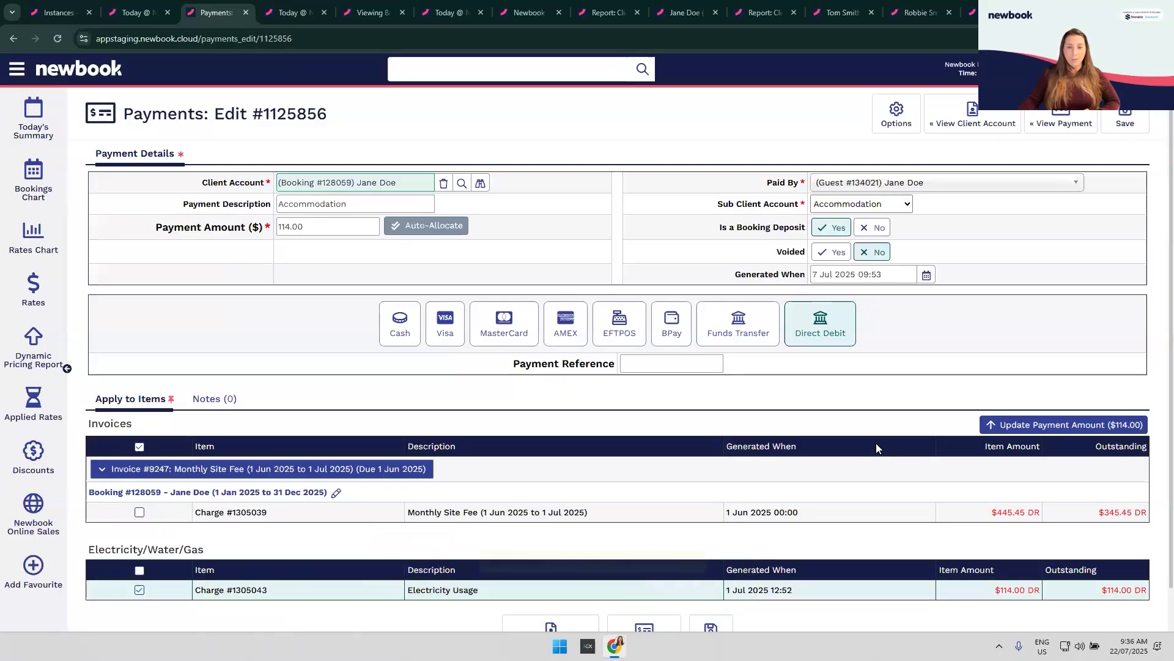
left_click(1126, 122)
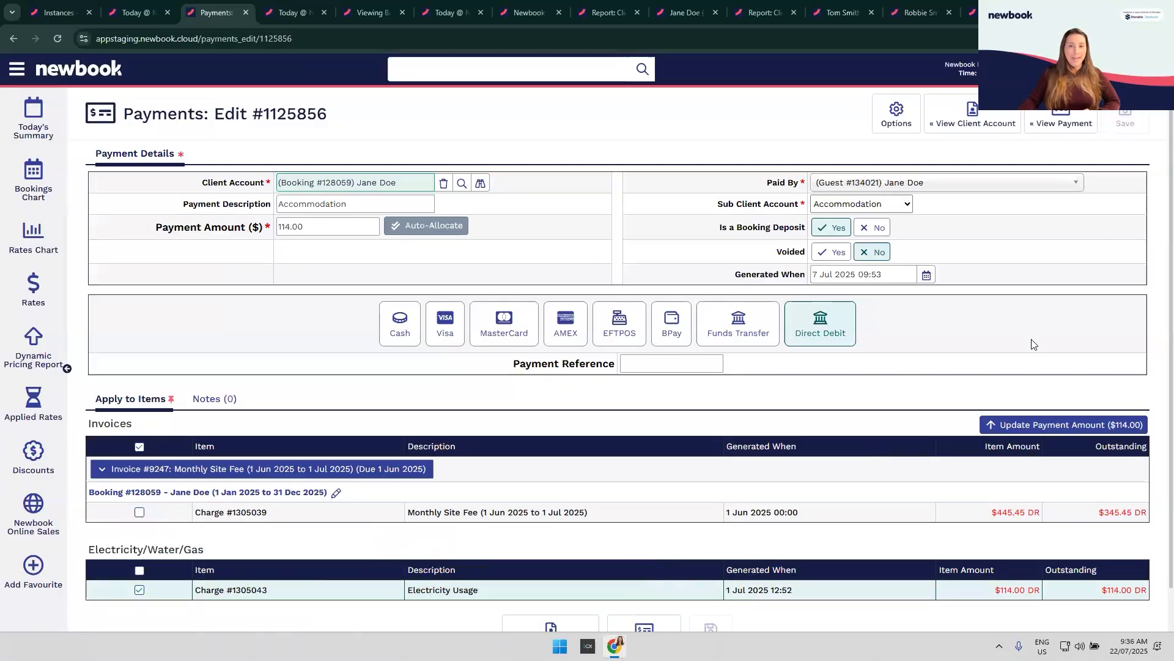
Step: Collapse invoice #9247's charge rows, glance at another guest's booking tab, and return to the account
scroll(865, 437, "down", 10)
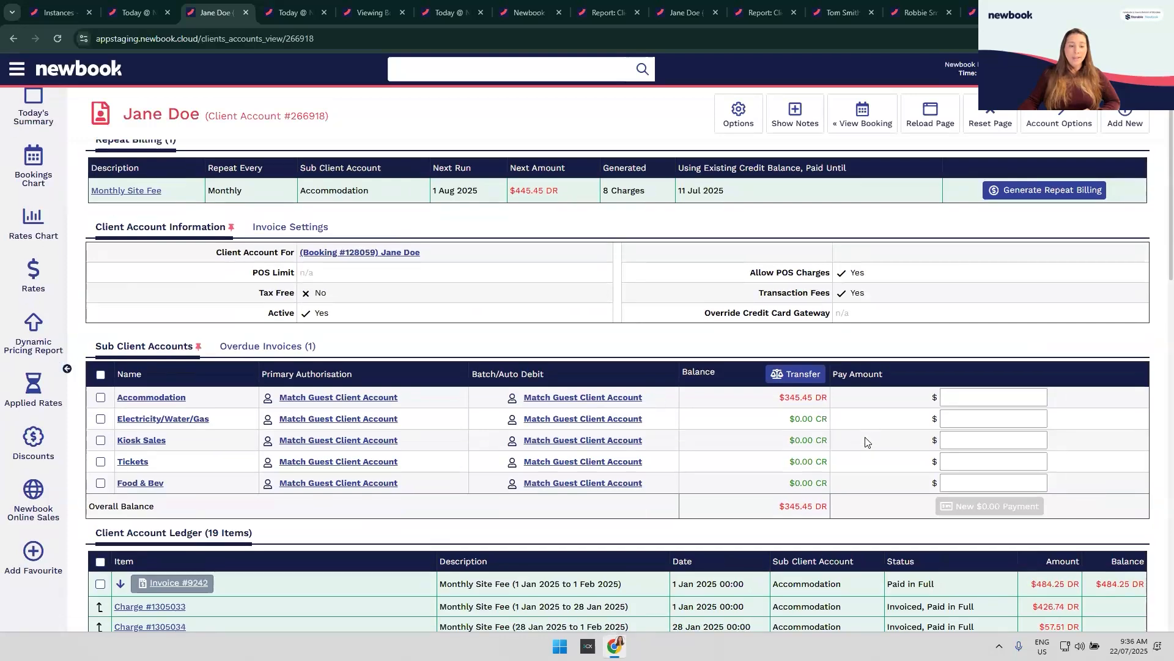
scroll(865, 437, "down", 3)
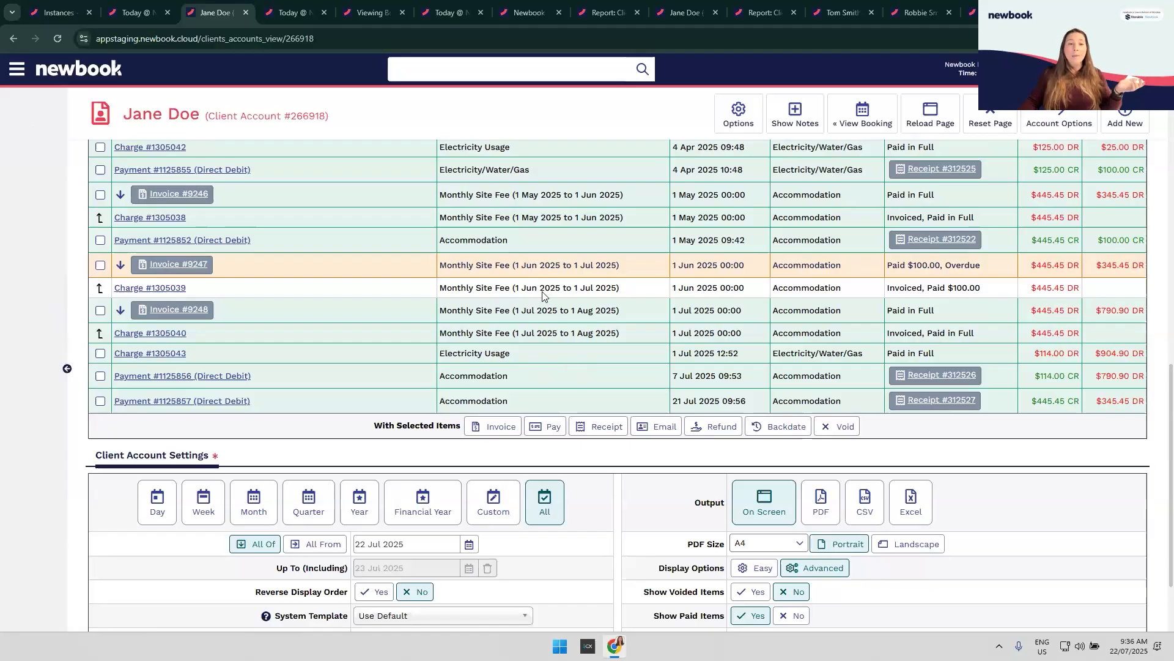
left_click(120, 265)
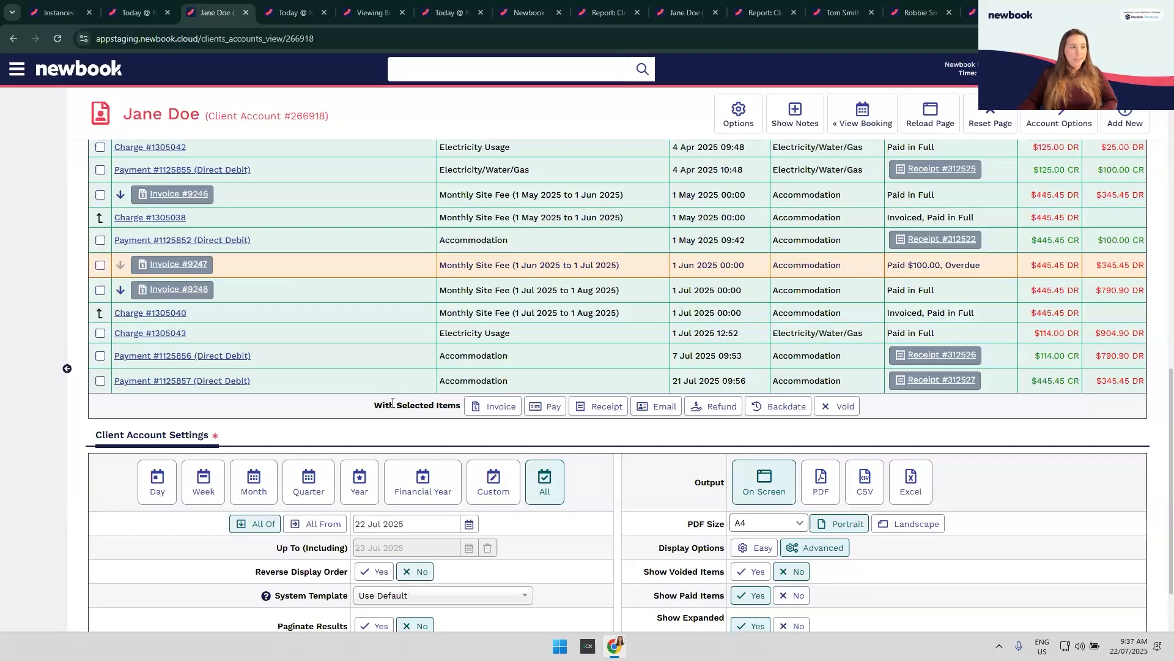
left_click(365, 14)
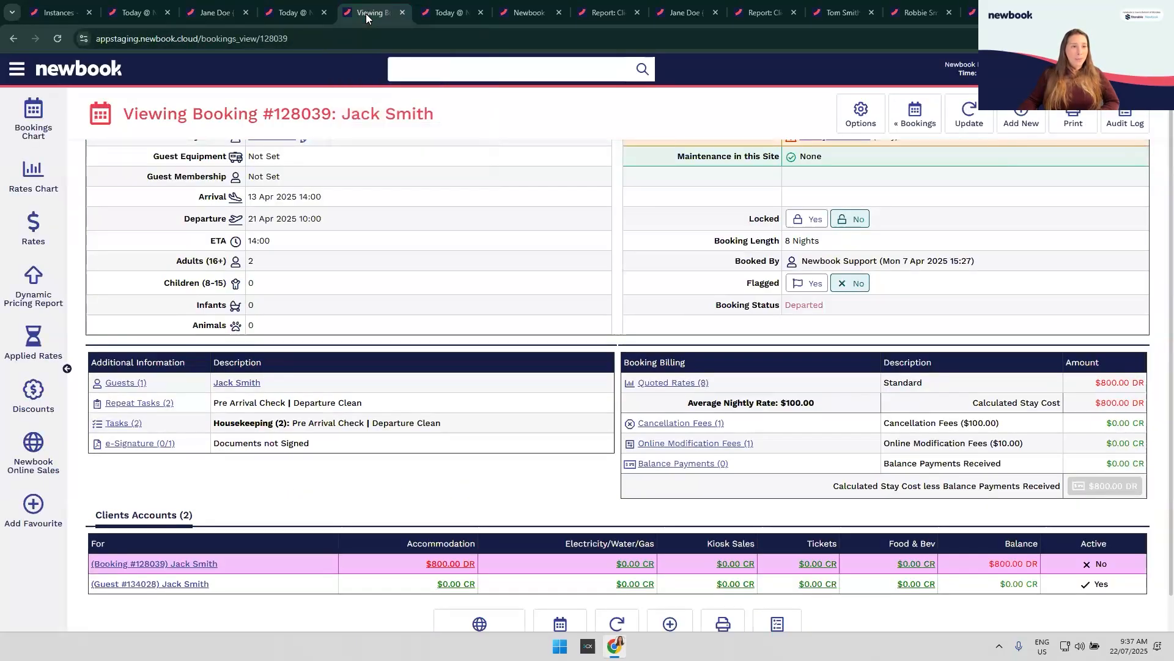
left_click(215, 12)
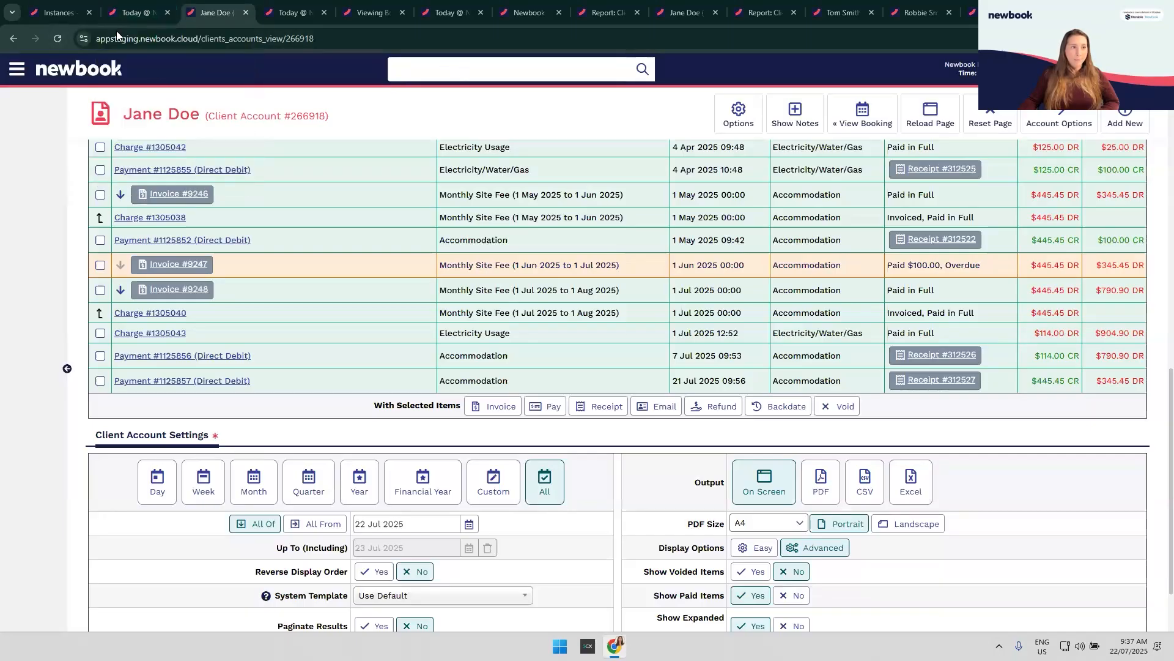
Step: Open the recent booking from Recent Items in a new tab and go to its booking client account
left_click(16, 69)
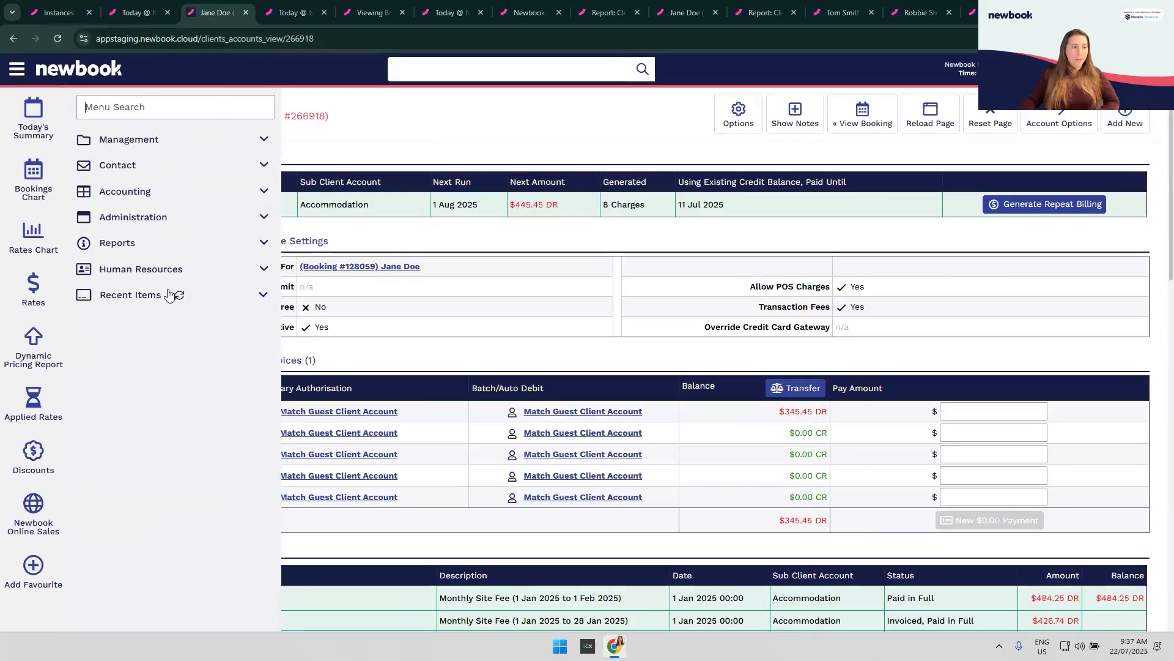
left_click(269, 299)
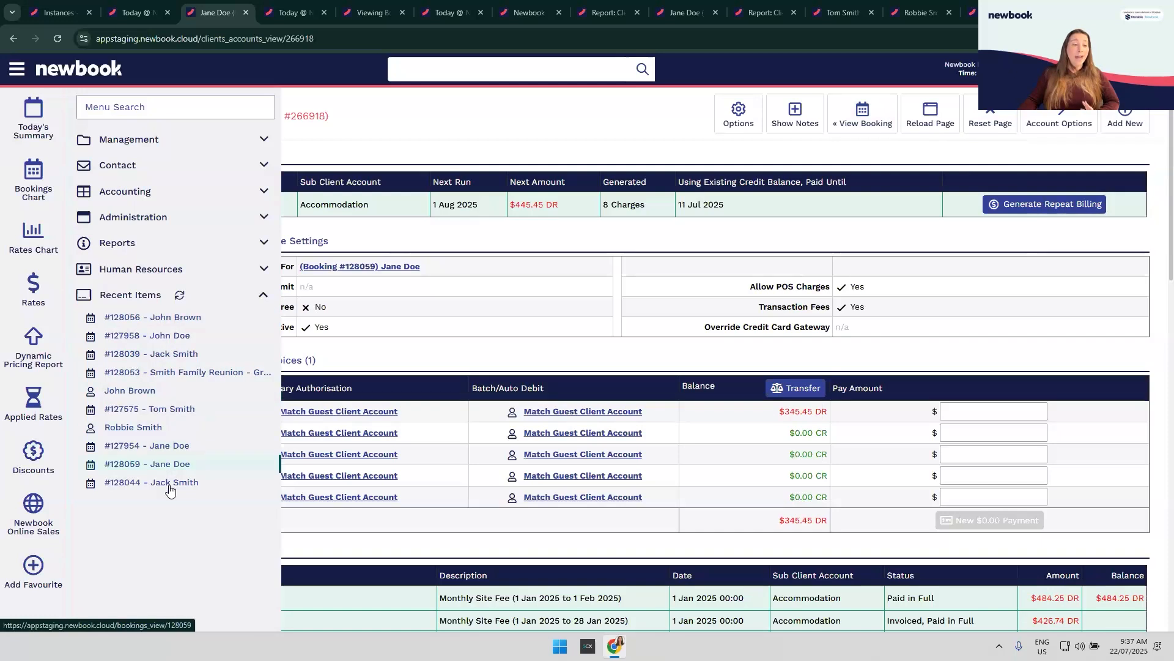
middle_click(176, 322)
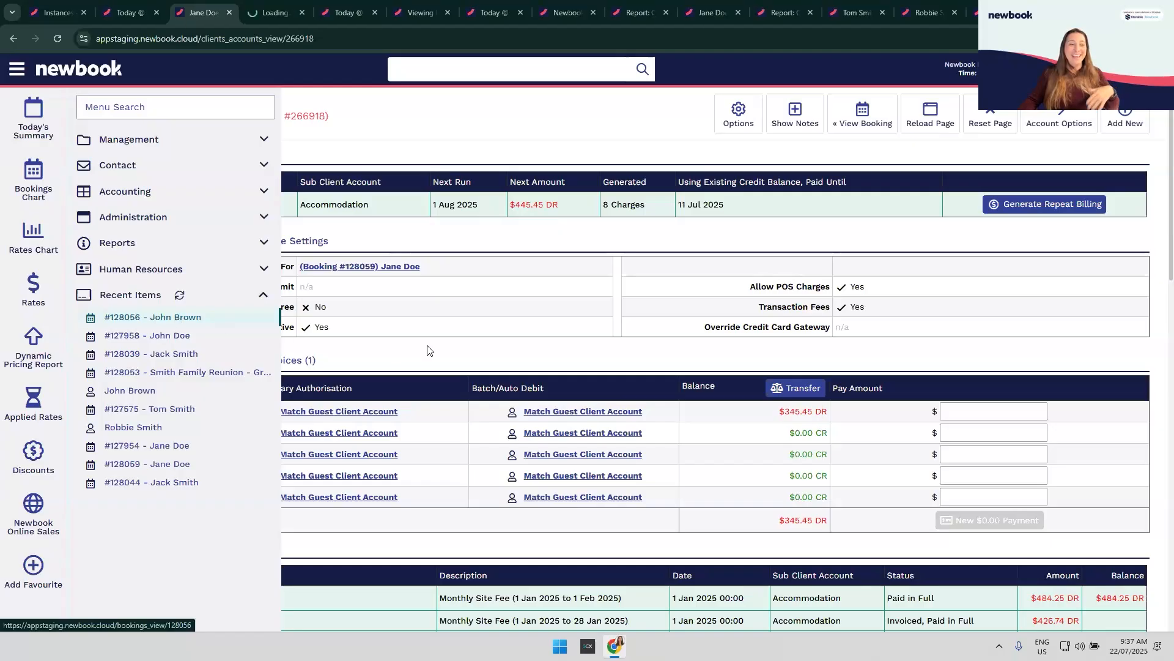
left_click(269, 13)
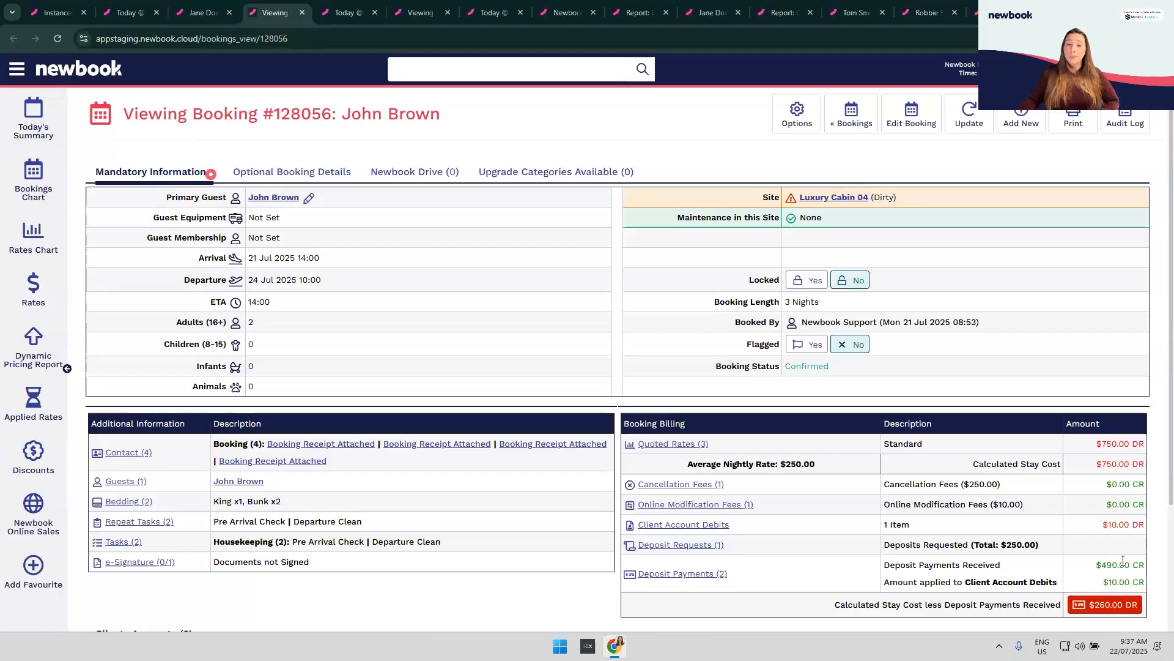
scroll(1106, 513, "down", 2)
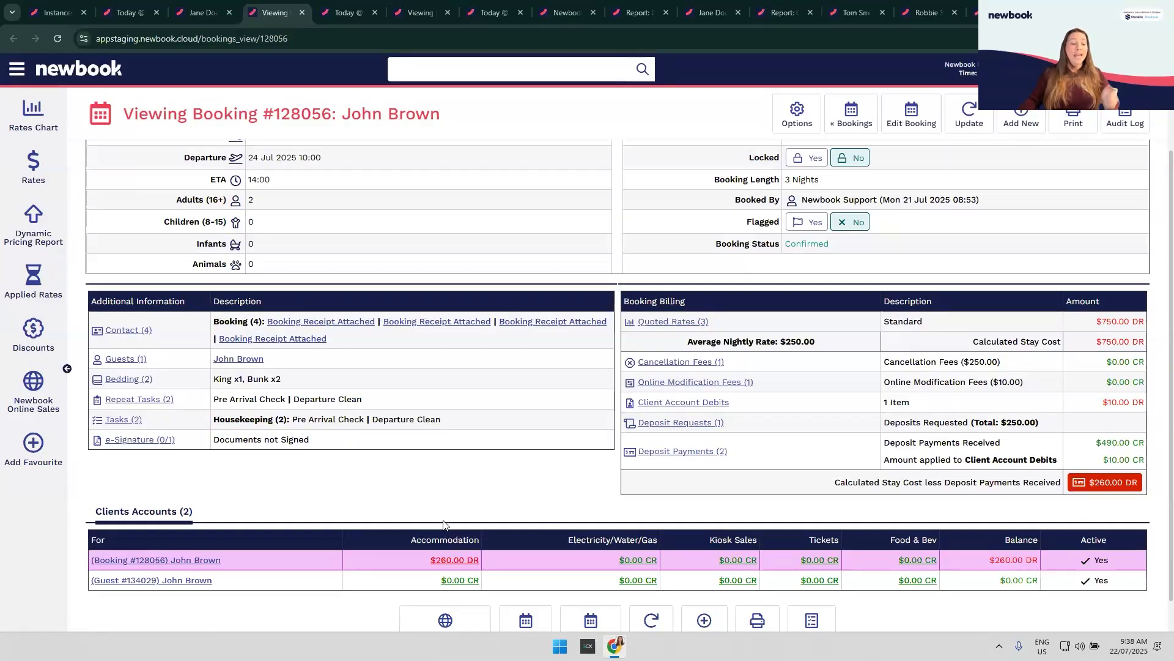
left_click(175, 560)
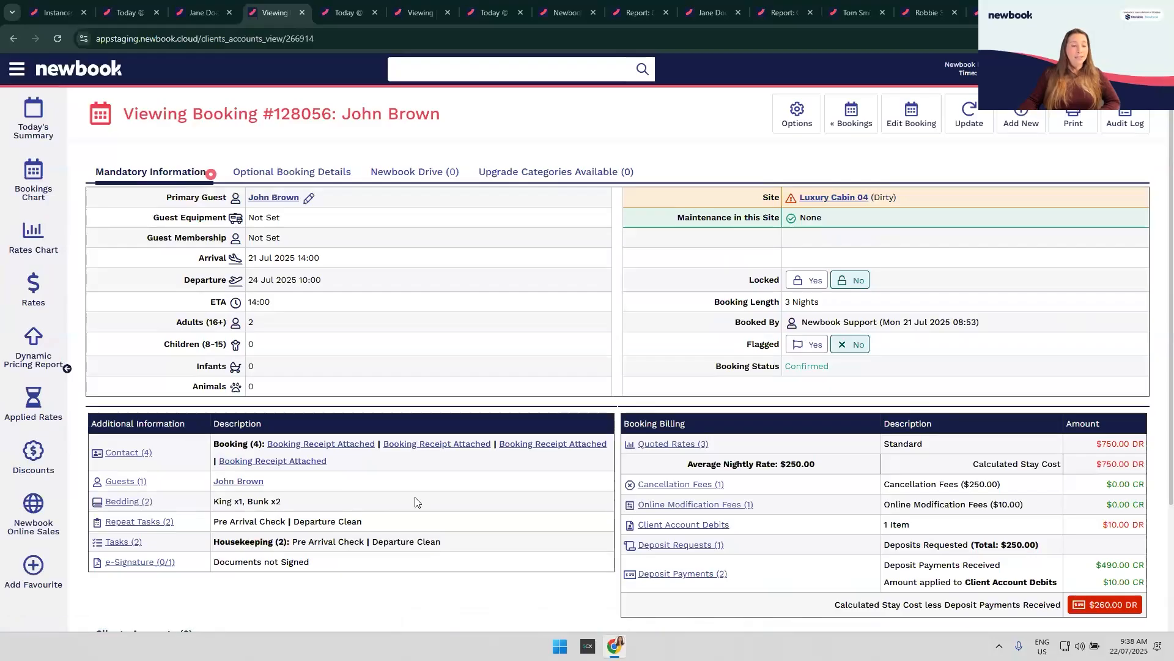
Step: Scroll the ledger and open the $250.00 Visa payment #1125863
scroll(451, 479, "down", 2)
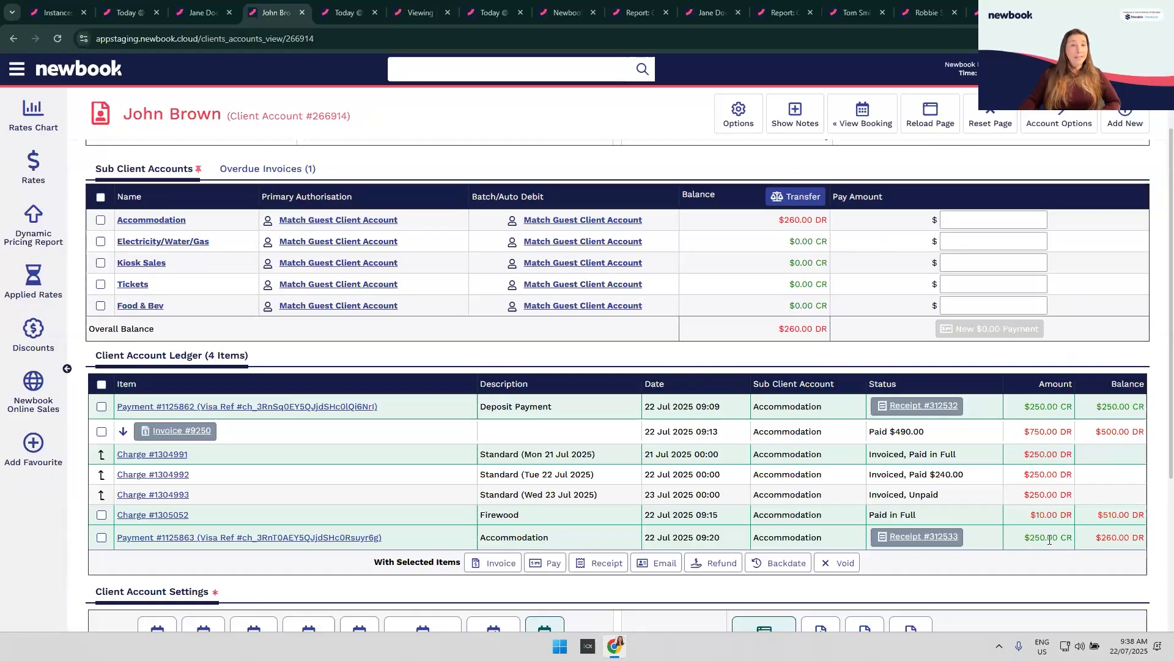
left_click(238, 538)
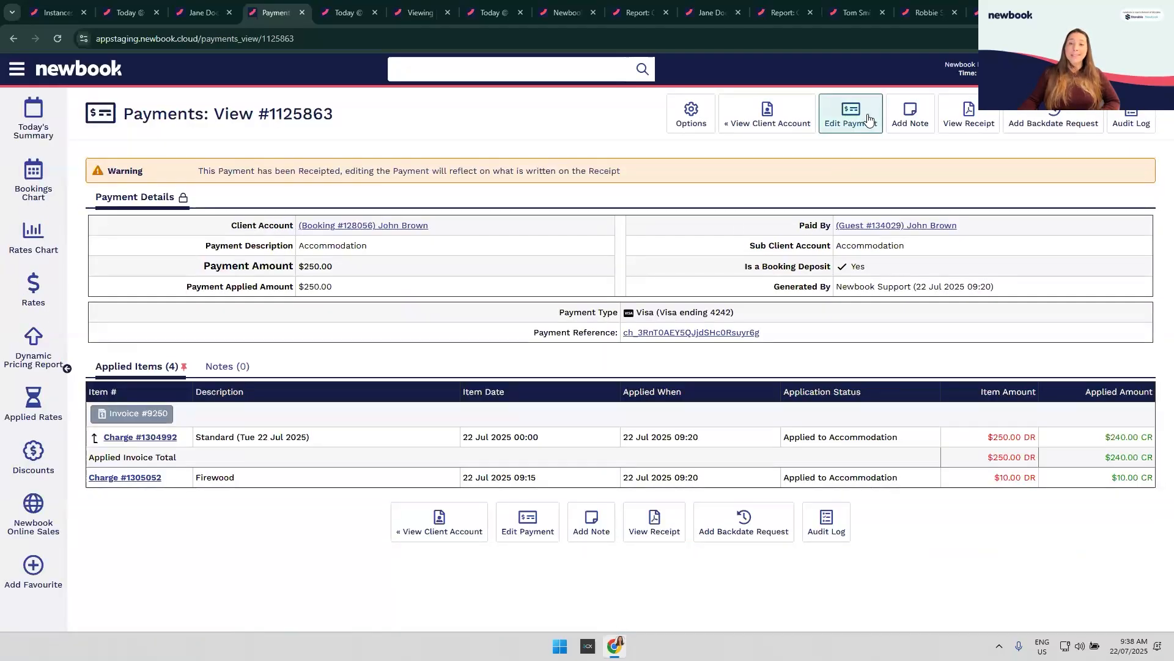
Step: Unapply payment #1125863 from charge #1304992 so only the $10.00 firewood charge stays paid
left_click(869, 118)
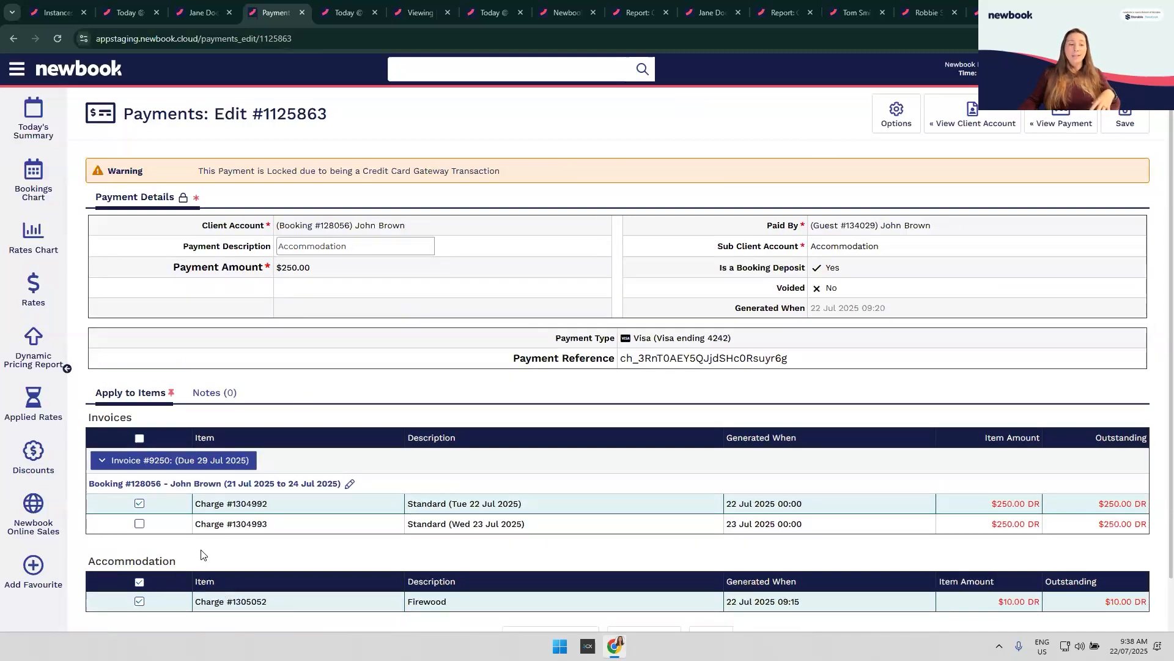
left_click(139, 505)
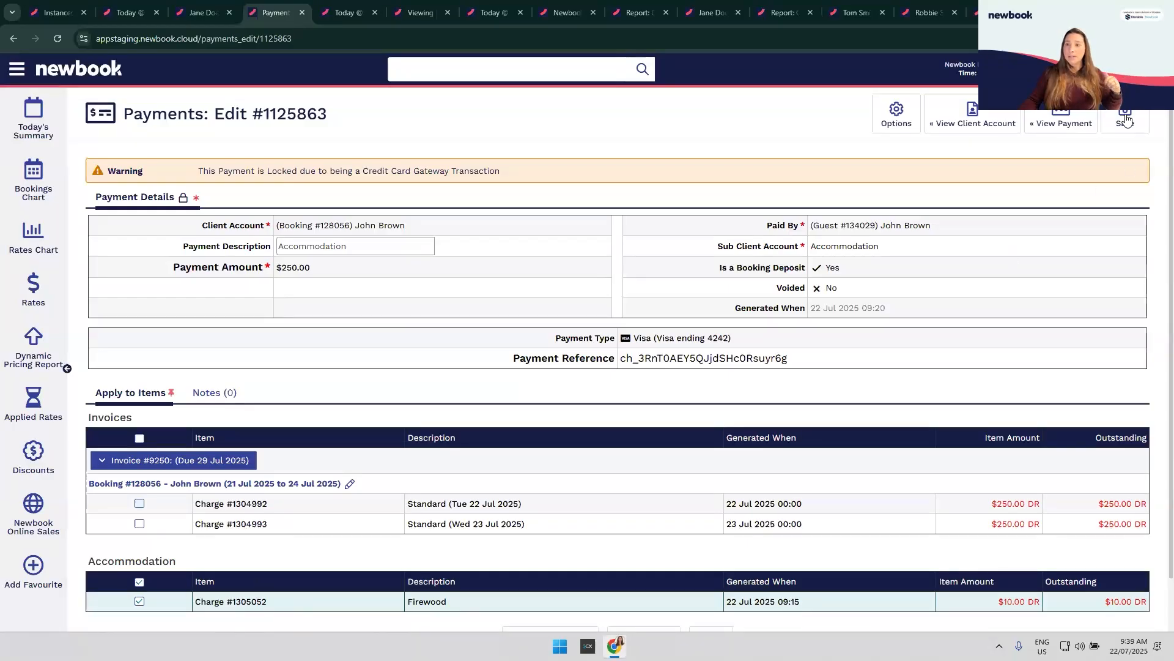
key("alt+Left")
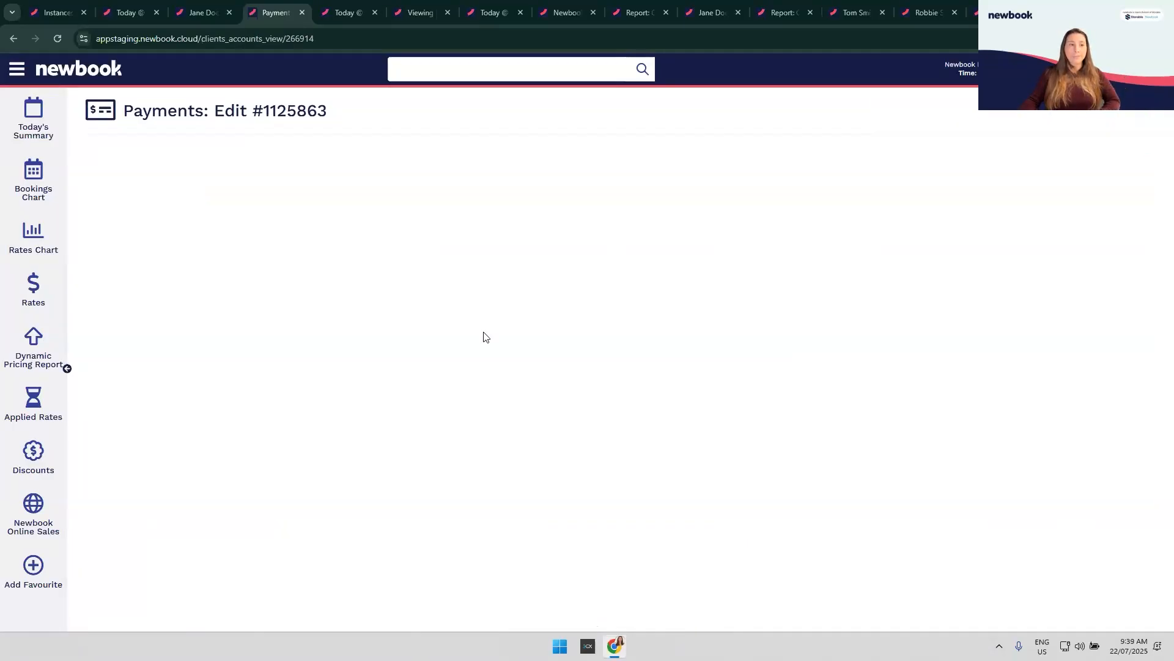
scroll(443, 468, "down", 3)
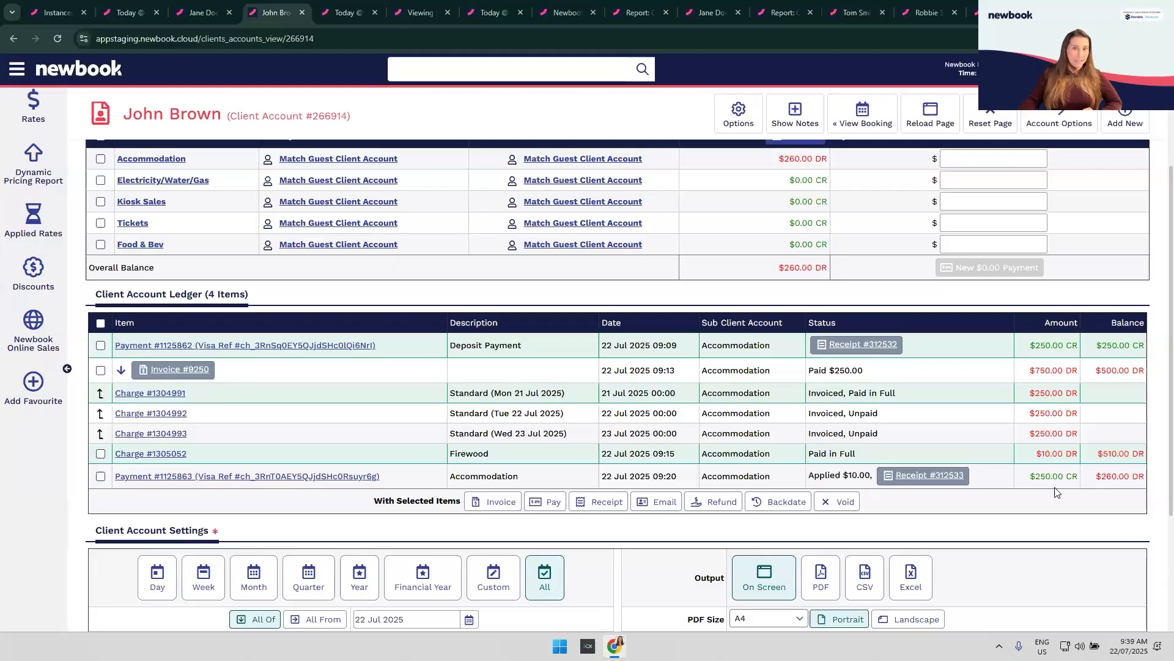
Step: Refund $240.00 of payment #1125863 to the Visa card through the gateway
left_click(101, 476)
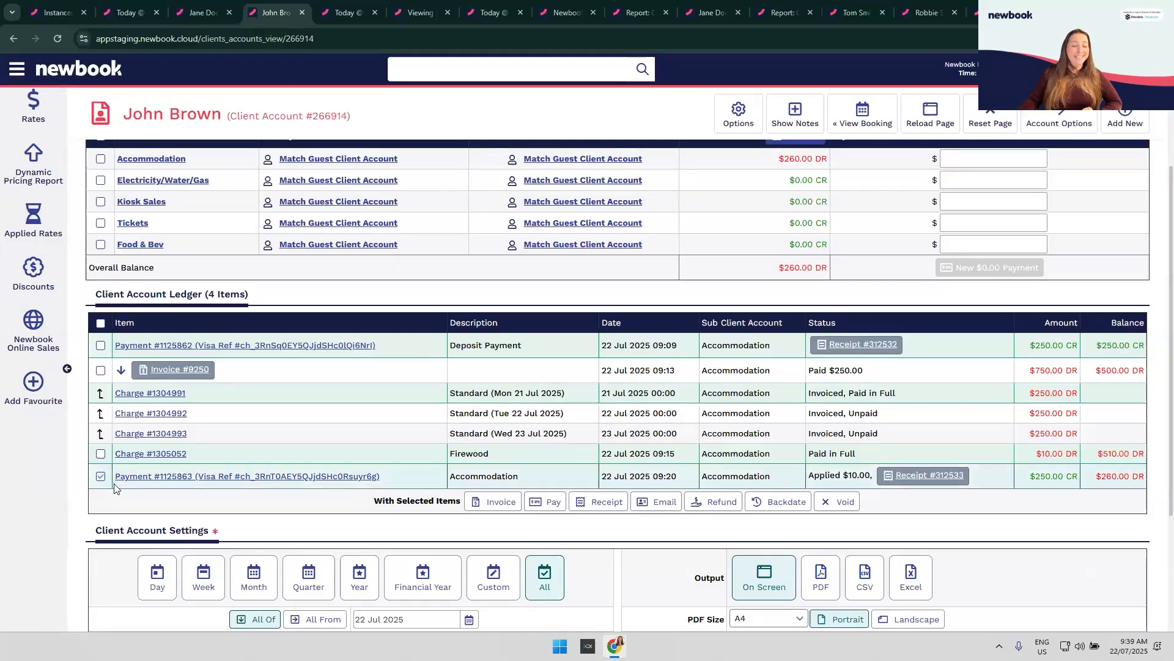
left_click(722, 501)
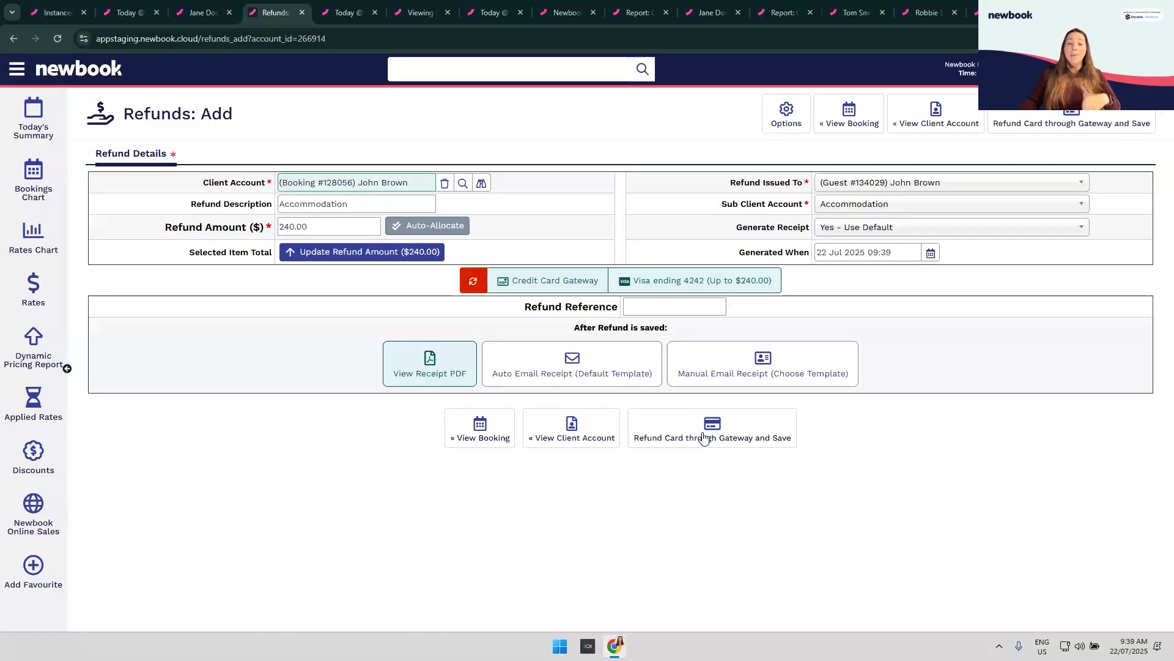
left_click(721, 454)
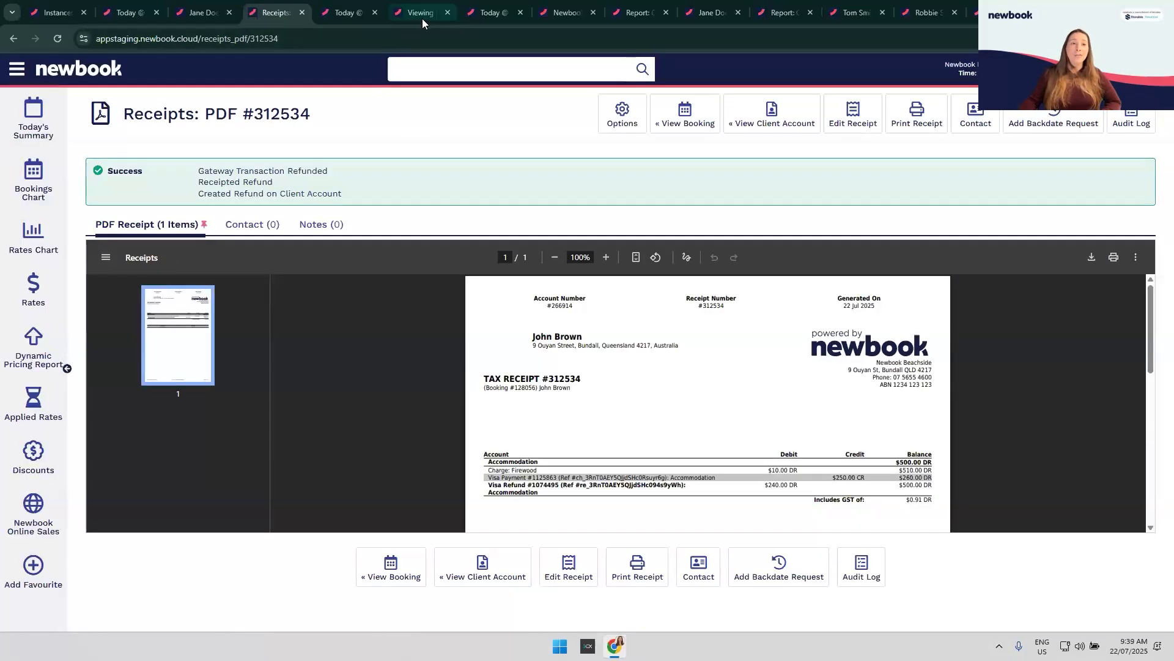
Step: Switch to booking #128039 and highlight its Departed status
left_click(422, 17)
scroll(529, 294, "up", 1)
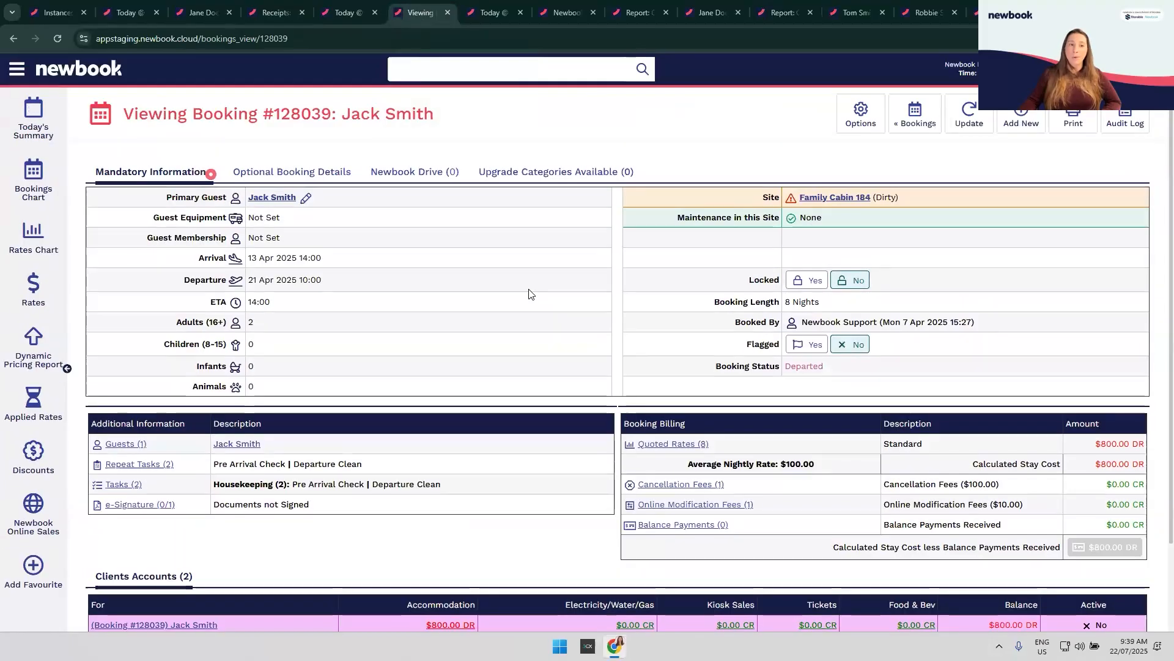
left_click_drag(671, 359, 896, 376)
left_click(896, 376)
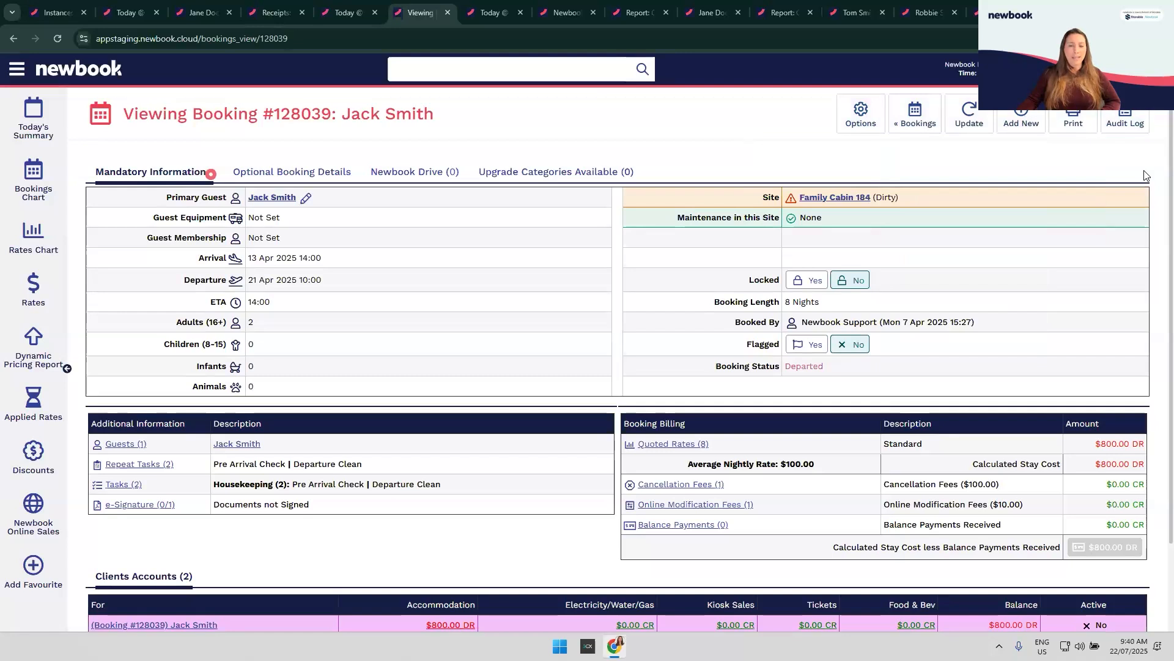
Step: Open booking #128039's client account with eight unpaid $100.00 accommodation charges
scroll(209, 485, "down", 2)
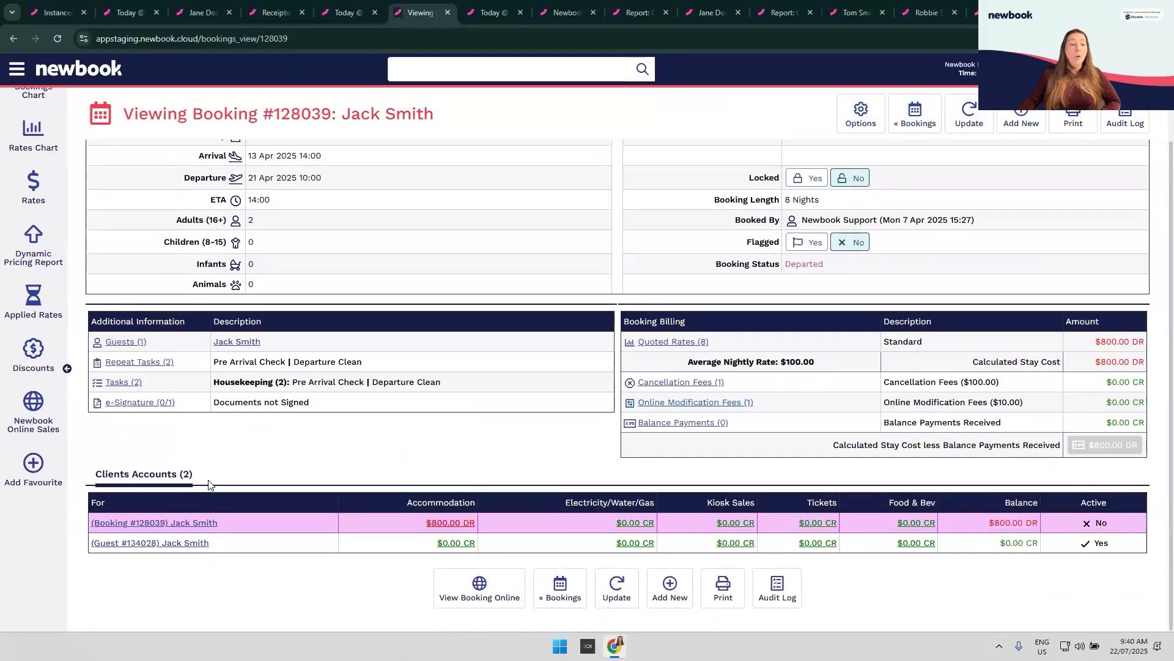
left_click(150, 523)
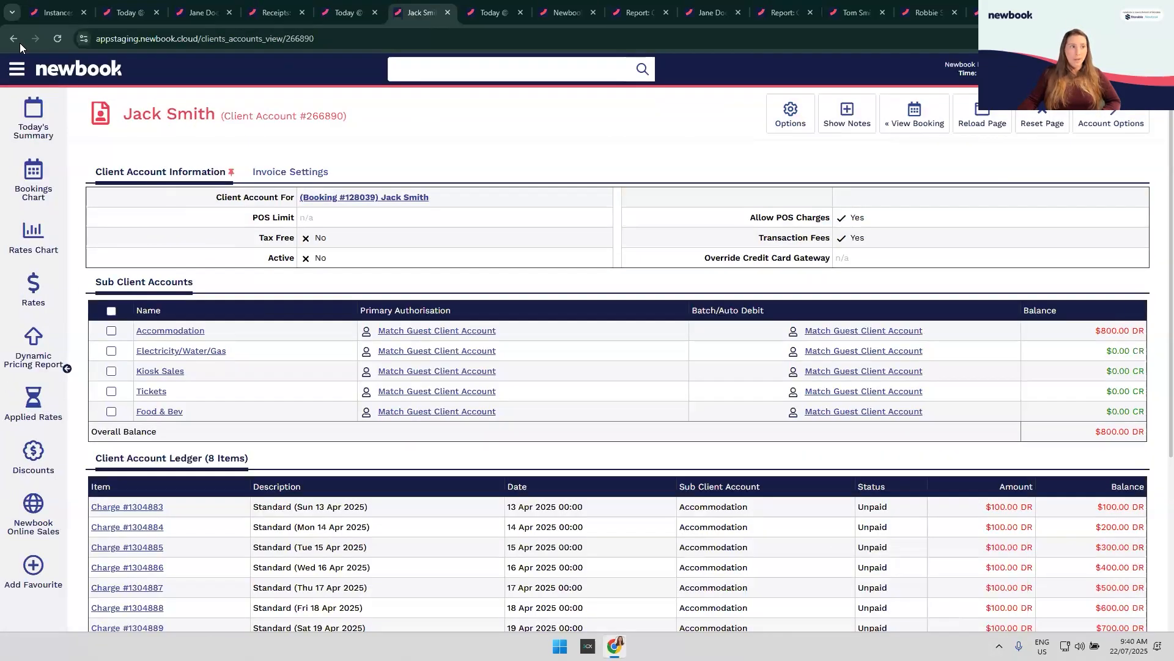
left_click(15, 39)
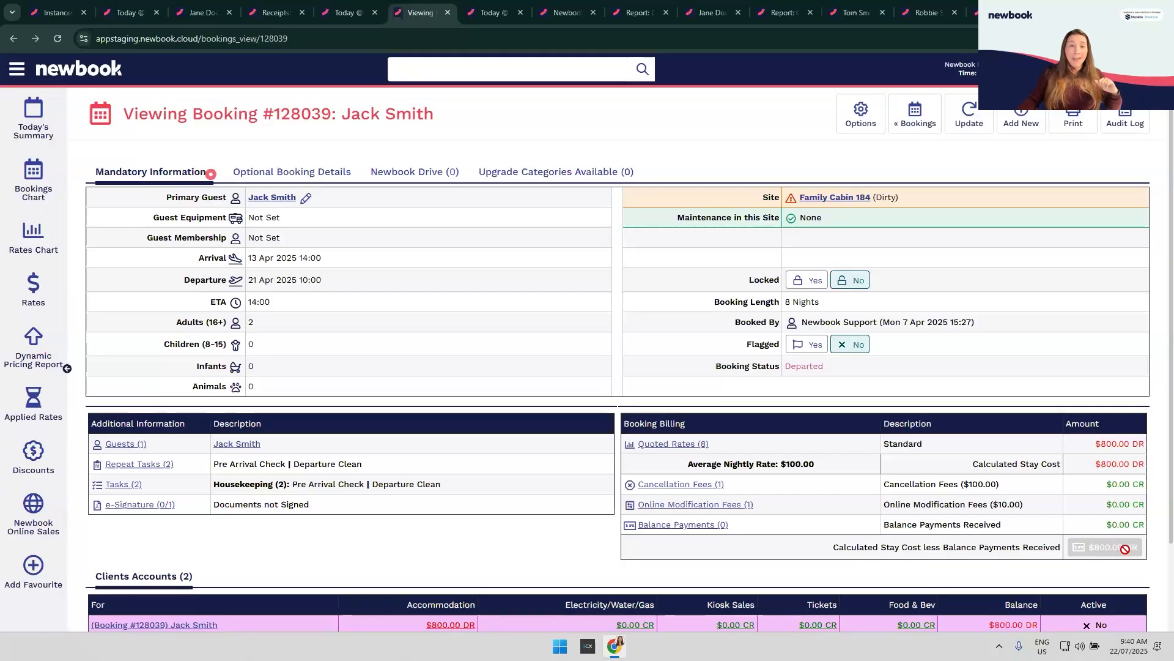
scroll(1124, 549, "down", 1)
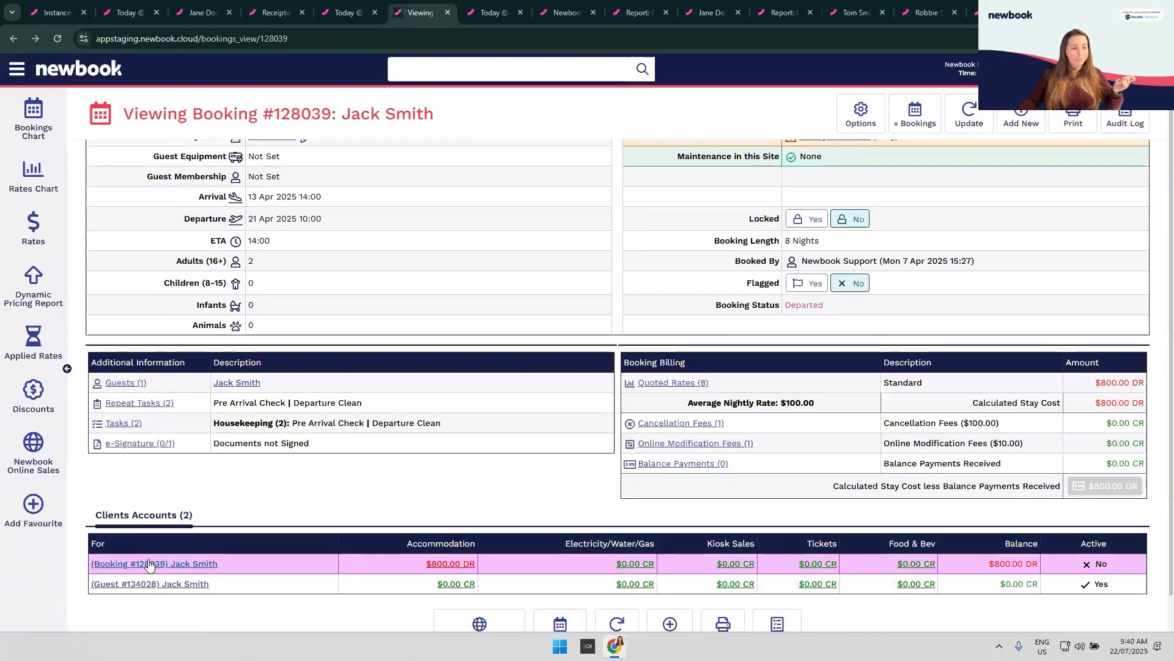
left_click(146, 564)
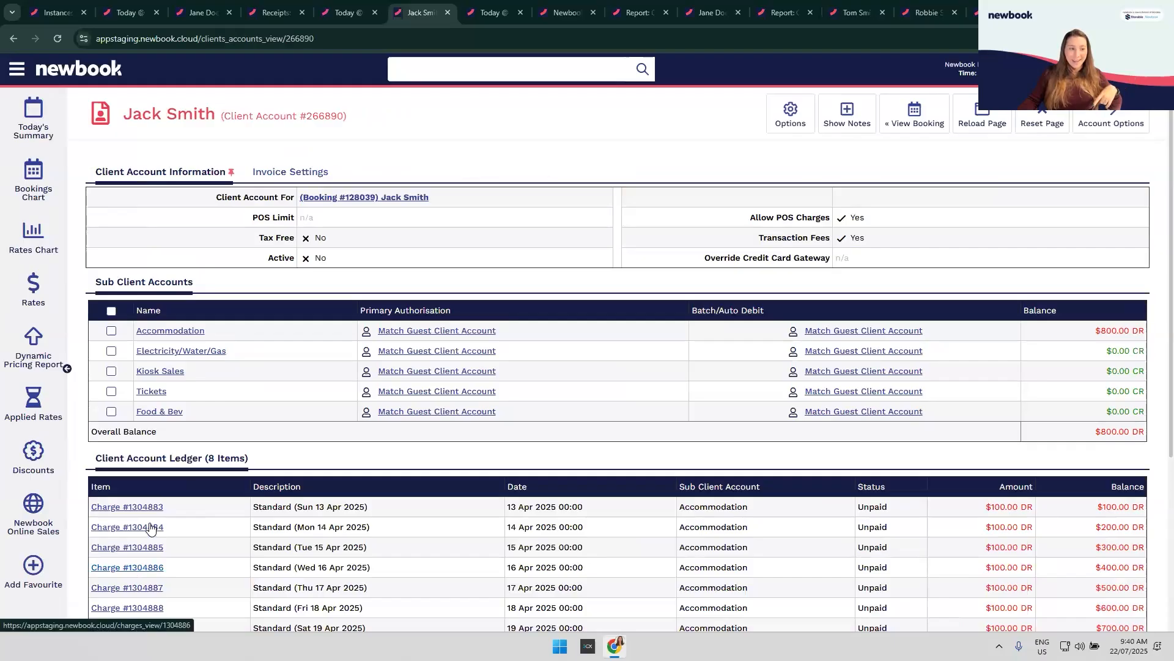
Step: Highlight Active: No on the $800.00 DR client account and show Account Options
scroll(144, 526, "down", 2)
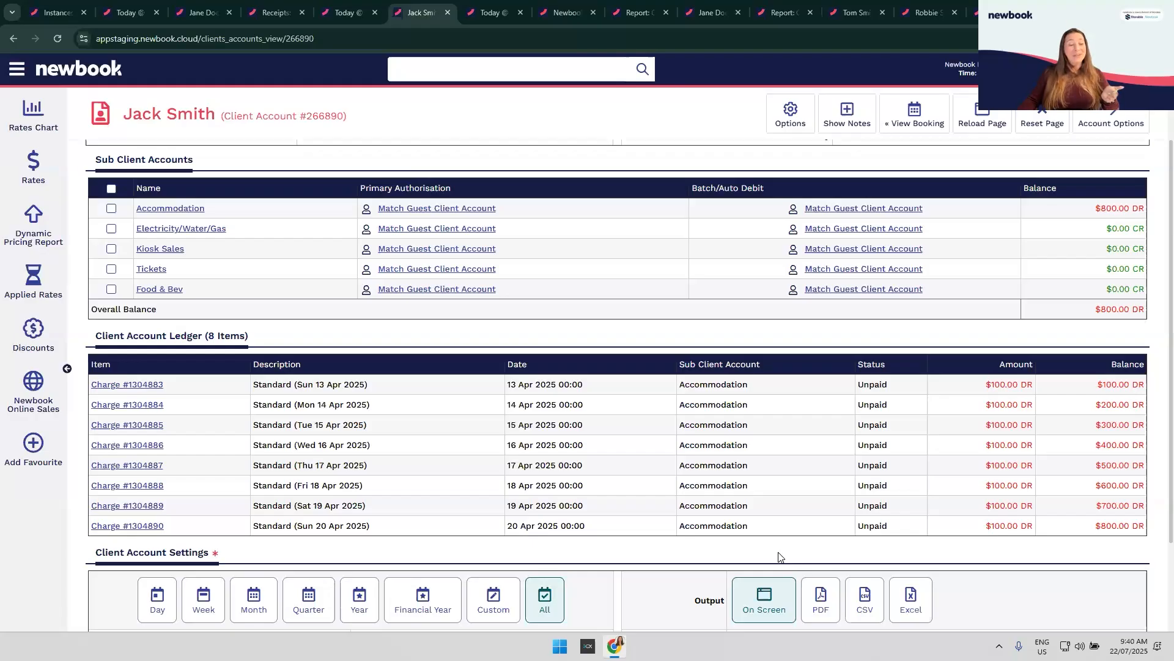
scroll(778, 557, "up", 2)
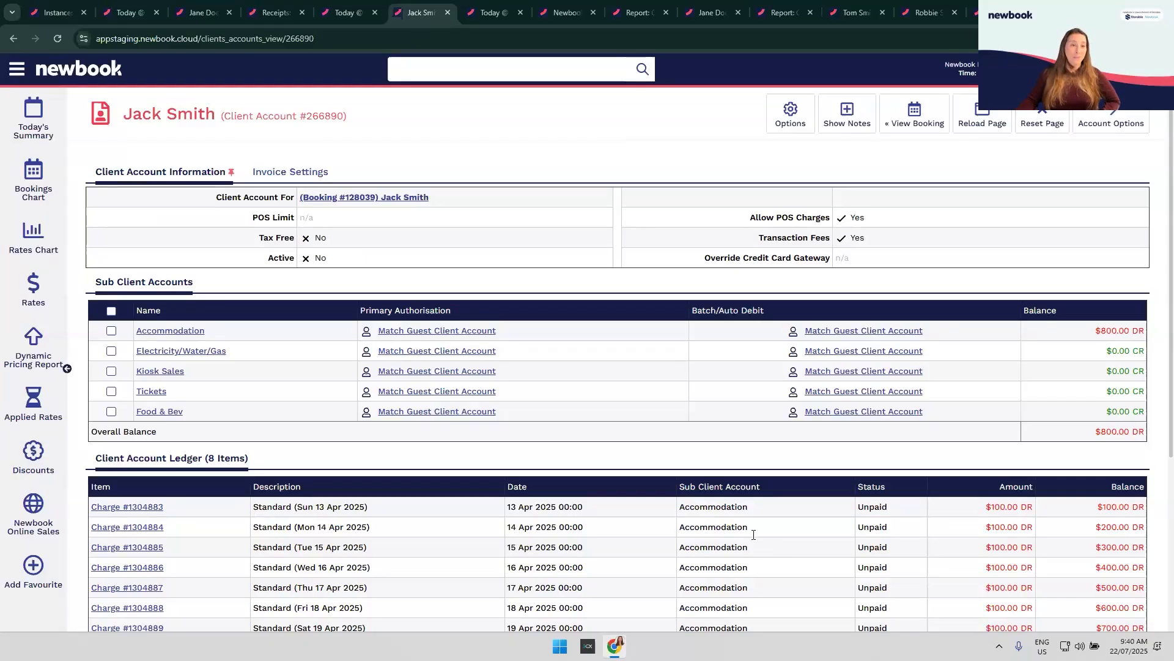
left_click_drag(239, 263, 363, 265)
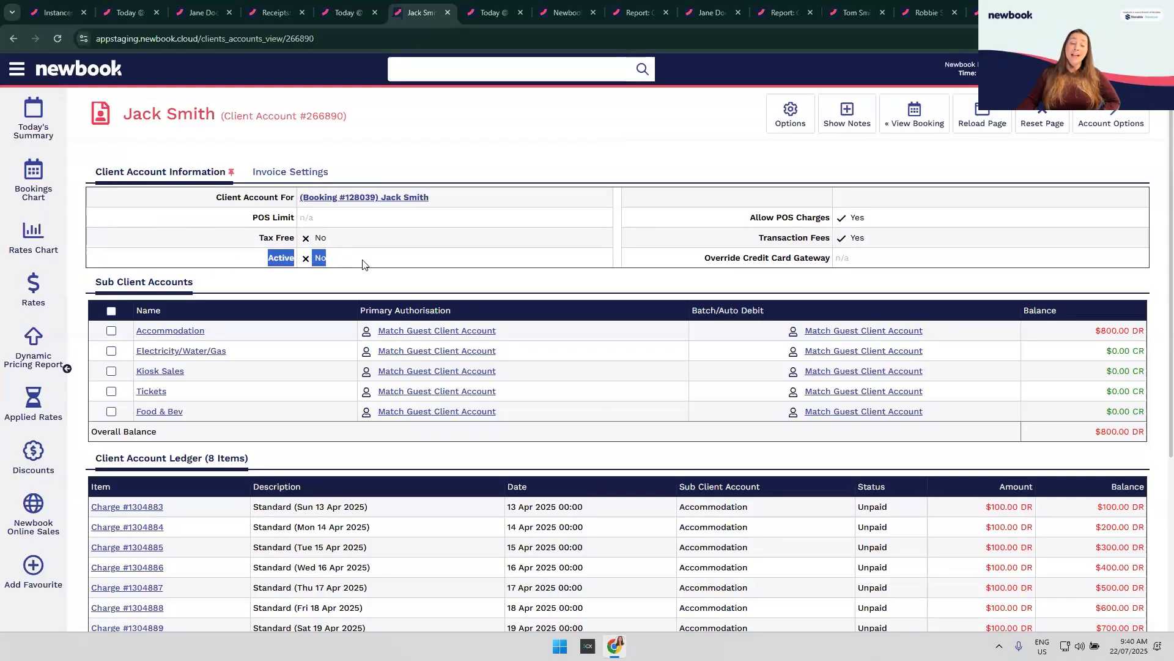
left_click(363, 264)
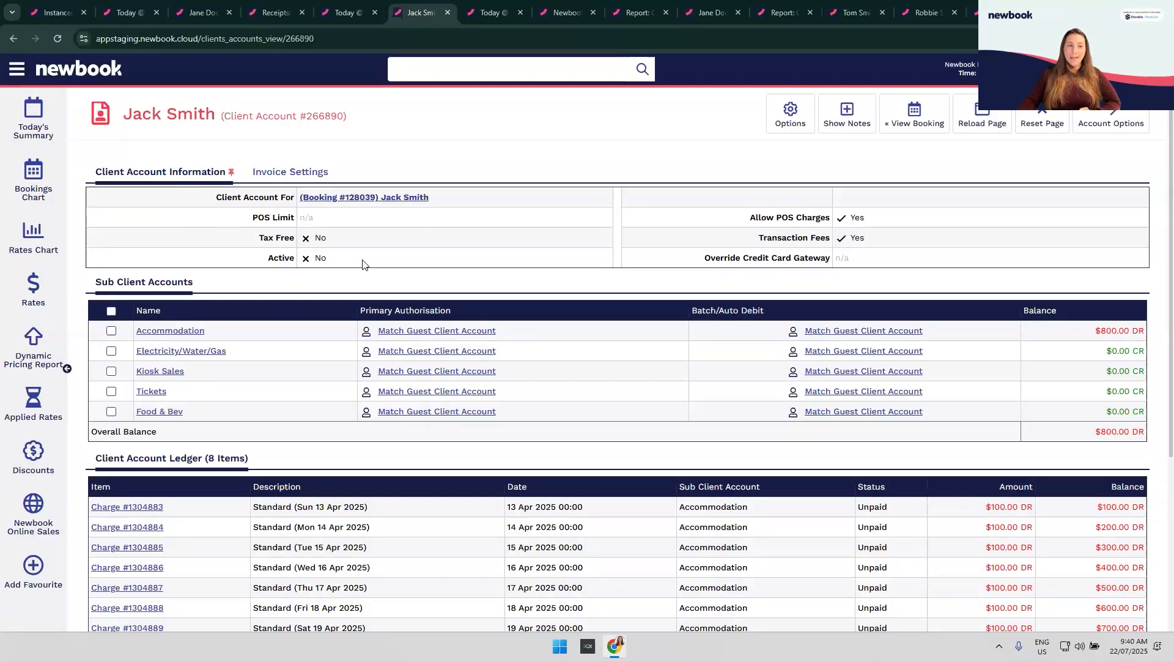
left_click(1124, 125)
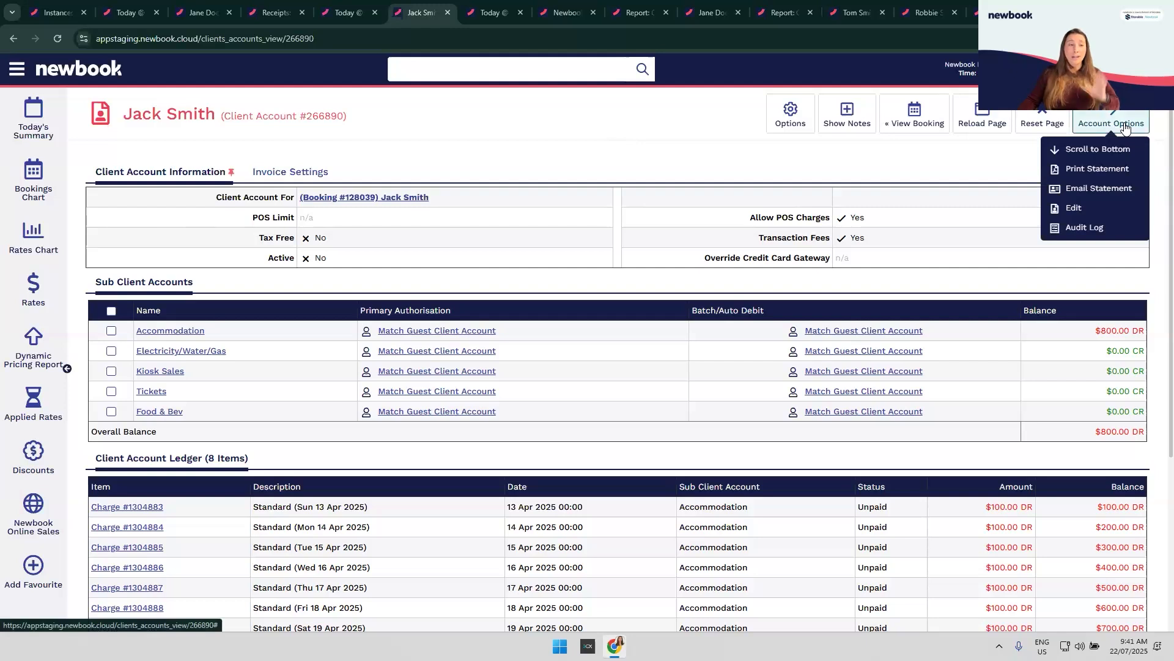
Step: Edit booking #128039's client account to Active: Yes and save it
left_click(1086, 208)
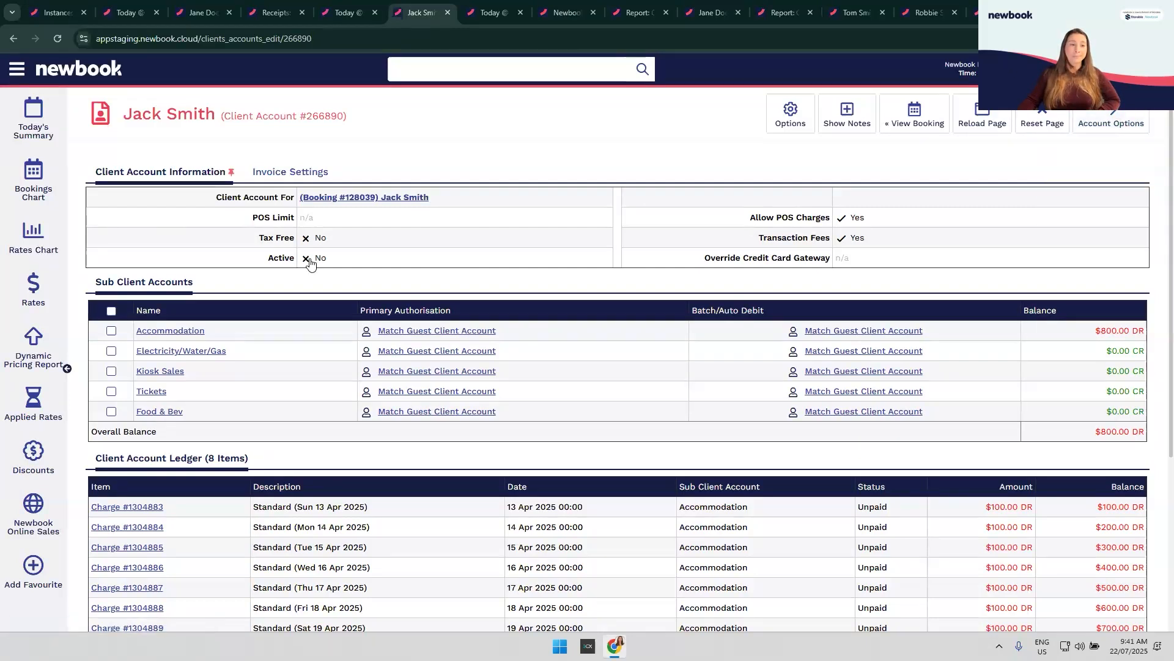
left_click(326, 270)
left_click(727, 501)
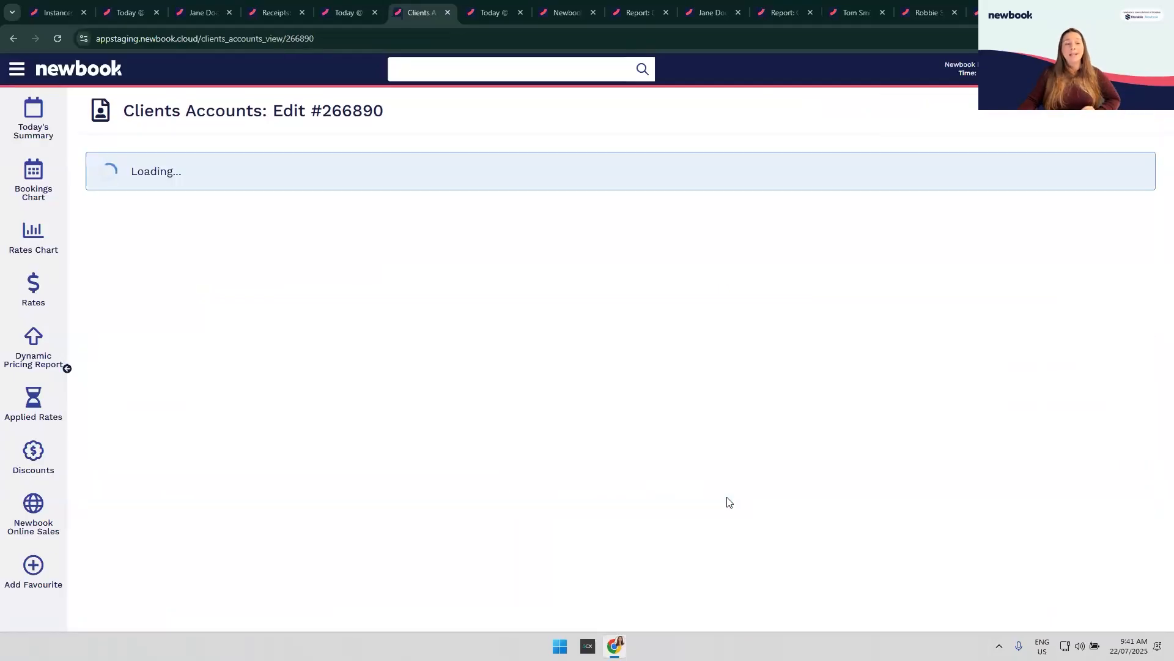
scroll(826, 483, "down", 4)
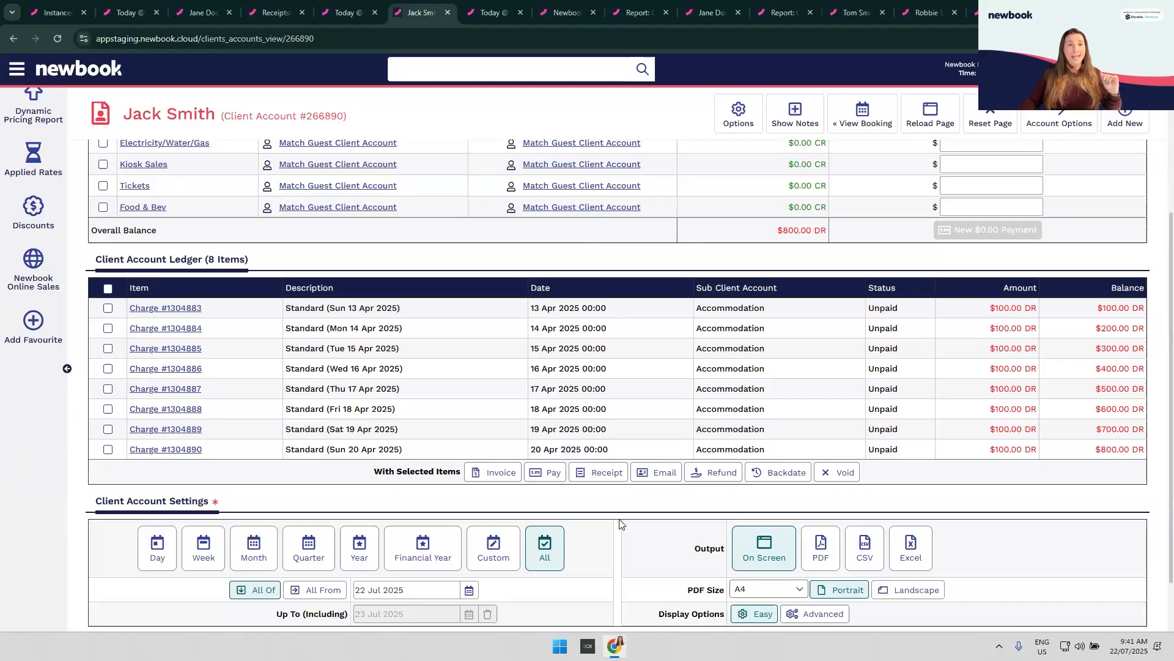
scroll(619, 523, "up", 4)
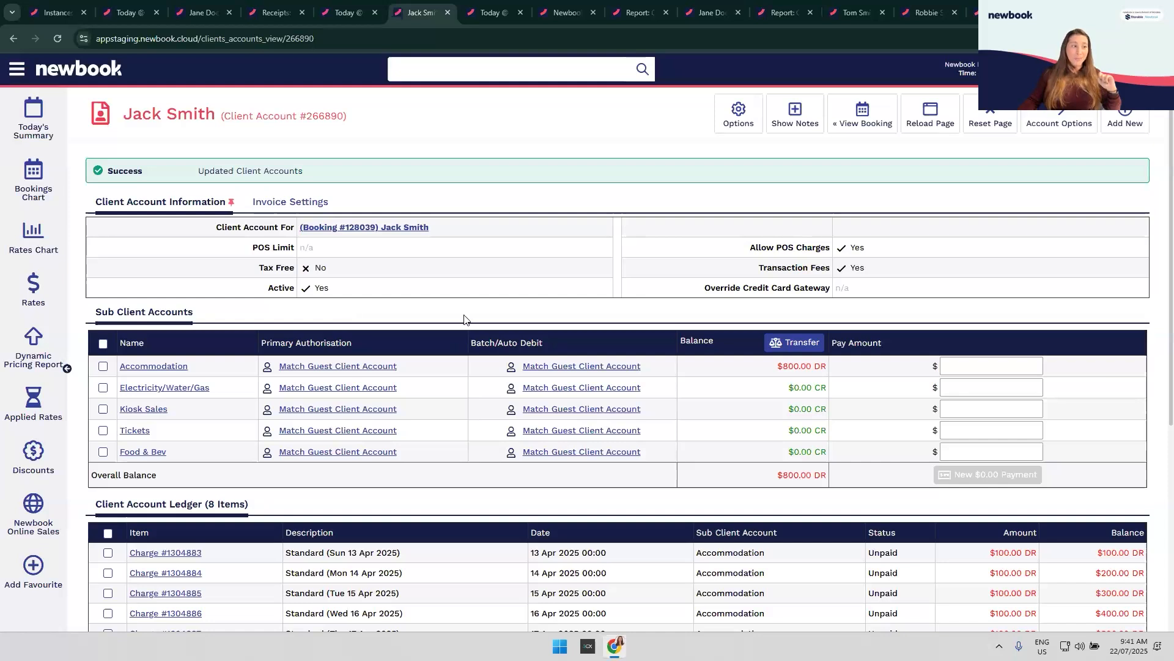
scroll(564, 306, "down", 3)
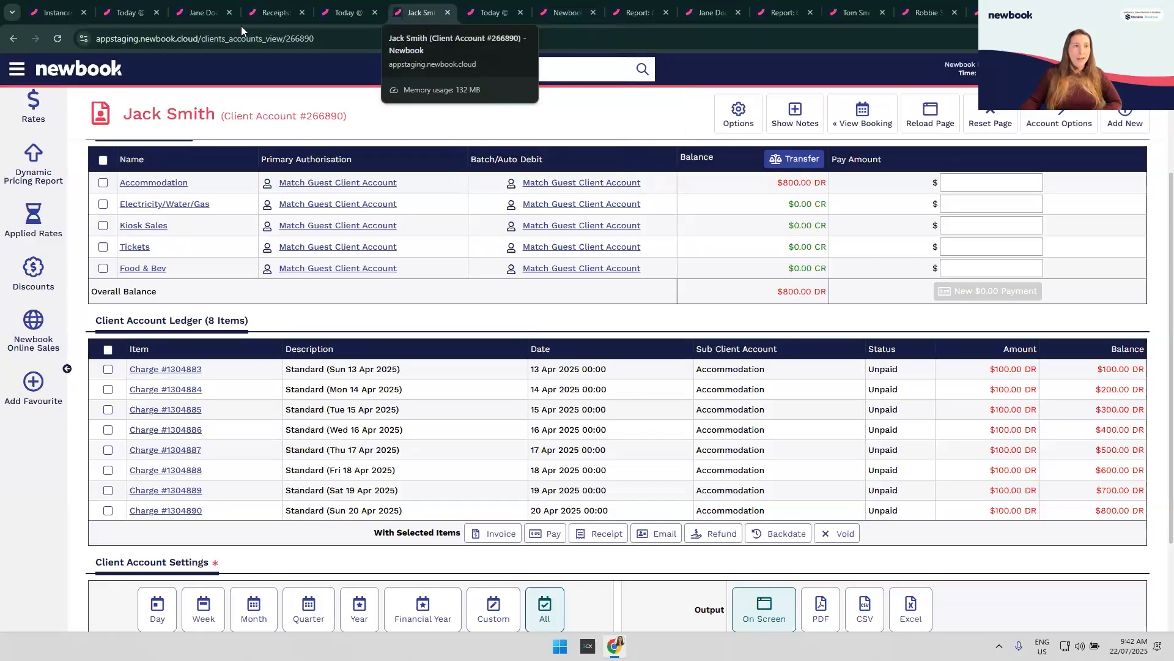
Step: Switch to the other client's account and review its ledger and $445.45 Monthly Site Fee billing
left_click(210, 12)
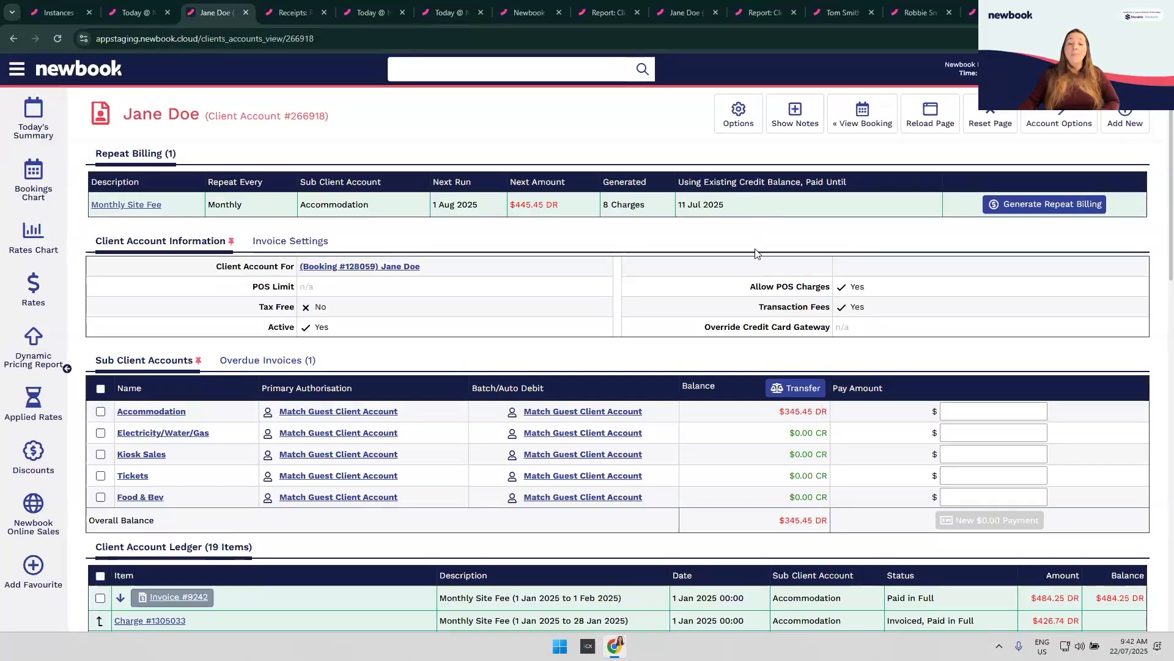
scroll(707, 329, "down", 2)
scroll(706, 329, "down", 6)
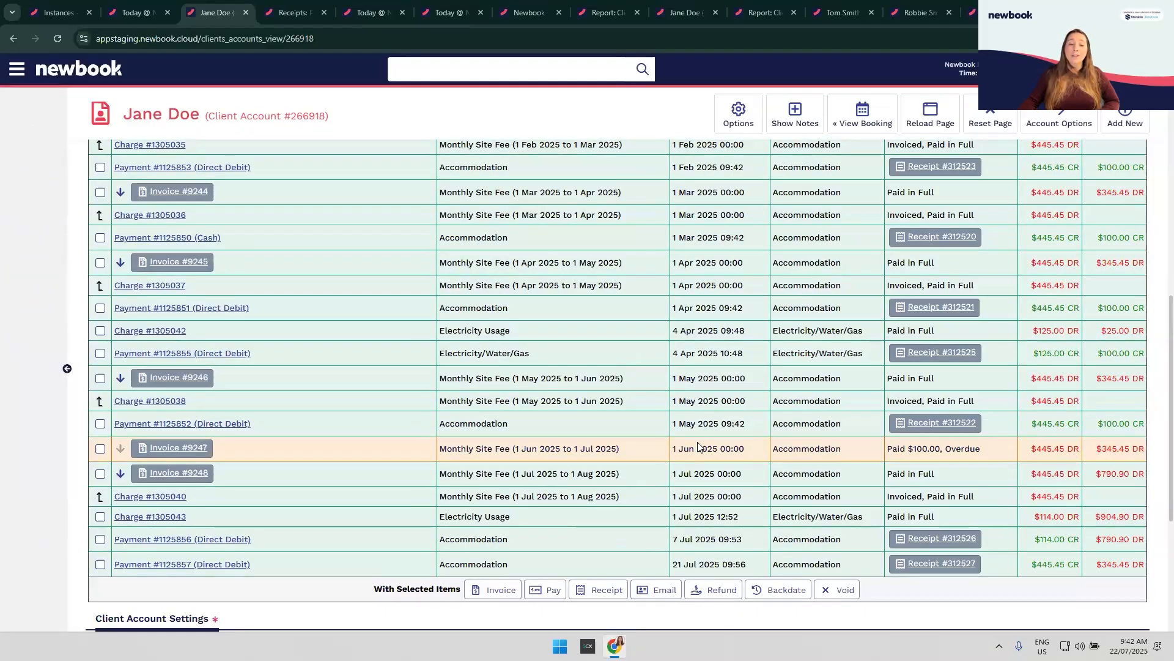
scroll(639, 436, "up", 3)
scroll(723, 266, "up", 5)
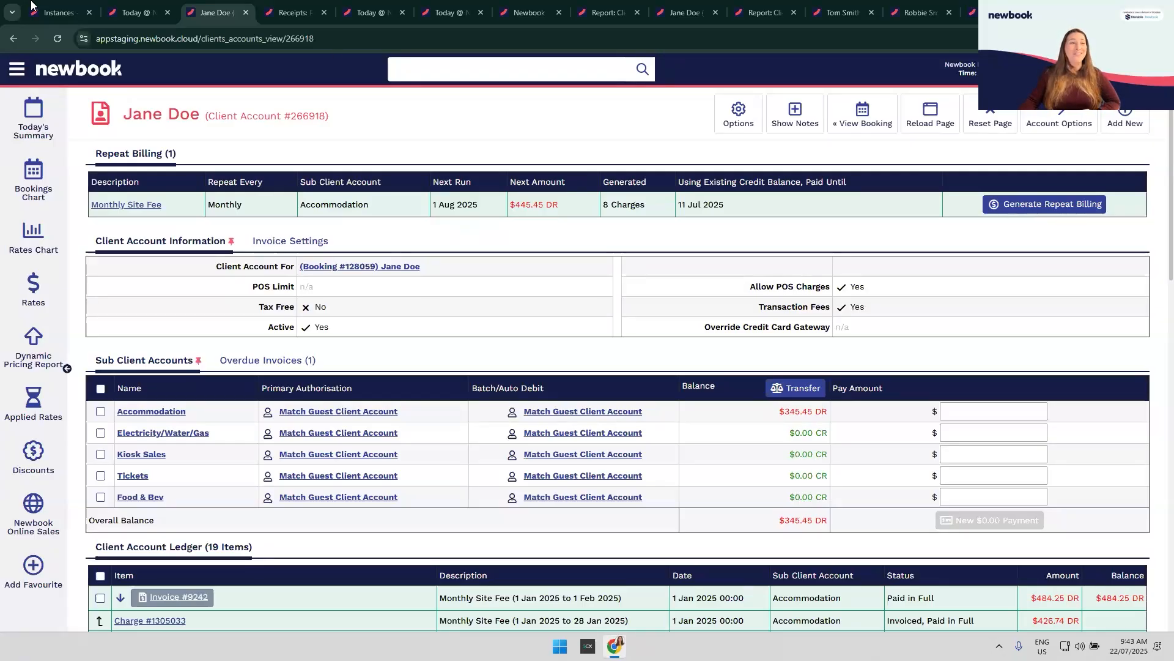
left_click(21, 72)
Step: Open Instance Settings in a new tab from the menu search 'setti'
type("setti")
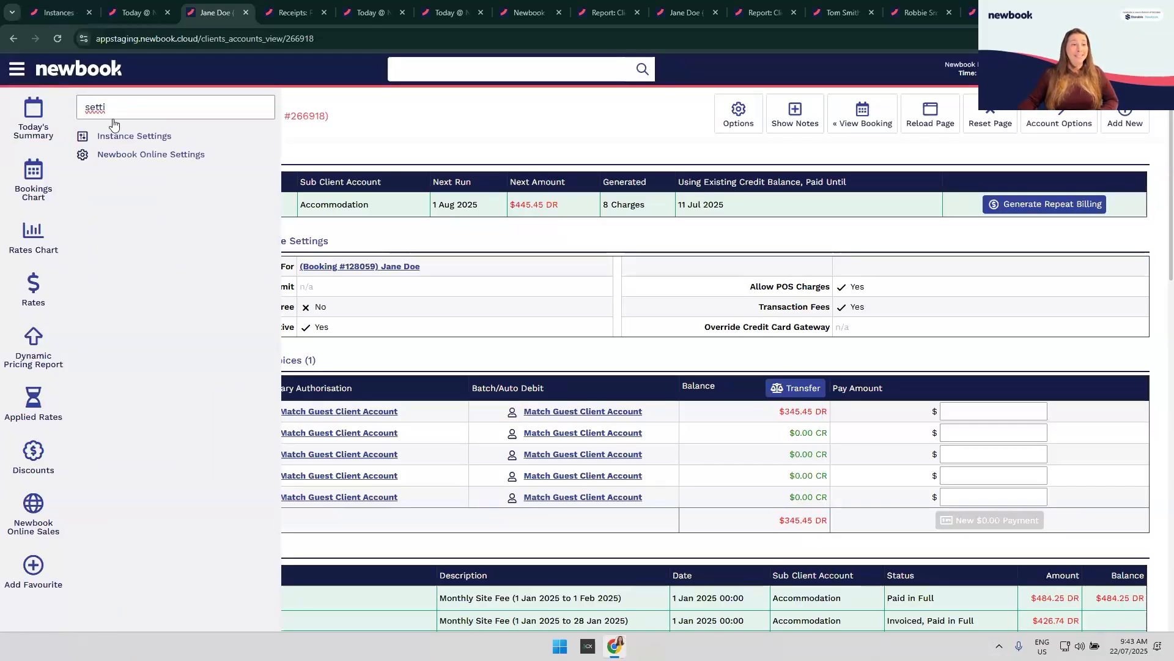
middle_click(138, 136)
left_click(328, 112)
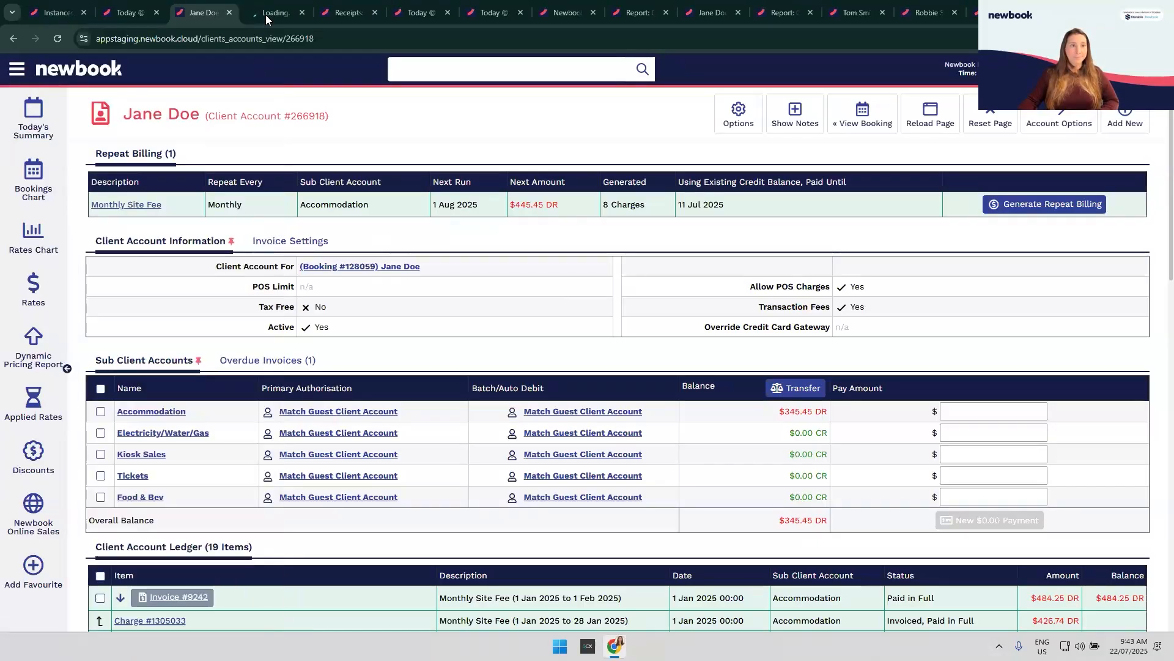
key("ctrl+Tab")
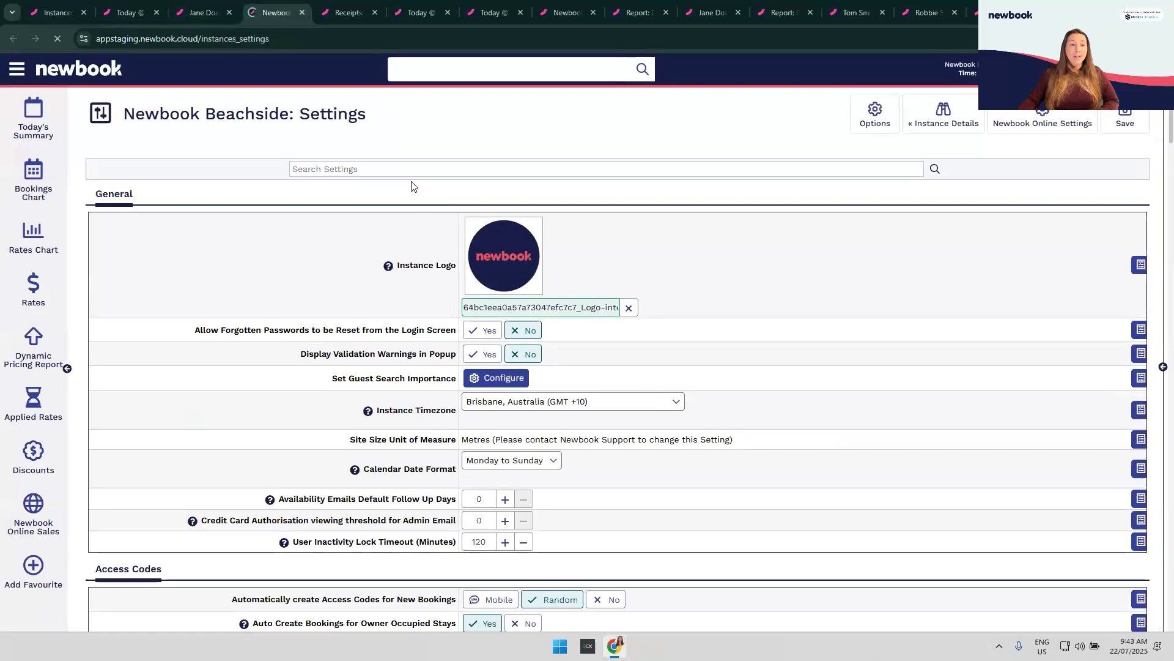
Step: Filter settings by 'recon' and highlight the repeat-billing auto-reconcile from credit setting
type("recon")
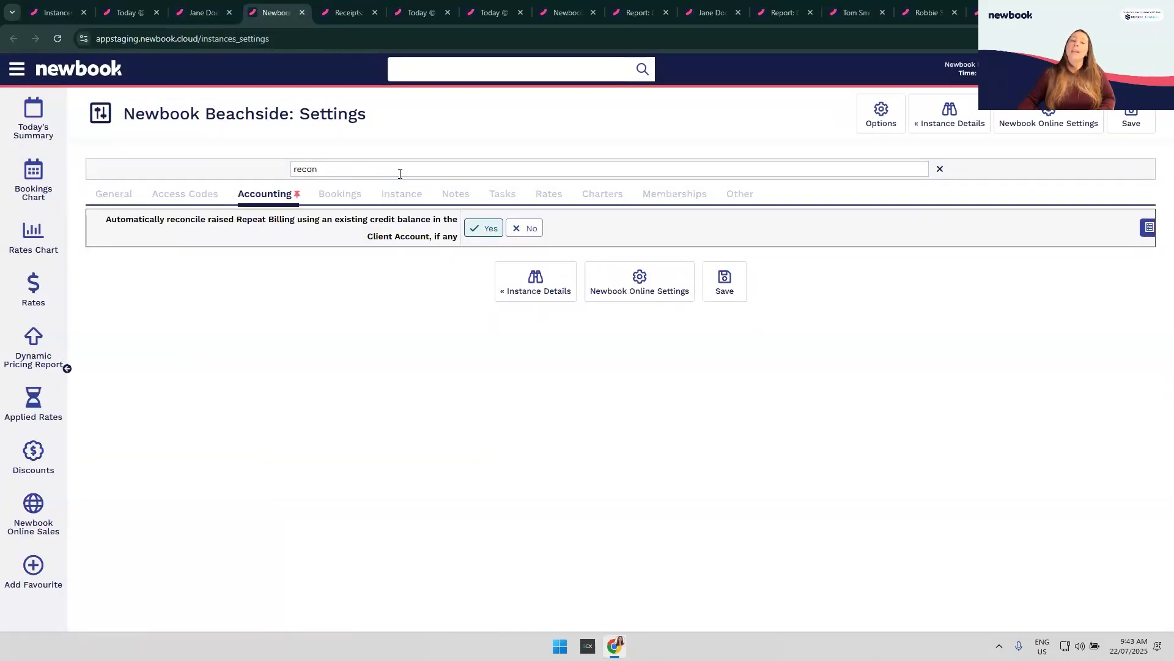
left_click_drag(103, 220, 438, 230)
left_click(262, 228)
left_click(323, 234)
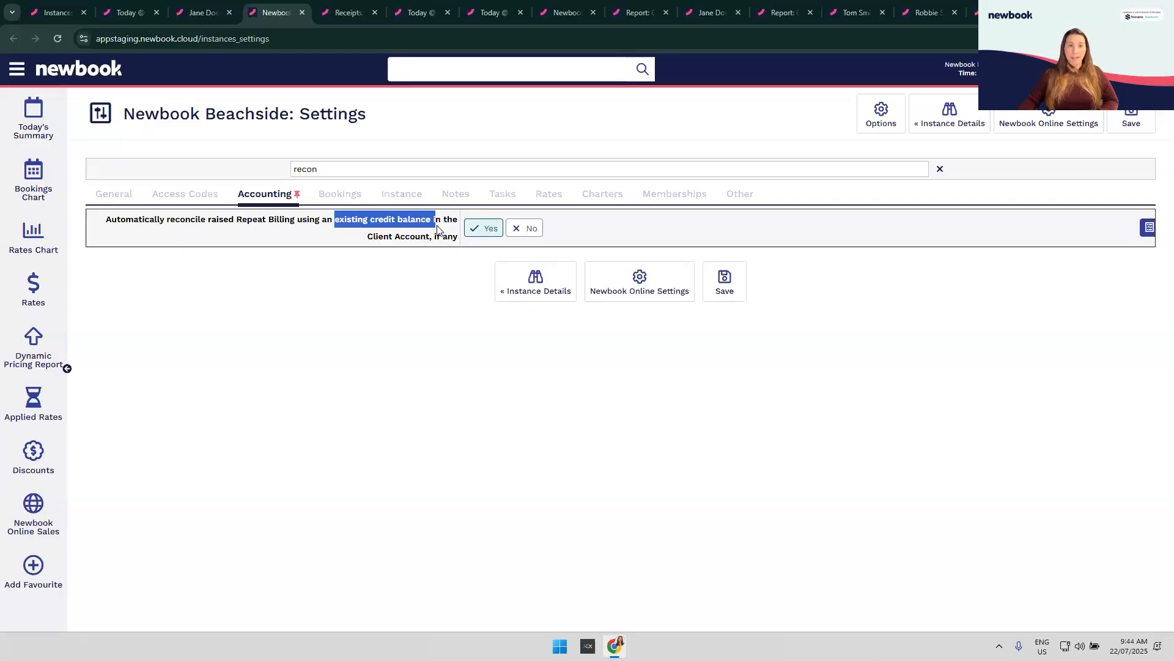
left_click(426, 266)
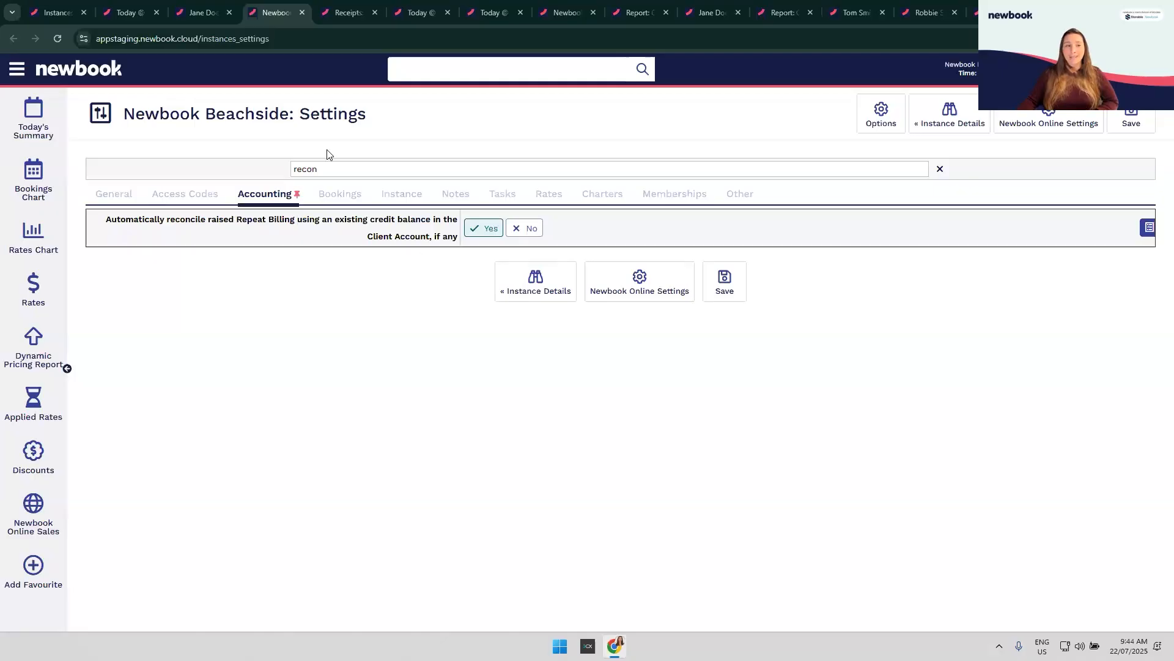
Step: Search settings for 'invoice' and highlight the booking invoice auto-generate setting
double_click(298, 170)
type("invoice")
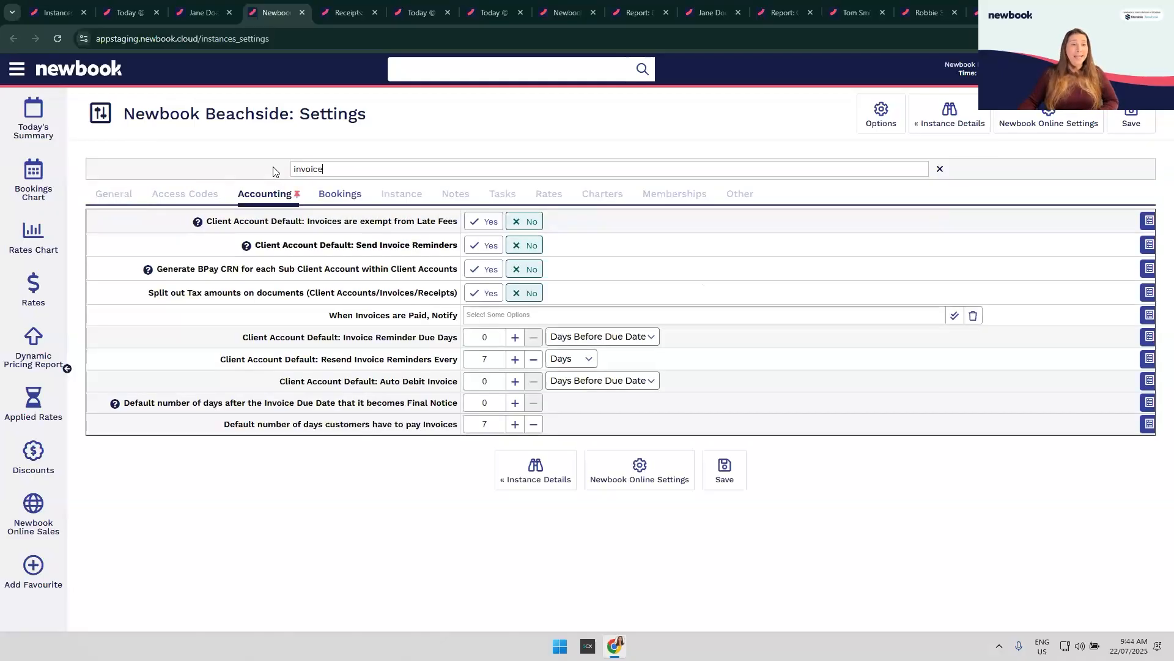
left_click(346, 195)
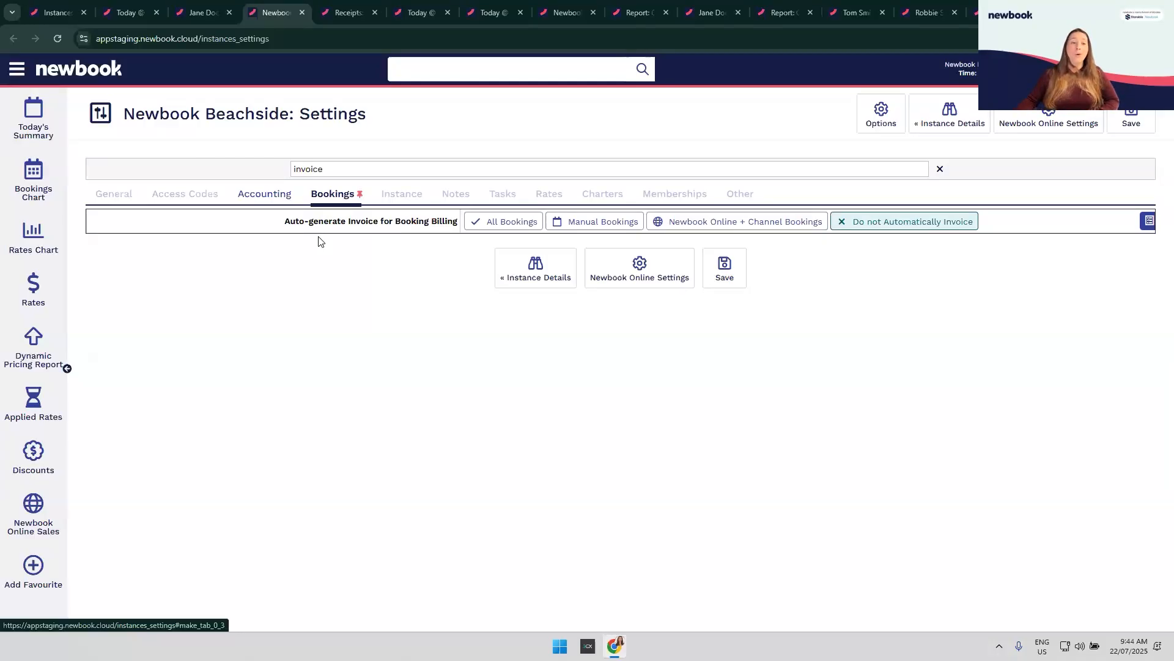
triple_click(335, 238)
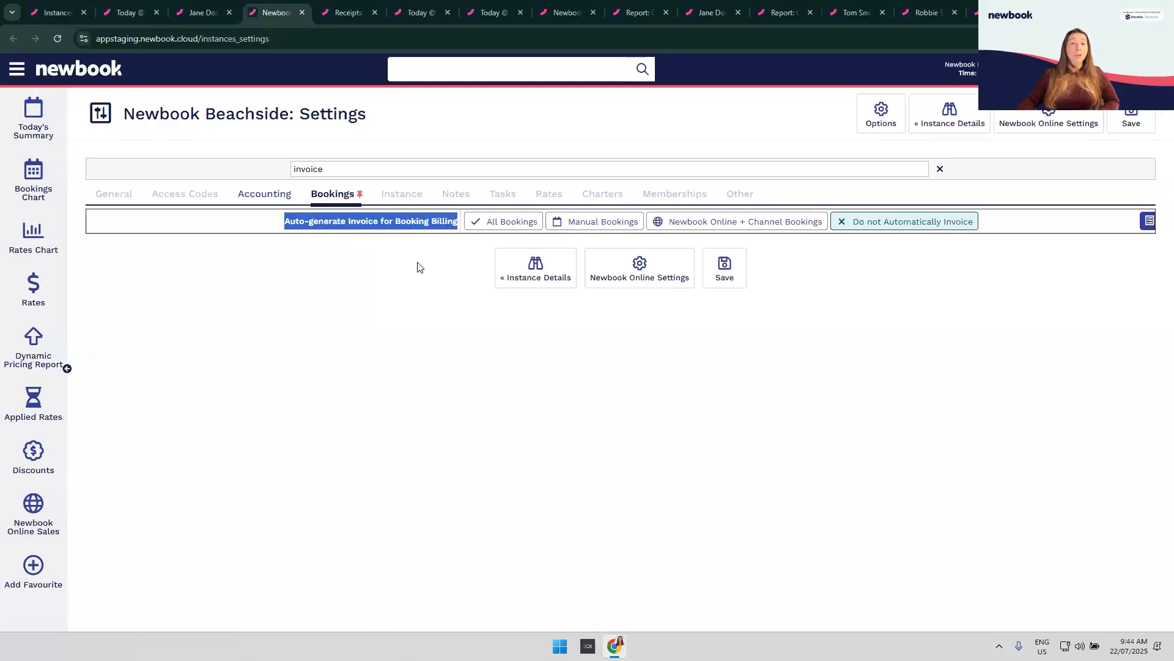
left_click(531, 245)
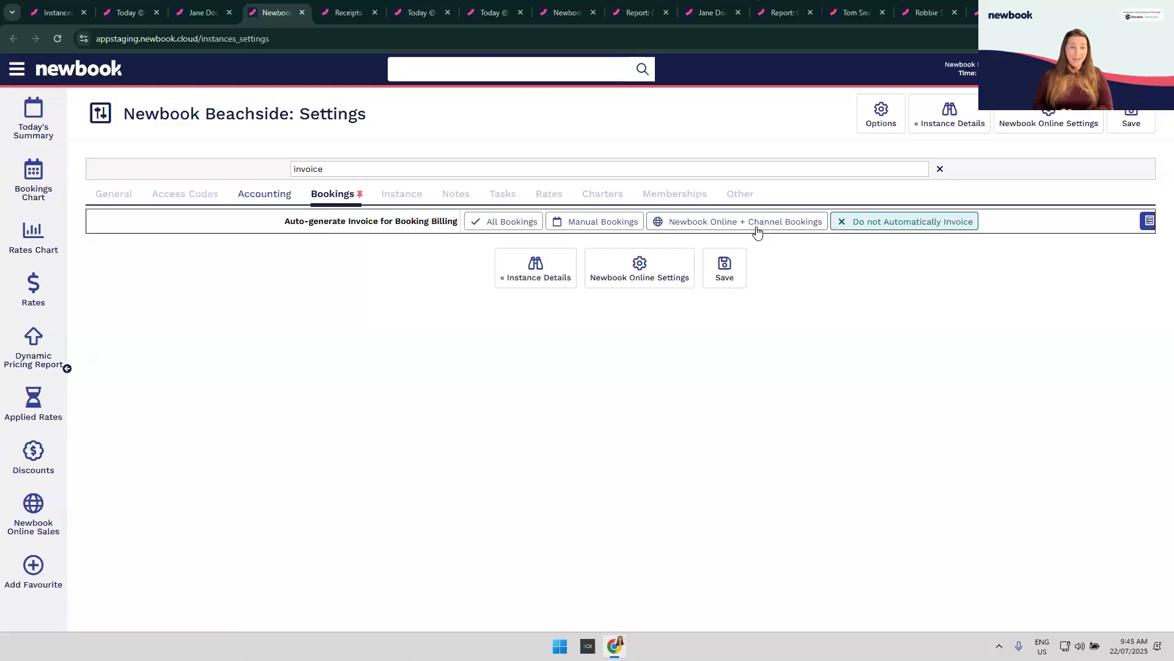
Step: Review Send Invoice Reminders, Reminder Due Days and Resend settings, then return to the client account
left_click(275, 196)
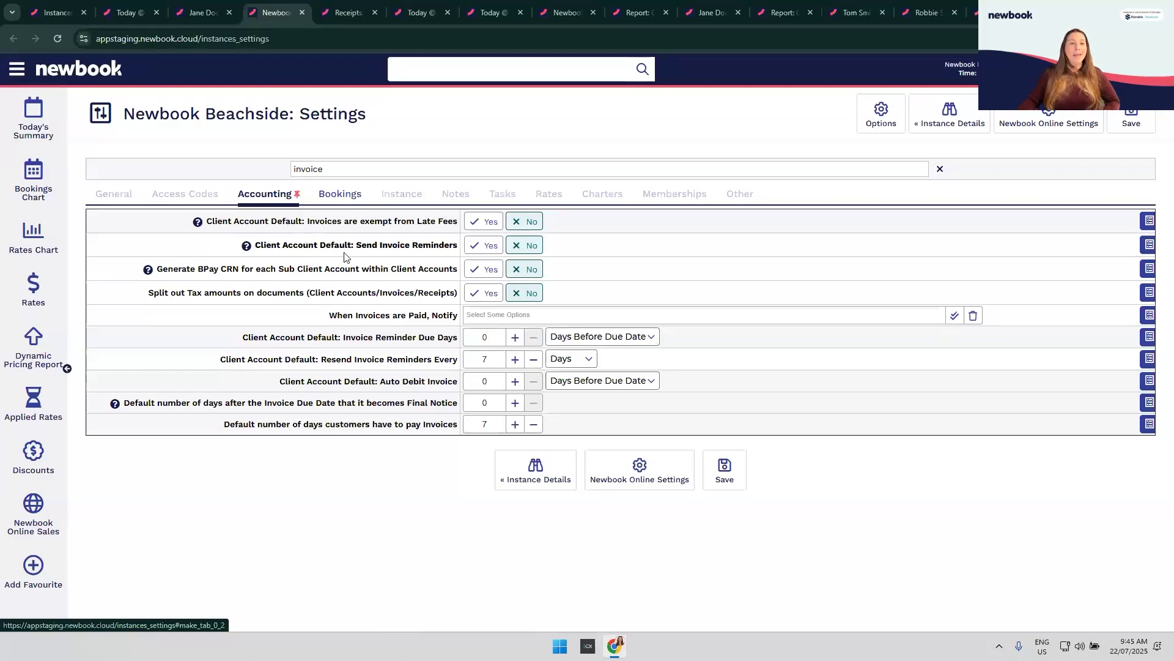
left_click_drag(355, 246, 460, 257)
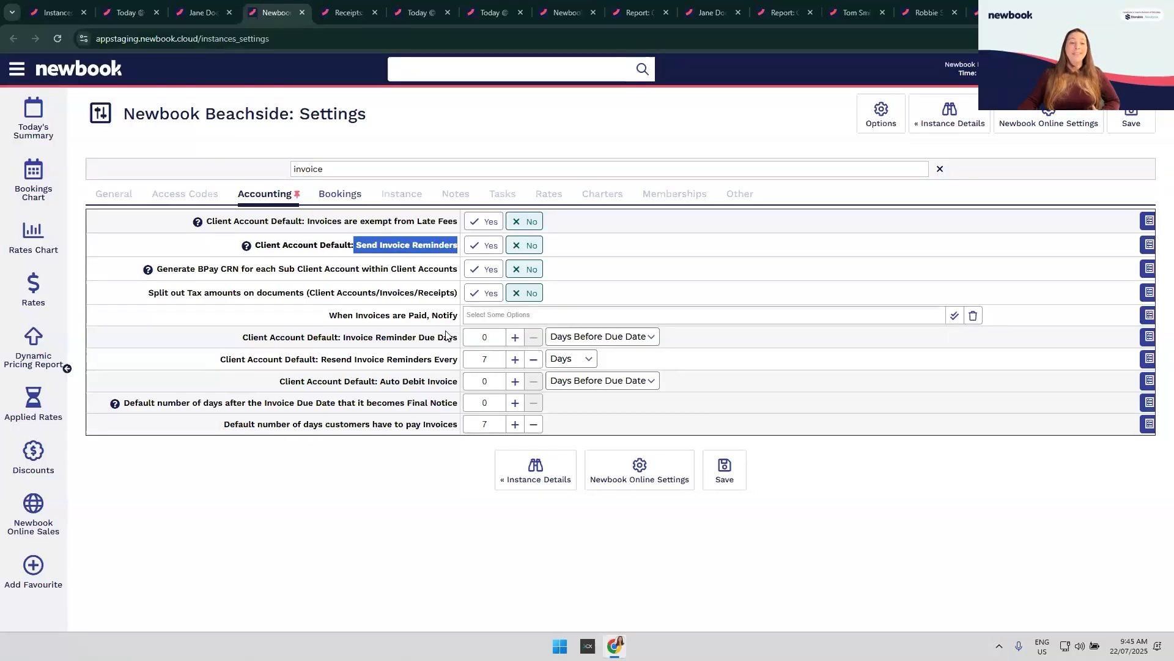
left_click_drag(345, 338, 460, 354)
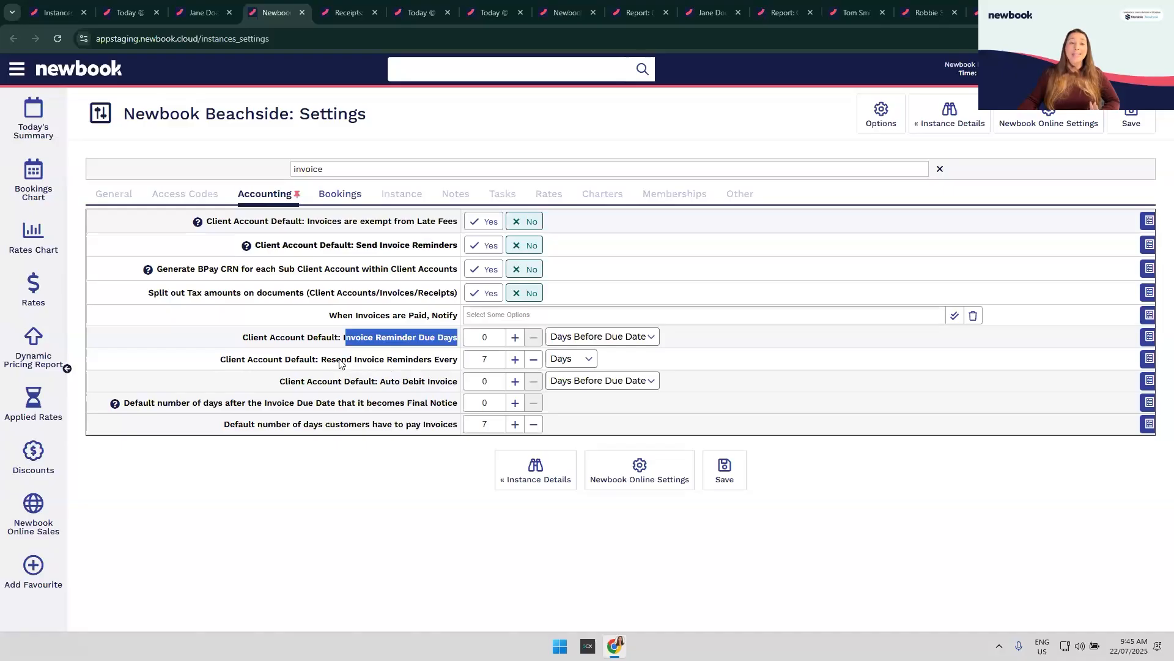
left_click_drag(327, 363, 459, 366)
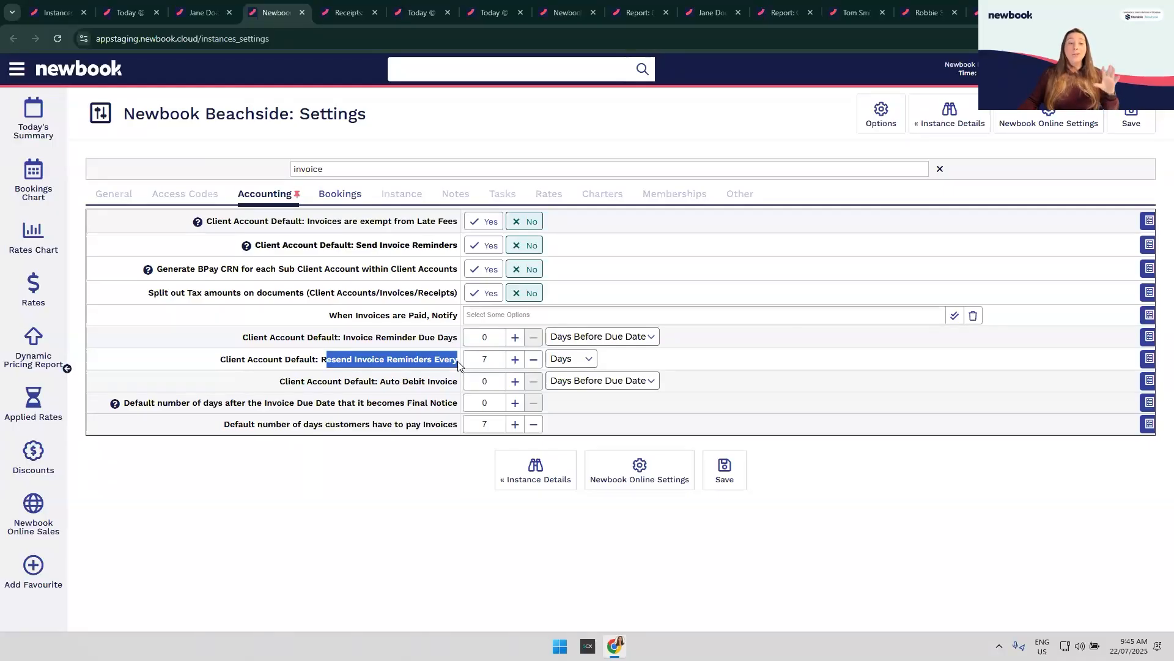
left_click(458, 366)
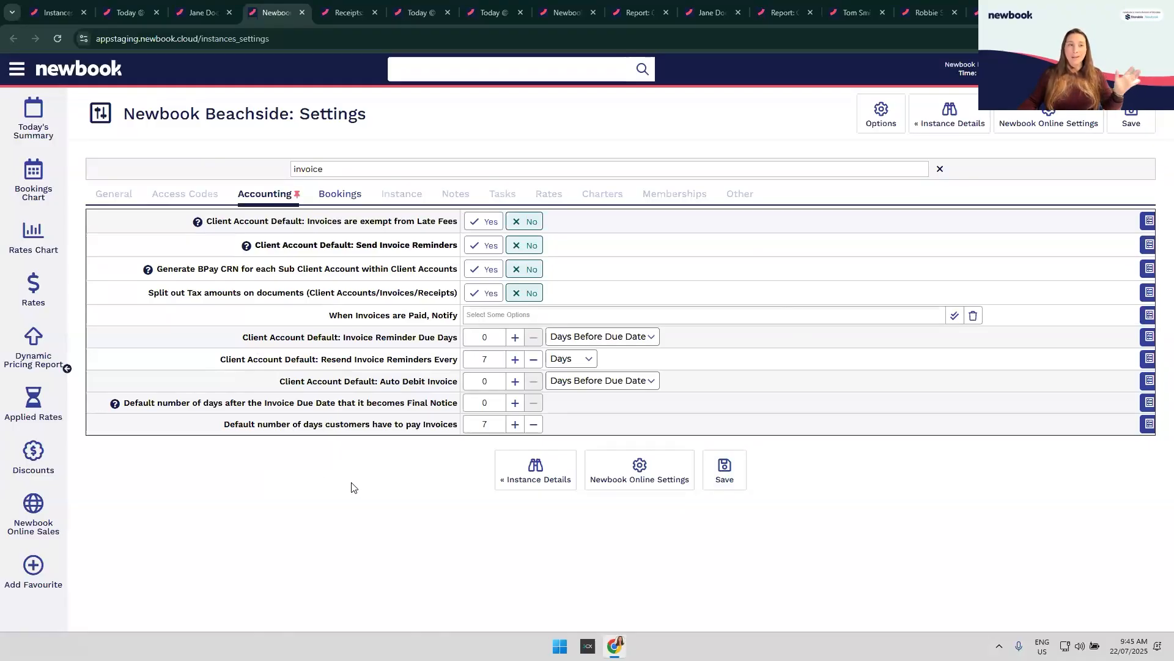
left_click(200, 17)
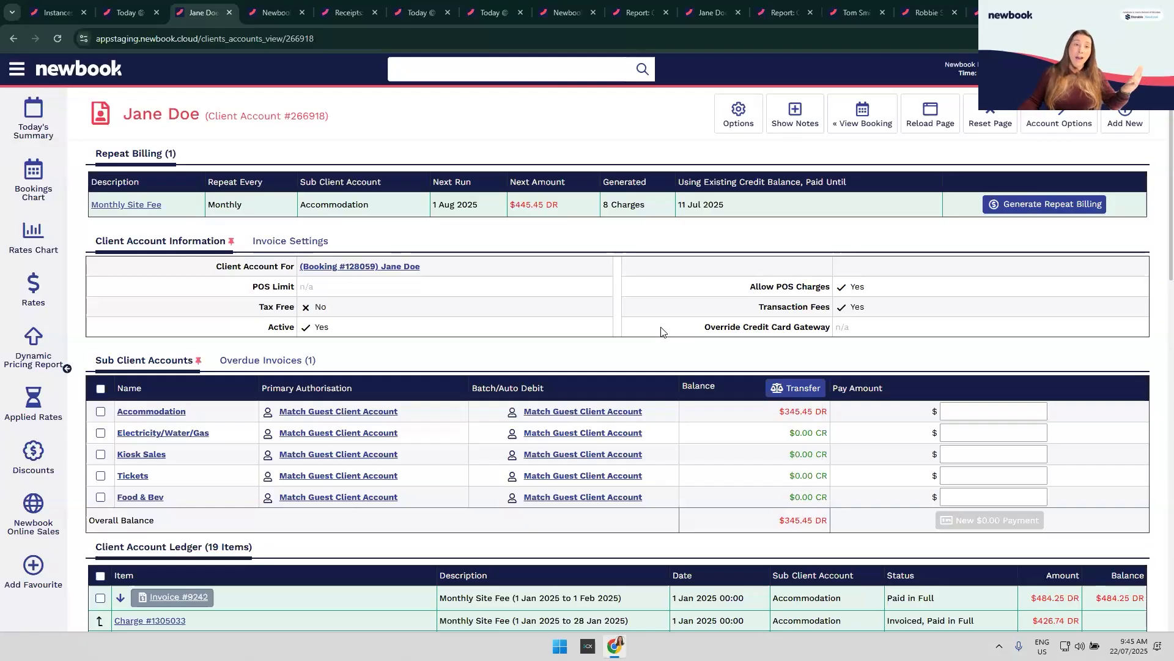
Step: View account #266918's Invoice Settings tab, then choose Account Options > Edit
left_click(291, 243)
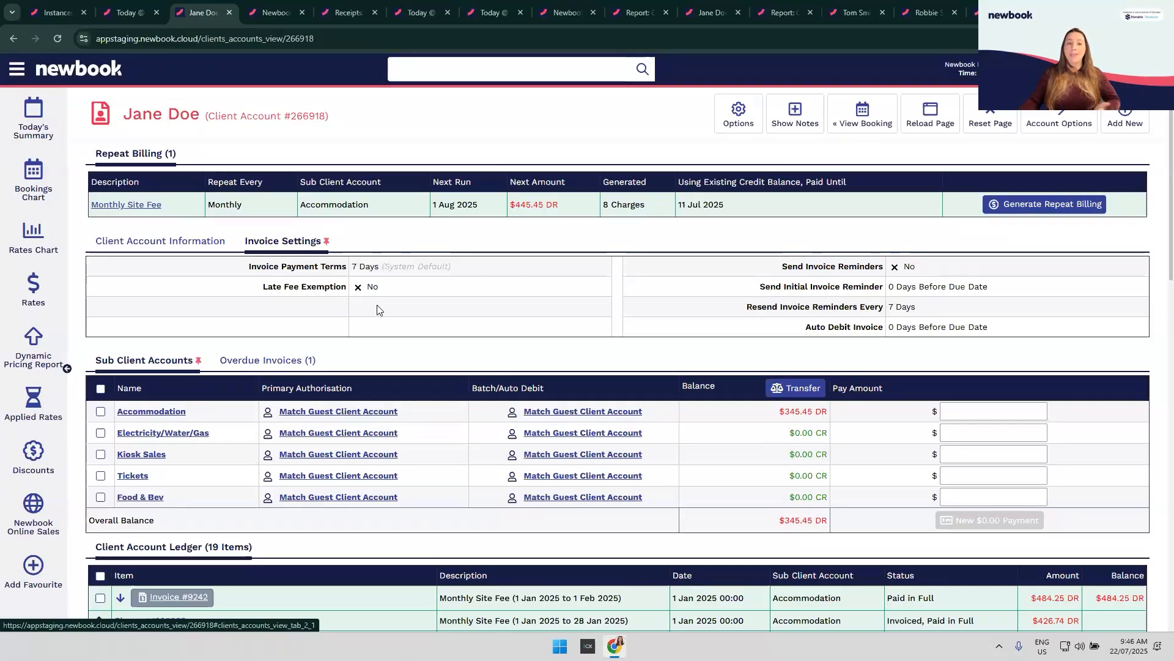
left_click(1129, 125)
left_click(1074, 125)
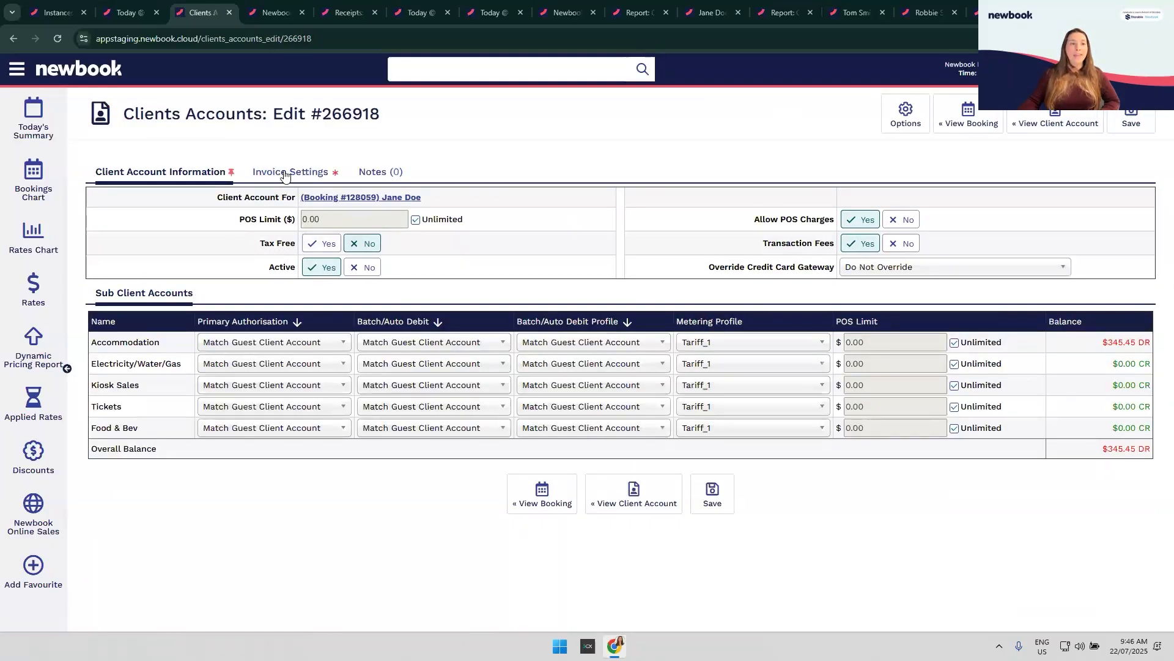
Step: Set Send Invoice Reminders to Yes on the Invoice Settings tab
left_click(283, 178)
left_click_drag(787, 199, 927, 208)
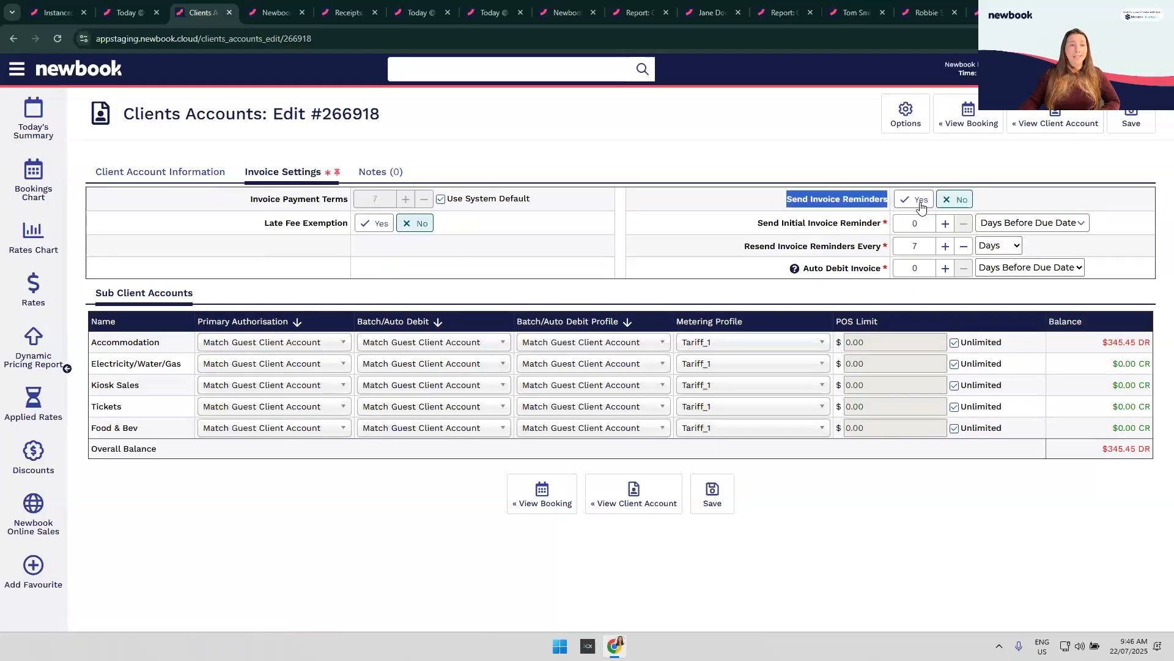
left_click(915, 204)
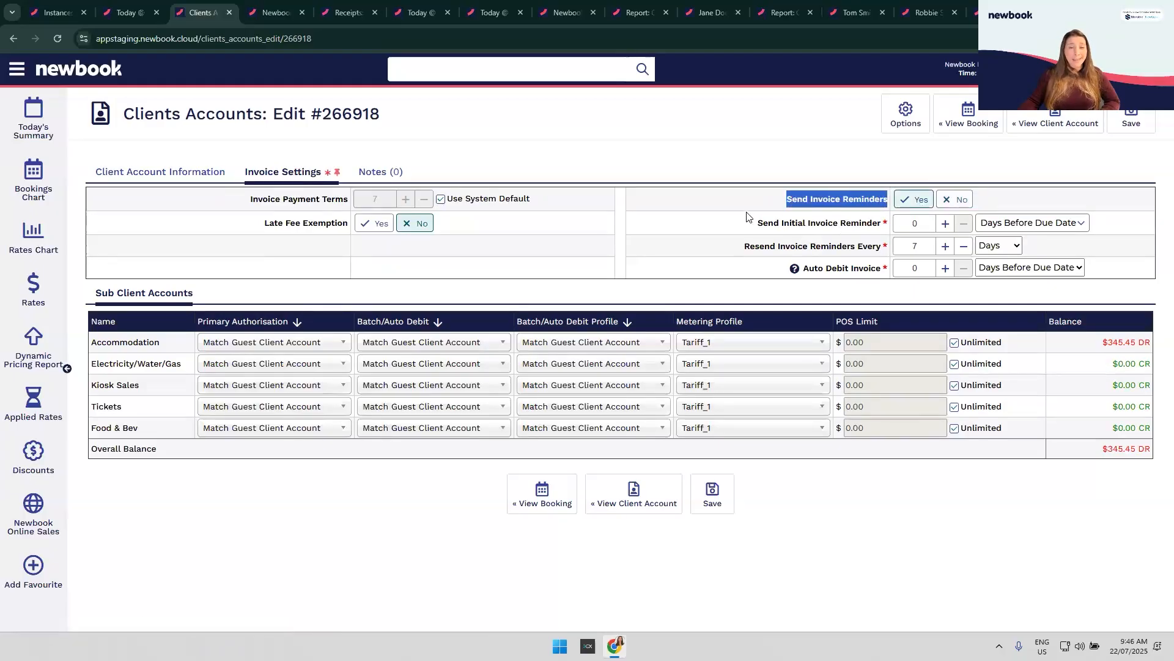
Step: Set the initial reminder to 7 Days After Due Date
left_click_drag(734, 211, 888, 222)
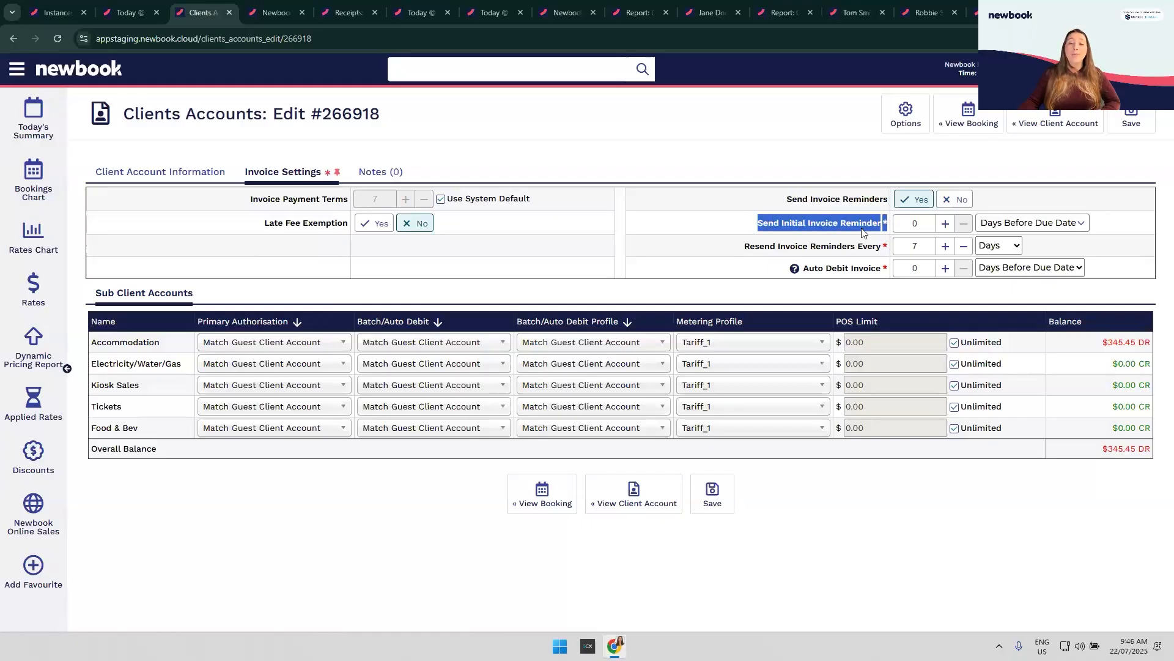
left_click(862, 233)
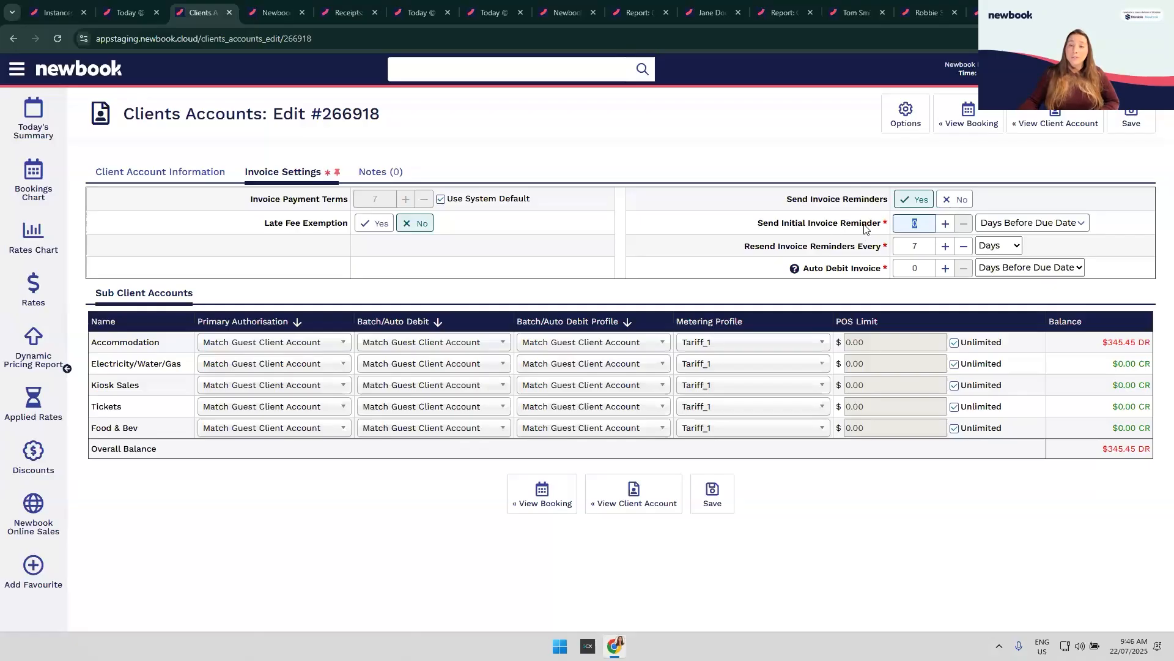
left_click(1038, 228)
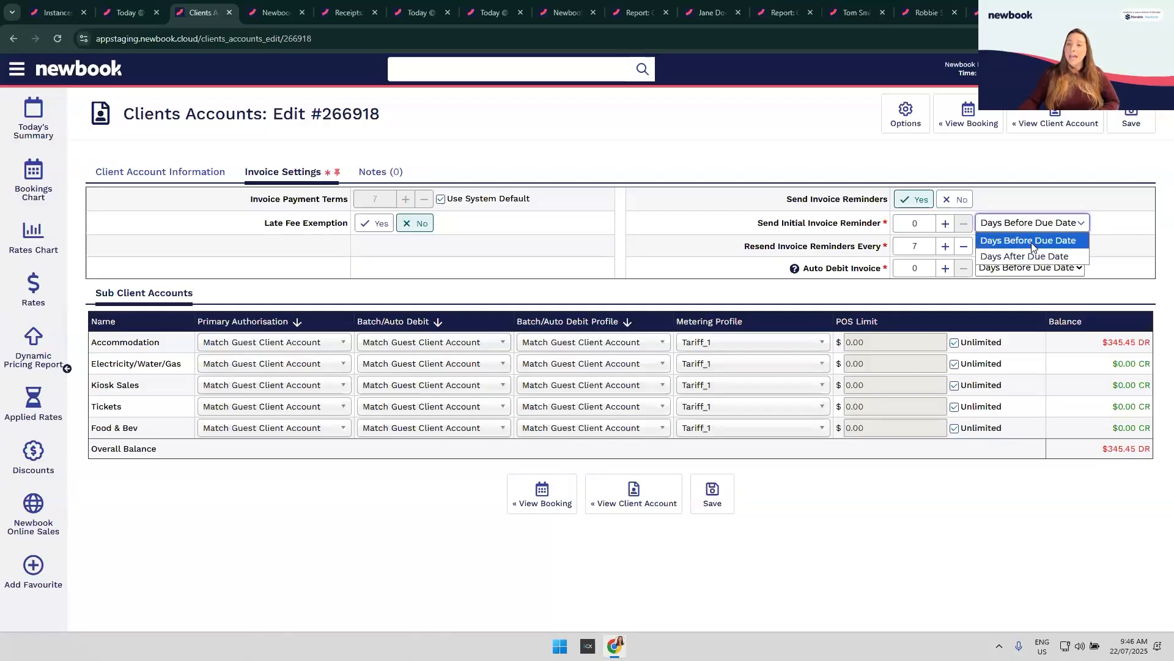
left_click(910, 223)
type("1")
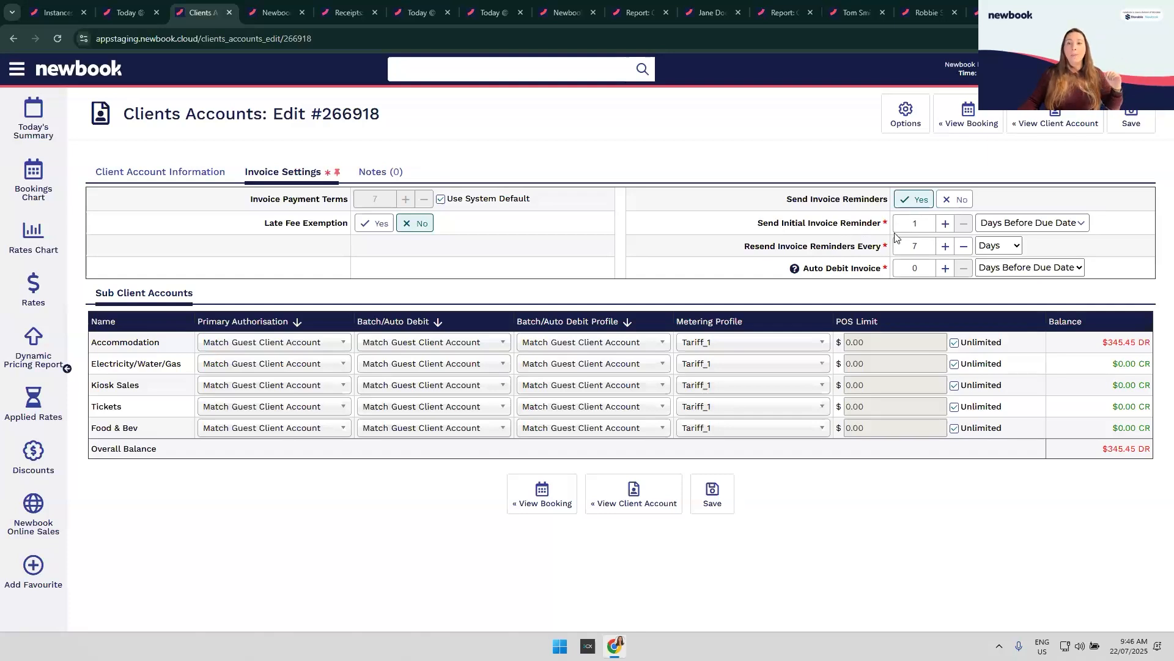
left_click(999, 224)
left_click(989, 252)
left_click_drag(927, 227, 909, 224)
type("7")
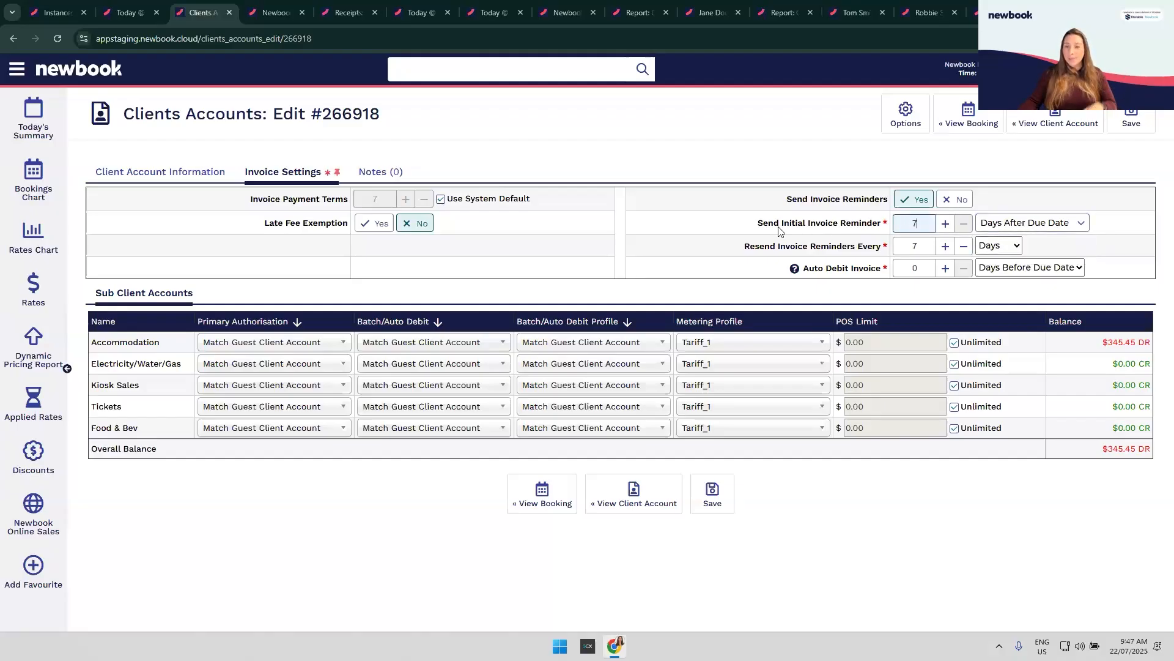
left_click(740, 231)
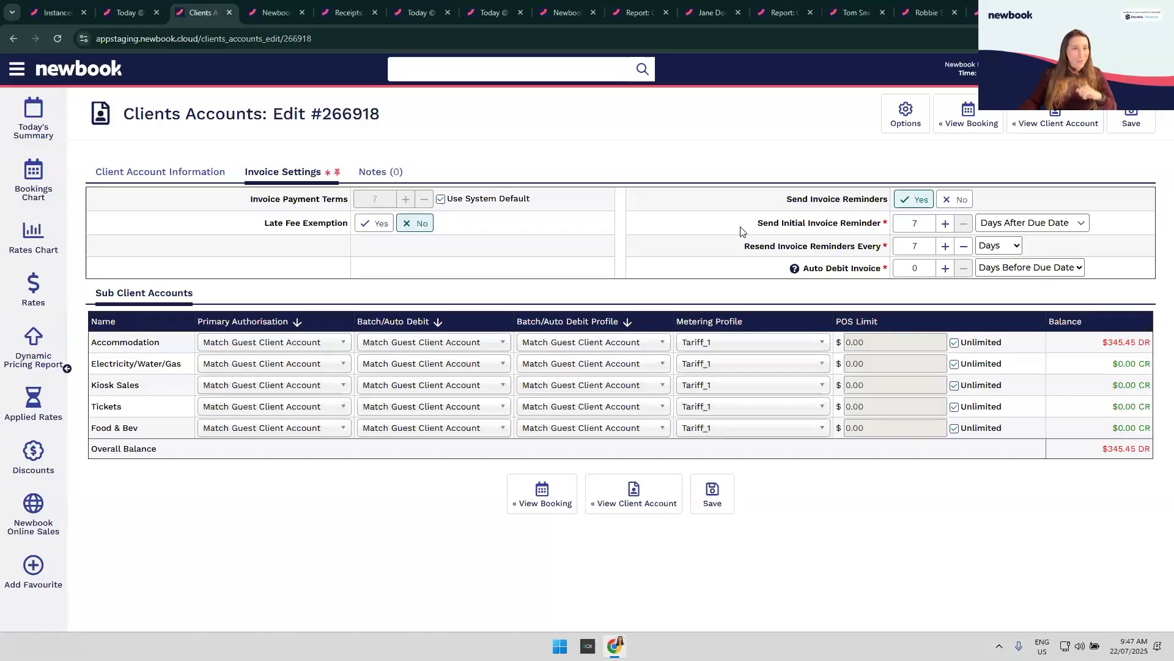
Step: Set reminders to resend every 1 day
left_click_drag(727, 253, 933, 248)
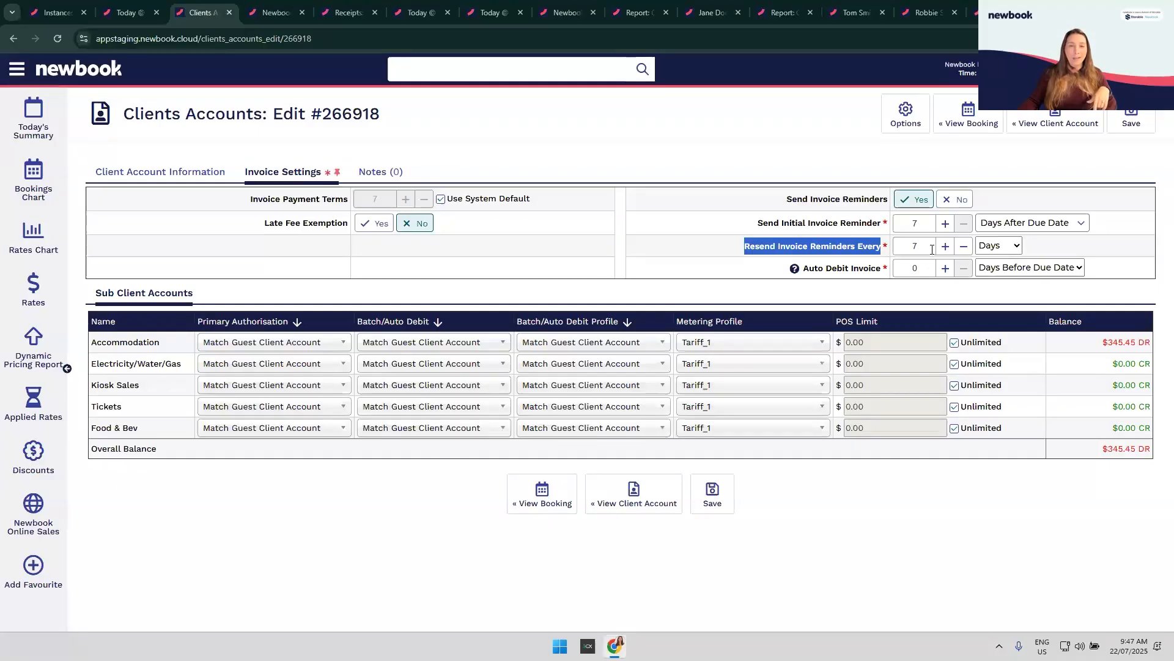
double_click(929, 248)
type("1")
left_click(696, 252)
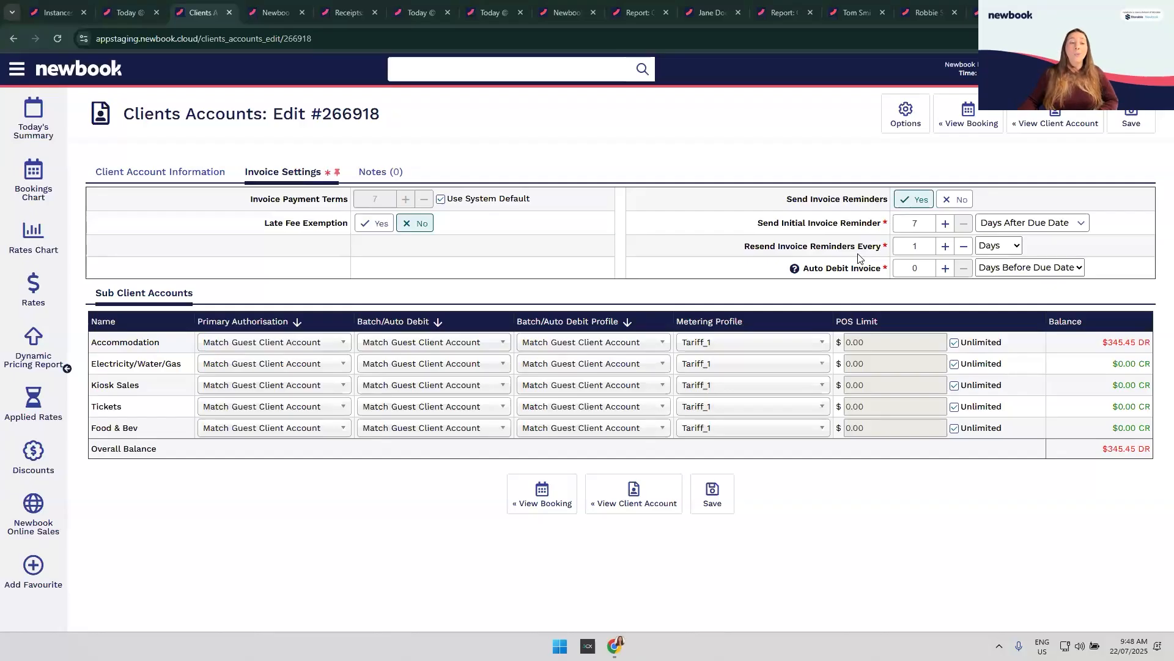
left_click_drag(260, 230, 346, 250)
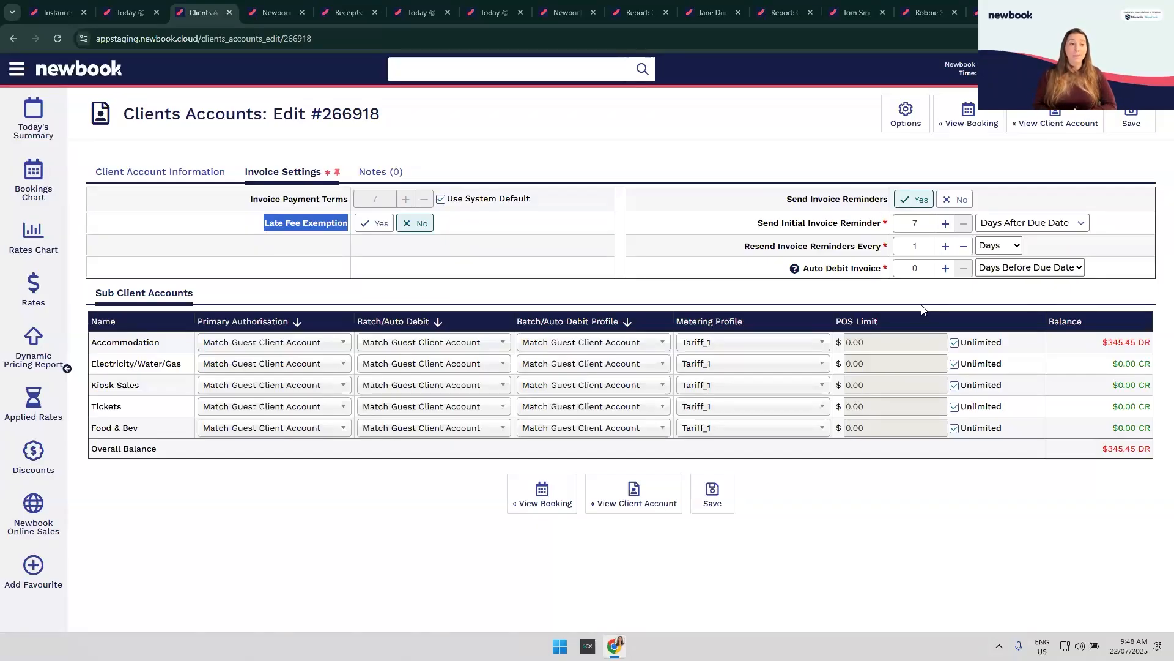
left_click(273, 236)
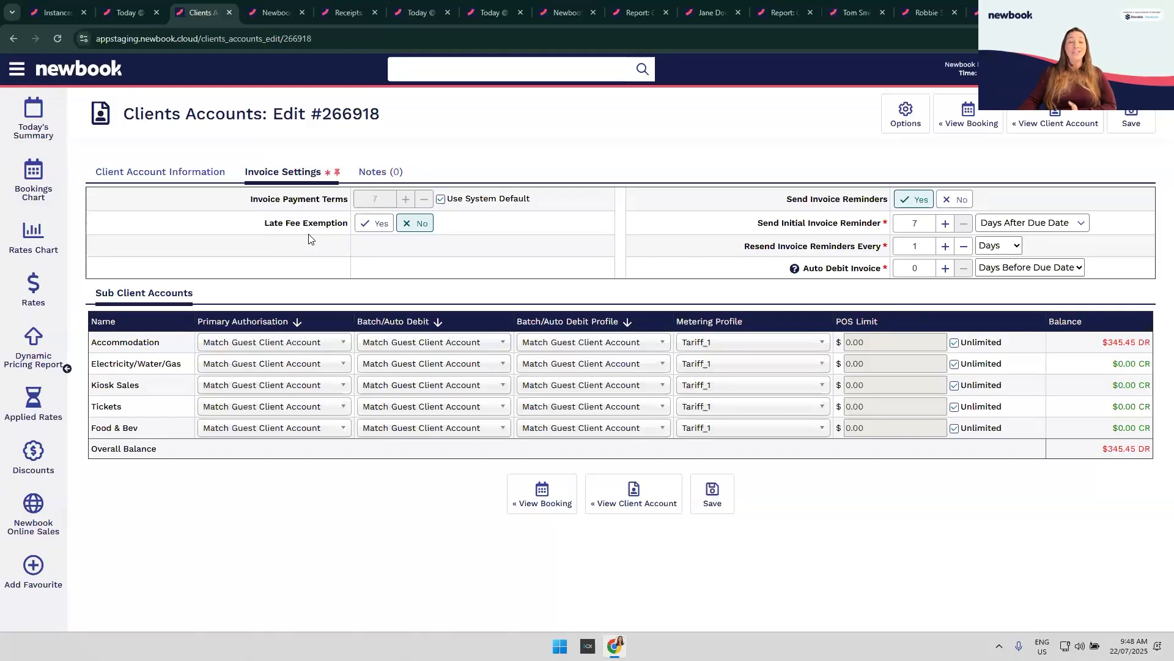
Step: Search the menu for 'late', go to Late Fees and start adding a new one
left_click(12, 73)
type("late")
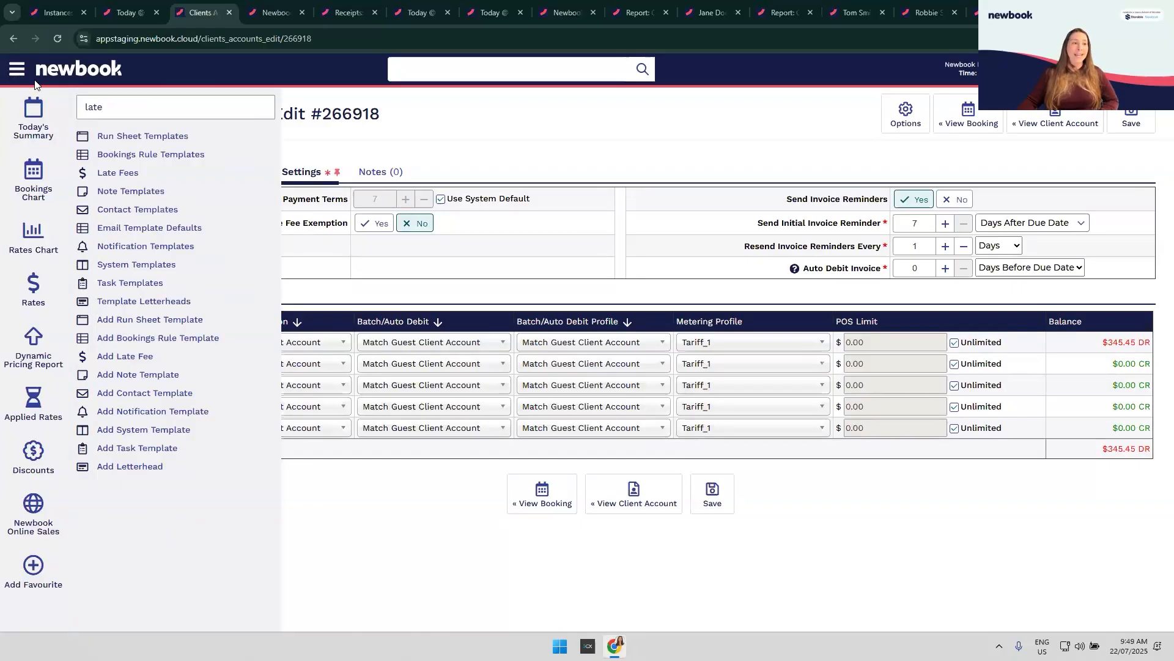
left_click(150, 177)
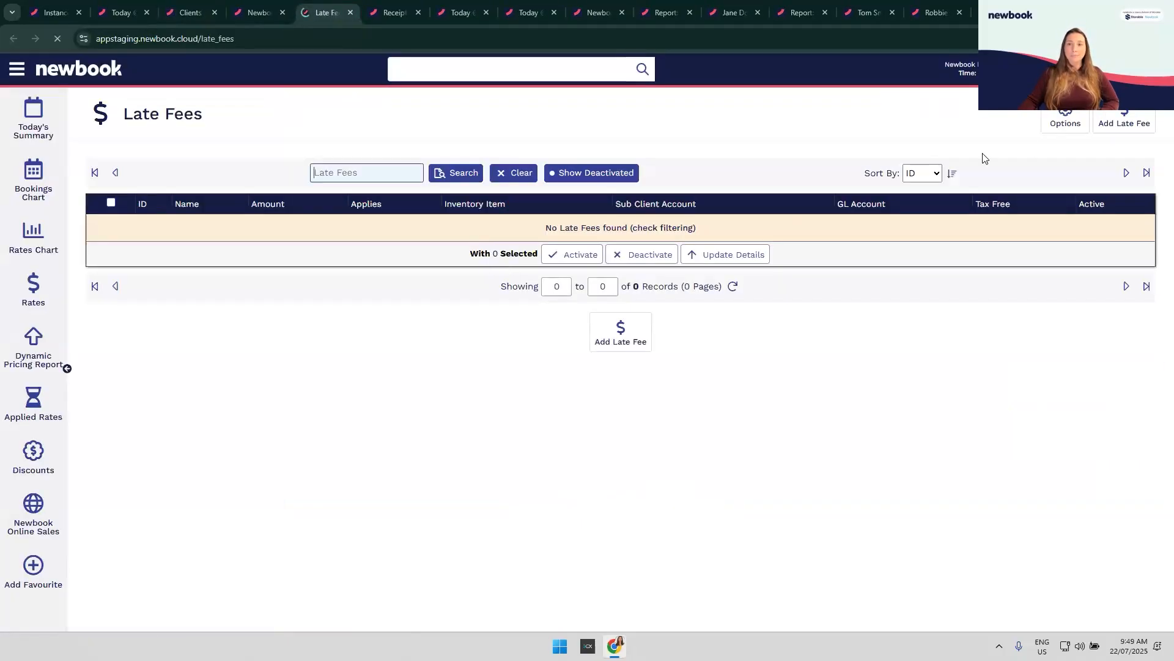
left_click(1133, 124)
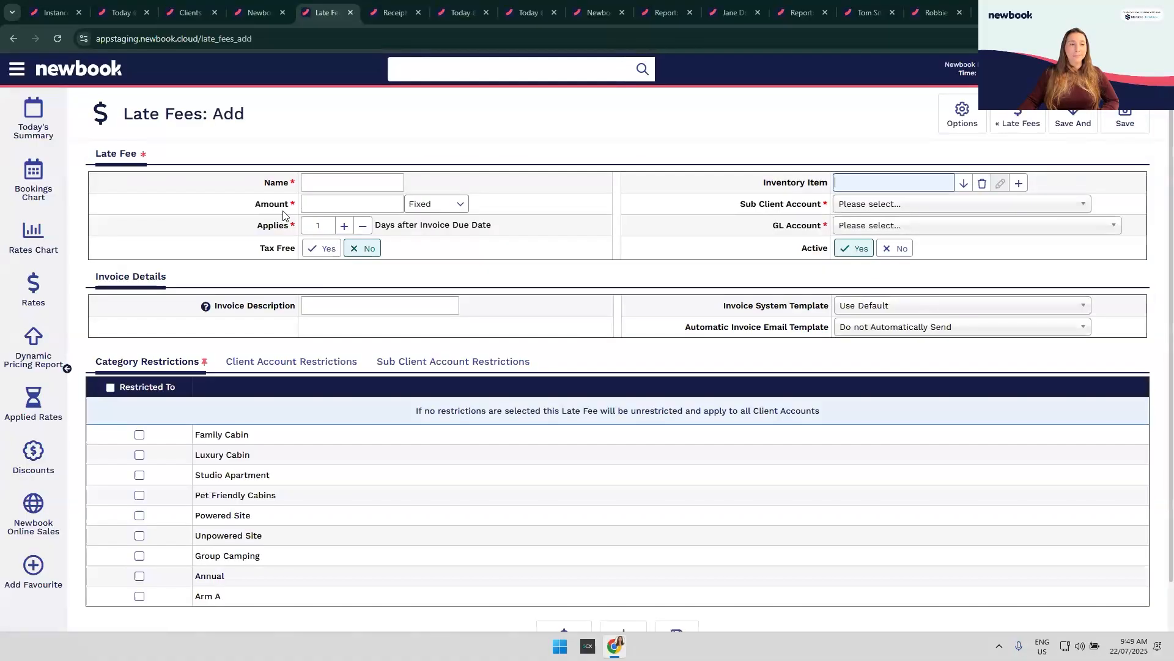
Step: Name it 'late fee' with a Fixed 10 amount, applied 14 days after invoice due date
left_click(317, 183)
type("late fee")
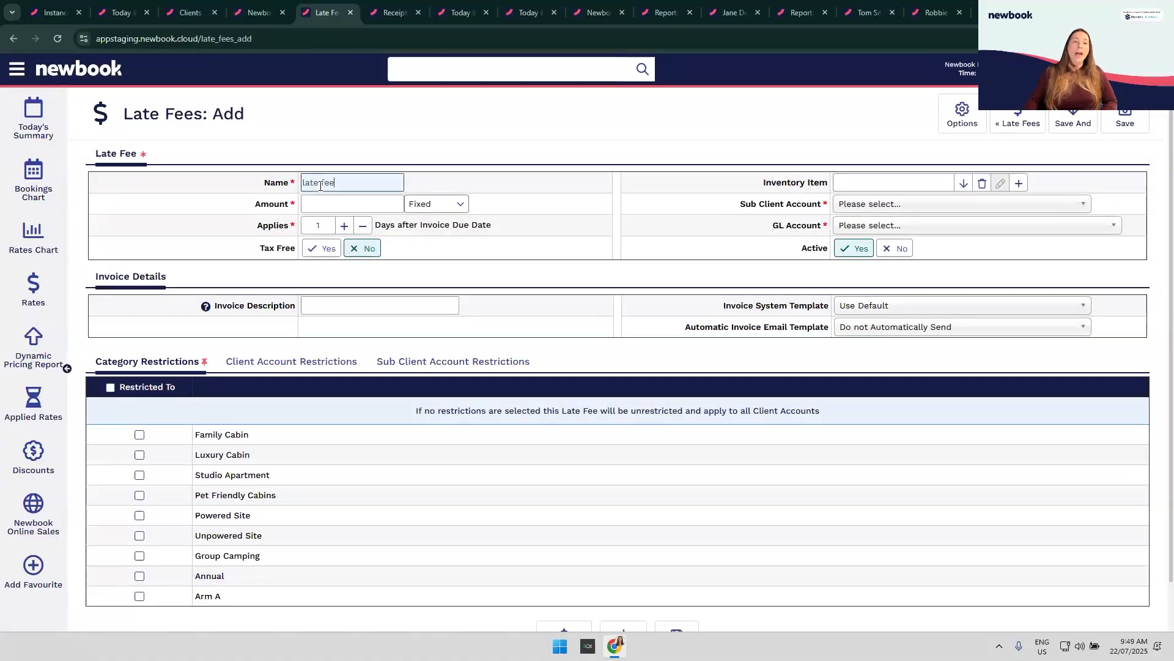
left_click(445, 206)
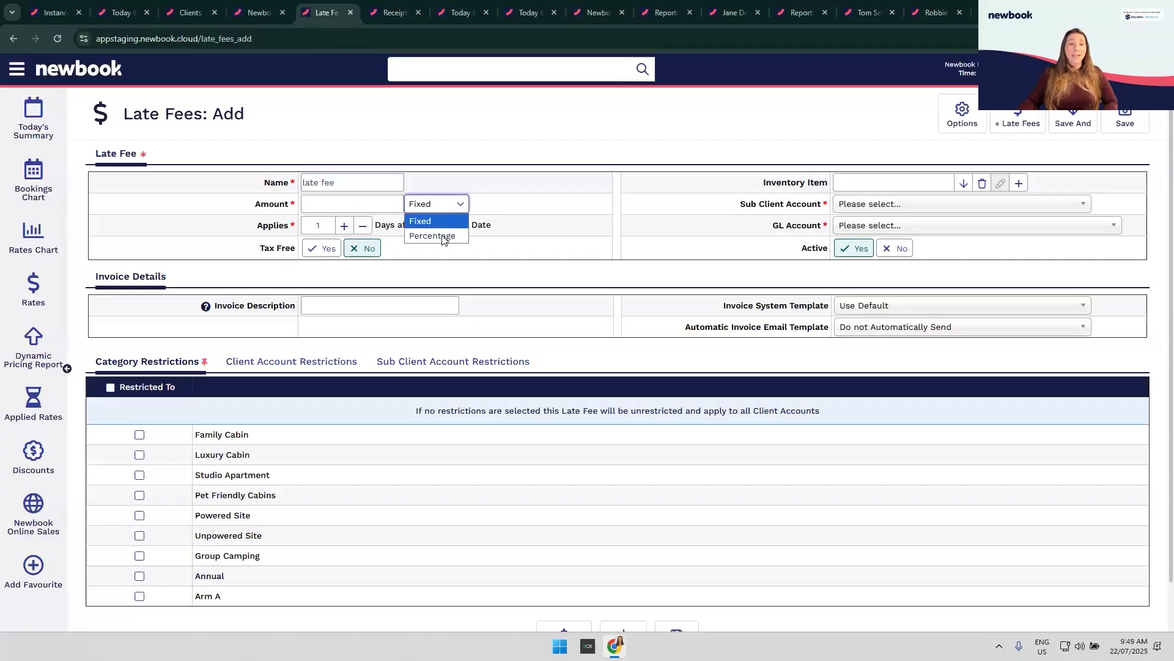
left_click(365, 204)
type("10")
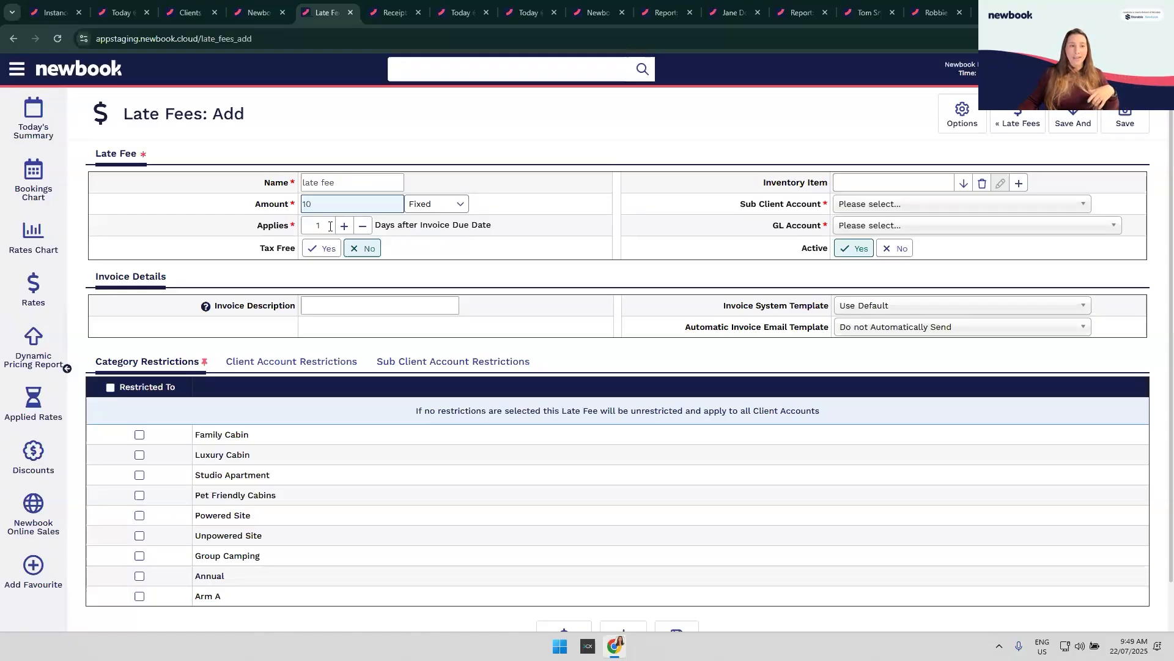
left_click(302, 224)
type("14")
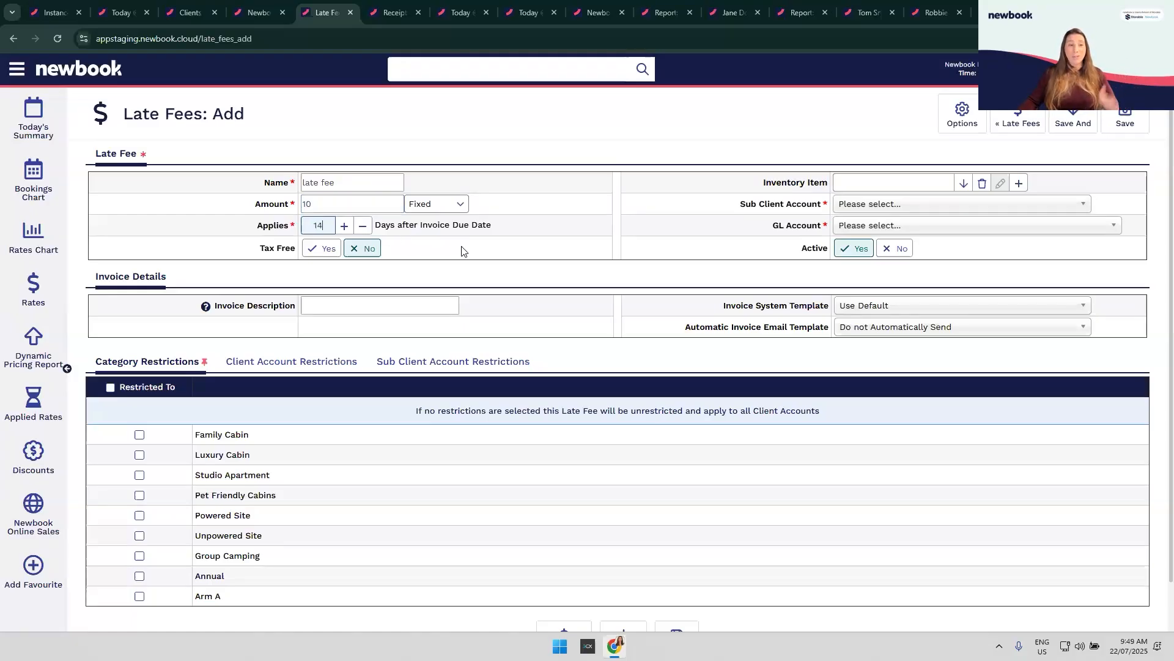
left_click(463, 251)
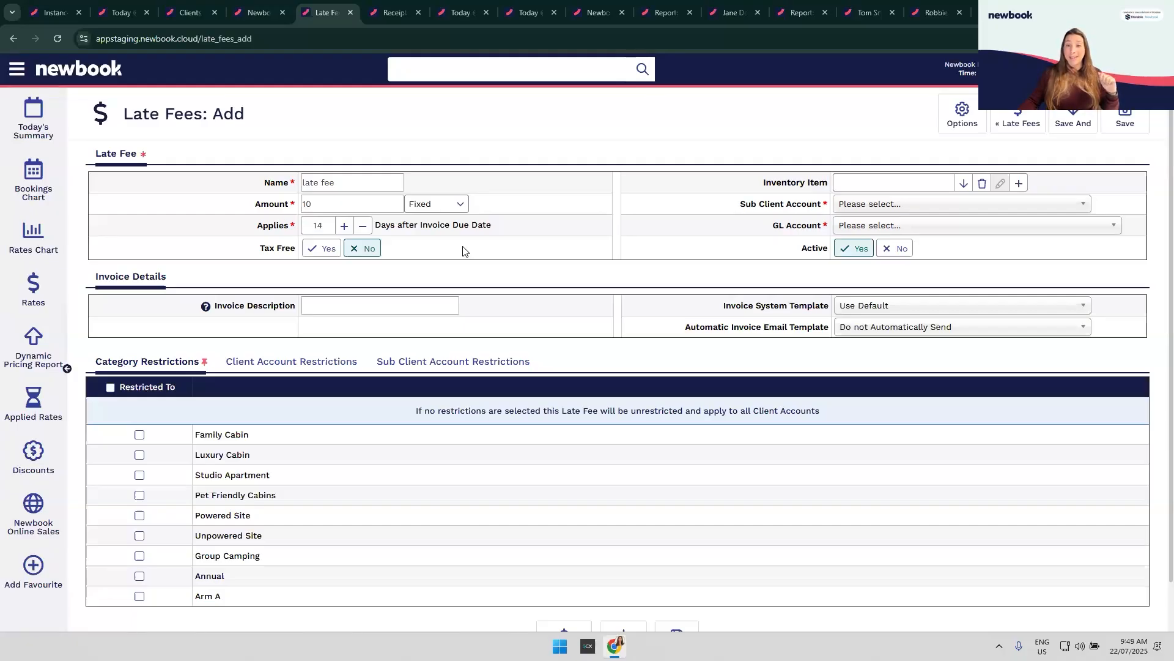
left_click(871, 183)
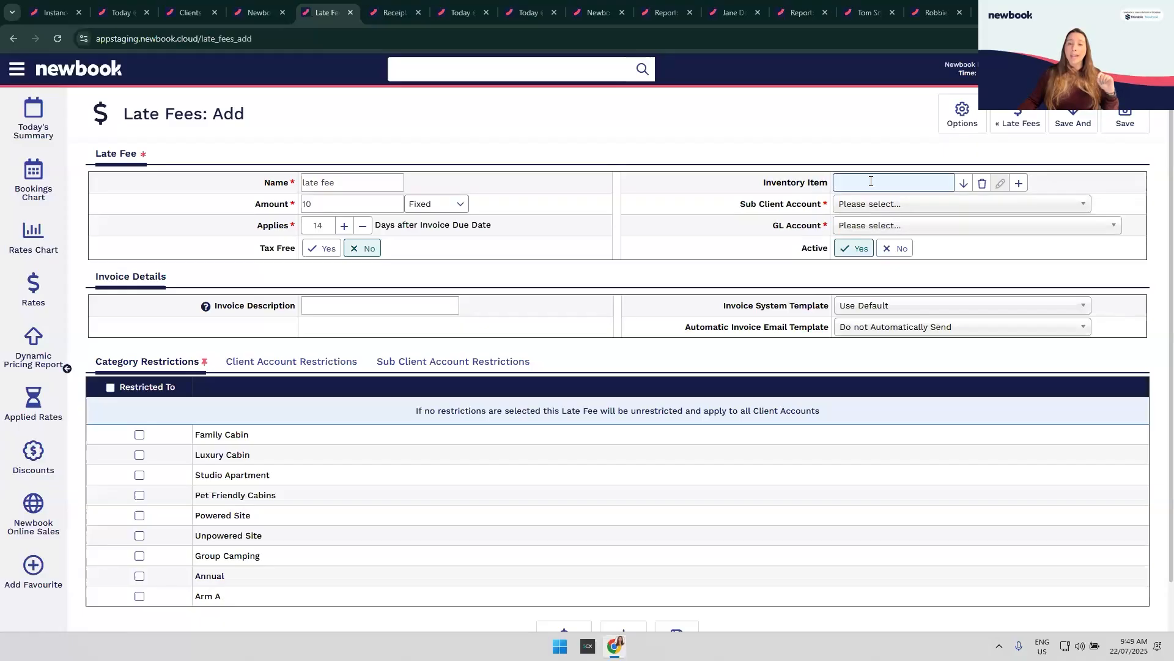
type("late")
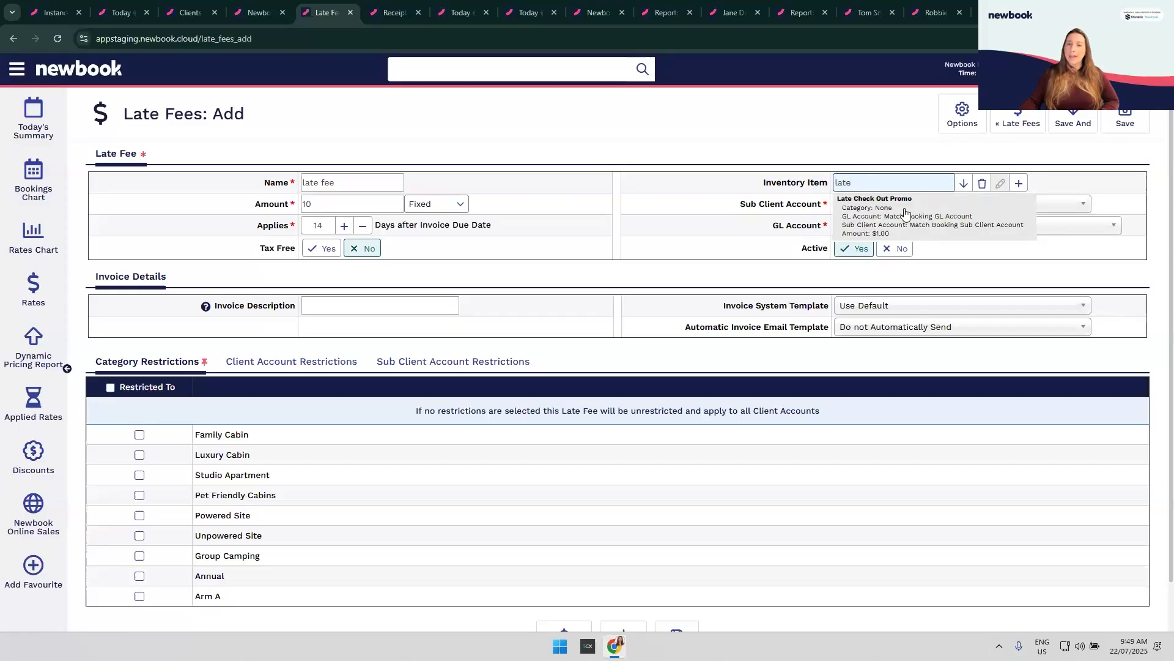
left_click(707, 198)
left_click(773, 173)
type("fee")
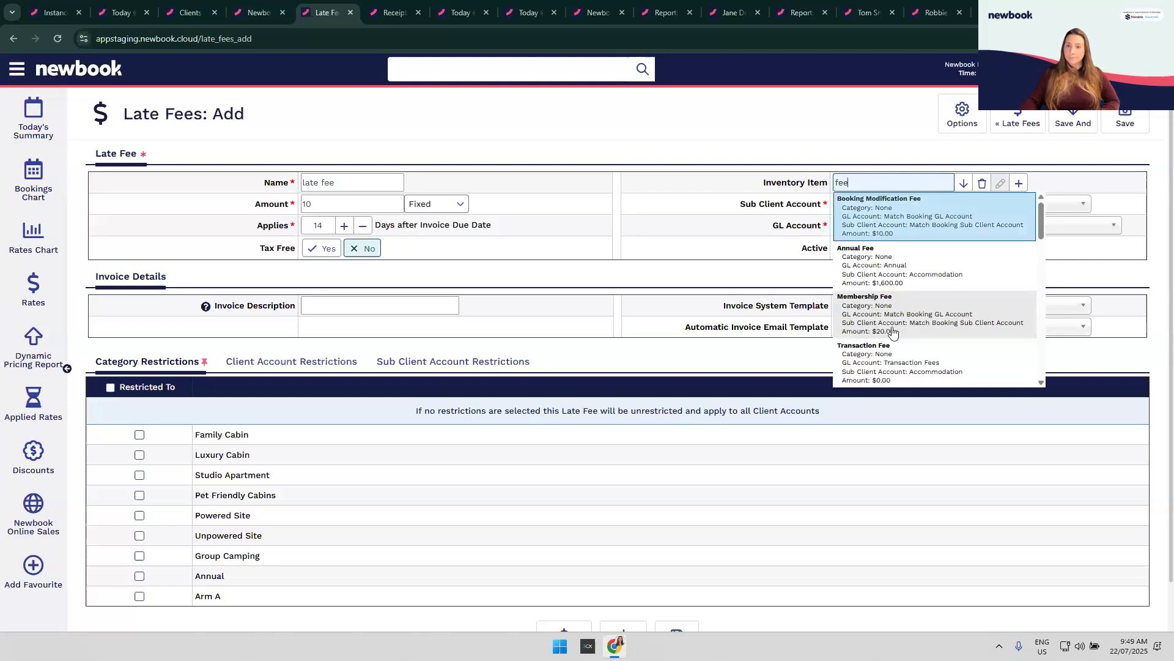
scroll(896, 367, "down", 3)
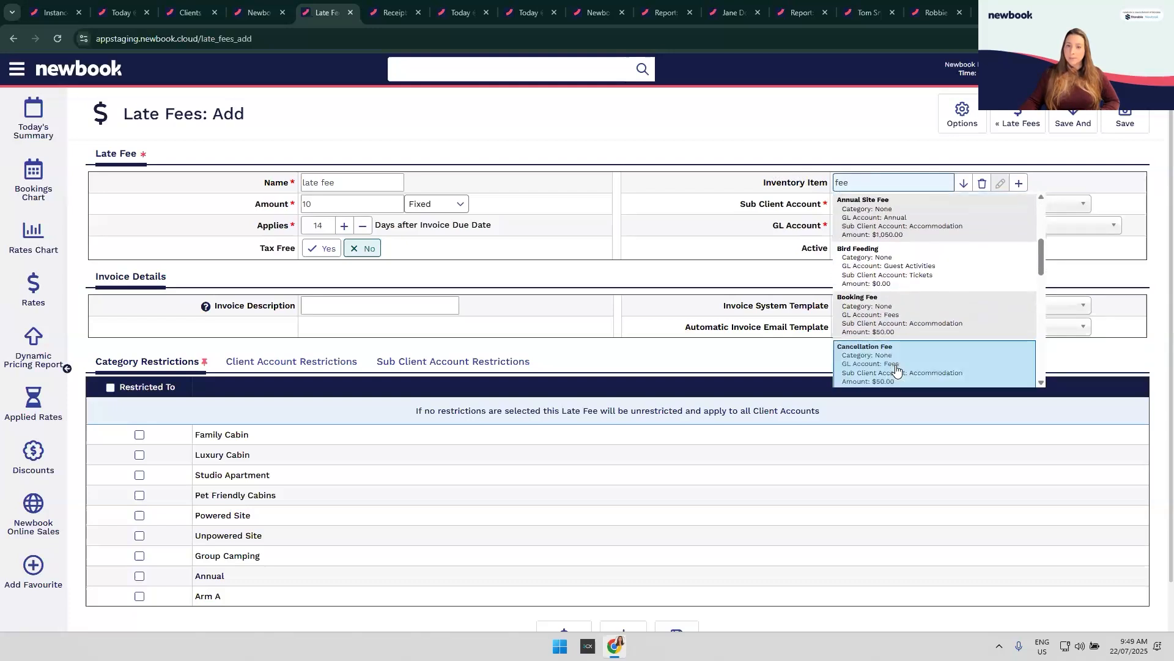
left_click(711, 253)
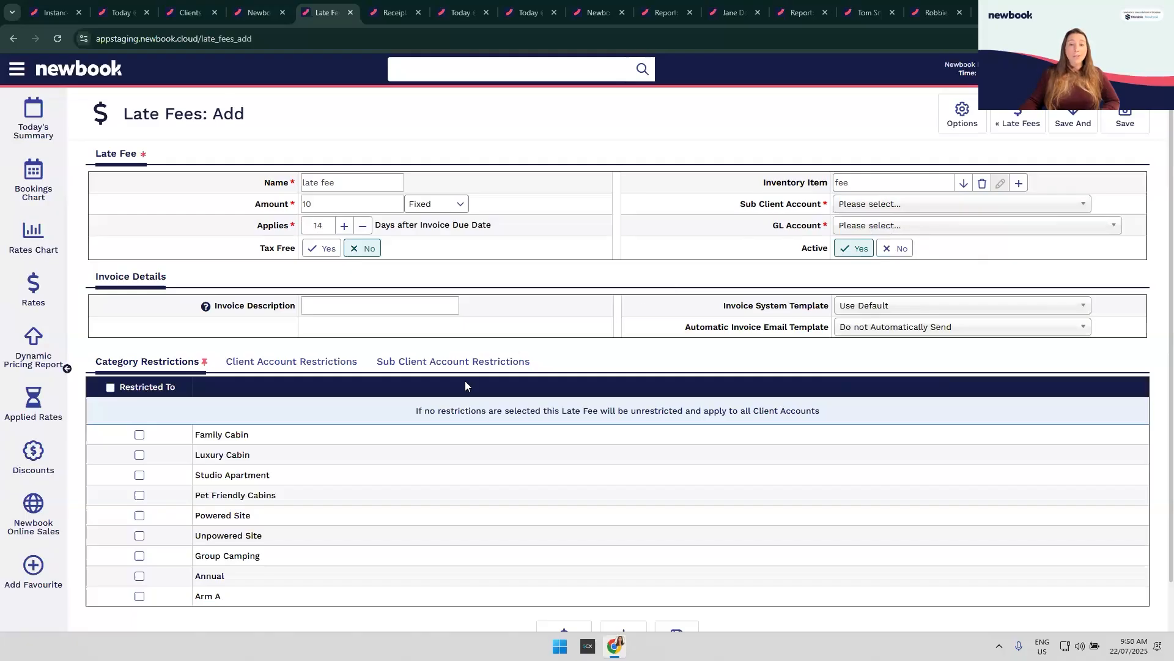
left_click_drag(212, 305, 291, 313)
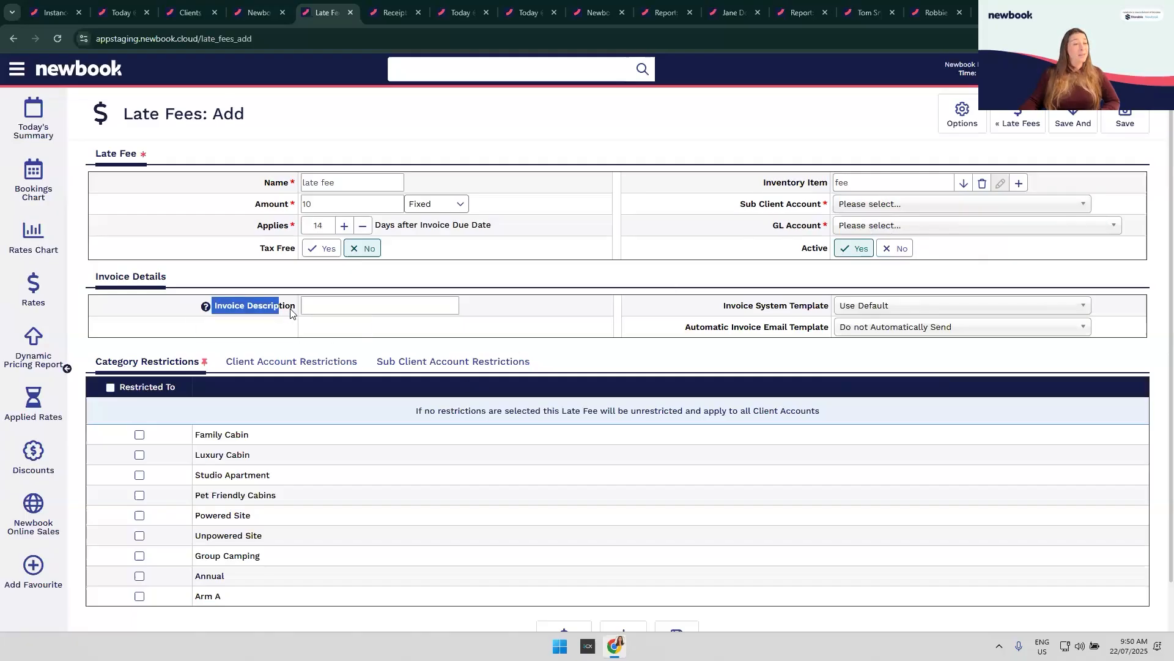
left_click(289, 332)
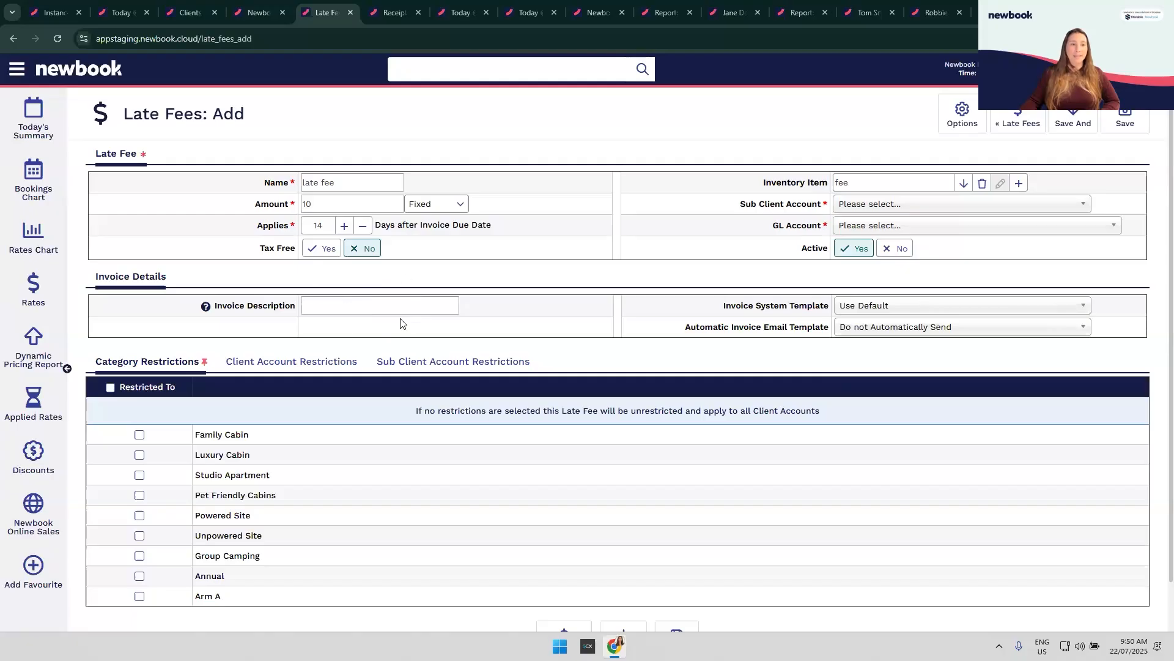
left_click_drag(697, 310, 831, 310)
left_click(857, 313)
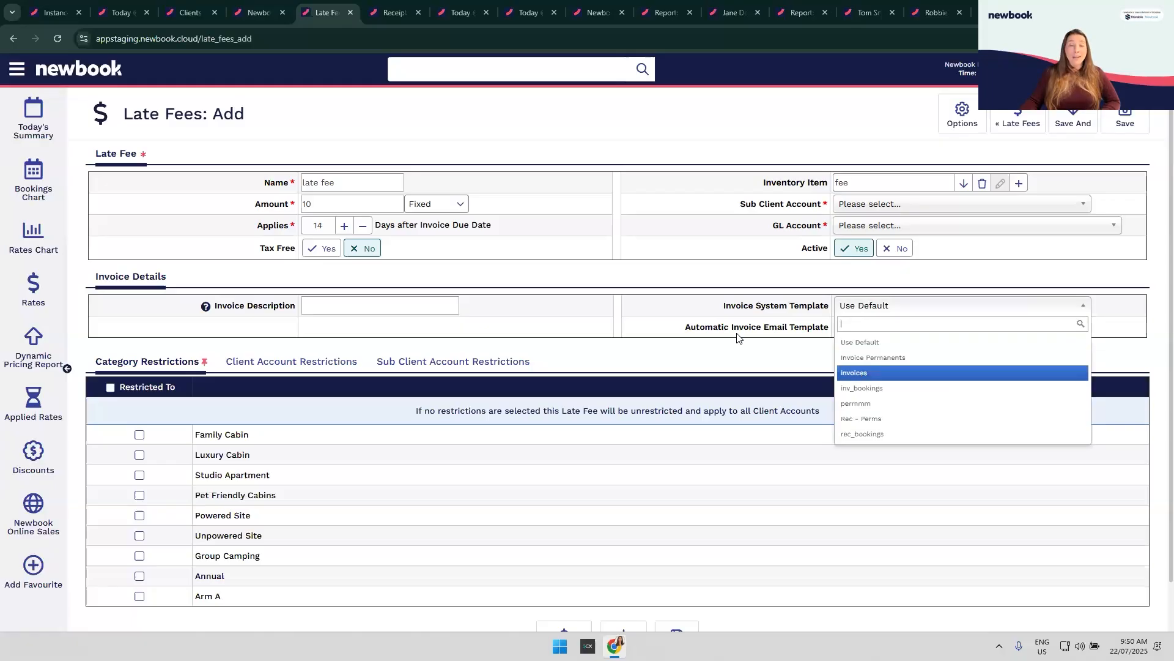
left_click(773, 335)
left_click(921, 331)
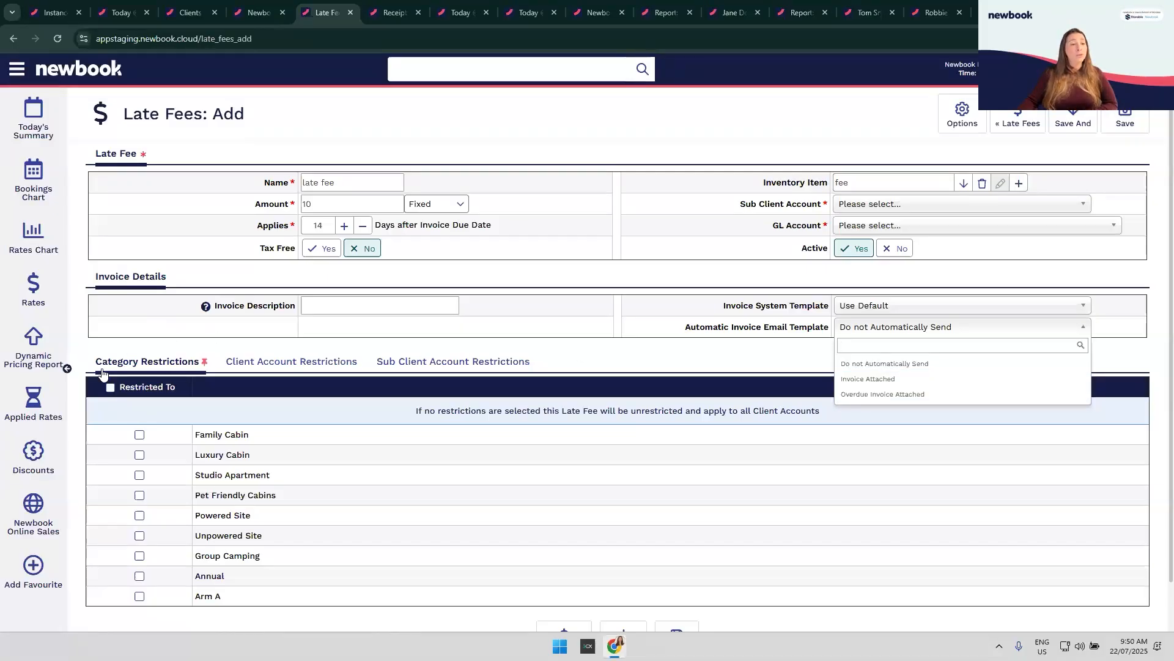
Step: Close the email template list and tick the Annual, Booking and Accommodation restrictions
left_click(179, 341)
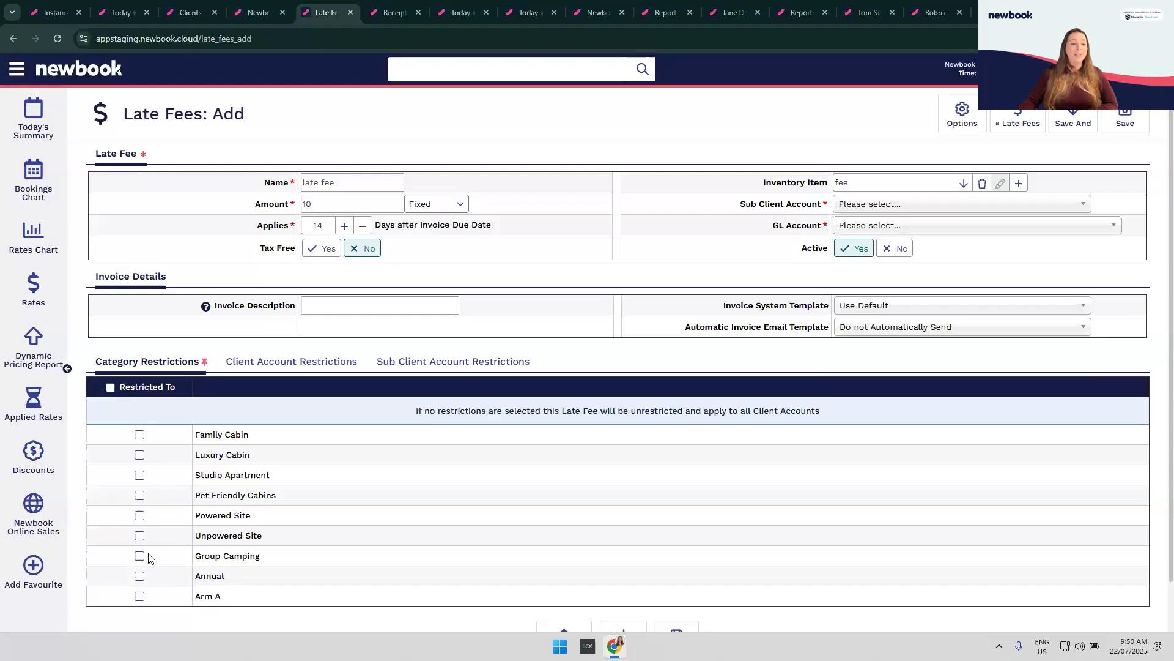
left_click(143, 577)
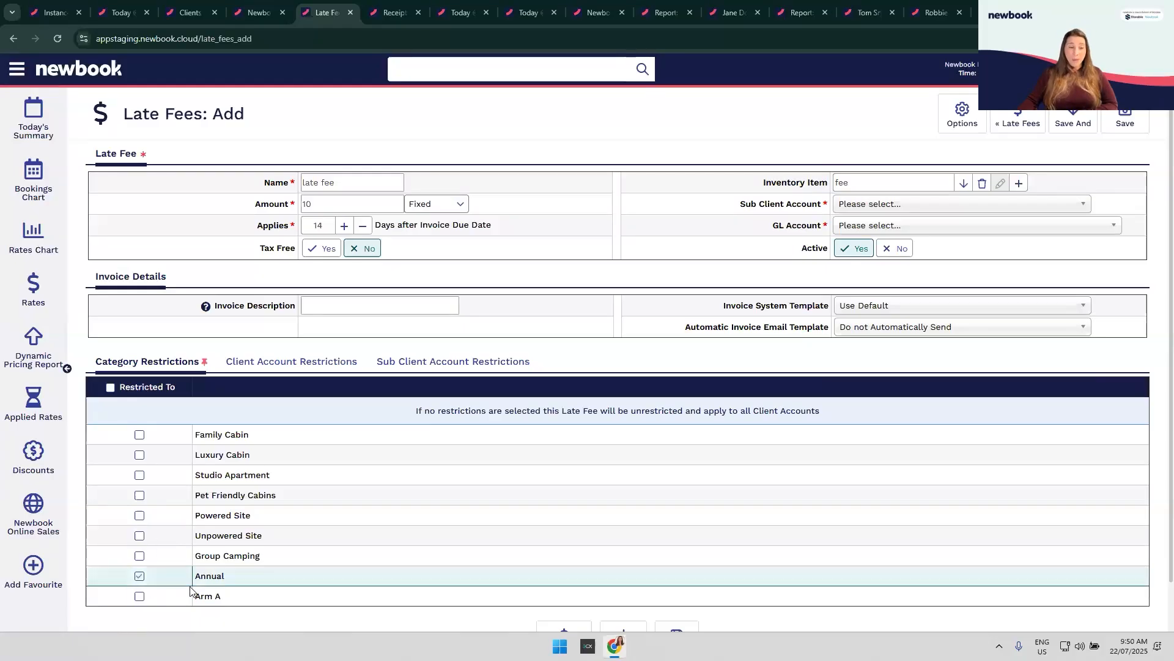
left_click(291, 361)
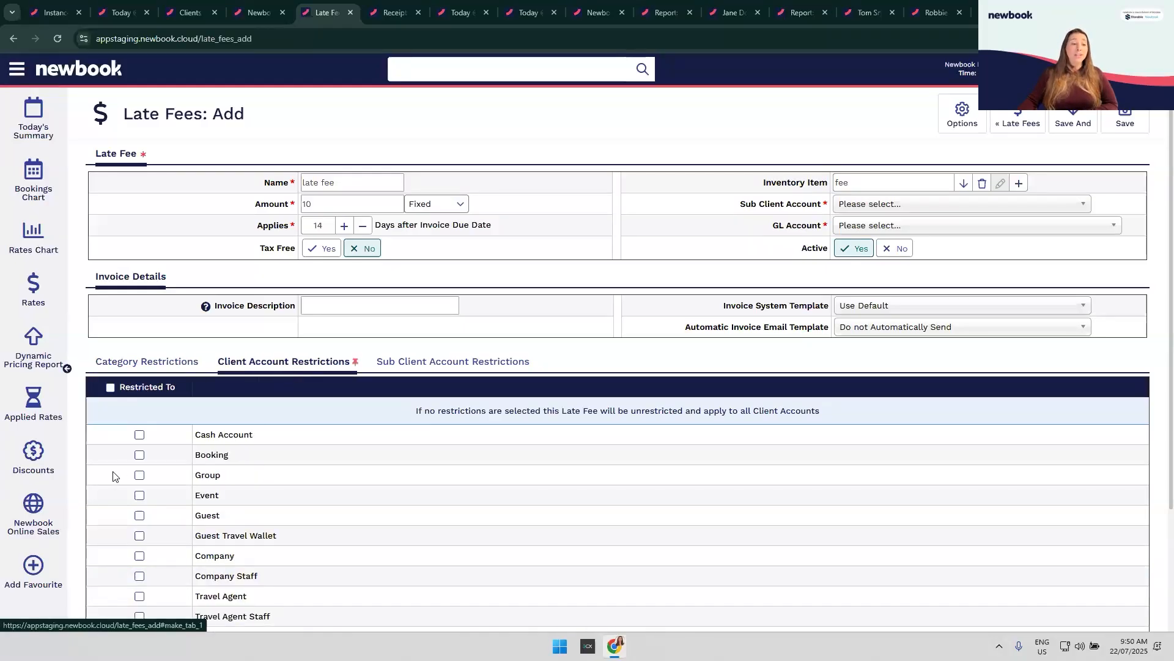
left_click(140, 456)
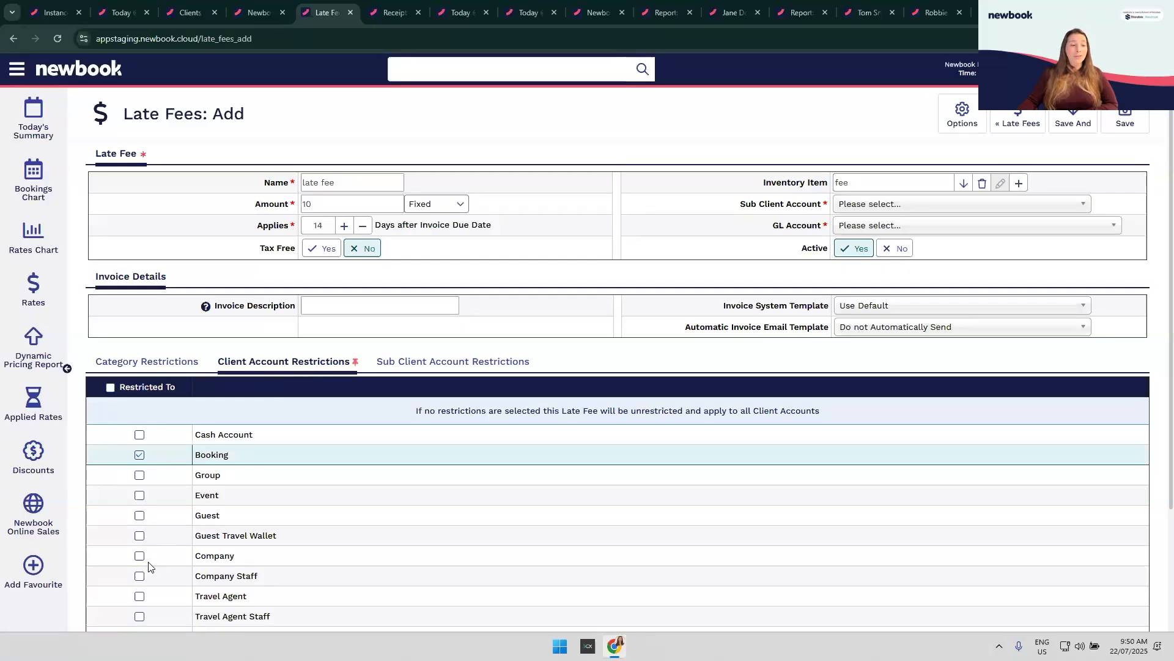
left_click(442, 364)
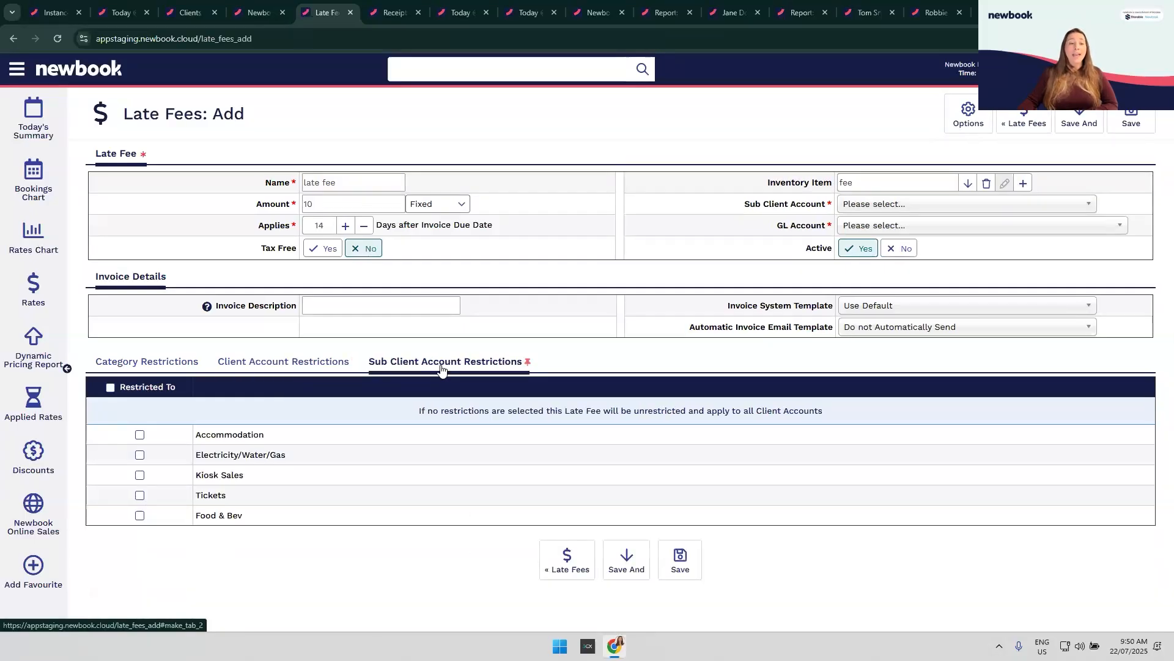
left_click(140, 434)
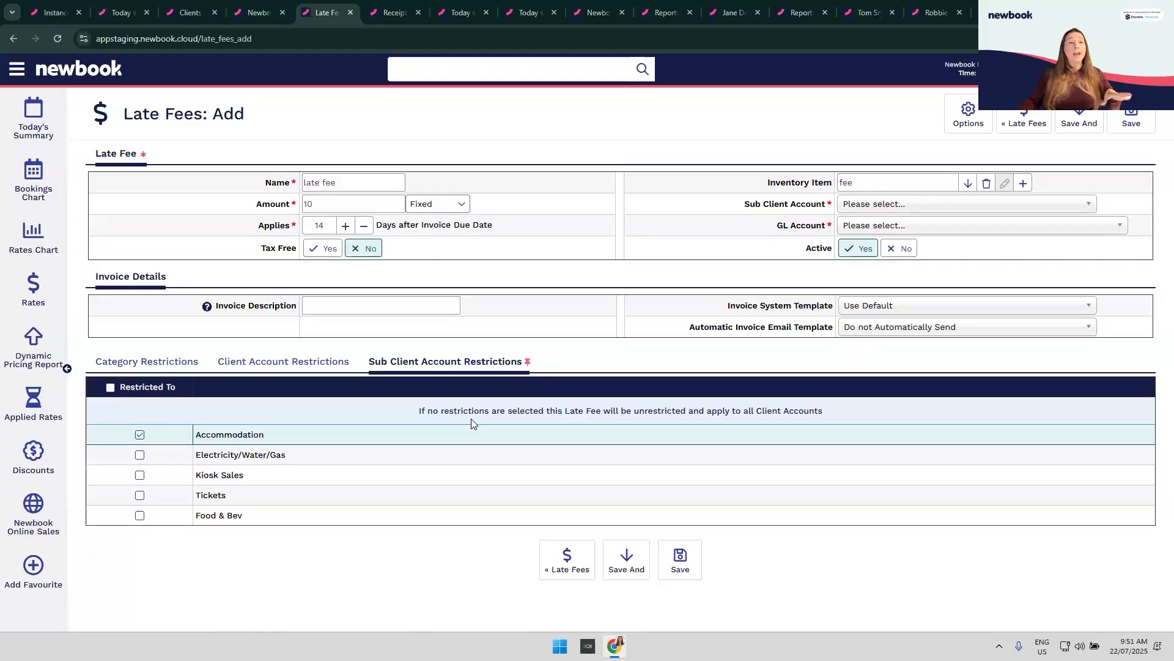
left_click(252, 16)
left_click(195, 12)
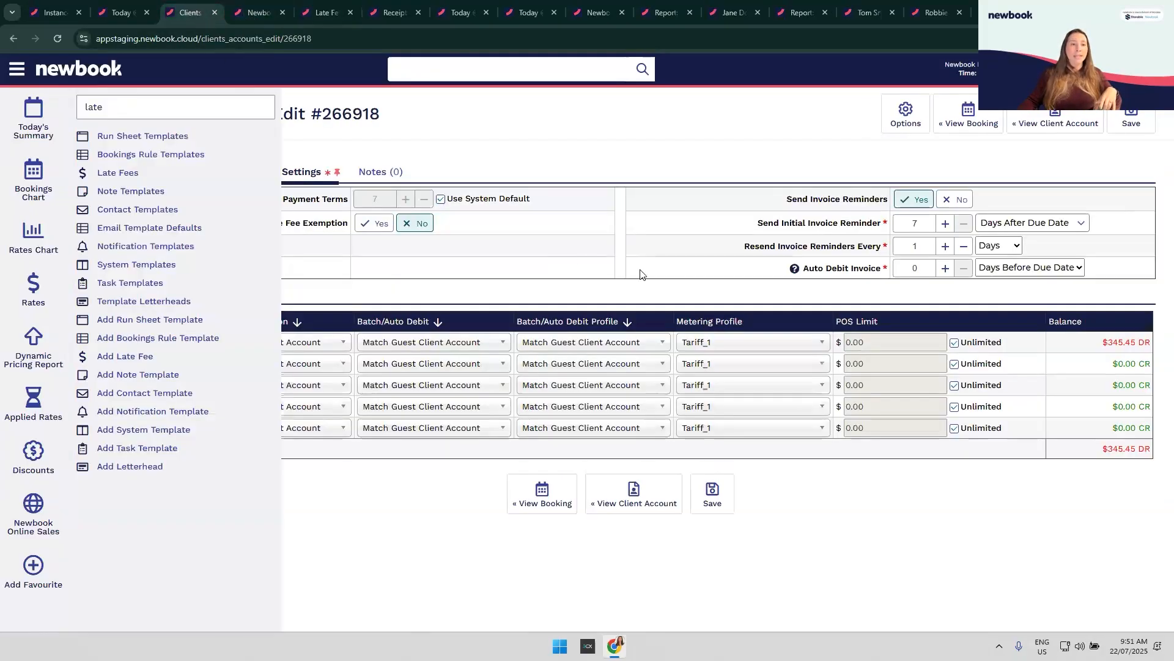
left_click_drag(264, 223, 344, 237)
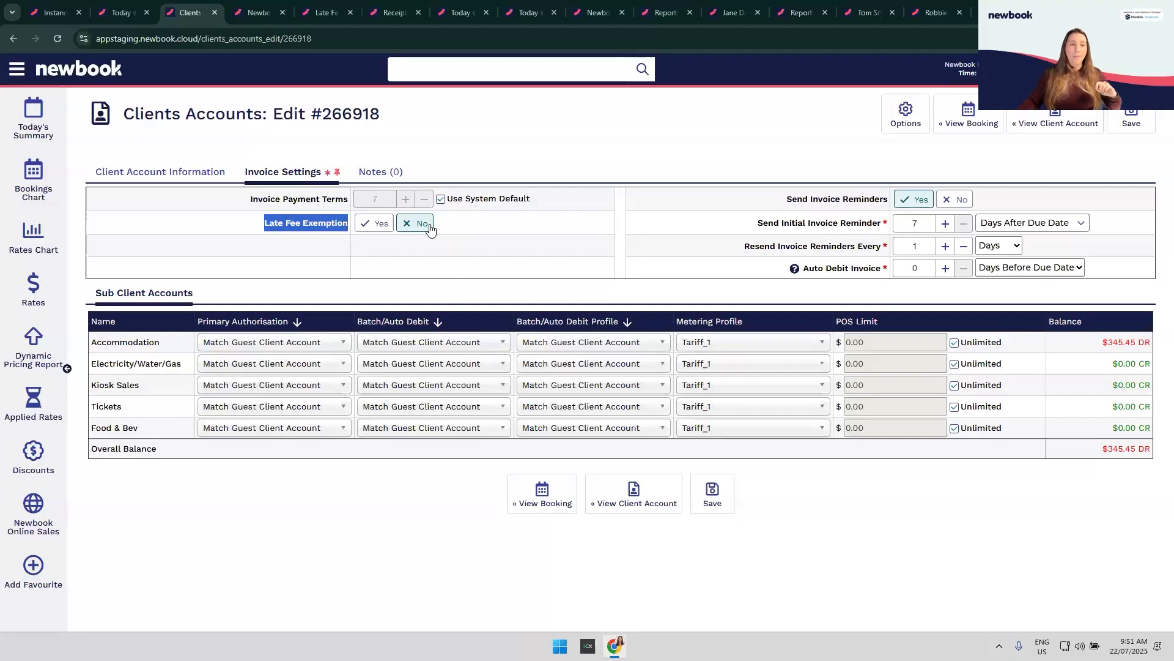
left_click(511, 236)
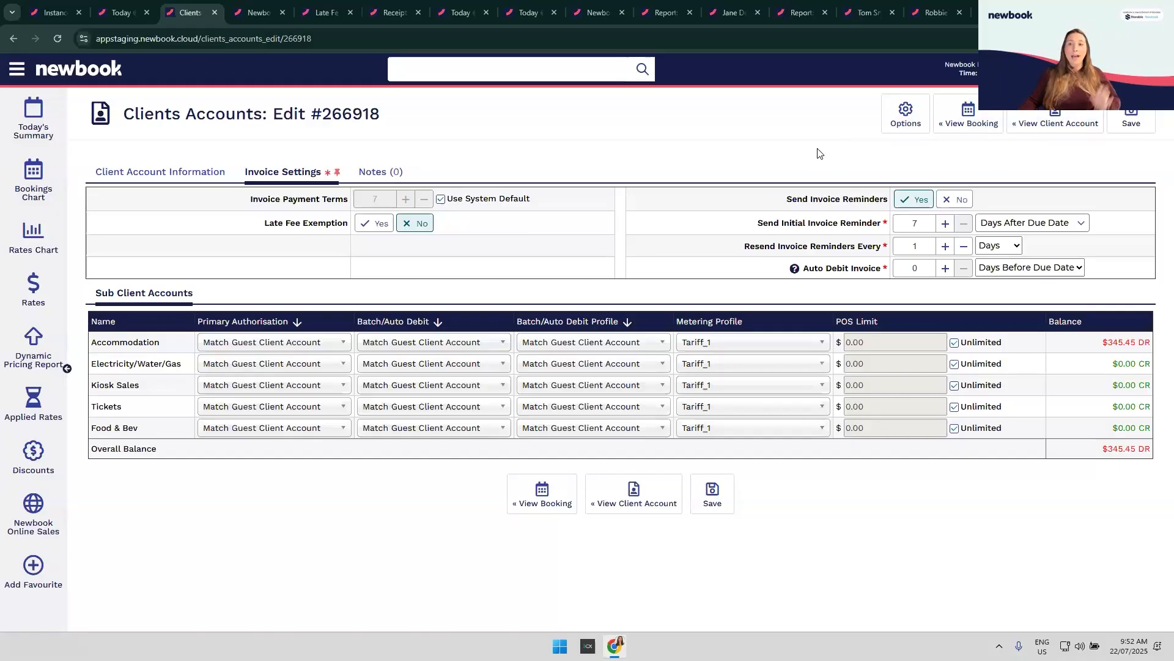
Step: Select invoice #9247 in the account ledger and begin a manual Cash payment for it
left_click(1056, 118)
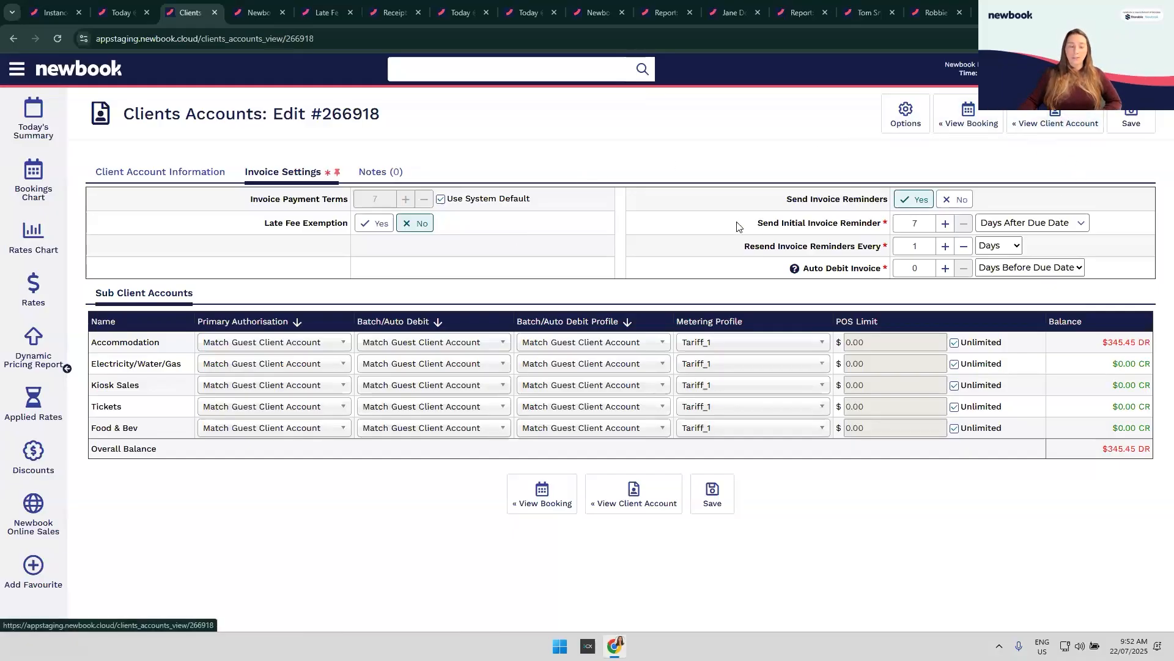
scroll(861, 468, "down", 15)
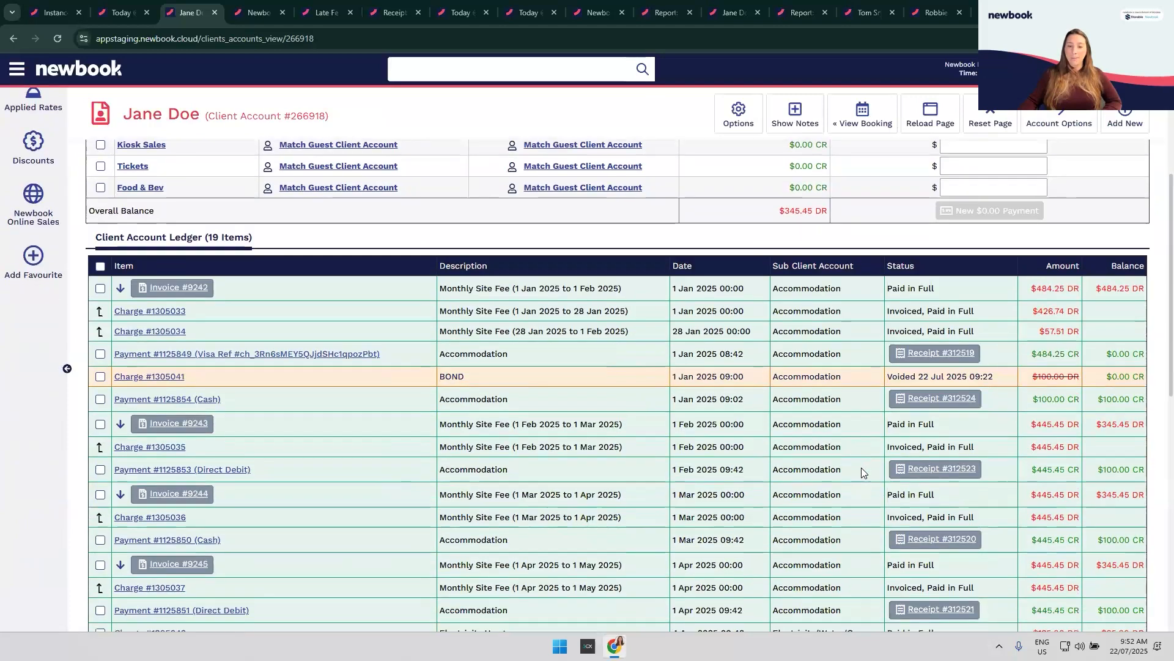
scroll(861, 469, "down", 1)
left_click(549, 427)
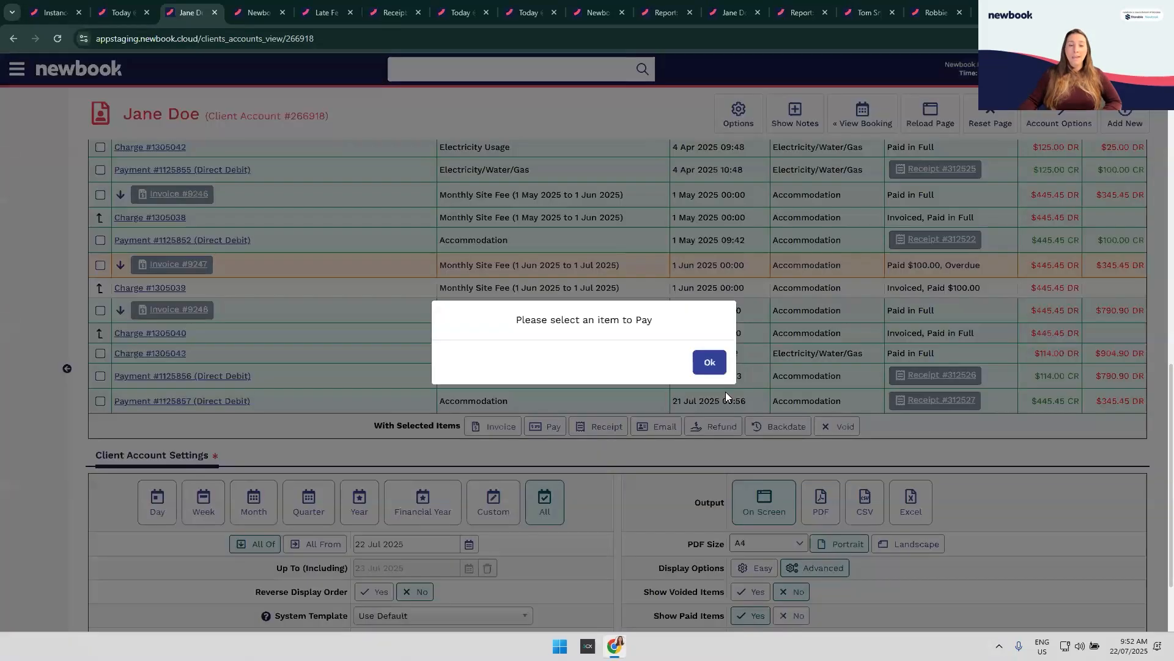
key("Return")
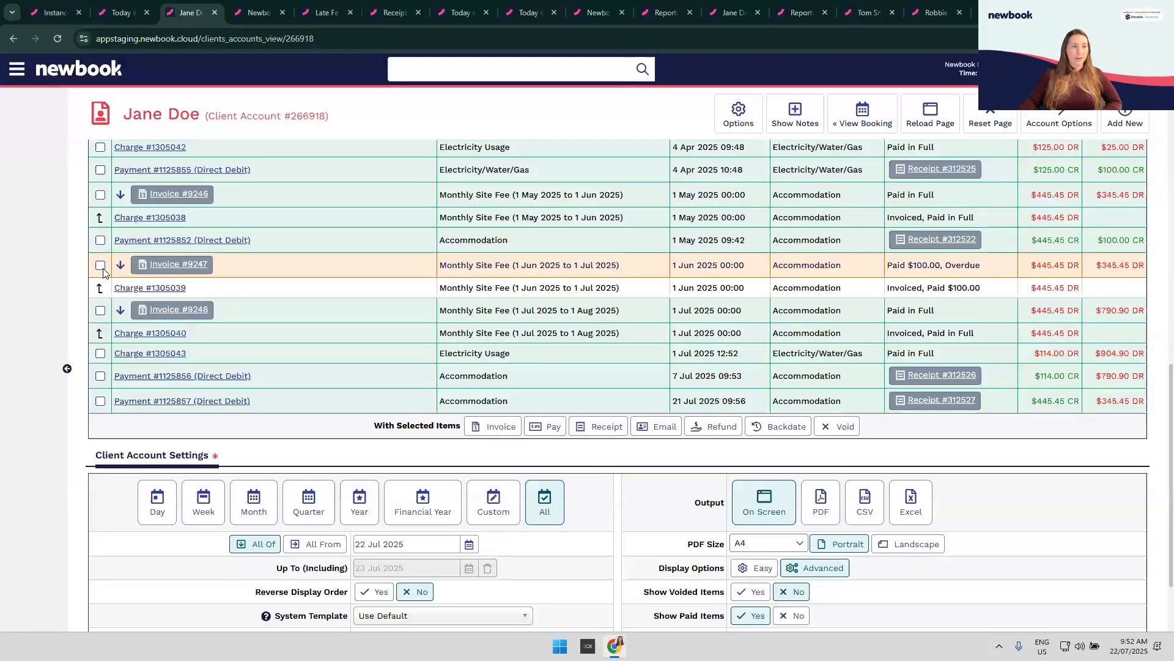
scroll(102, 312, "up", 1)
left_click(100, 326)
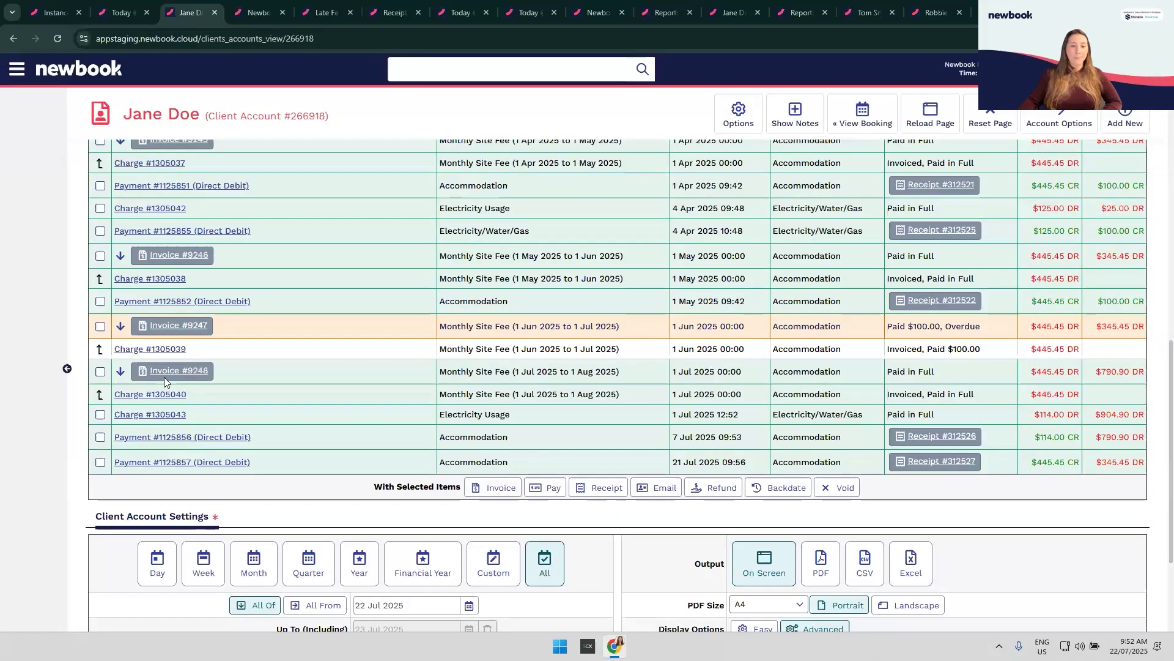
left_click(551, 493)
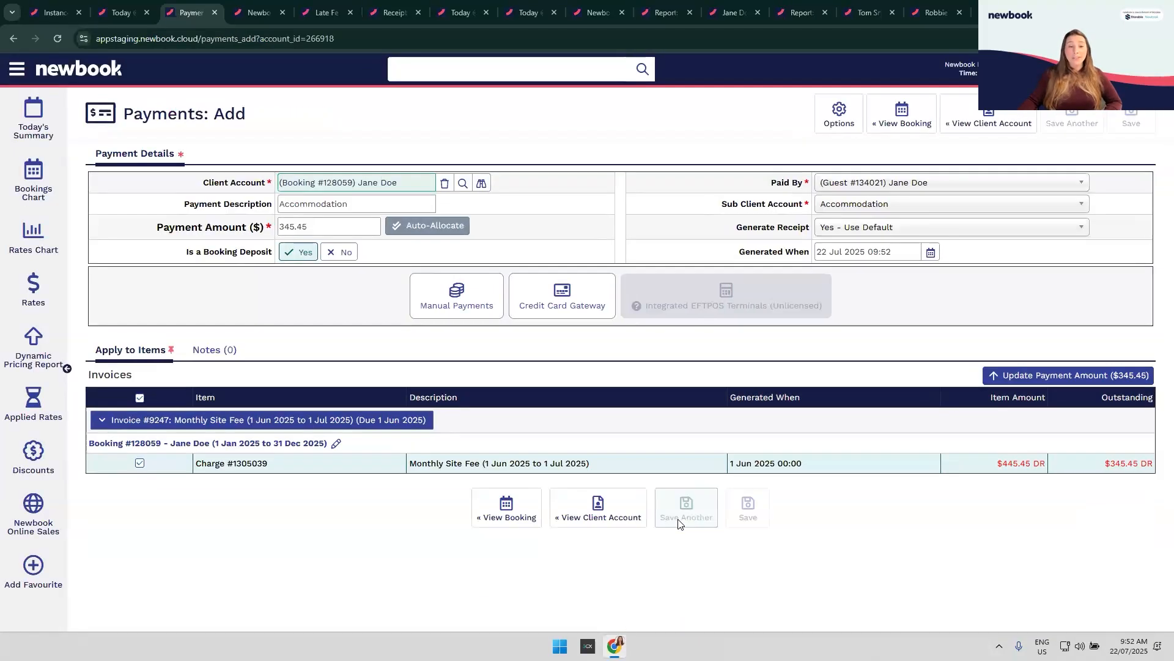
left_click(454, 303)
left_click(457, 339)
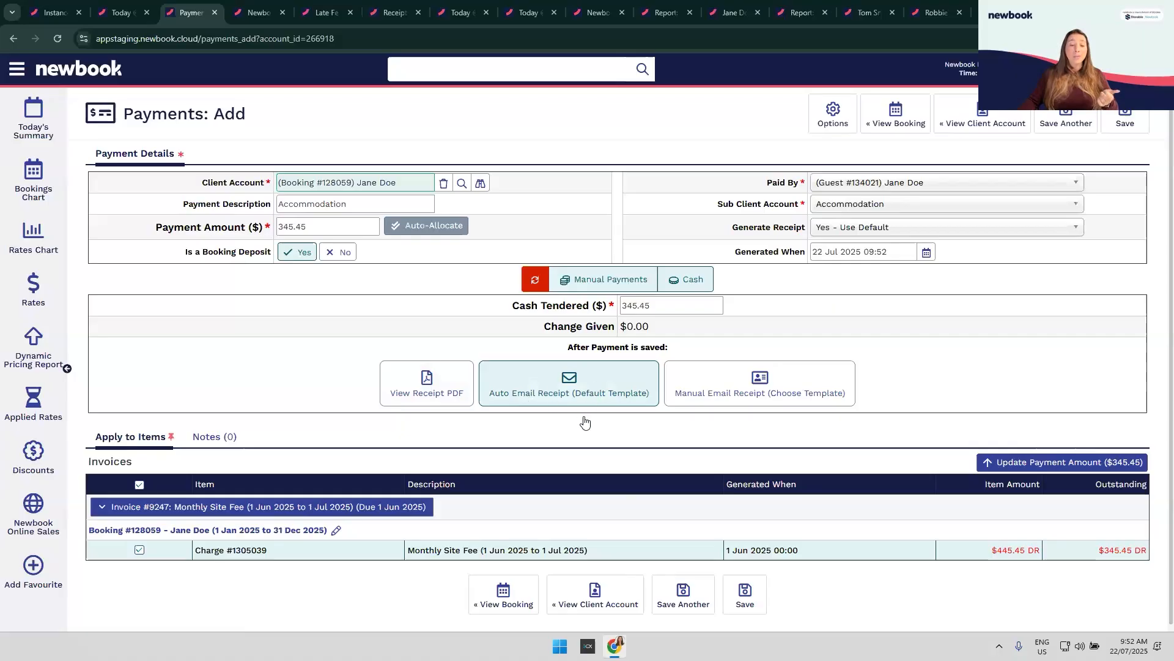
Step: Search the menu for 'email', then close the results without choosing one
left_click(12, 73)
type("email")
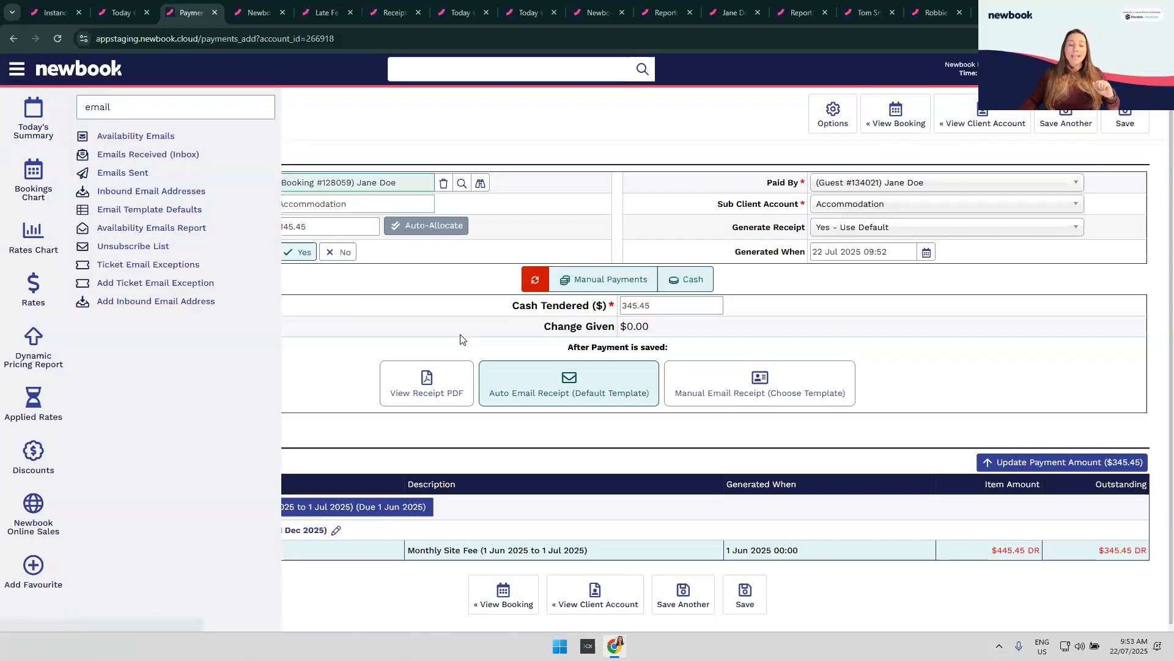
left_click(602, 412)
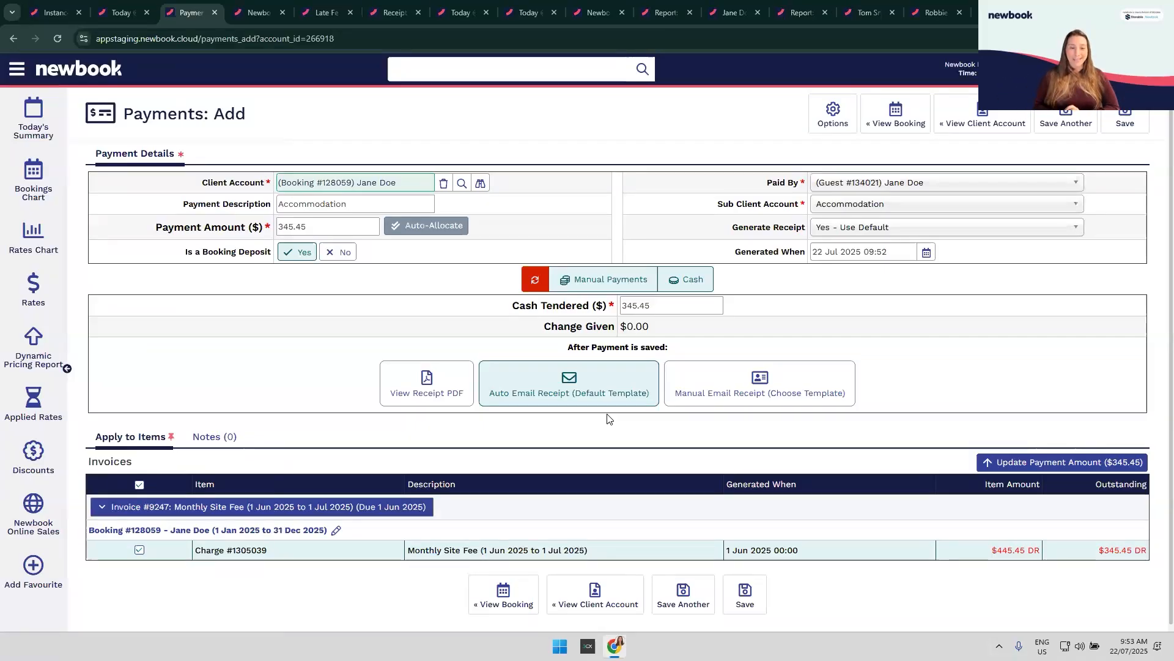
Step: Search 'autom', open automated contact #7 Receipt Attached for editing, and highlight Contact Template
left_click(18, 71)
type("autom")
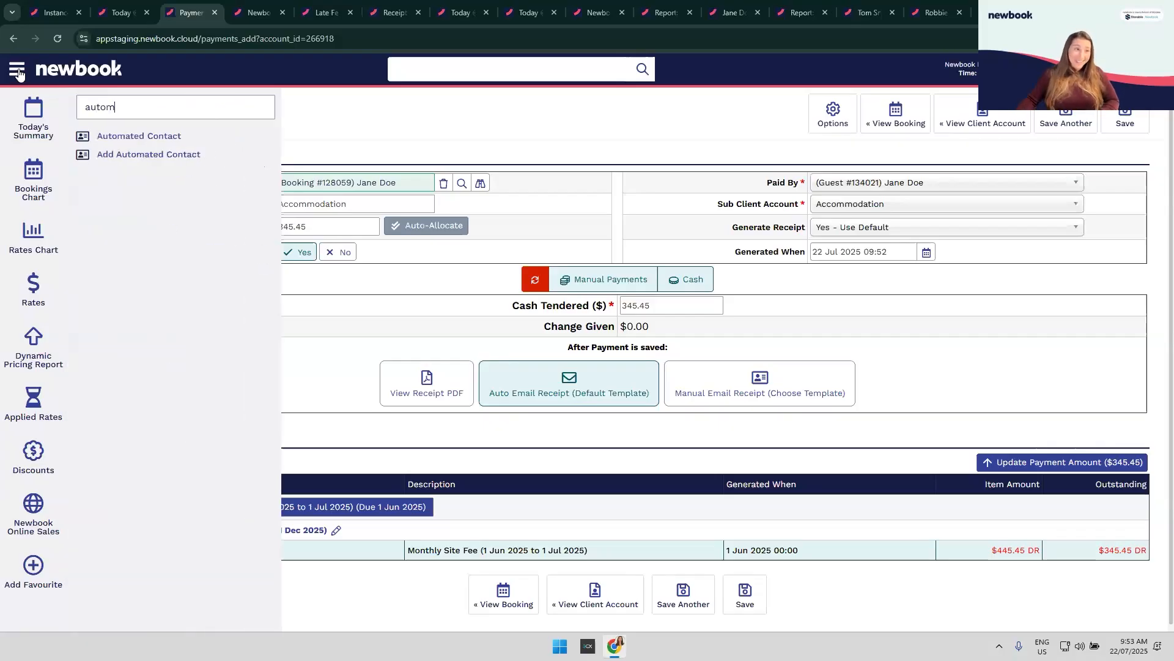
left_click(139, 135)
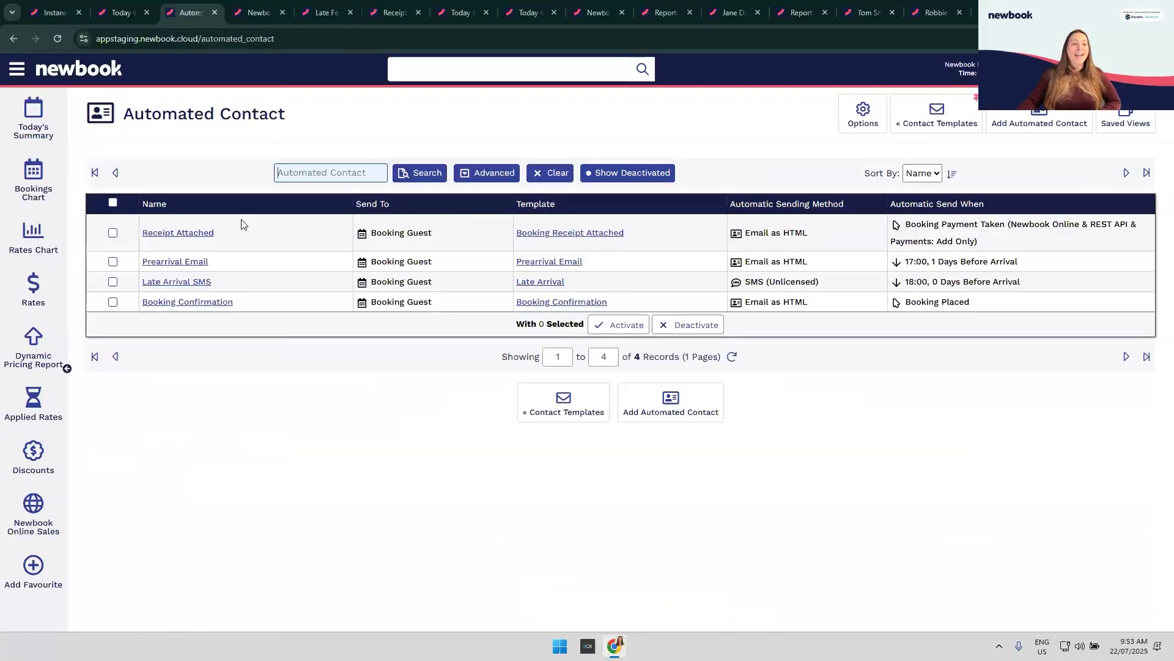
left_click(181, 237)
left_click(979, 122)
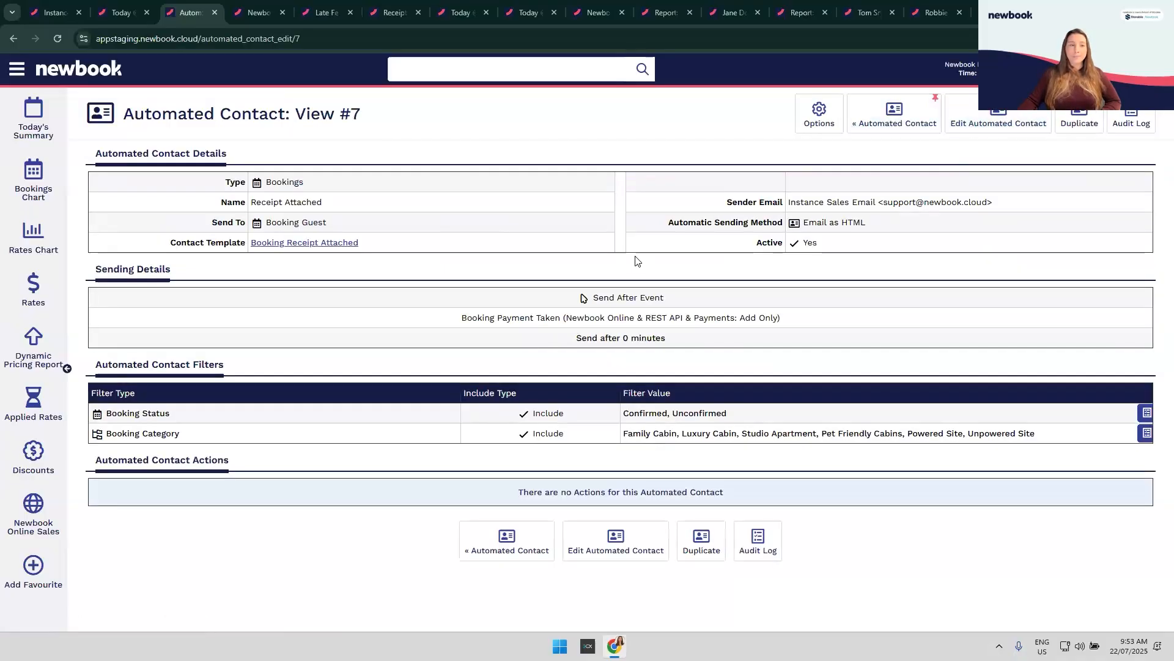
double_click(183, 252)
left_click_drag(223, 261, 345, 259)
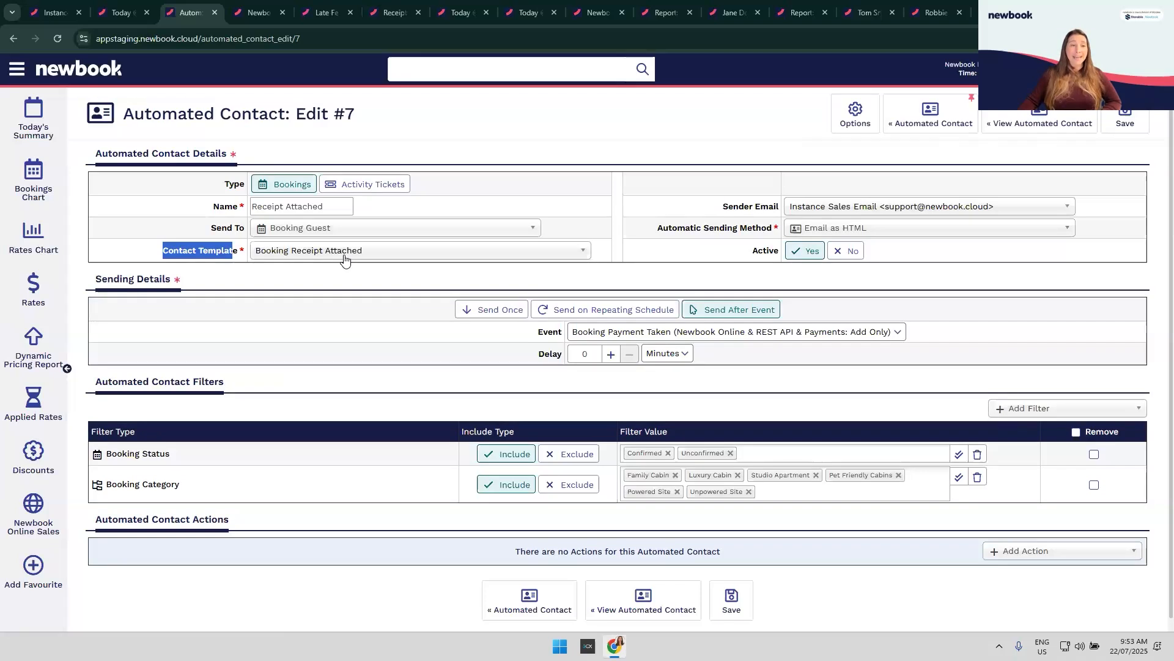
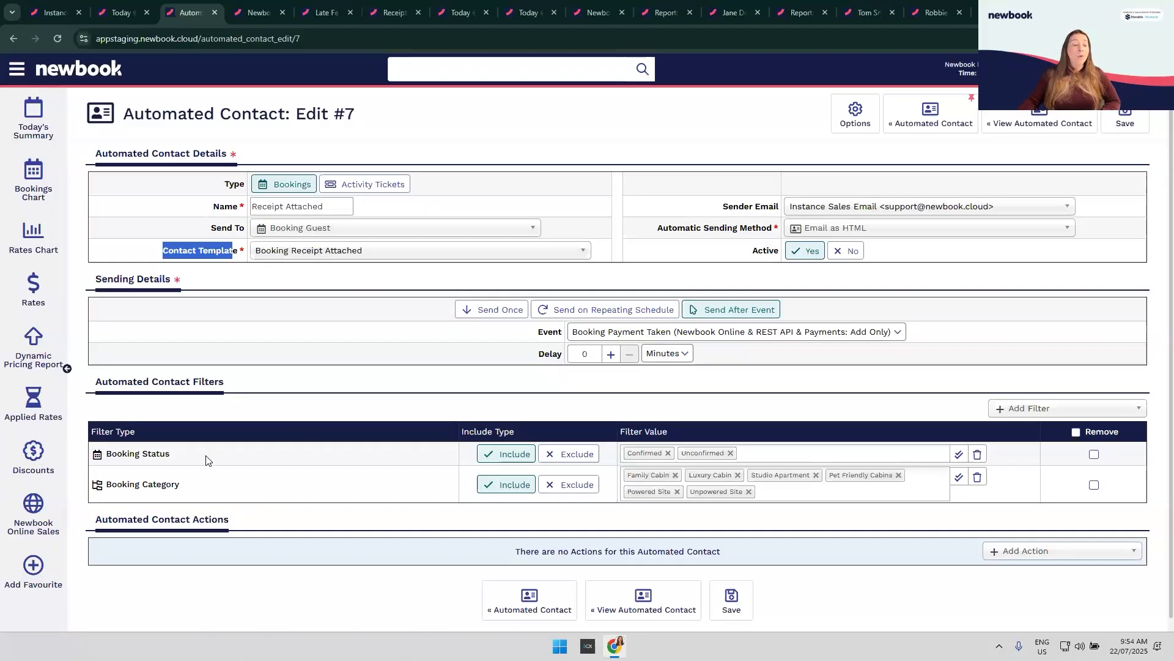
Step: Check the Booking Category values, then add a Booking Source filter with no values selected
left_click(803, 493)
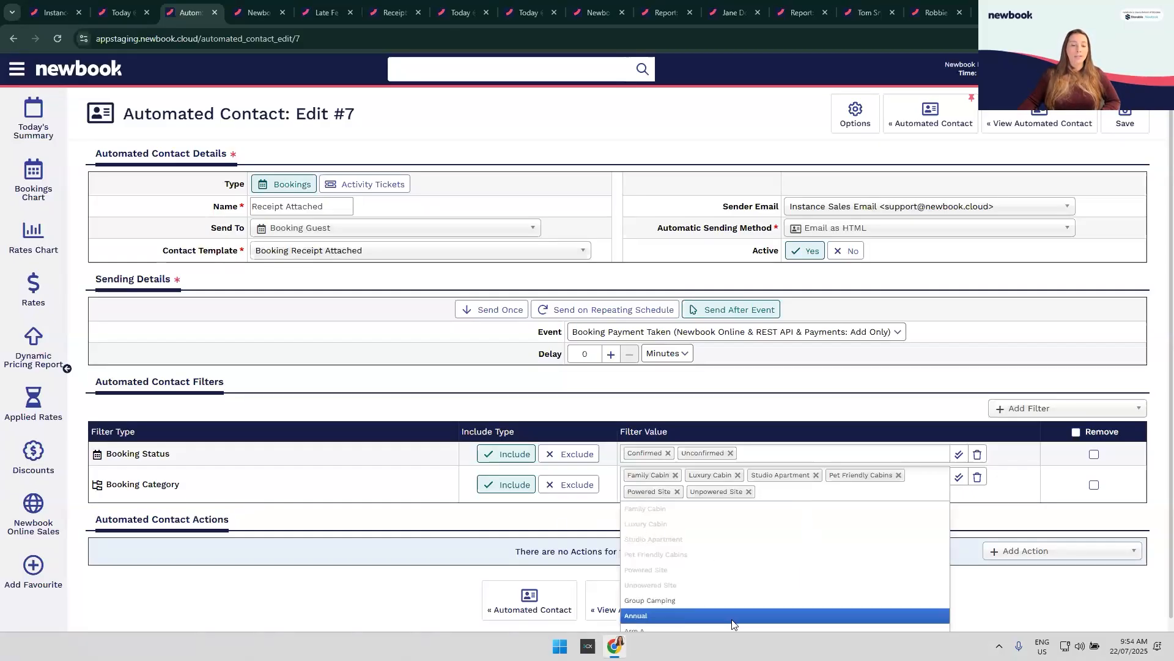
left_click(530, 522)
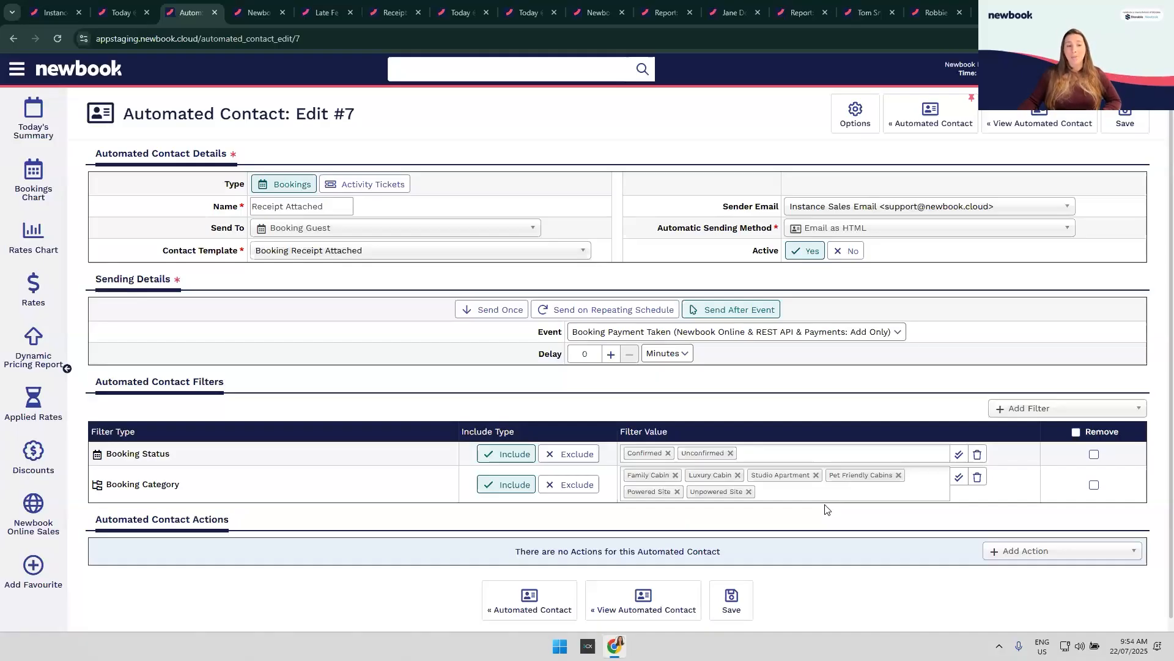
left_click(1026, 411)
left_click(1040, 525)
left_click(679, 515)
left_click(546, 549)
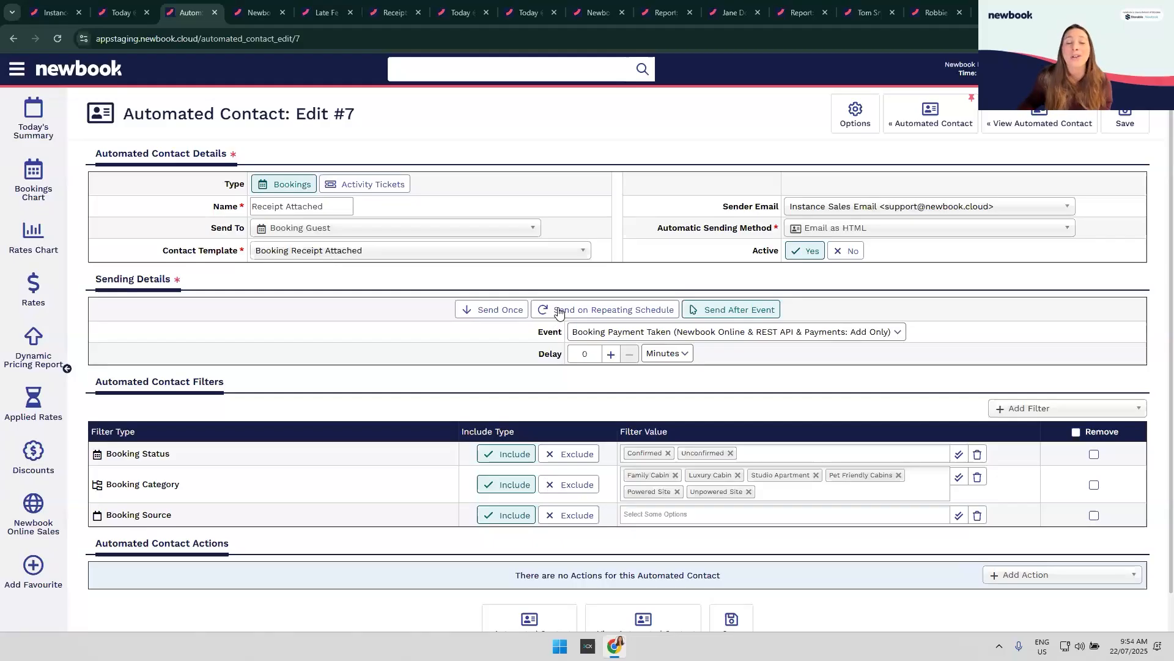
Step: Switch to the Client Account Debtors report and show its Advanced display options
left_click(666, 13)
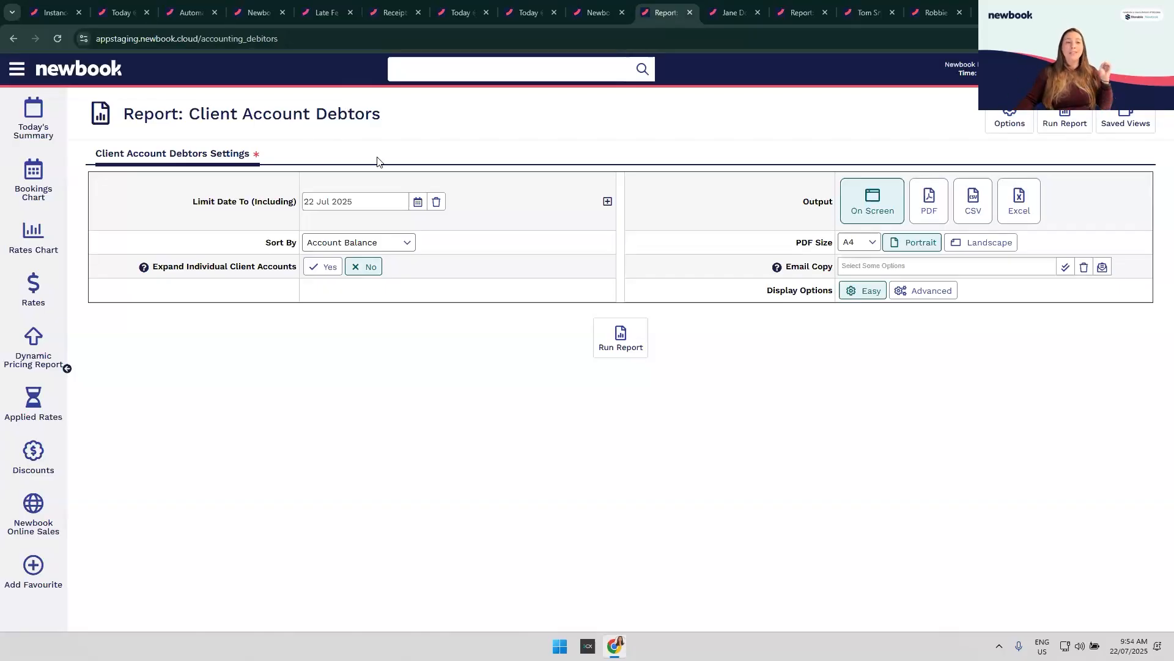
left_click(924, 296)
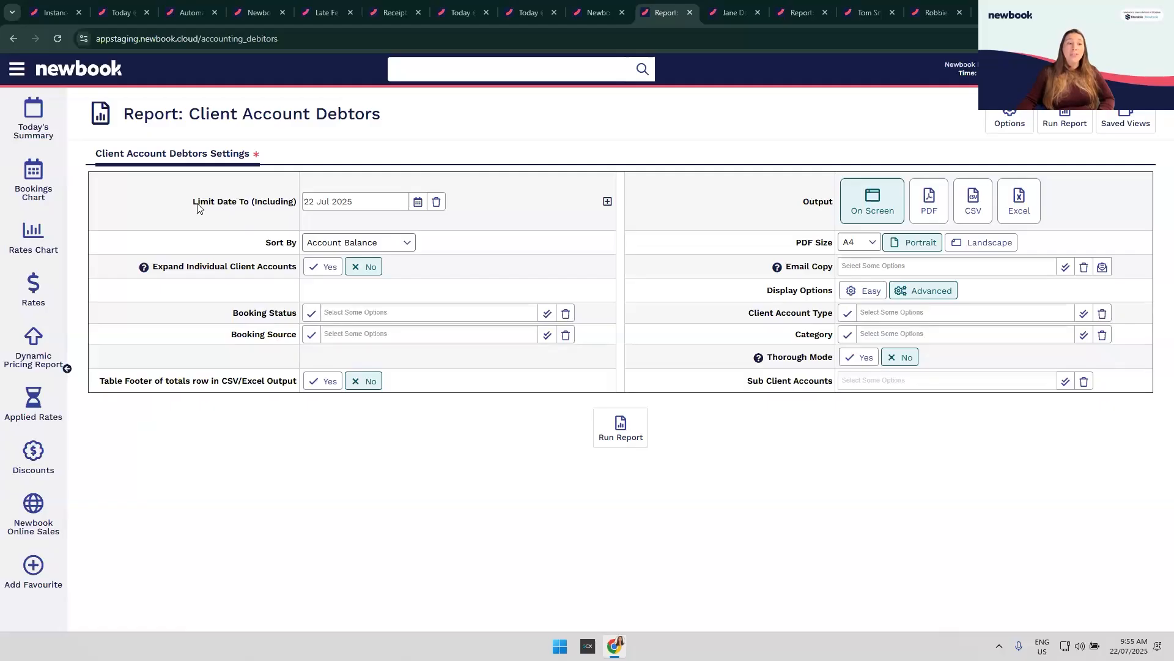
left_click_drag(197, 208, 294, 208)
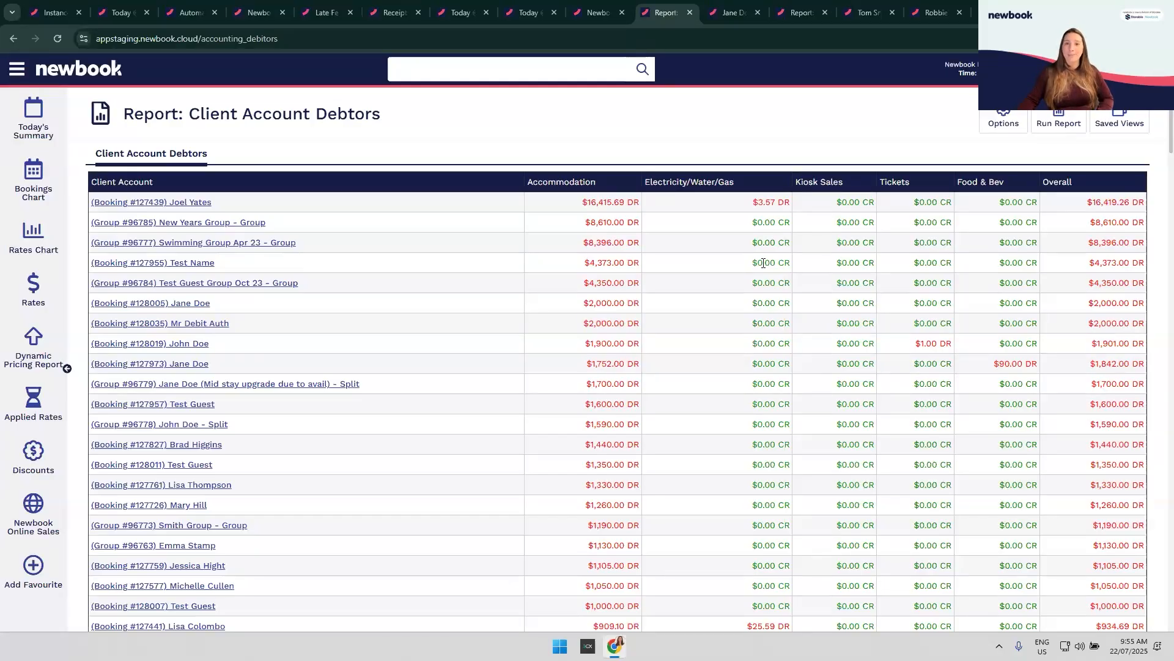
Step: Switch to the guest account with the unpaid $300.00 Best Flexible Rate charge
left_click(733, 14)
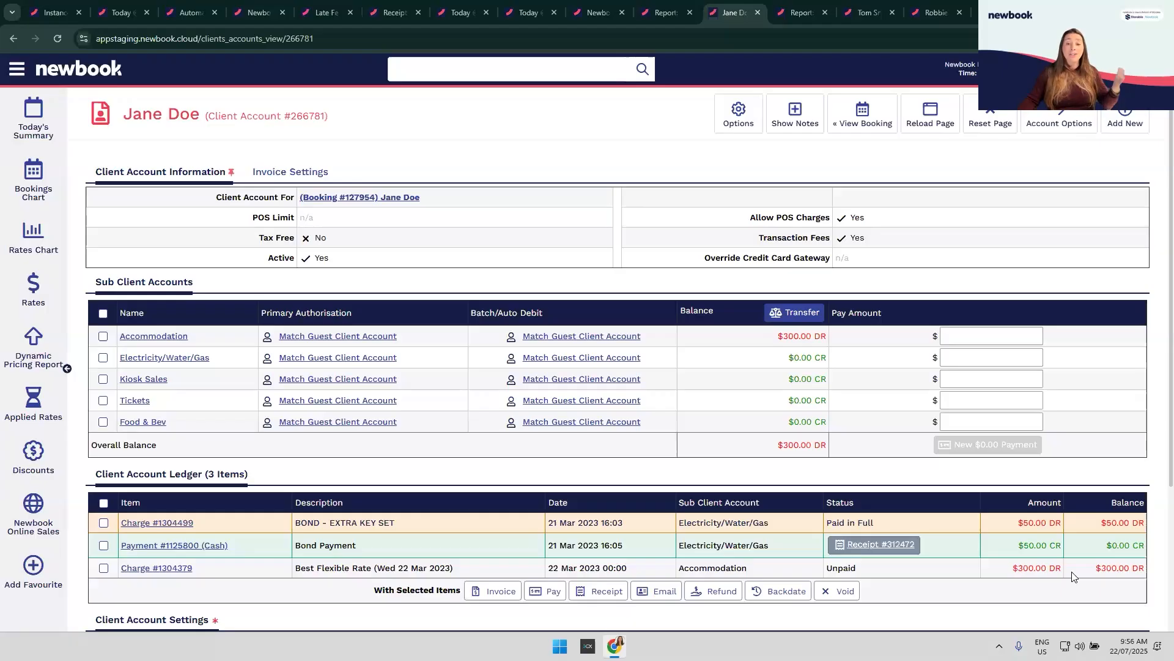
Step: Show the Add New options on the guest's client account ledger
left_click(1127, 115)
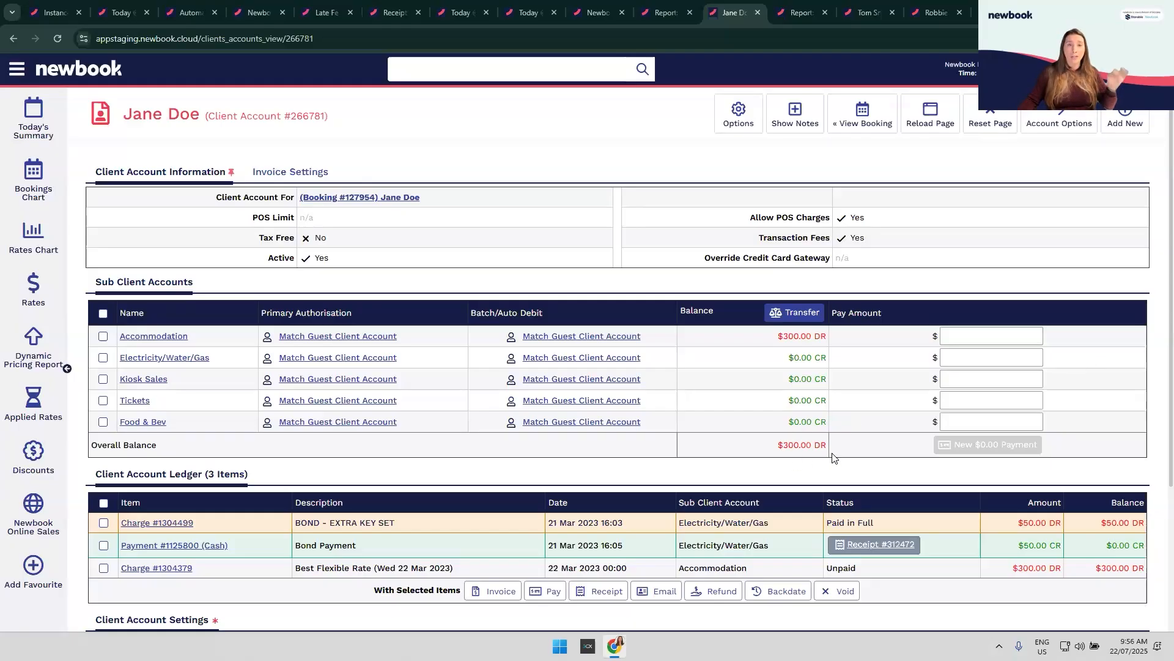
left_click(1134, 121)
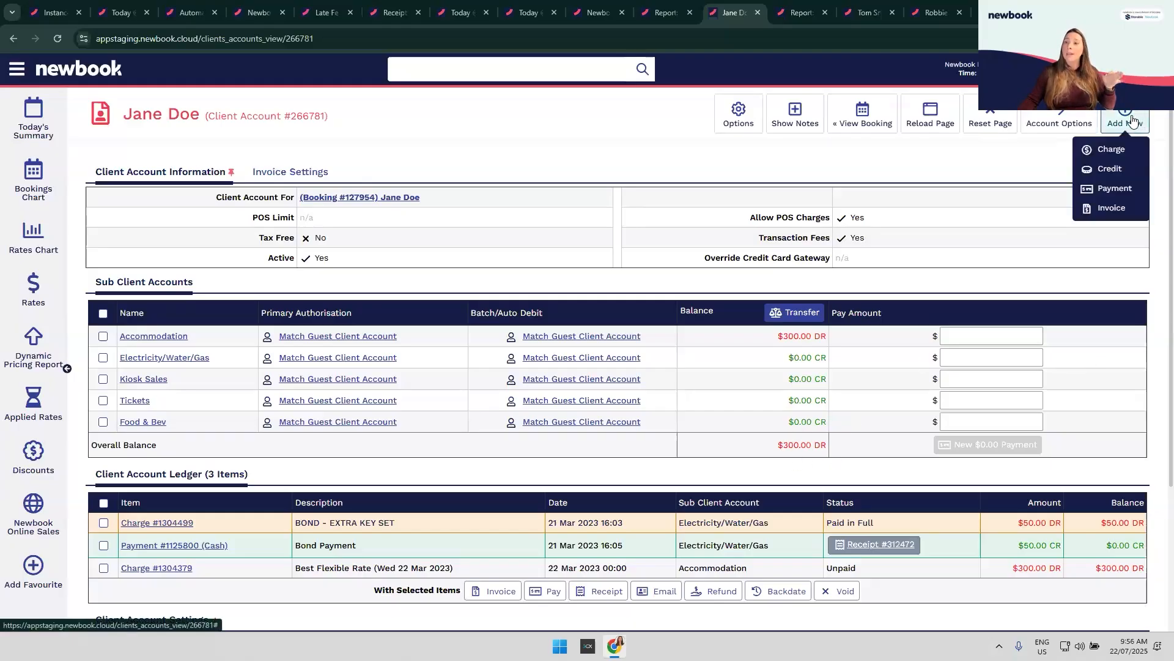
Step: Add a $39 Bad Debt Written Off credit to the guest's account
left_click(1115, 175)
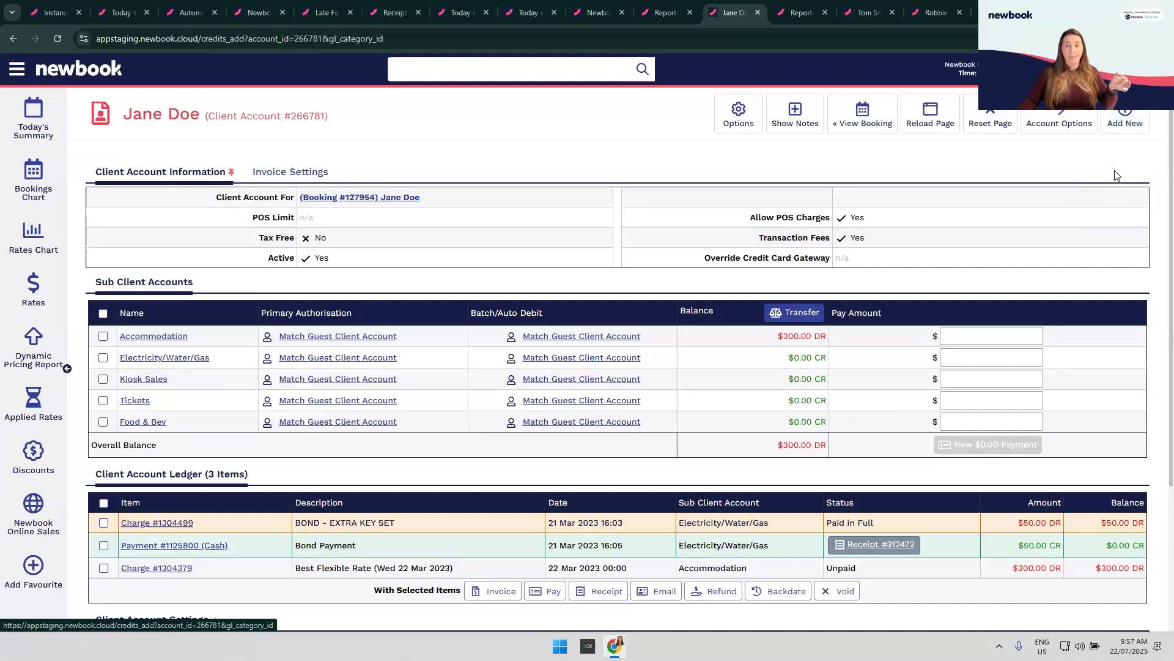
type("bad")
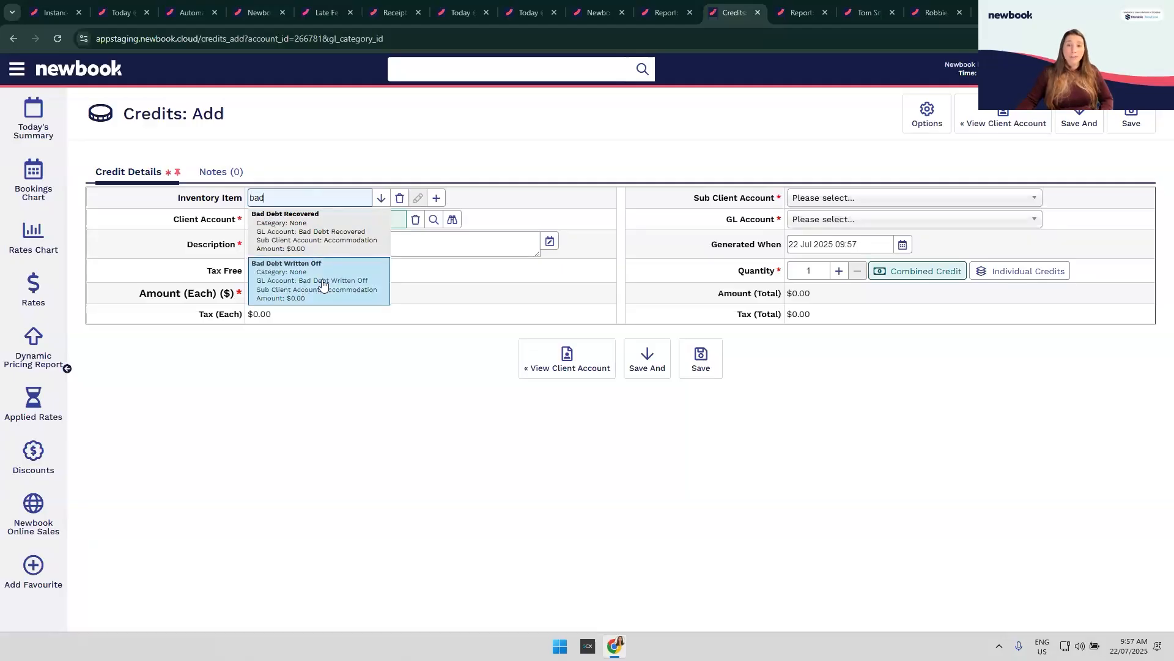
left_click(303, 292)
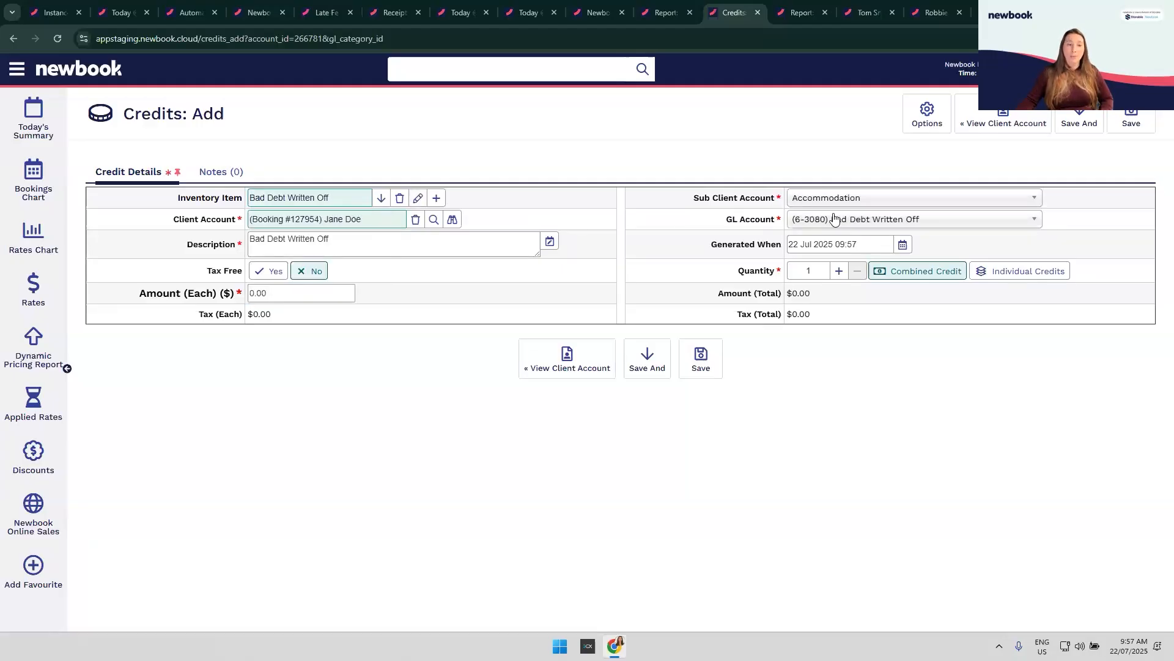
left_click(278, 293)
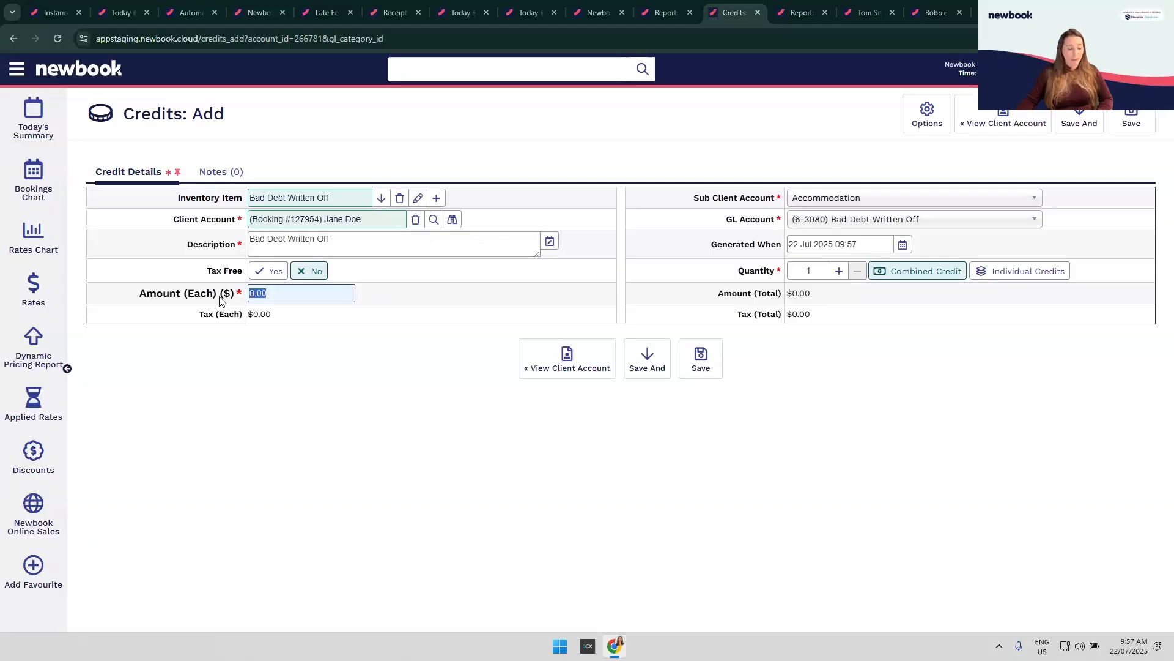
type("39")
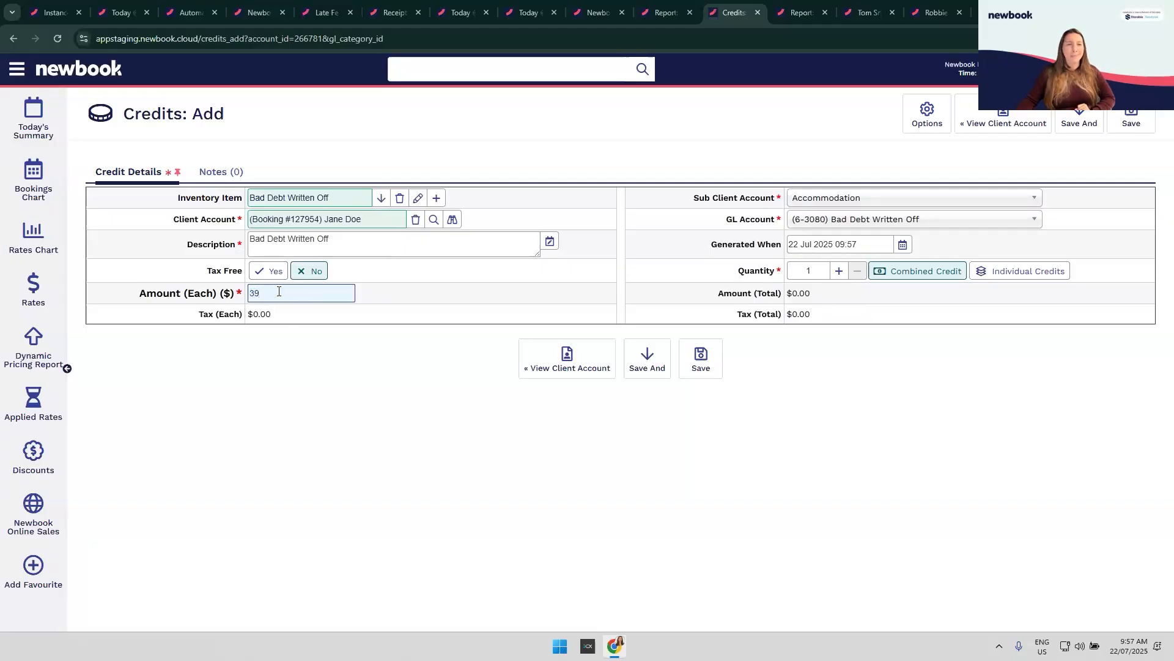
left_click(712, 364)
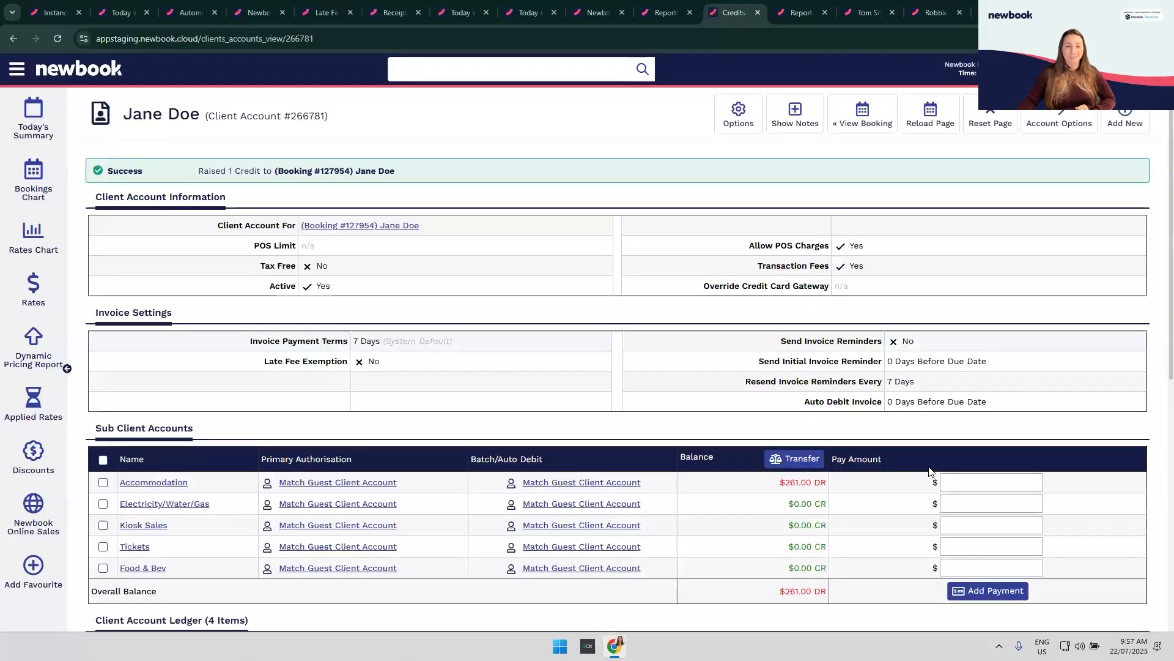
Step: Review the $39.00 Unused credit in the ledger and Account Options, then bring up the main menu
scroll(929, 471, "down", 5)
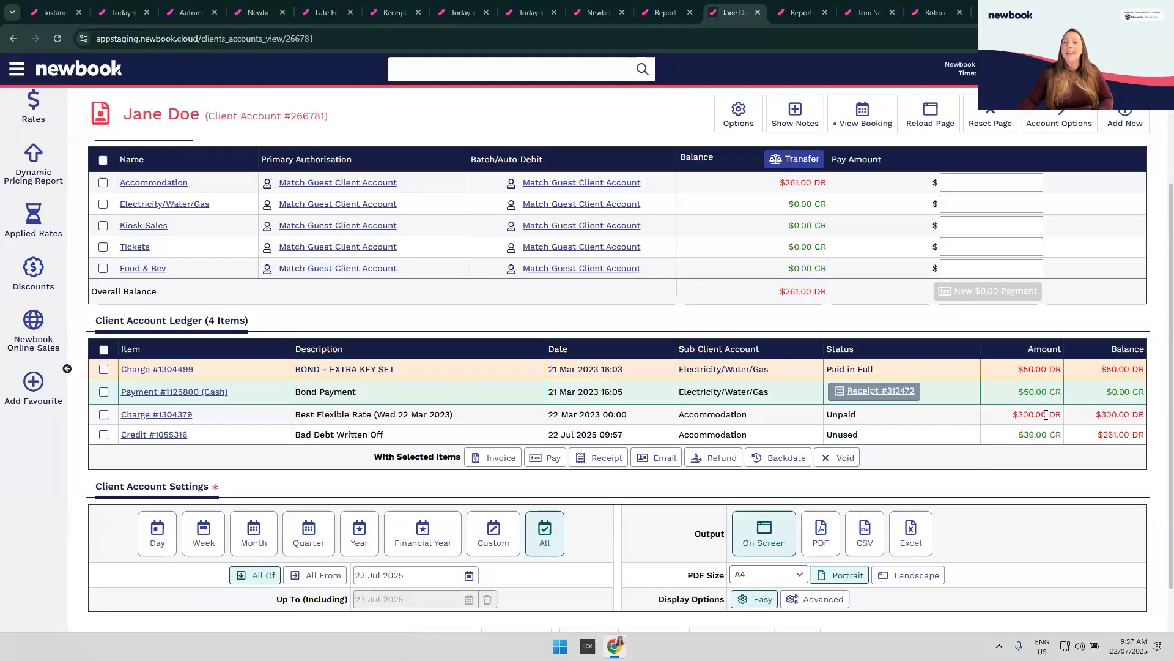
left_click(1060, 116)
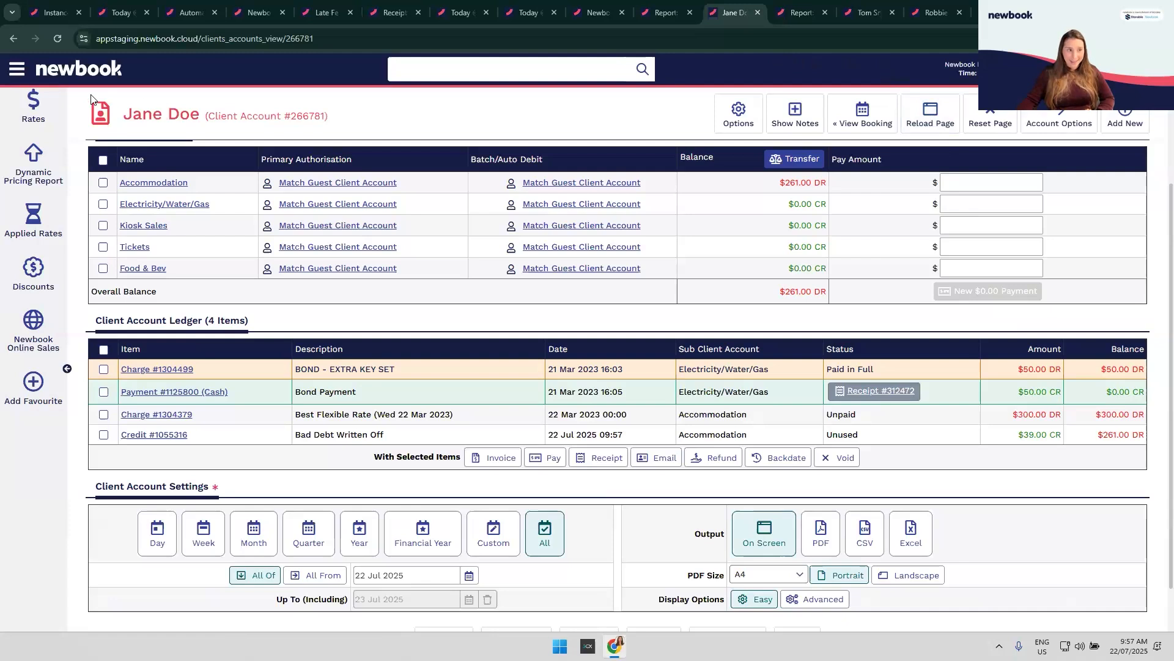
left_click(18, 76)
Step: Open the Client Account Creditors report with Advanced settings, briefly checking another account tab
type("client")
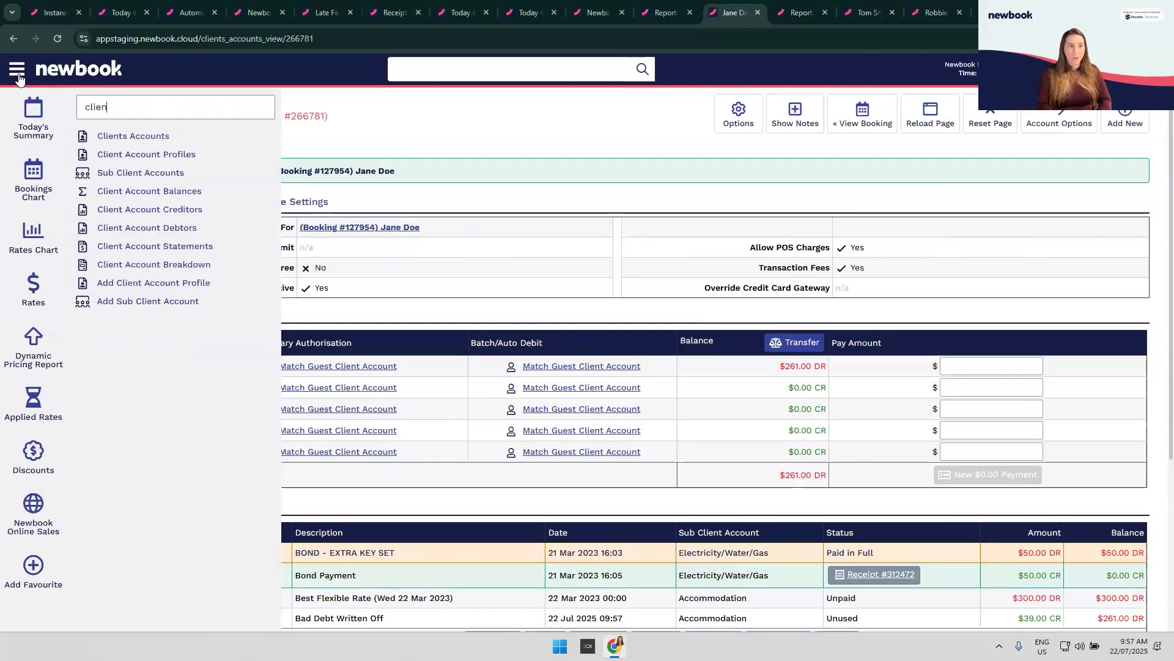
left_click(186, 209)
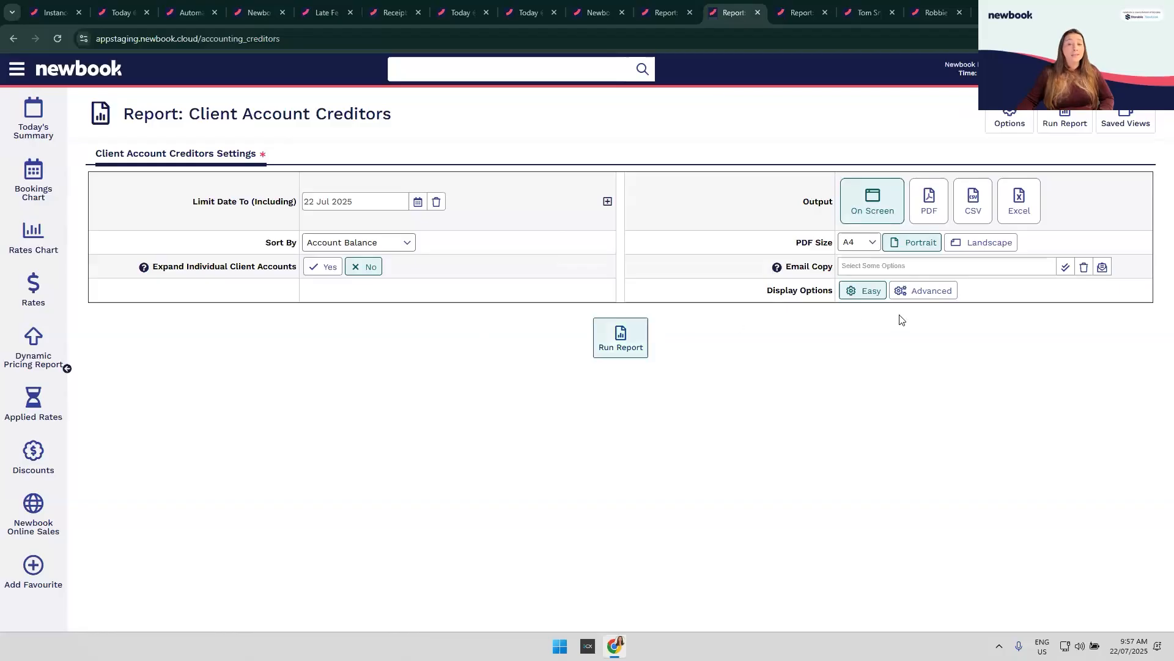
left_click(933, 291)
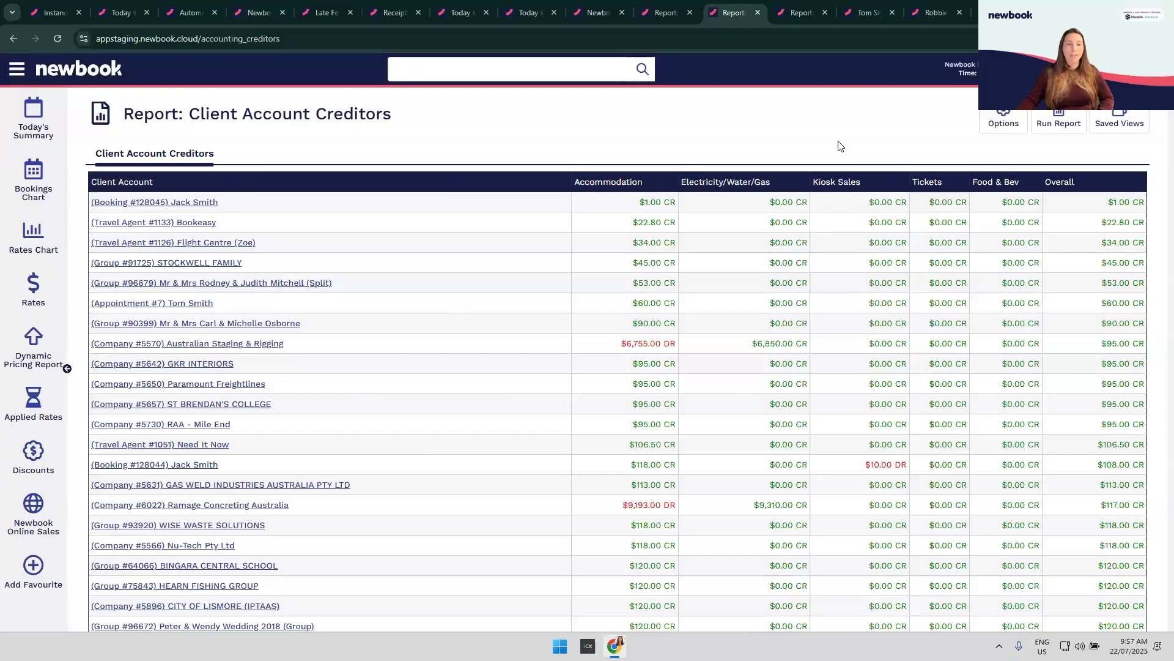
left_click(855, 12)
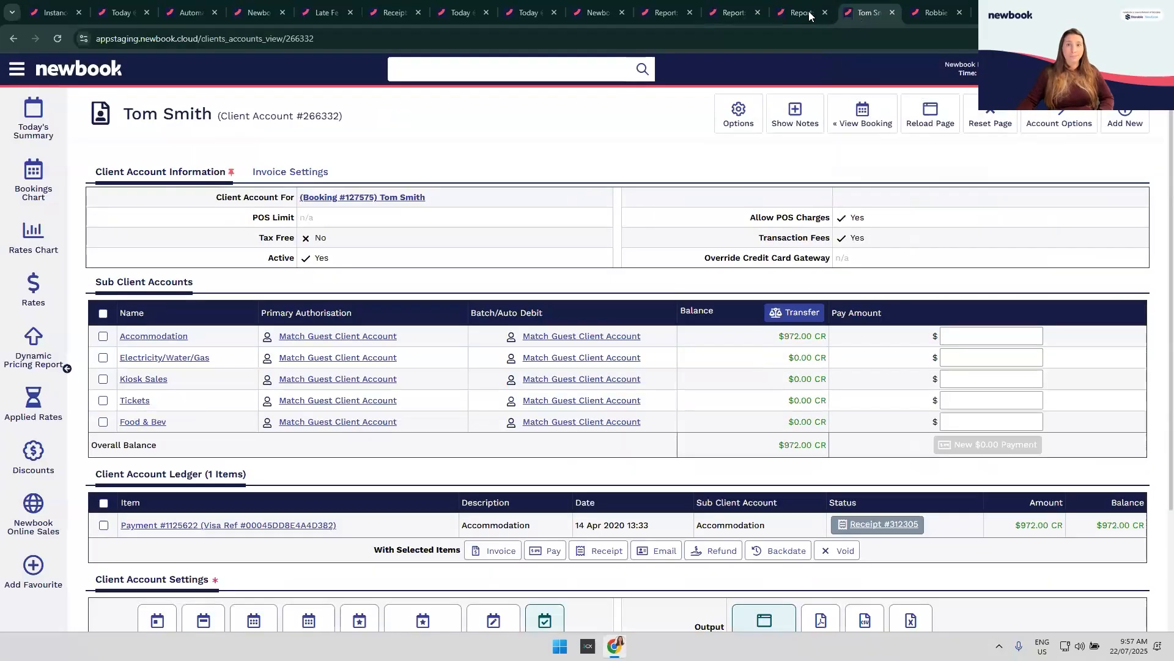
left_click(733, 12)
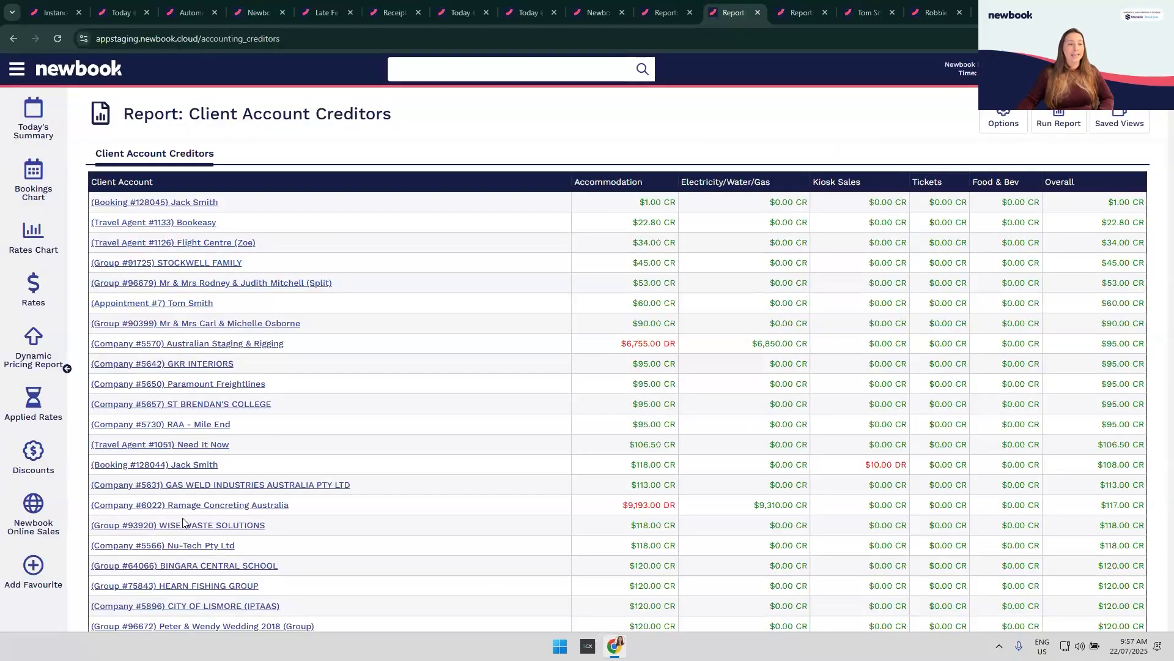
Step: Switch to the account holding the $972.00 CR Visa payment and show its Add New options
left_click(871, 14)
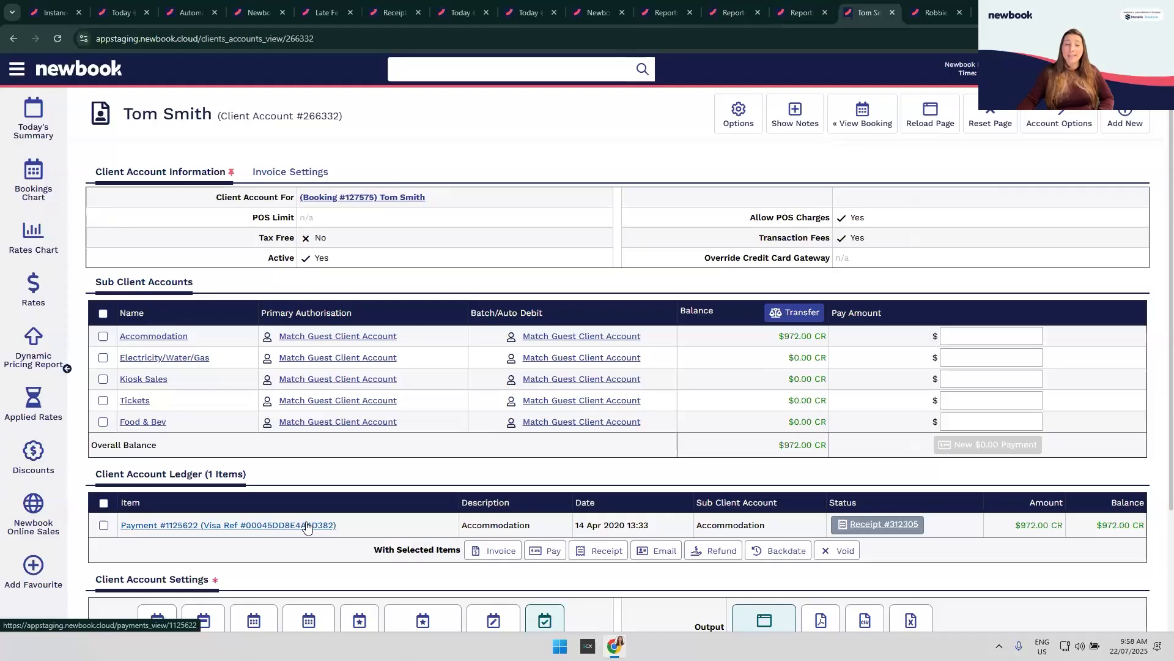
mouse_move(326, 203)
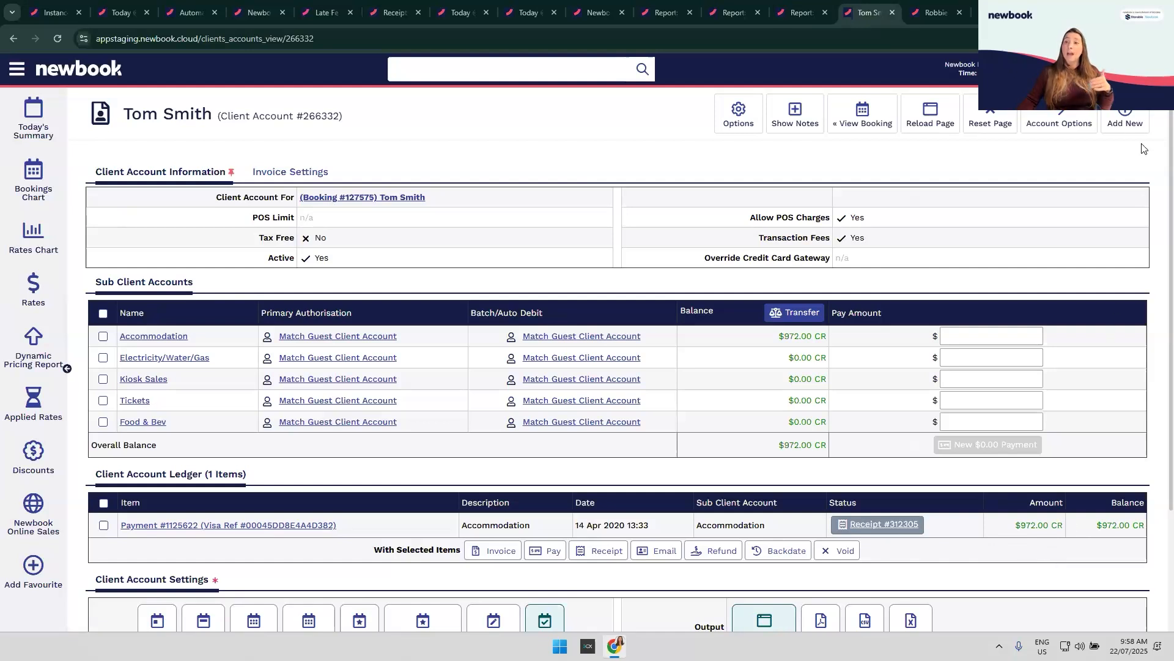
left_click(1125, 121)
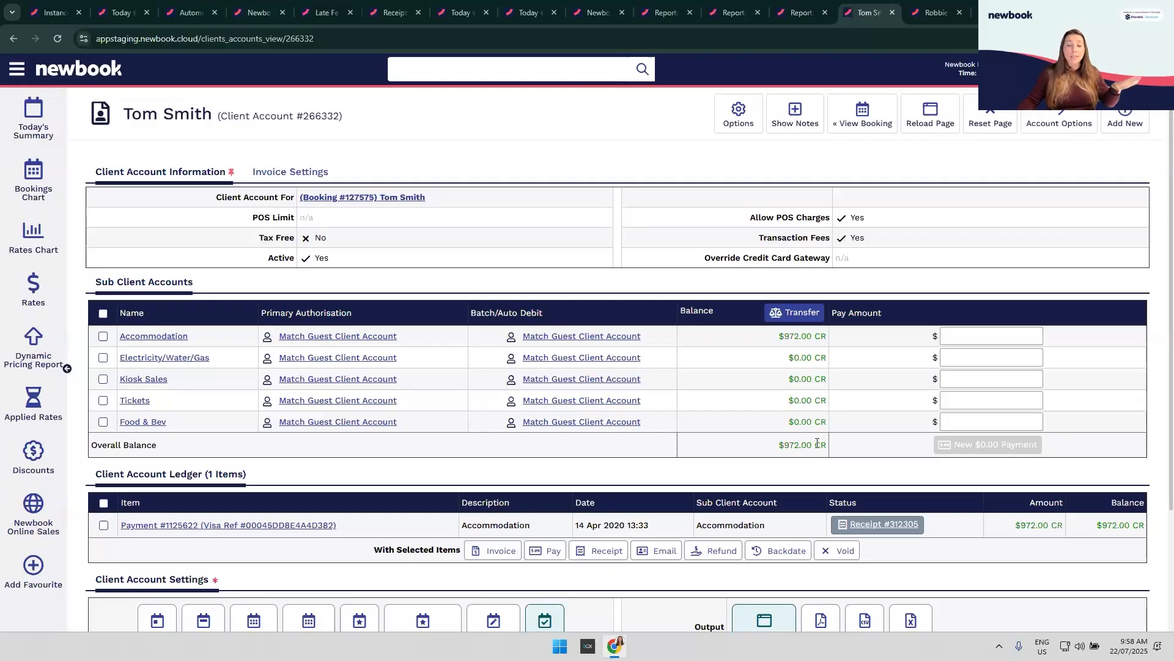
Step: Set up a $972 balance transfer to the guest's own Guest account, not a booking deposit
left_click(799, 323)
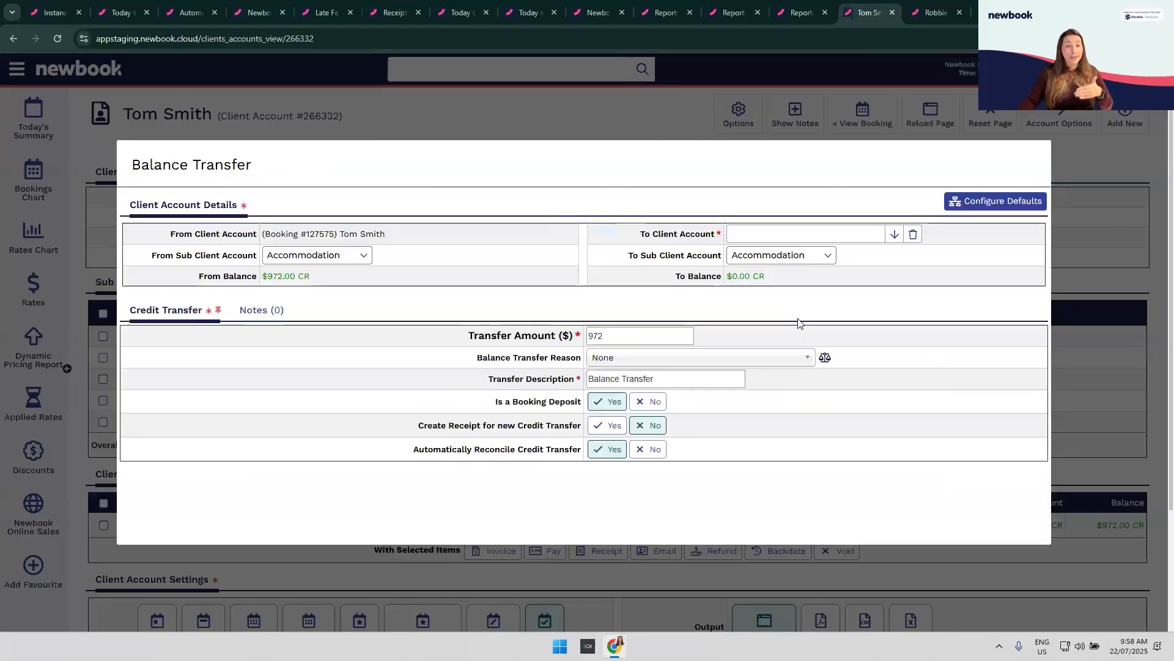
left_click(749, 236)
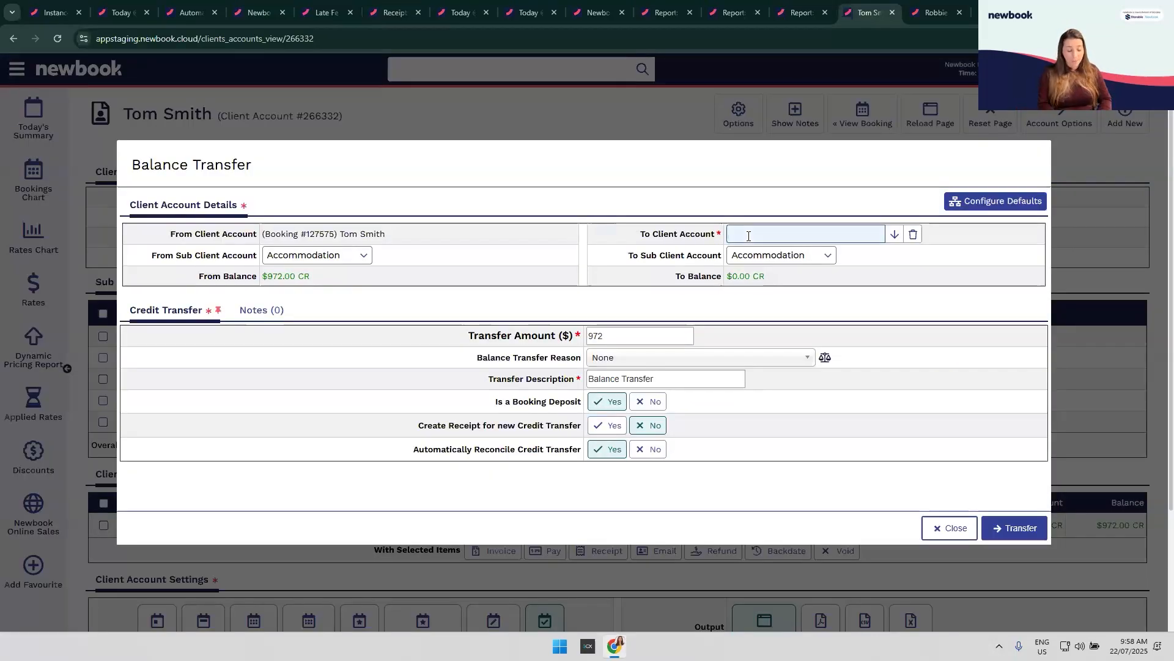
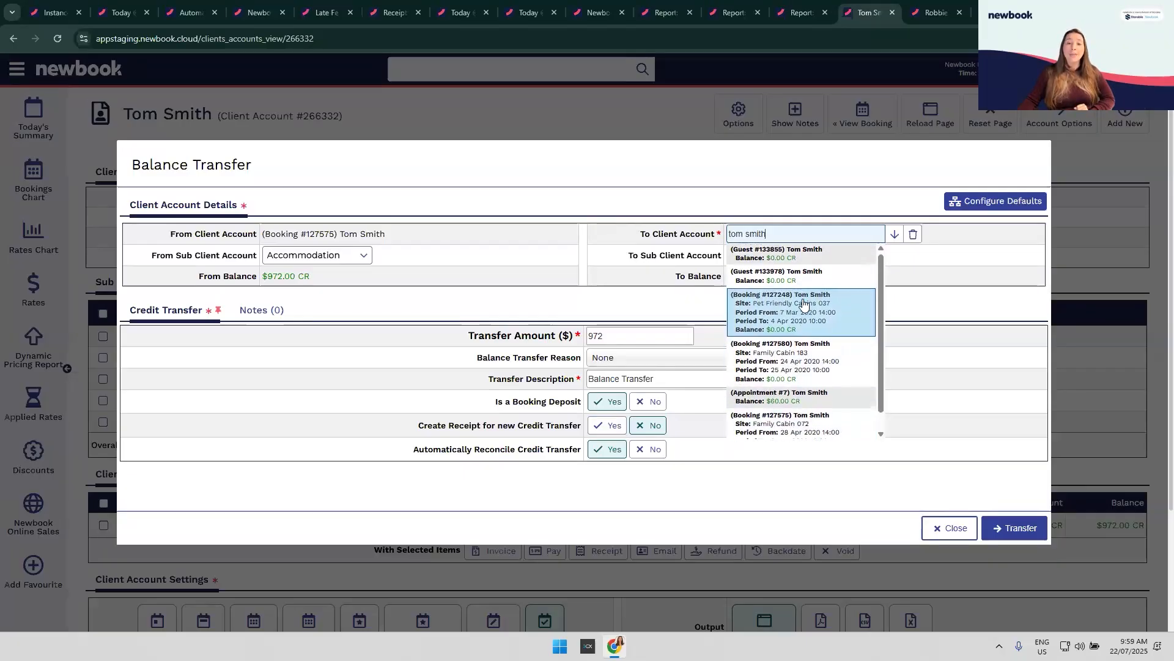
left_click(836, 255)
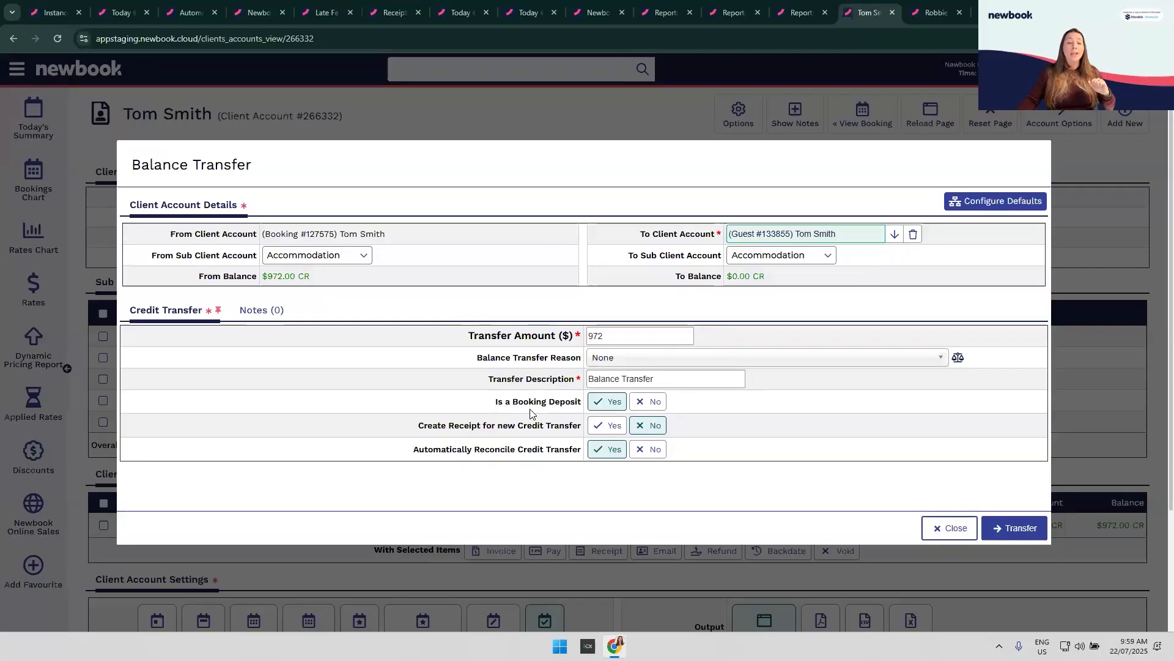
left_click(646, 404)
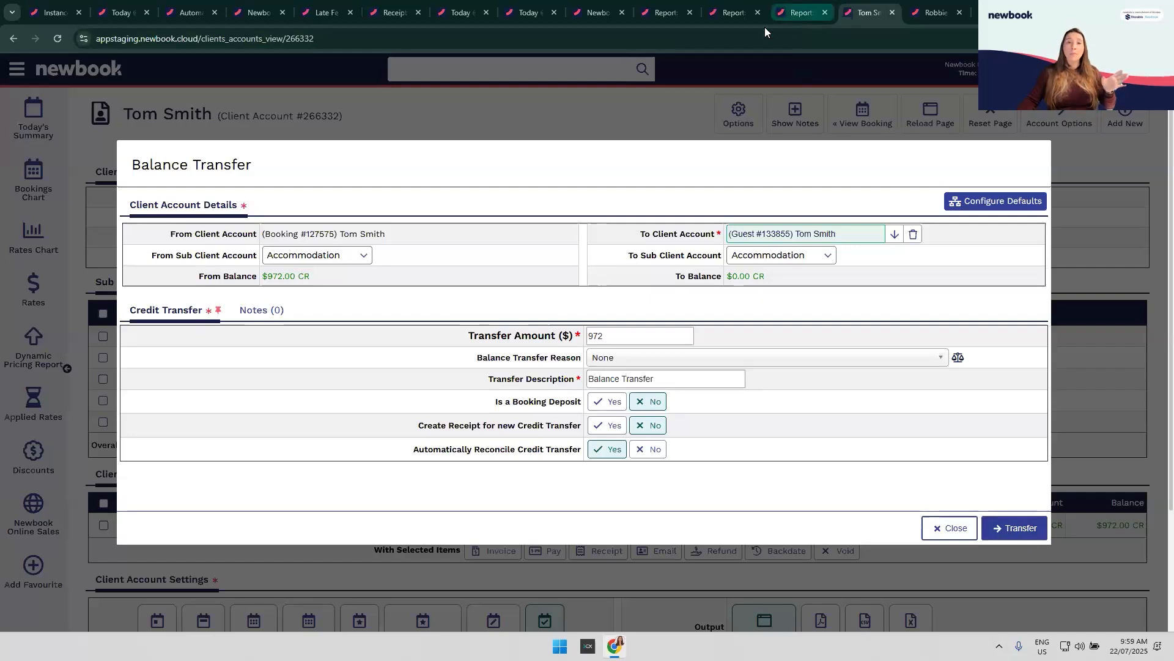
left_click(797, 13)
Step: Run the Balances Dated report for Guest accounts, including both debtors and creditors
left_click(17, 70)
type("balance")
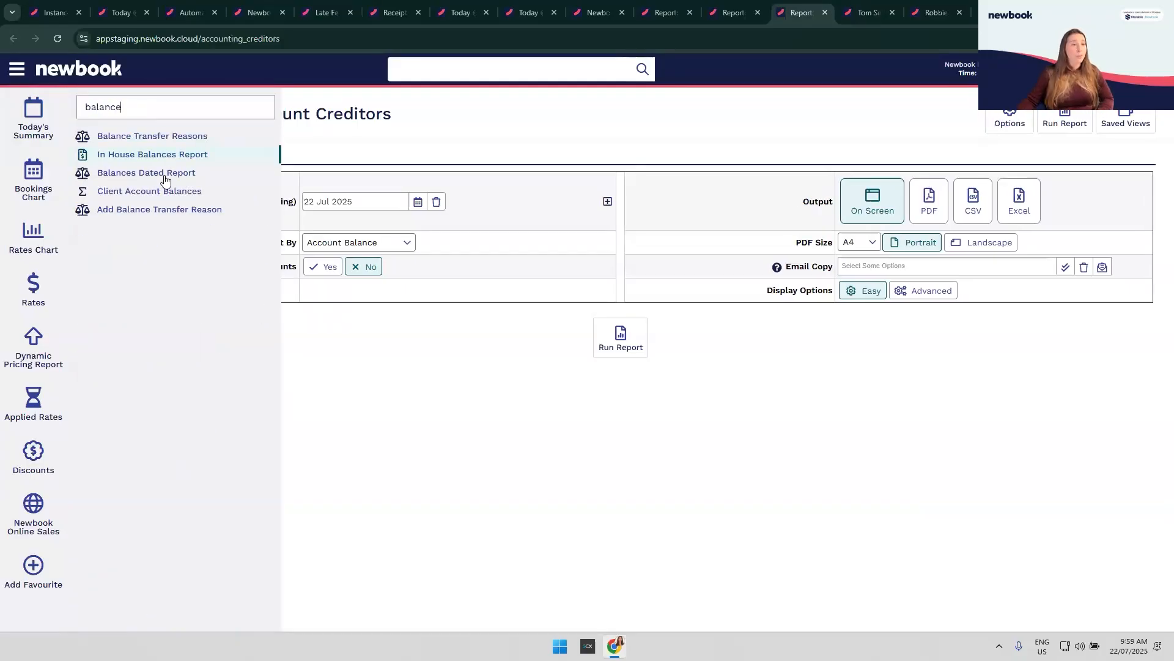
left_click(166, 178)
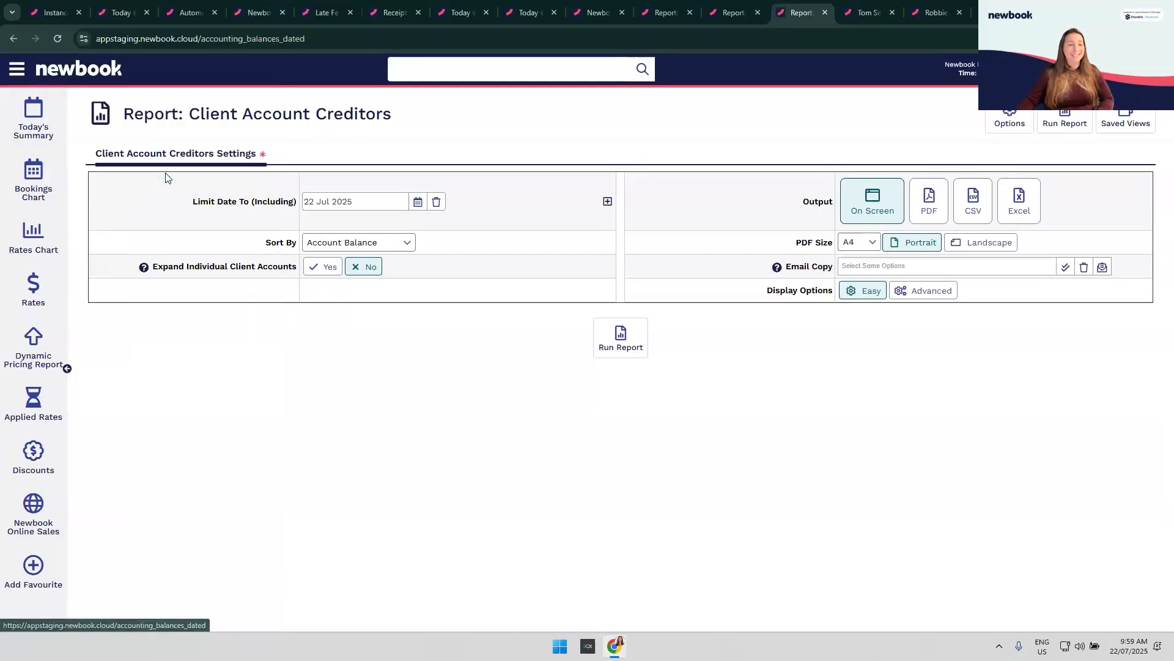
left_click(392, 245)
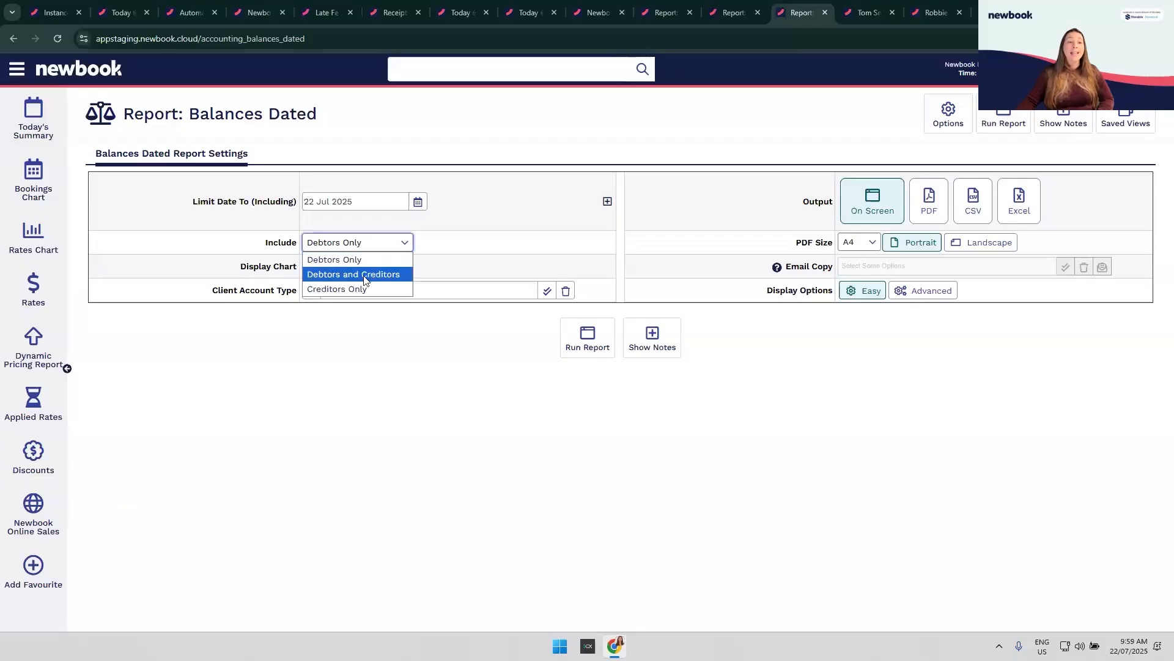
left_click(374, 277)
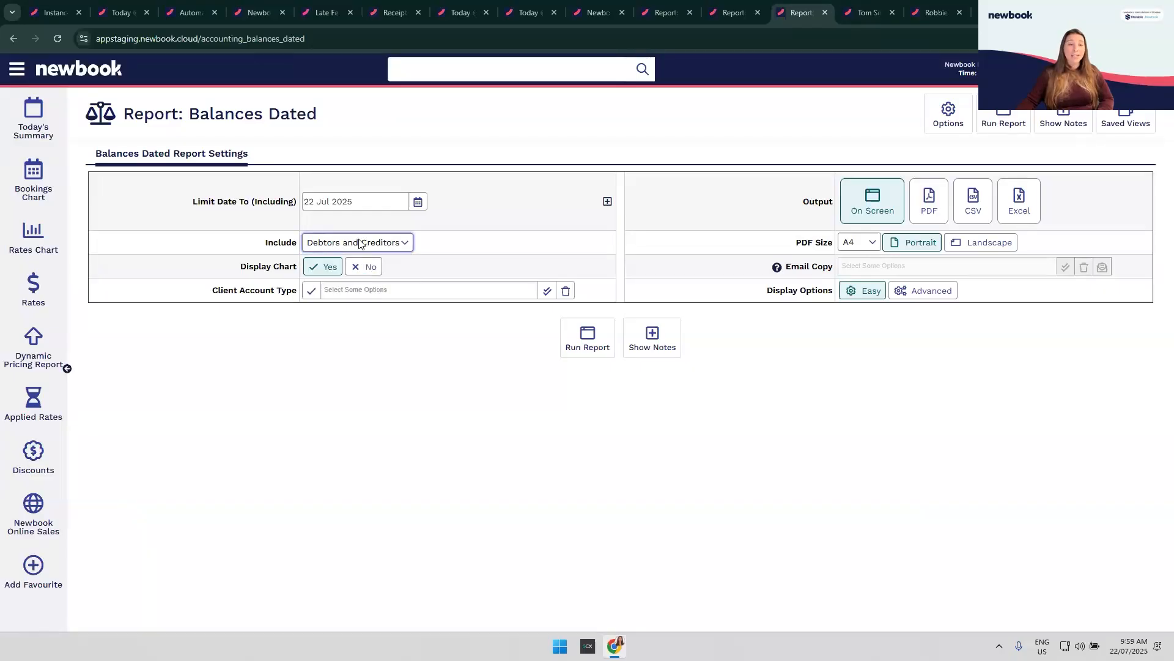
left_click(920, 293)
left_click(362, 293)
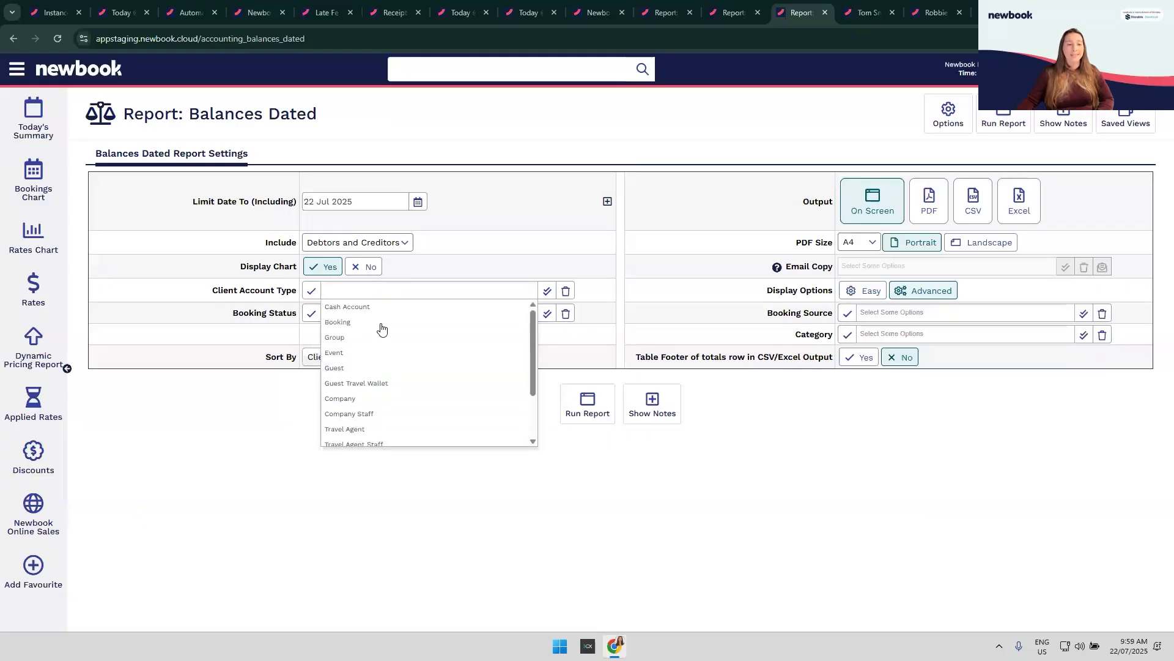
left_click(370, 368)
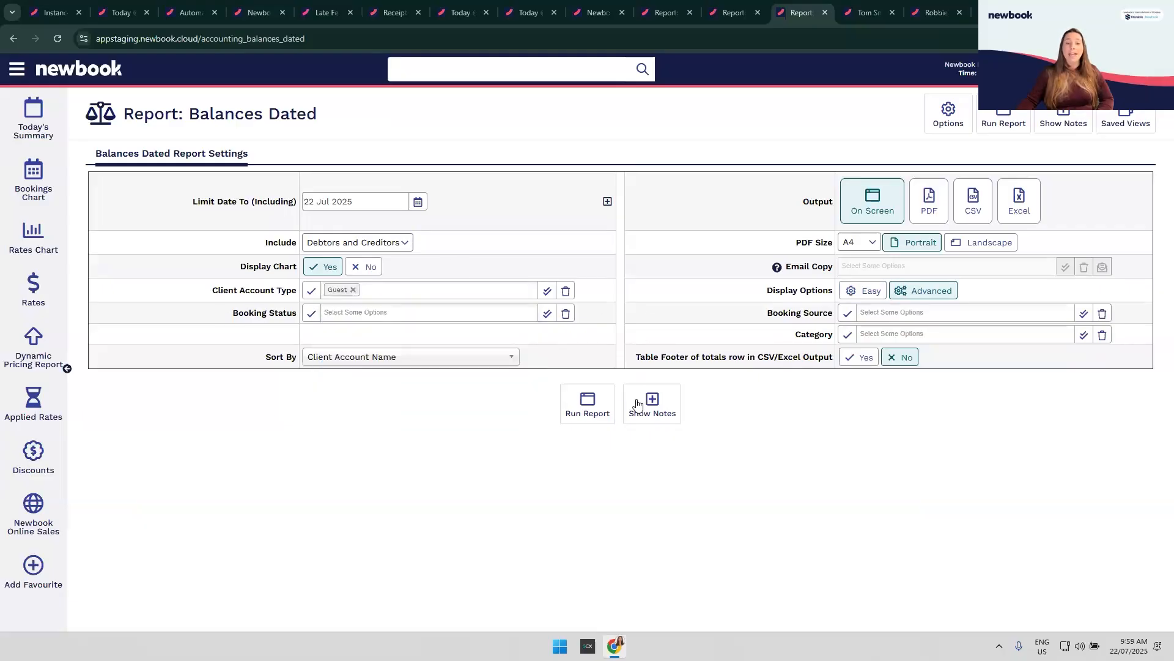
left_click(592, 409)
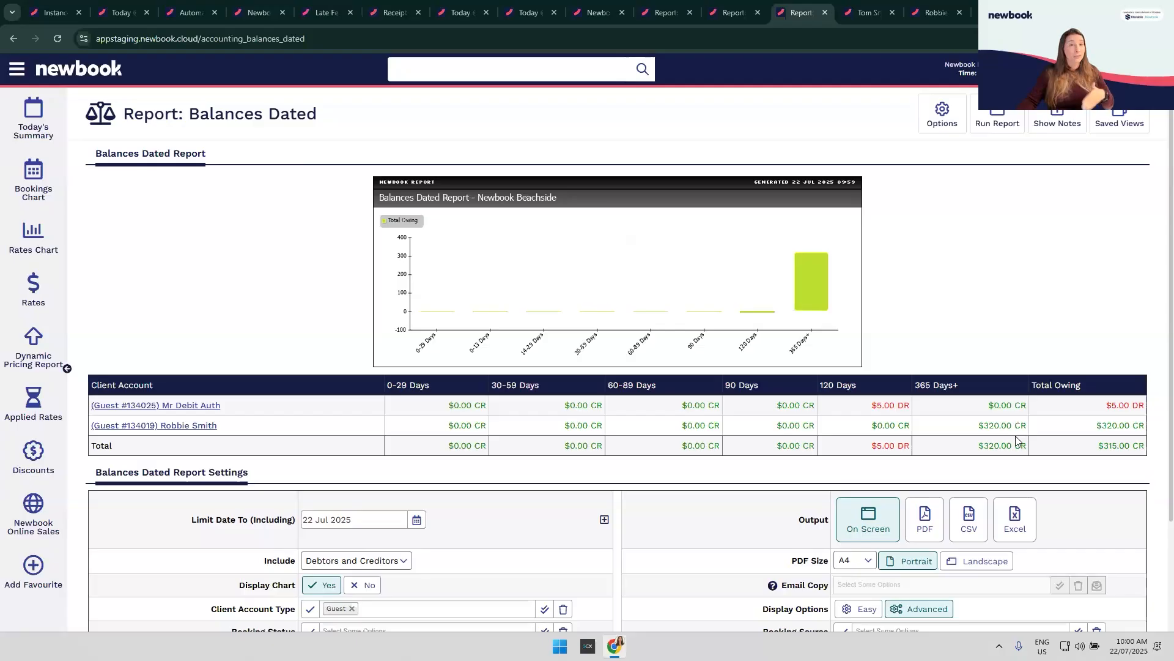
Step: Switch to the guest's client account holding the $320.00 credit balance
left_click(935, 12)
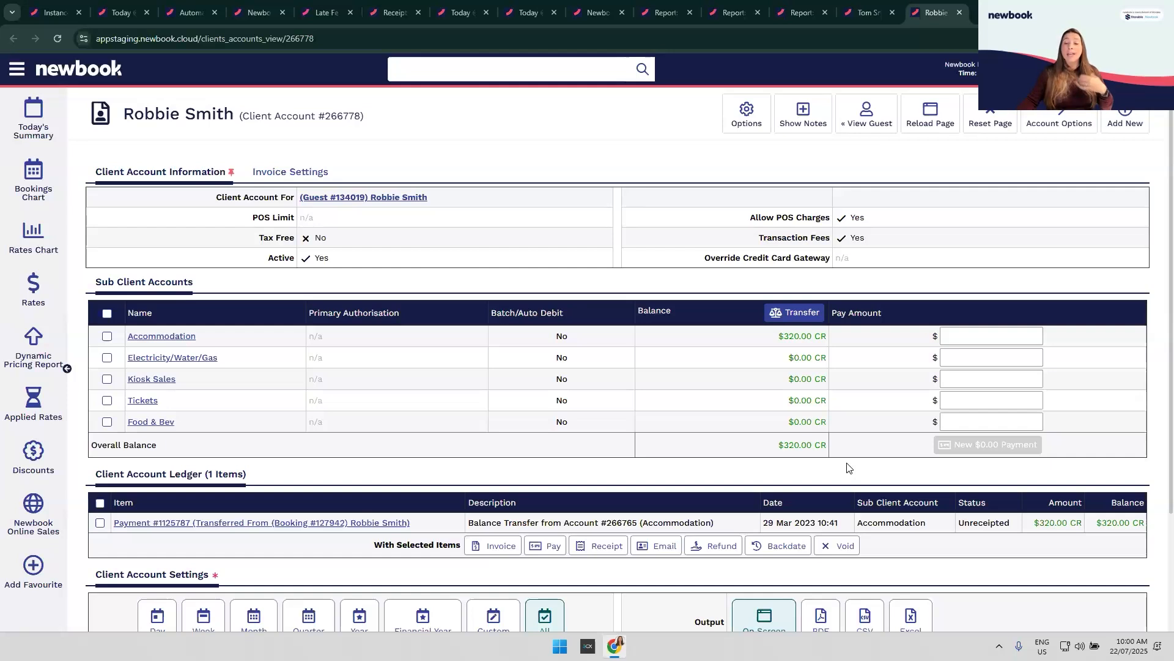
Step: Start a new Unused Credit charge against Fees on the guest's account, with the amount field selected
left_click(1124, 121)
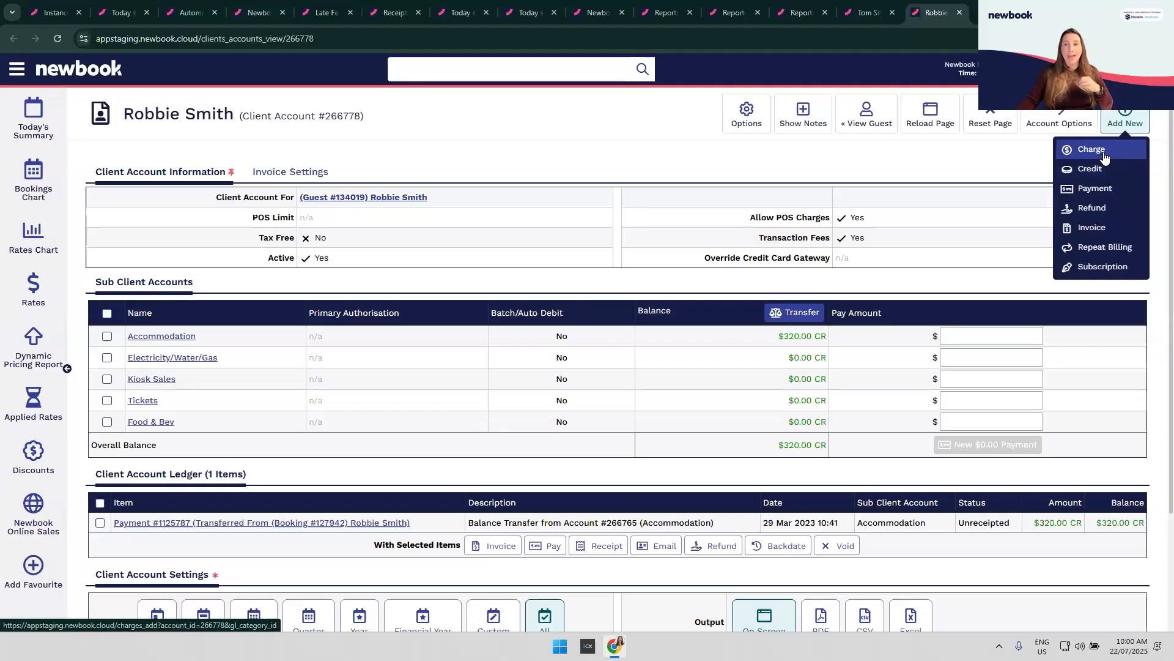
left_click(1104, 158)
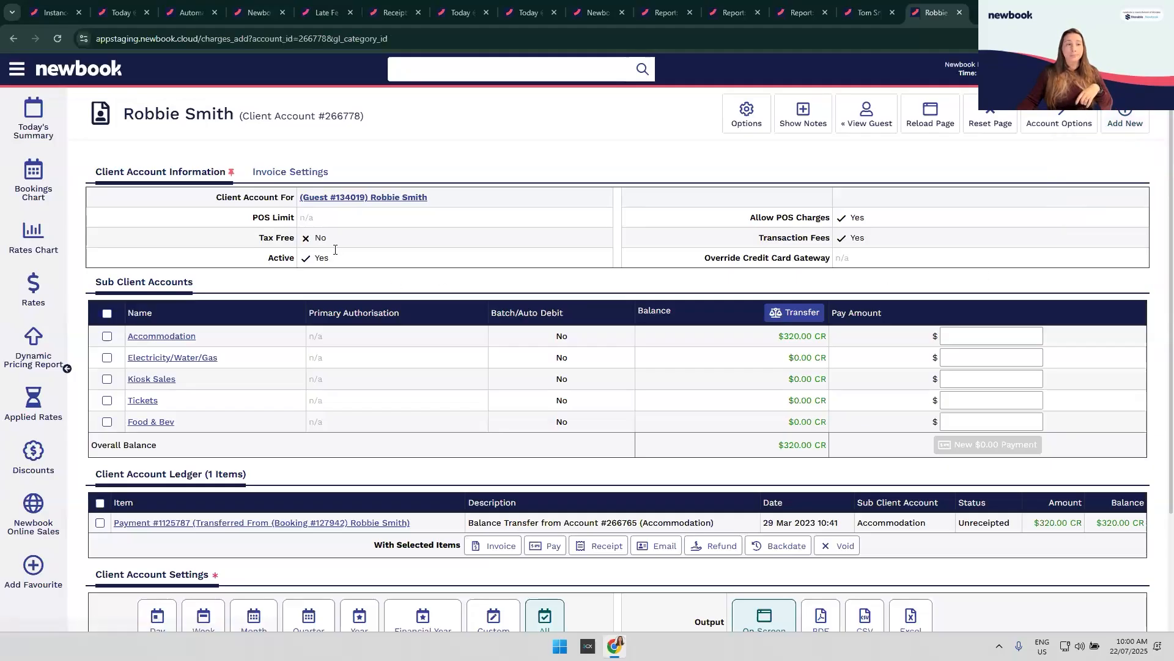
type("unused")
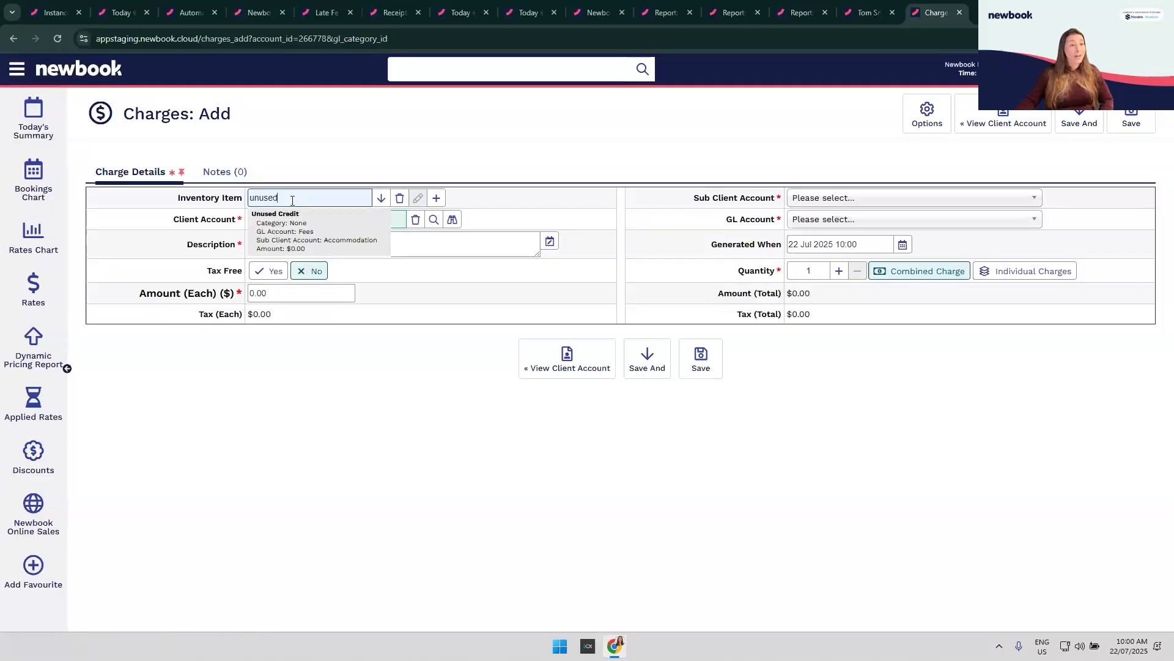
left_click(308, 229)
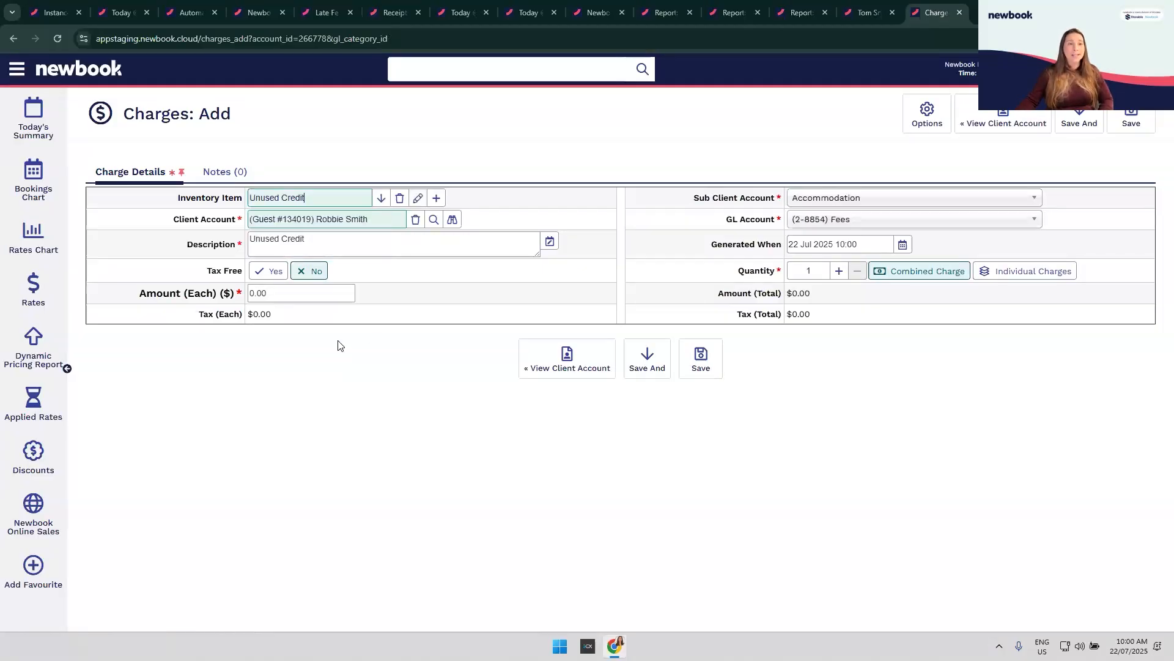
left_click(285, 294)
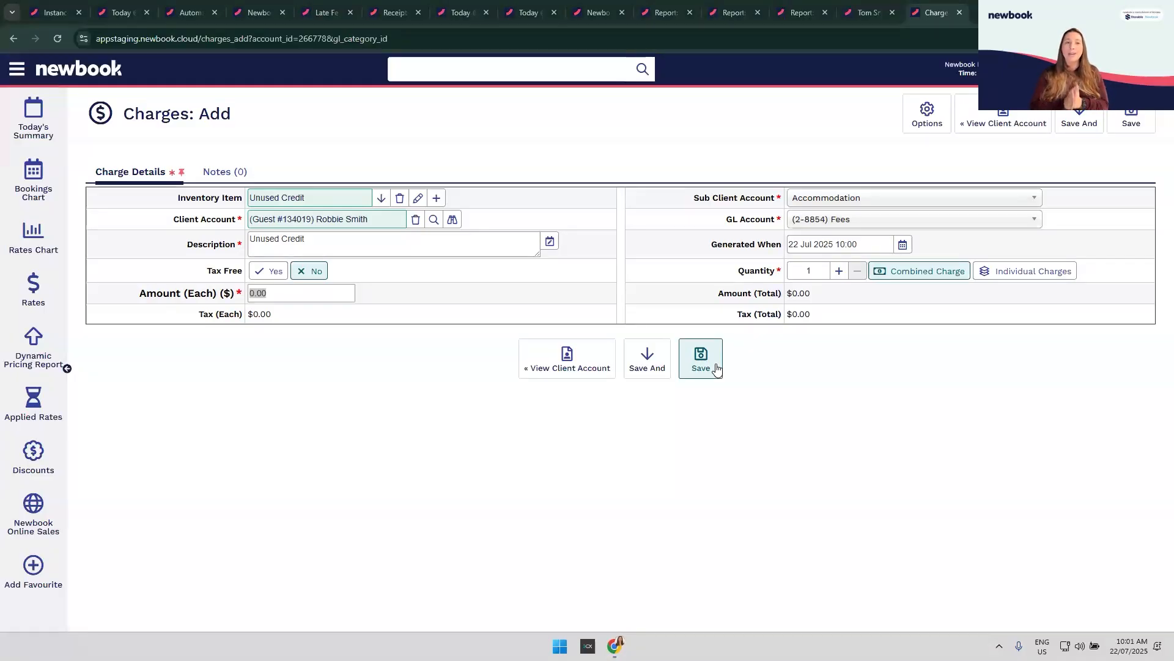
Step: Check the Balances Dated report's Booking Status filter options unchanged, then go back to the pending balance transfer
left_click(808, 15)
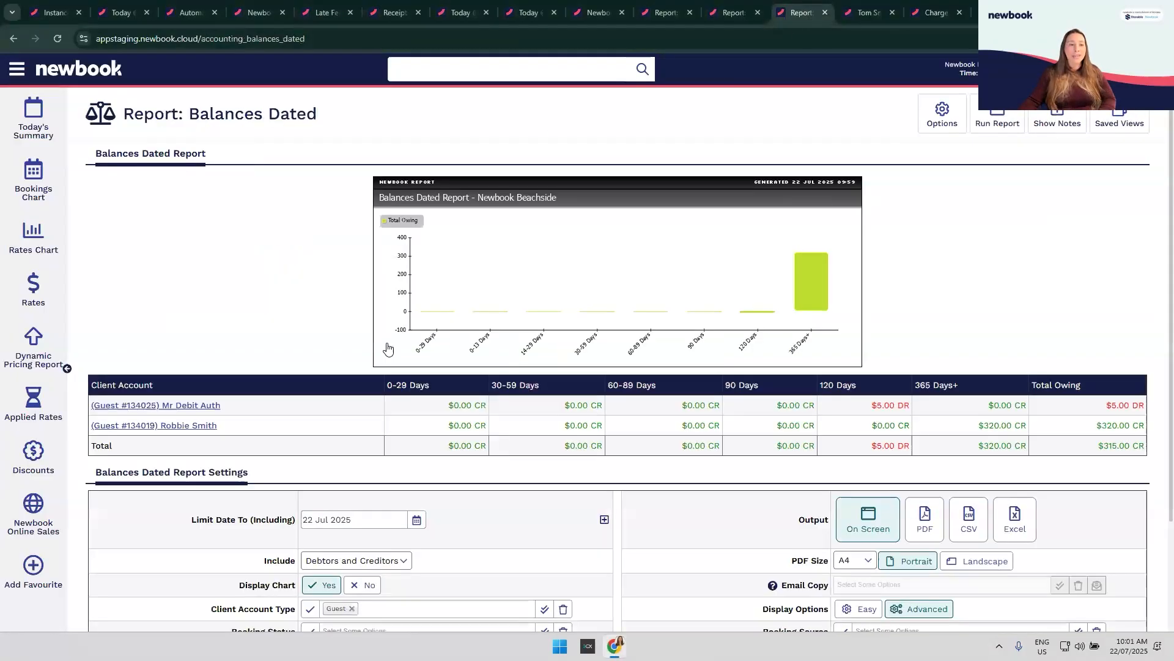
scroll(483, 421, "down", 2)
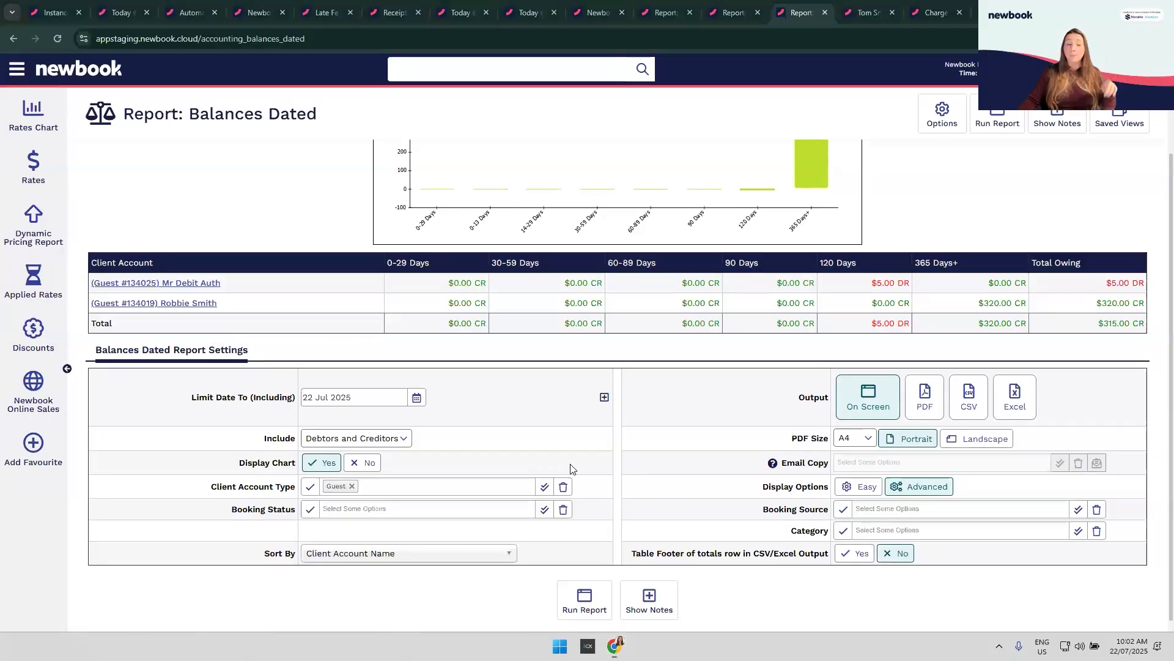
left_click(351, 510)
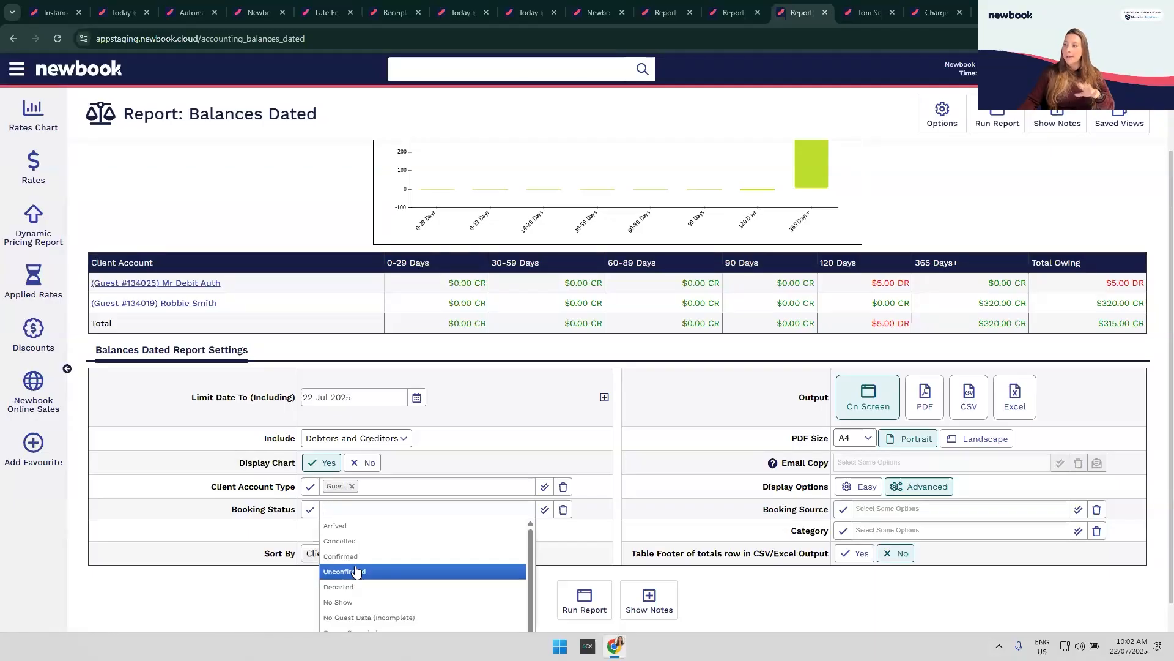
left_click_drag(191, 397, 331, 387)
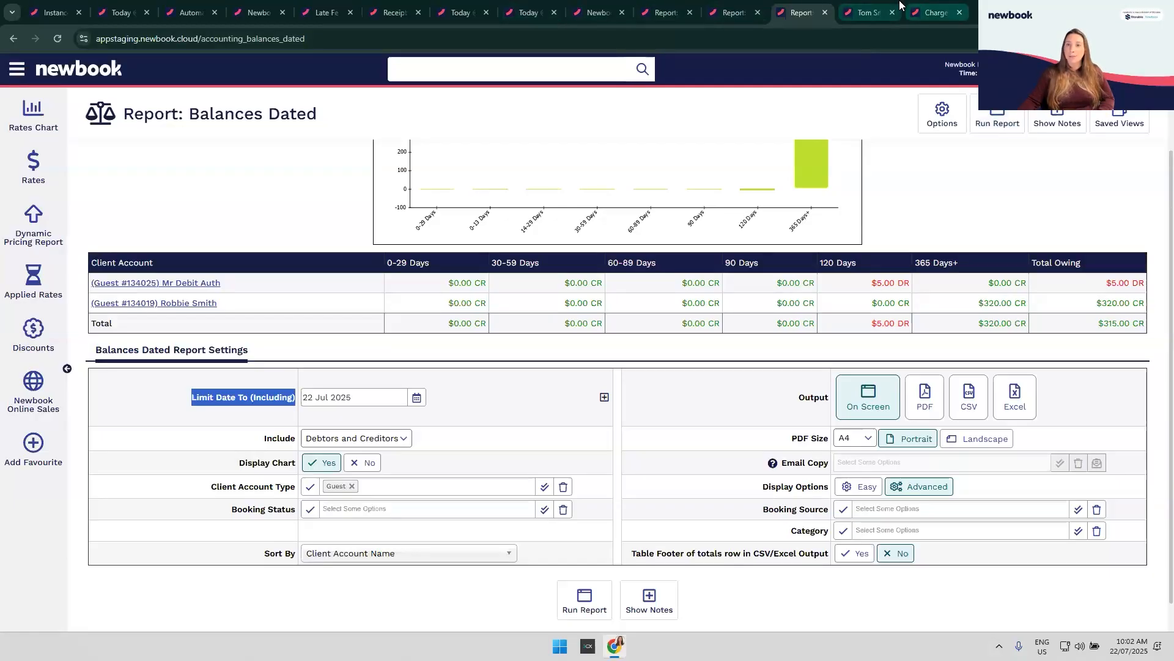
left_click(866, 12)
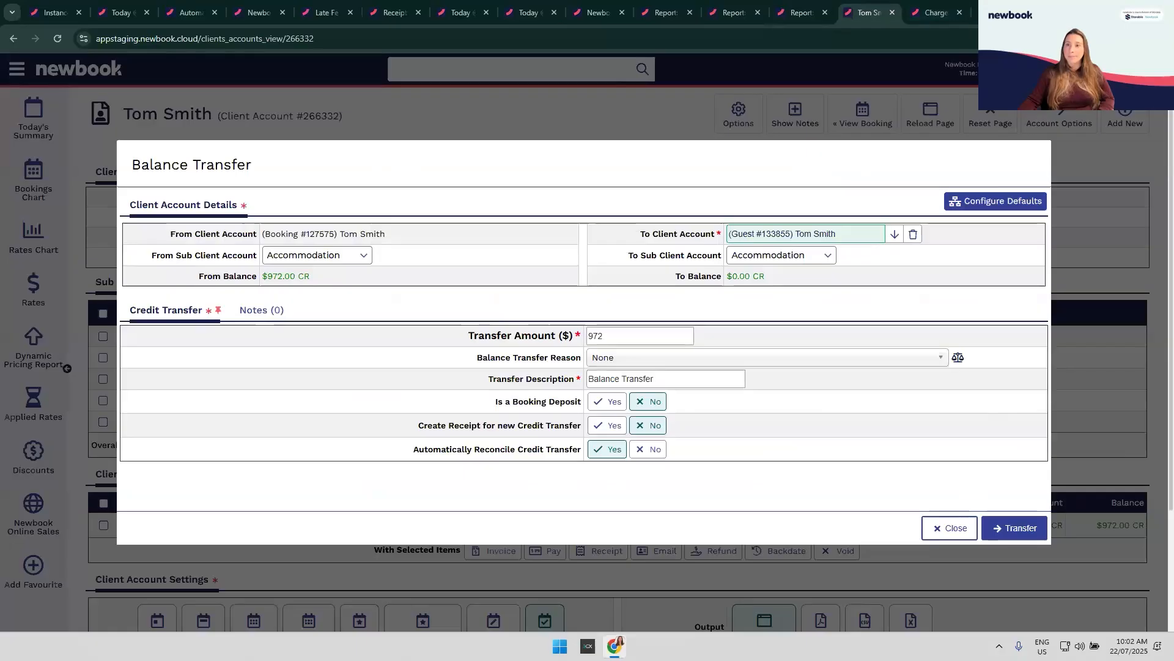
Step: Look over the second guest's client account ledger, then return to the Balances Dated report
left_click(1000, 12)
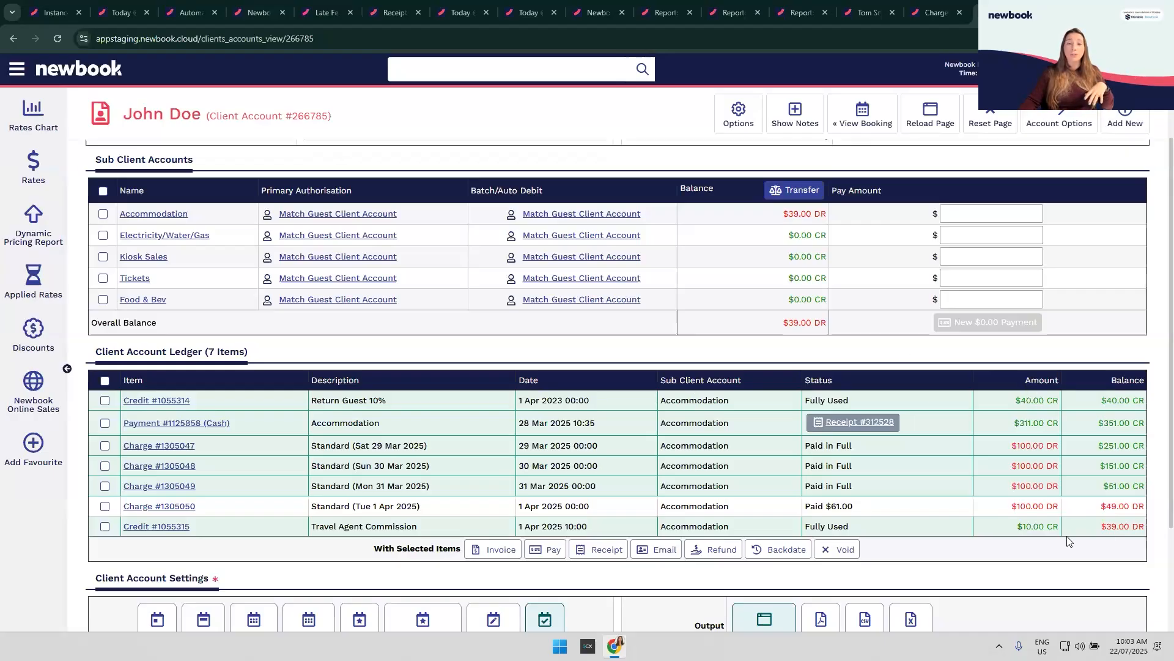
left_click(795, 12)
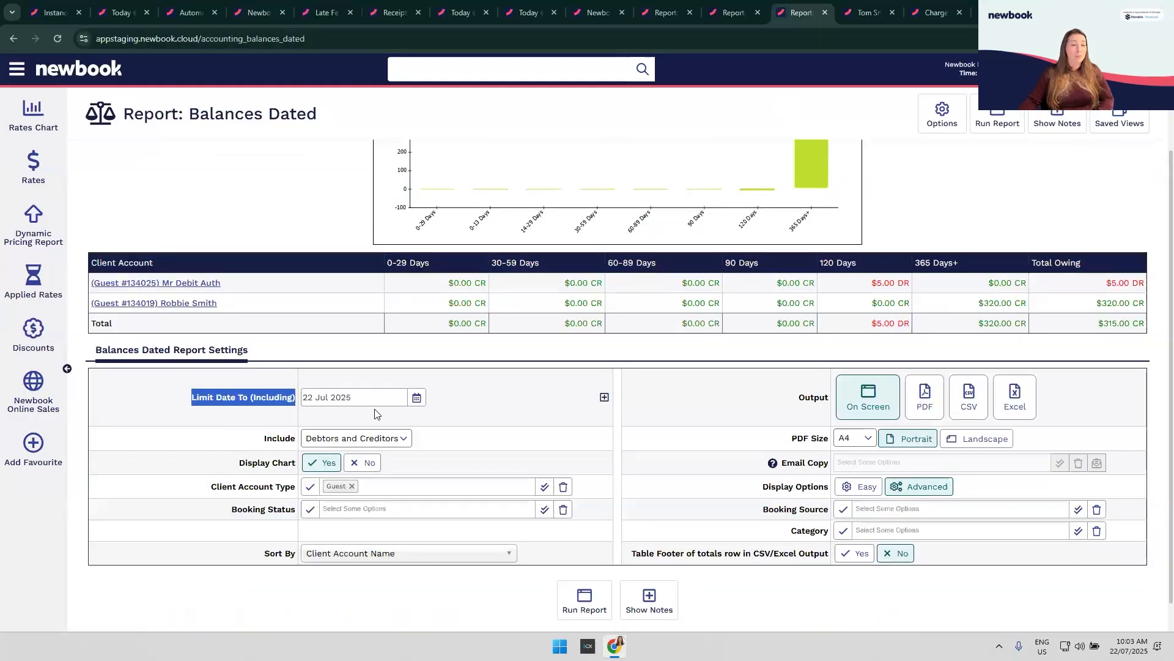